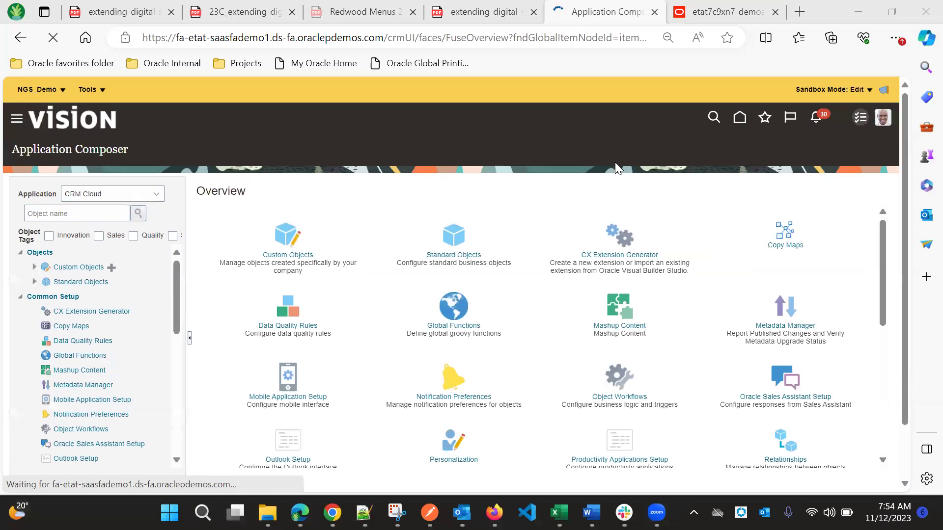
Consult the "Create a New Service Connection" section of the 23C extending digital sales PDF and return to the Digital Sales 001 workspace
click(632, 264)
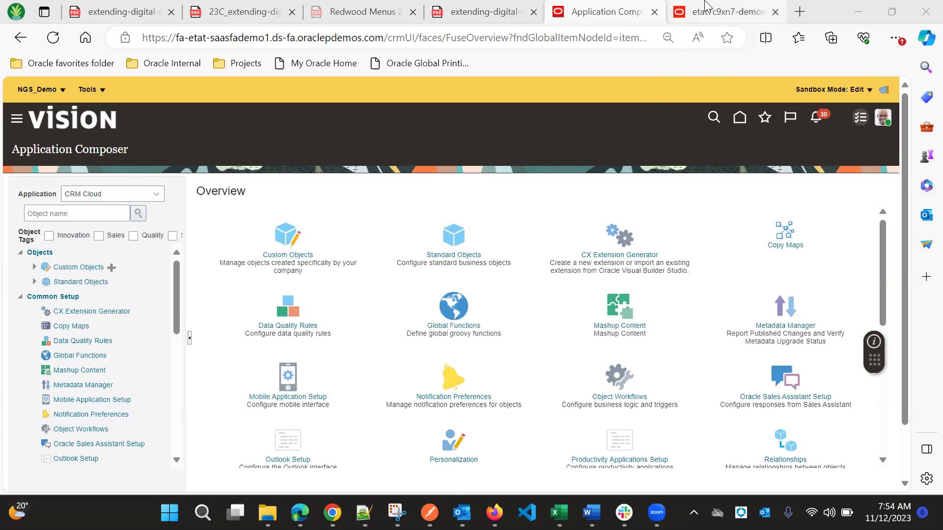
mouse_move(705, 5)
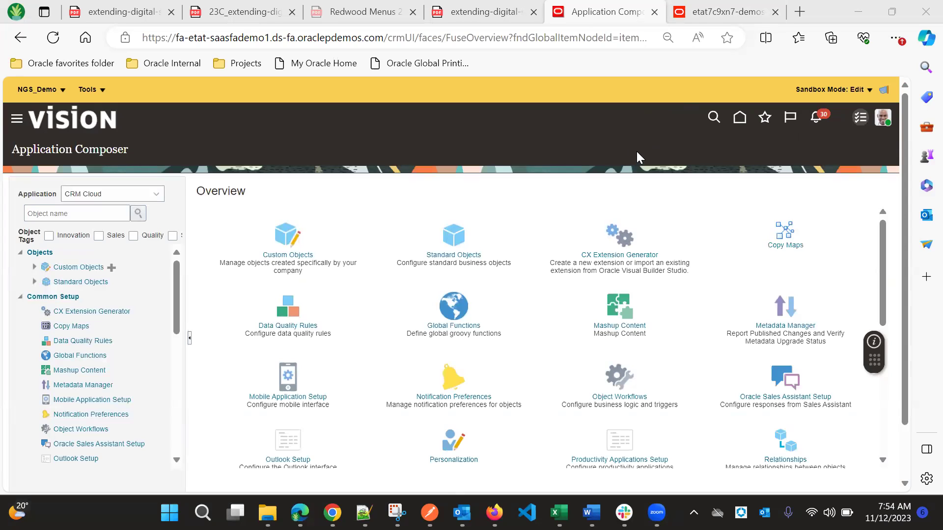
click(751, 7)
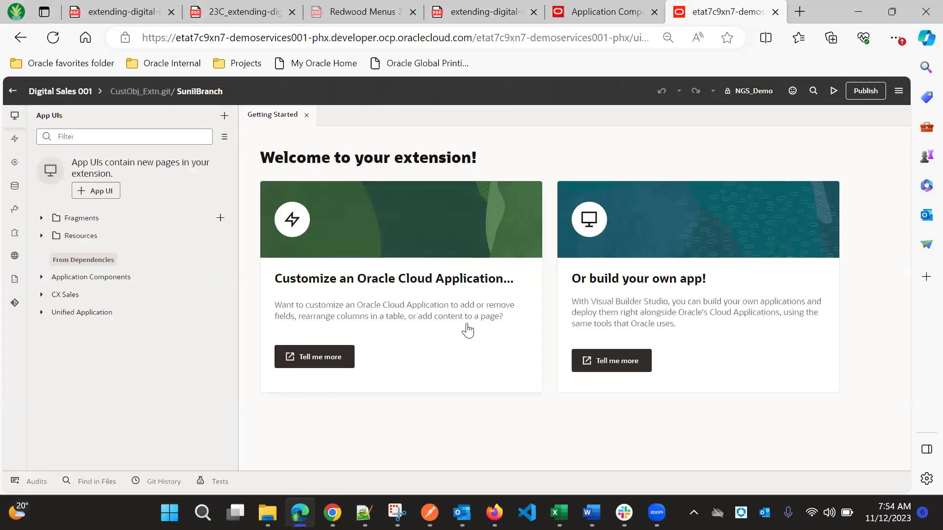
click(258, 7)
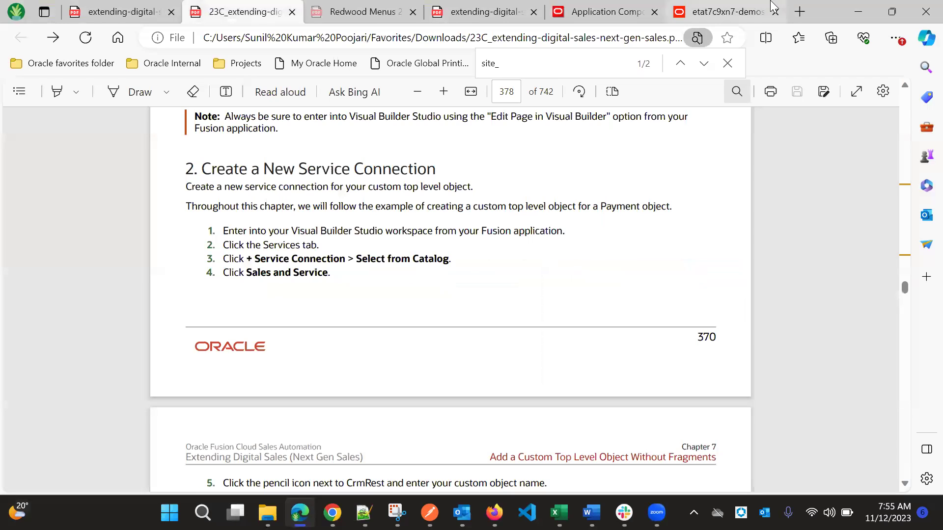
click(726, 12)
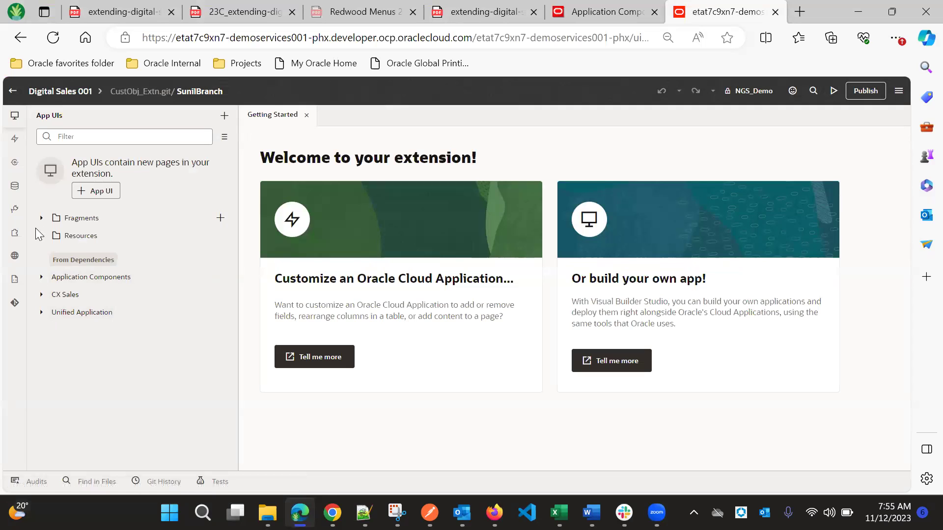
Examine the extension's id and name in vb-extension.json under extension1/sources and close the file
click(15, 279)
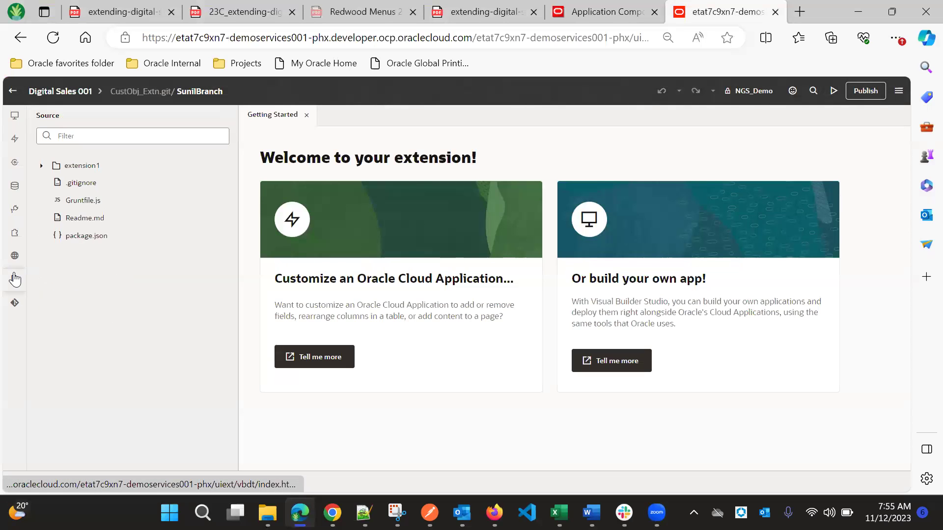
click(41, 165)
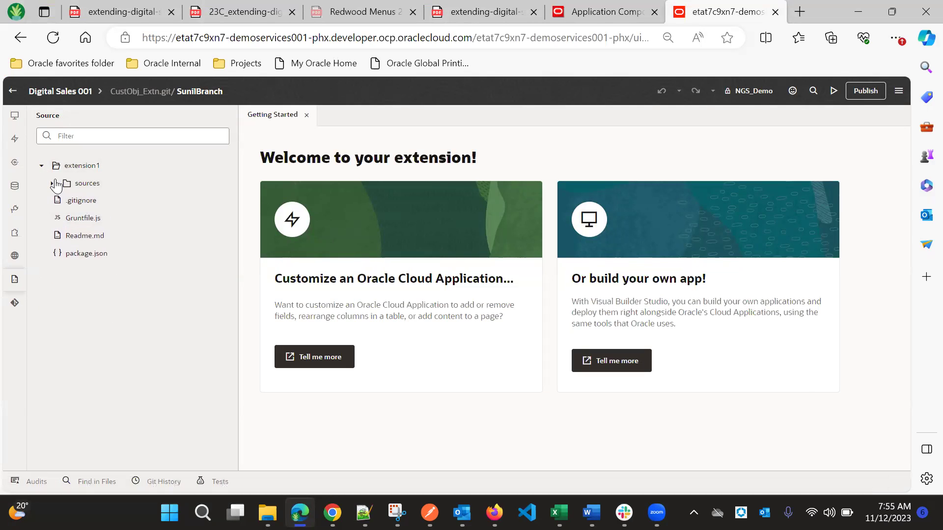
click(52, 183)
click(97, 202)
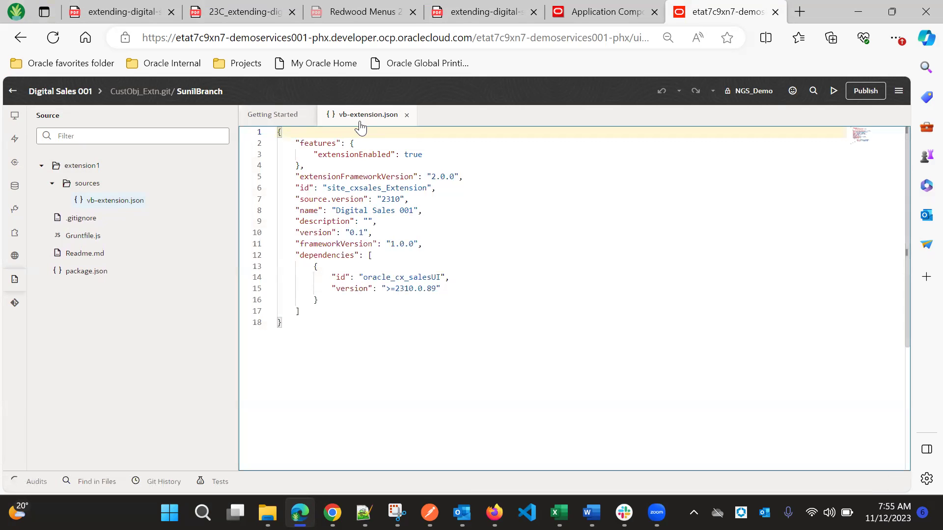
double_click(367, 190)
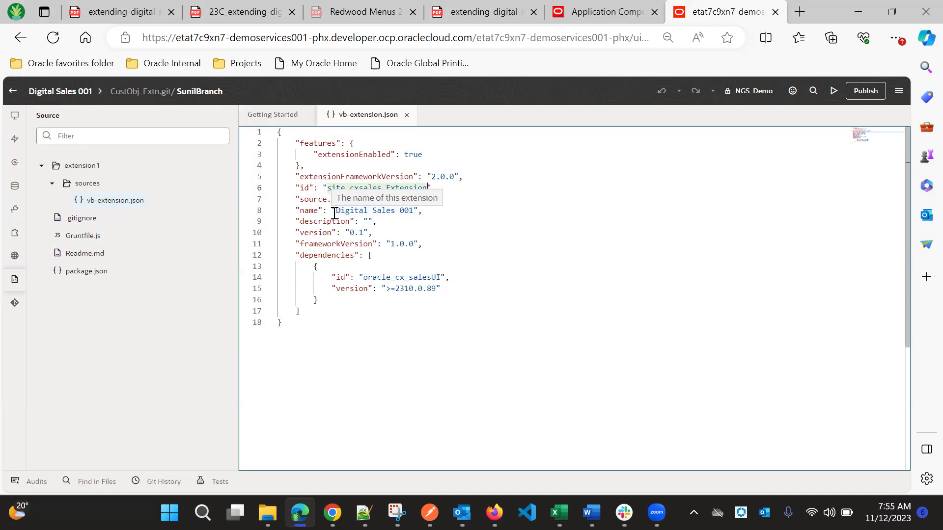
drag(335, 212, 415, 210)
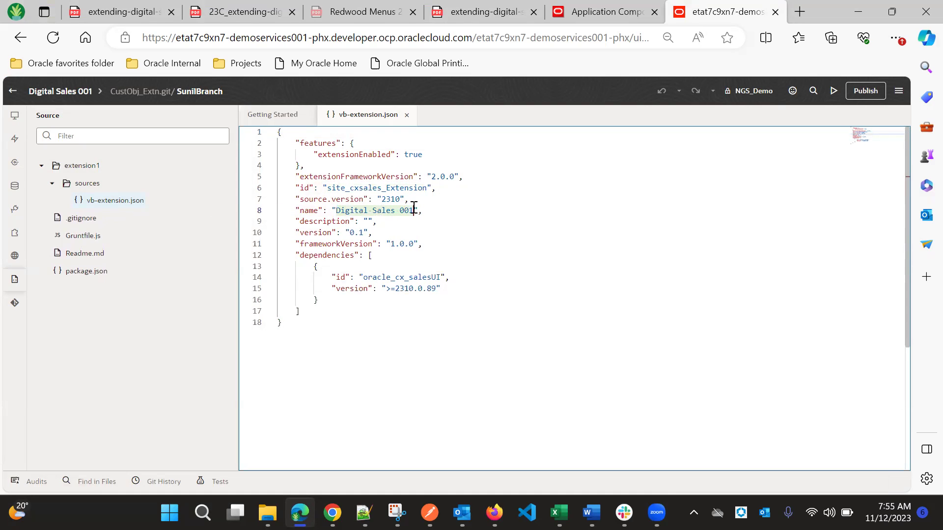
double_click(374, 192)
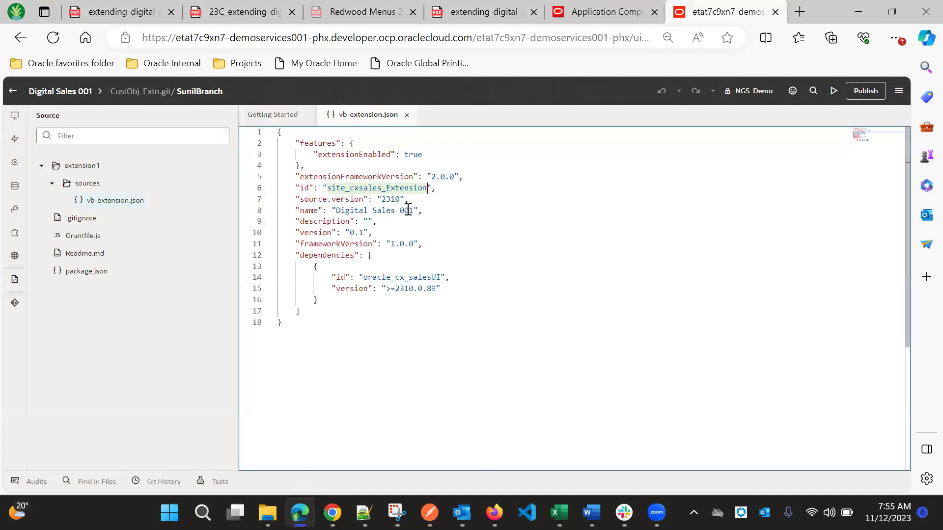
click(406, 114)
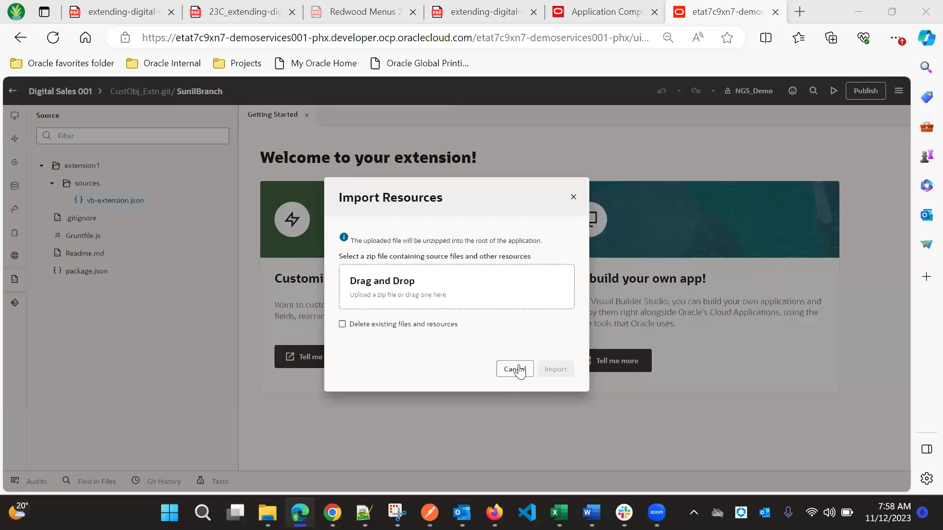
Import the resources from cx-custom_v1 (2).zip in Downloads into the extension, keeping existing files, and dismiss the changes tip
click(514, 369)
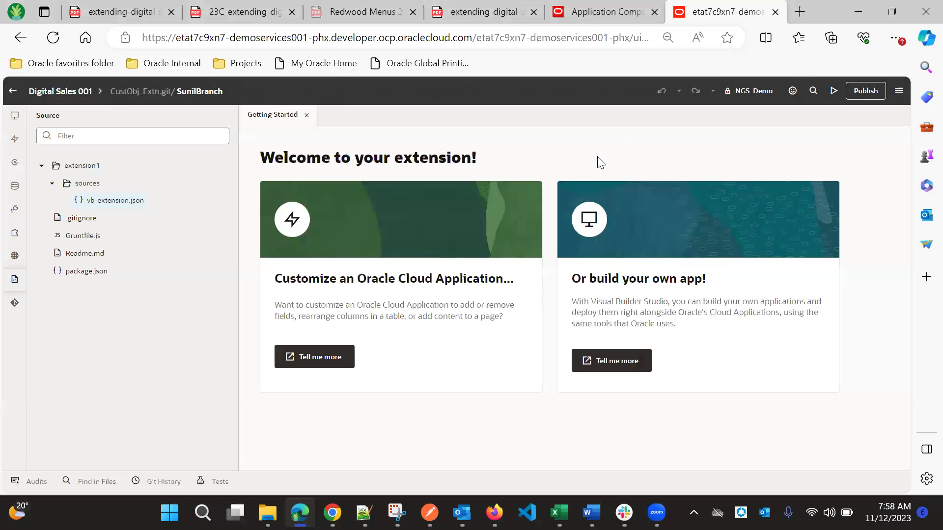
click(899, 92)
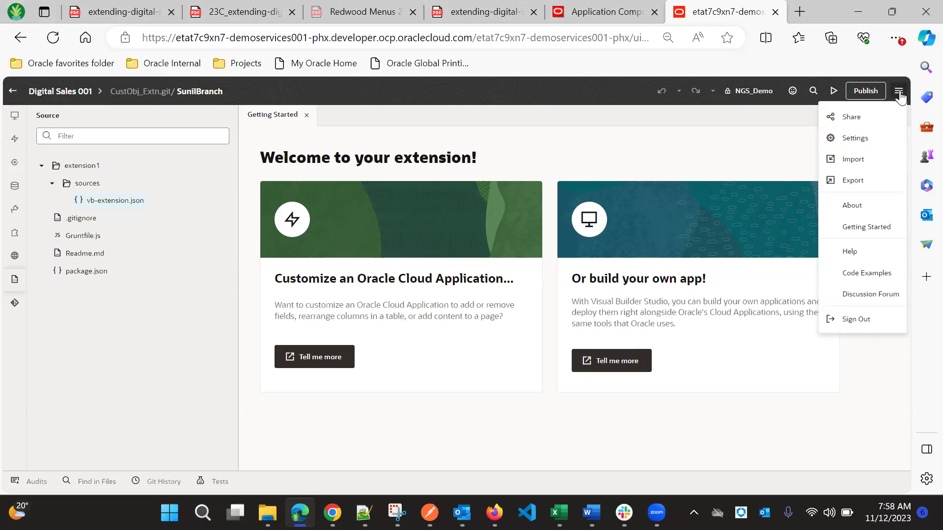
click(851, 160)
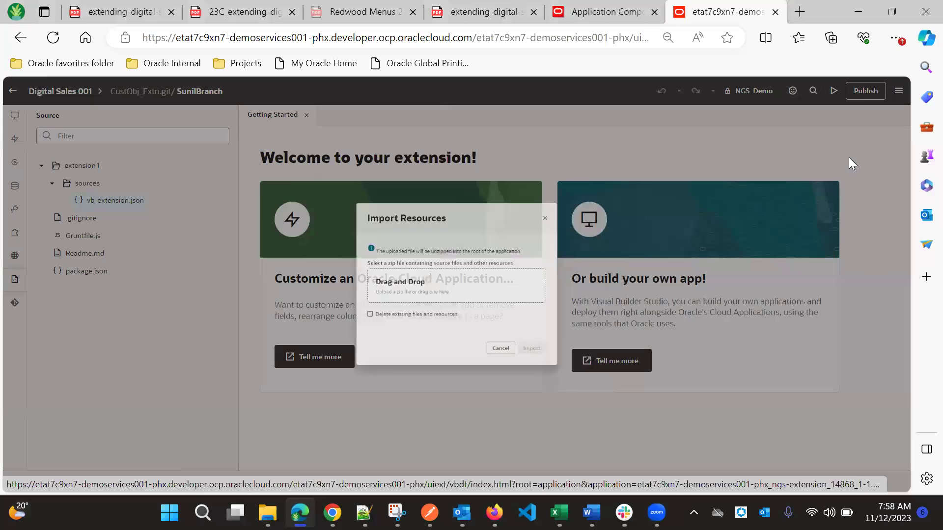
click(378, 296)
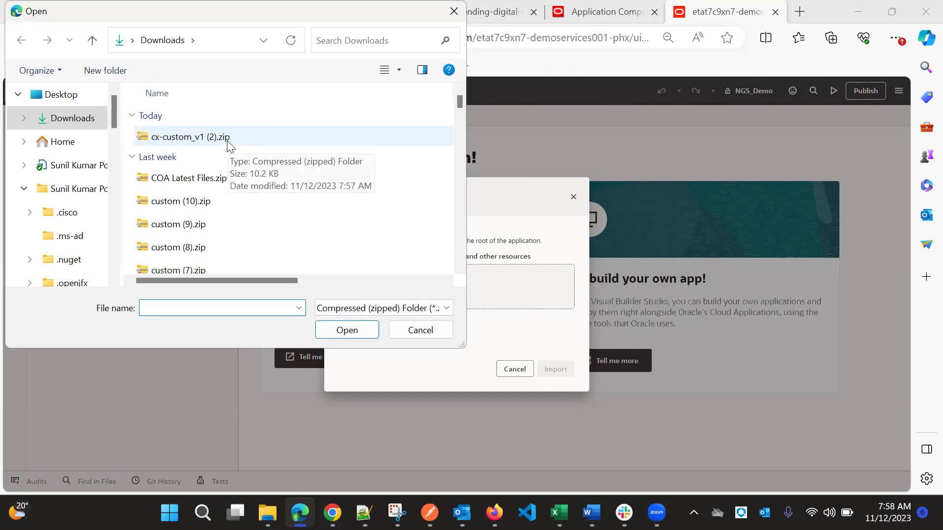
double_click(227, 141)
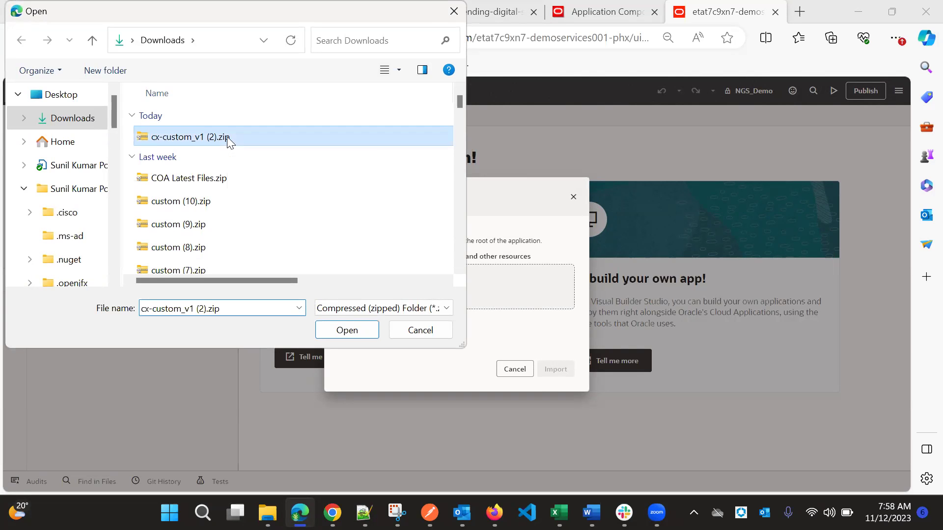
click(558, 369)
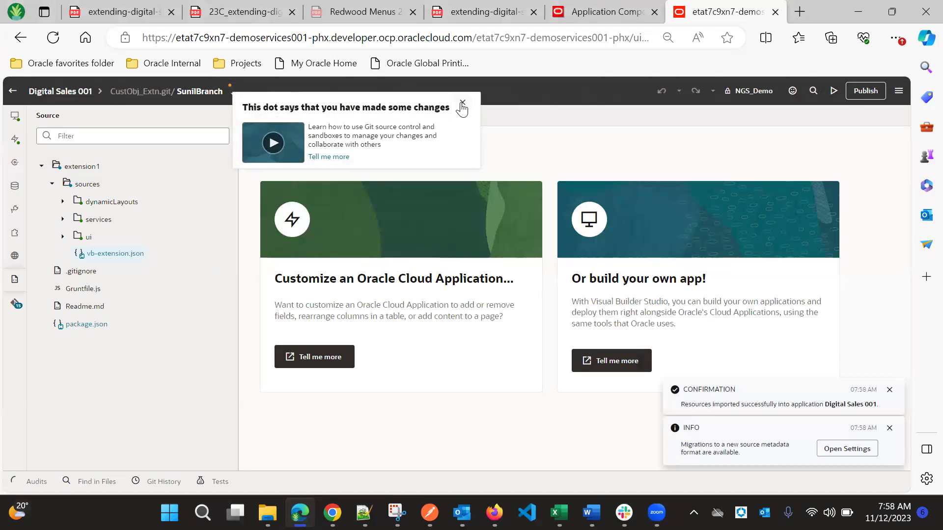
click(461, 105)
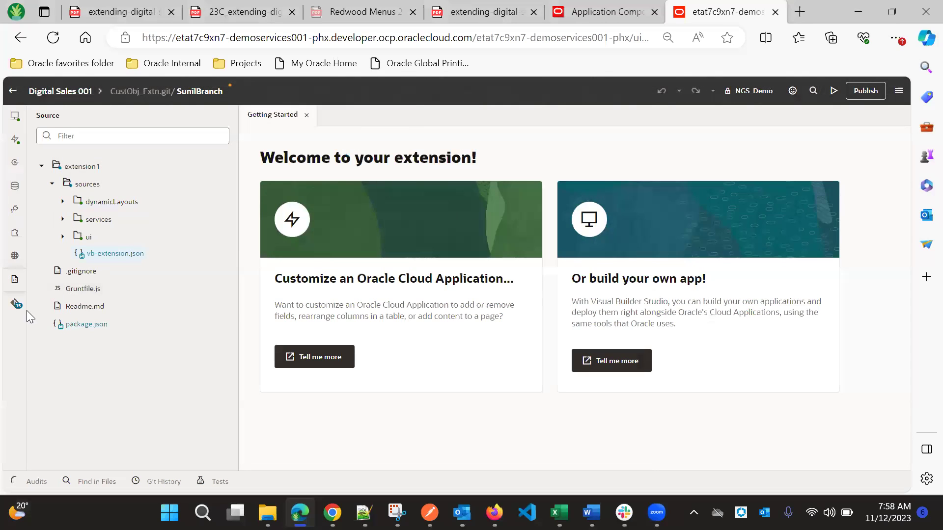
Review the untracked and changed files in Git, examining the extension id and dependencies in the changed vb-extension.json
click(15, 304)
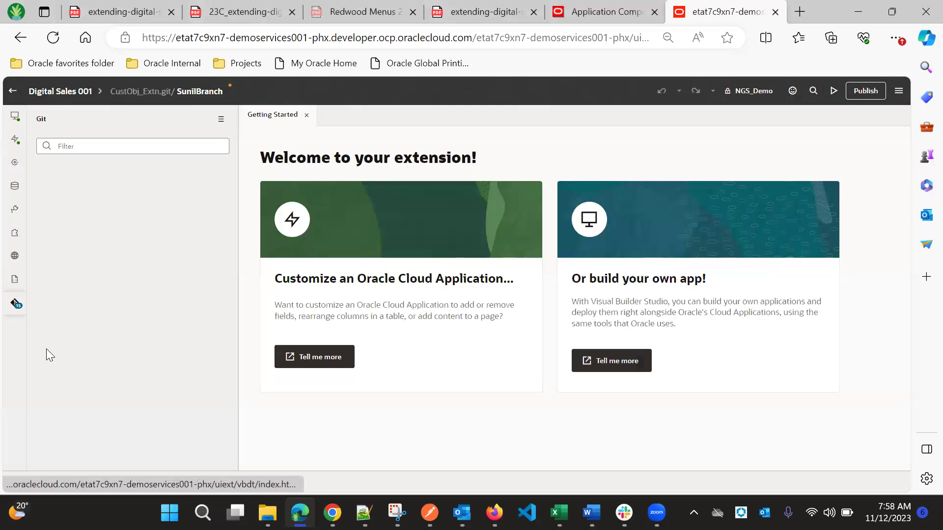
scroll(56, 331, down, 3)
scroll(71, 220, up, 3)
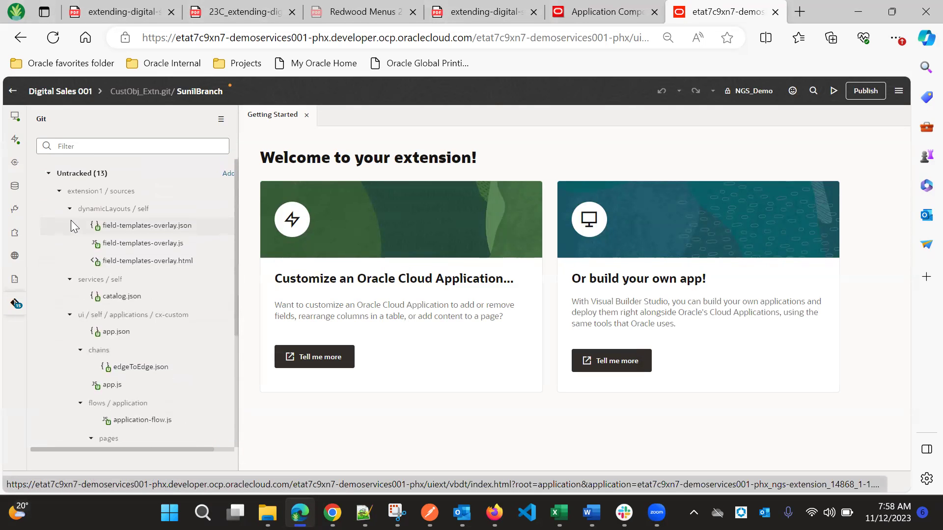
scroll(78, 277, down, 4)
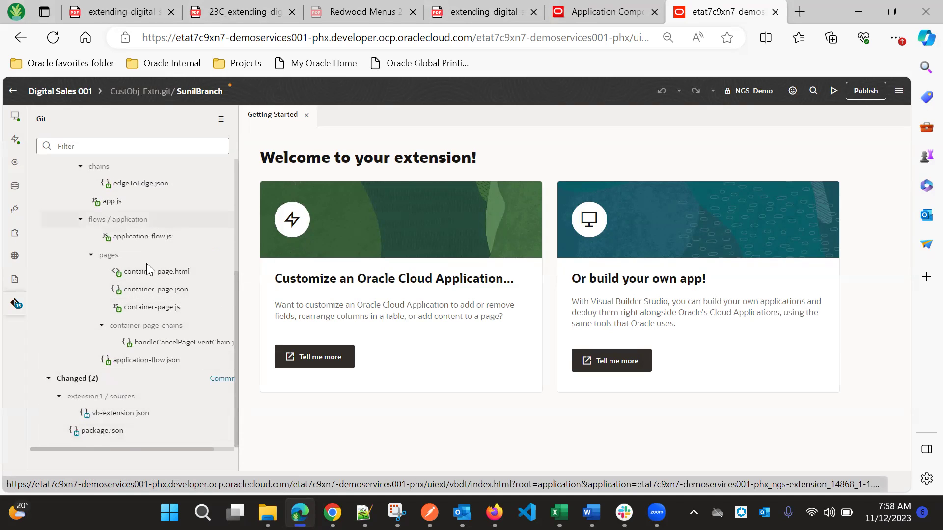
click(120, 416)
double_click(400, 187)
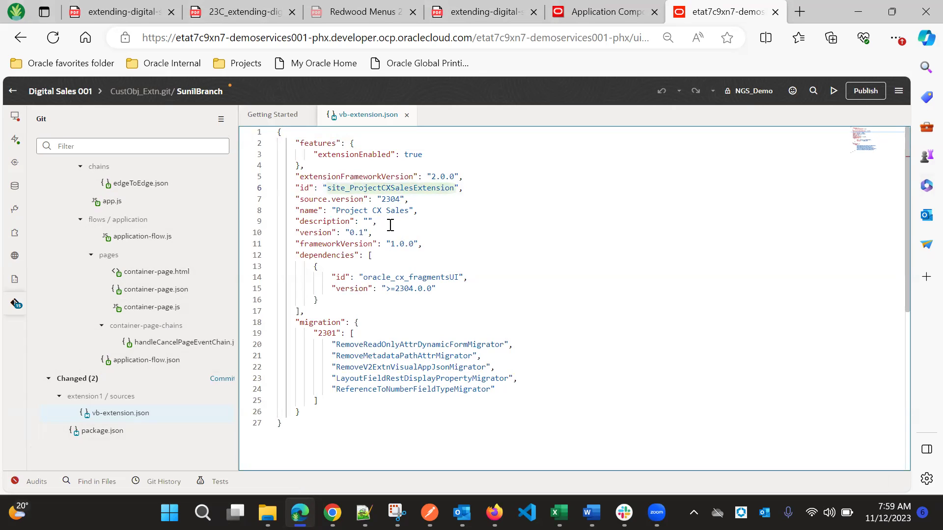
scroll(405, 213, down, 2)
scroll(397, 220, up, 2)
Roll back the changes to vb-extension.json and close the file
right_click(124, 414)
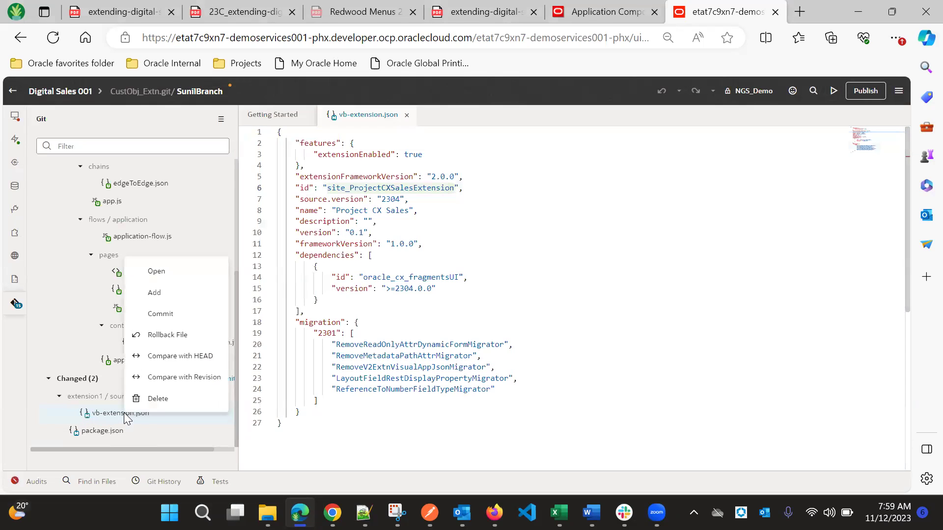
click(168, 336)
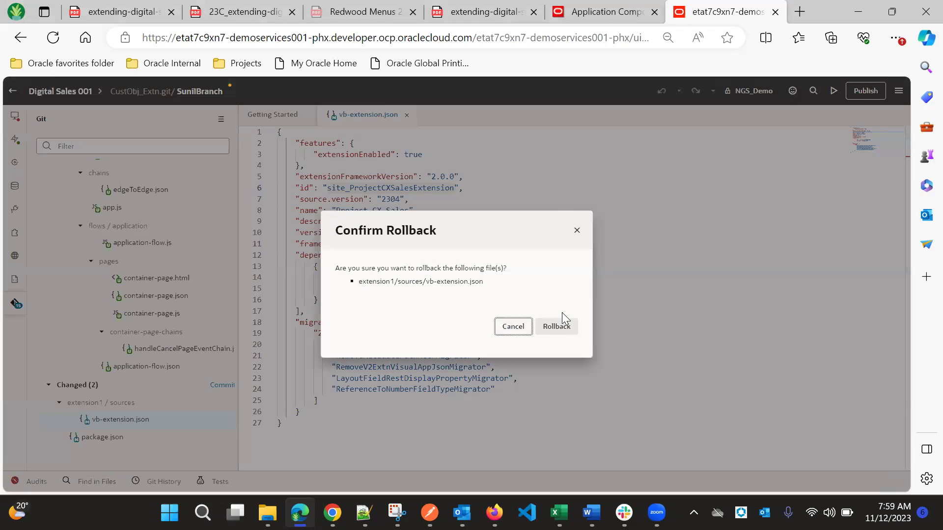
click(564, 327)
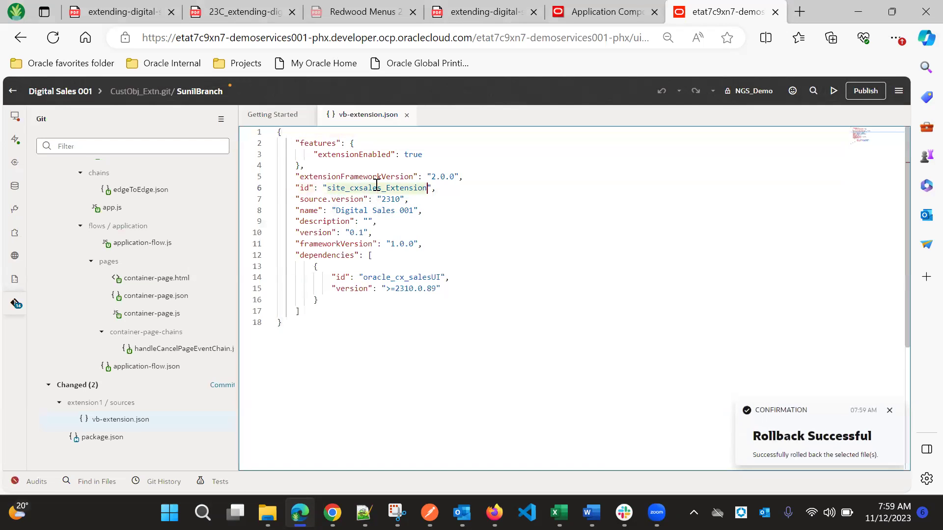
click(396, 224)
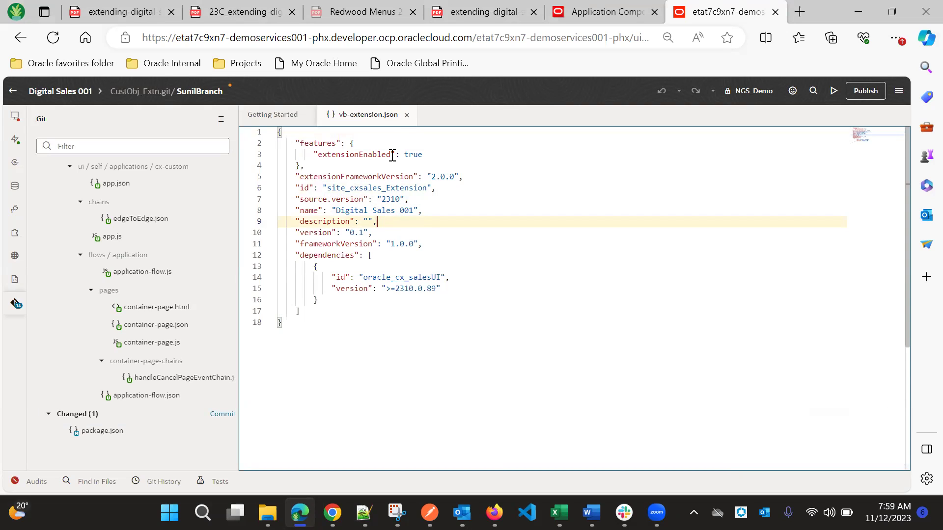
click(406, 115)
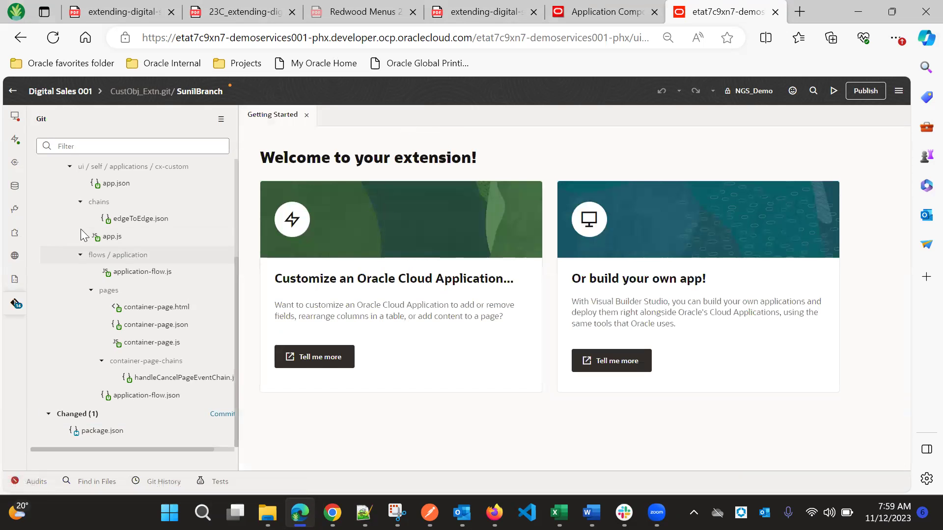
Examine the contents of the imported cx-custom App UI and check the extension's layouts
click(14, 127)
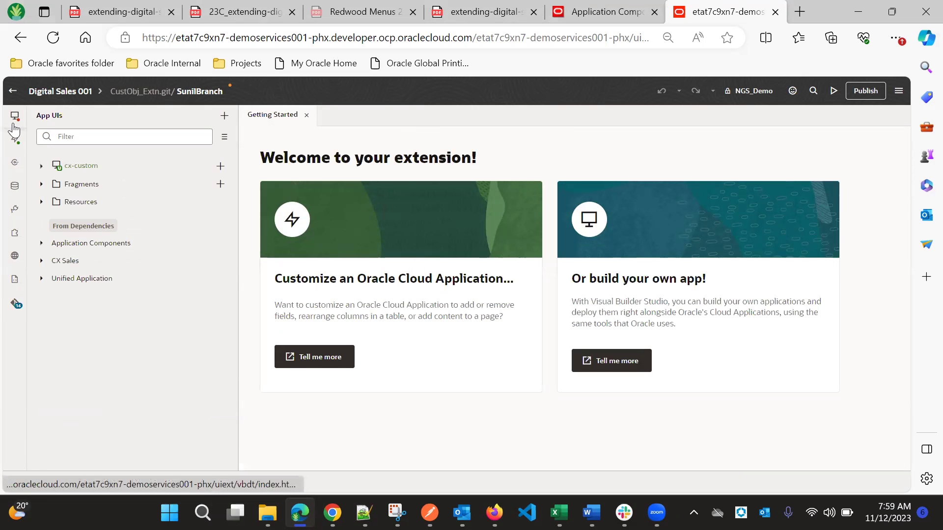
click(42, 167)
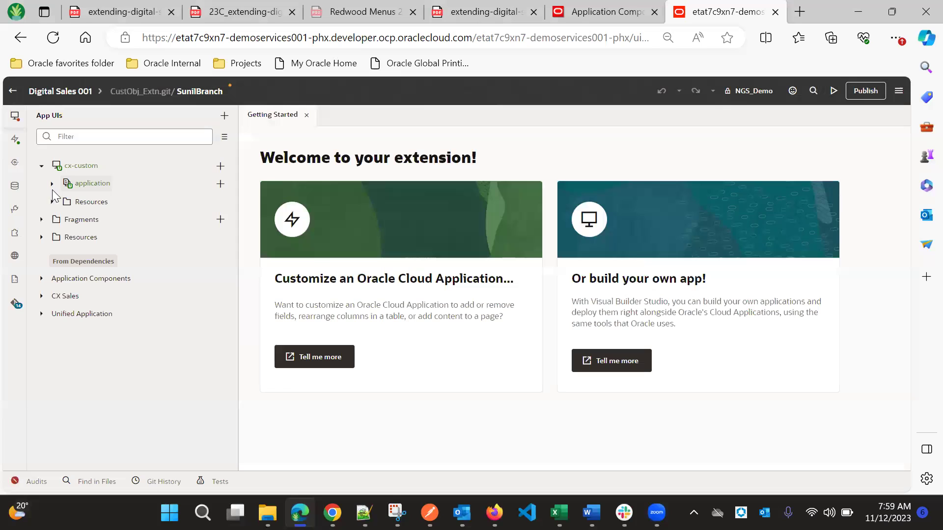
click(52, 184)
click(51, 185)
click(14, 139)
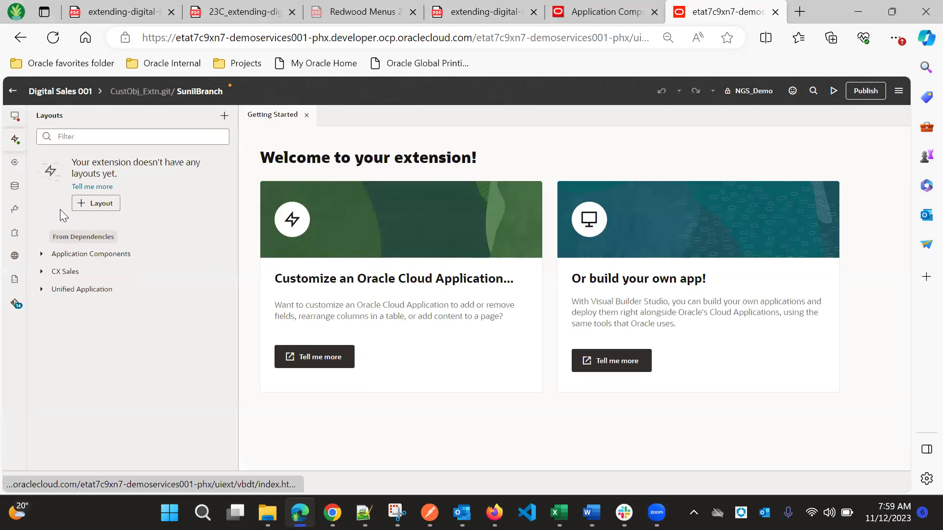
click(15, 117)
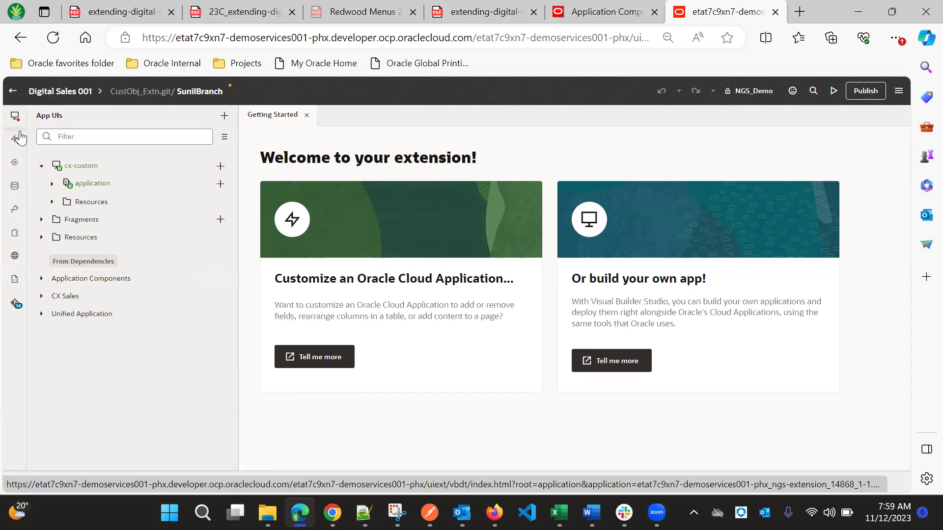
Clear the contacts object from the object selection of the cx-custom service connection's endpoints
click(14, 162)
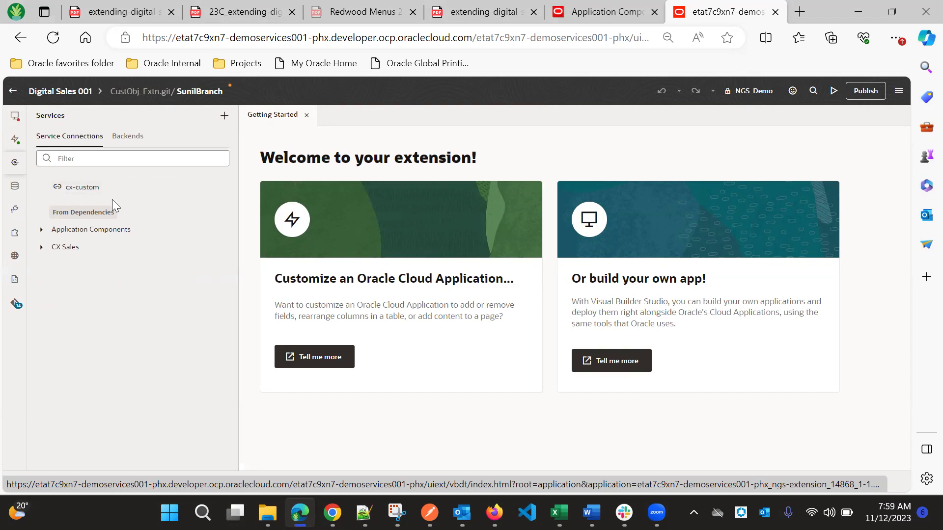
click(84, 188)
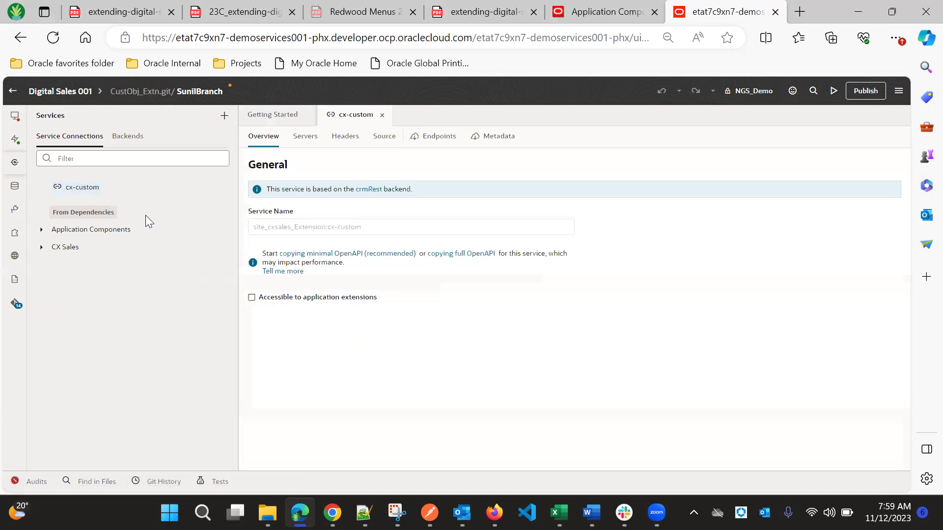
click(425, 137)
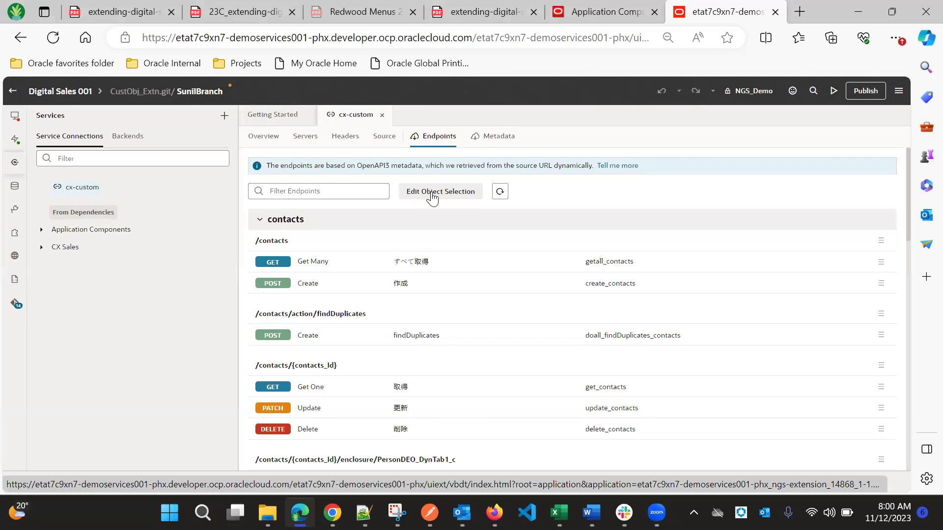
click(431, 193)
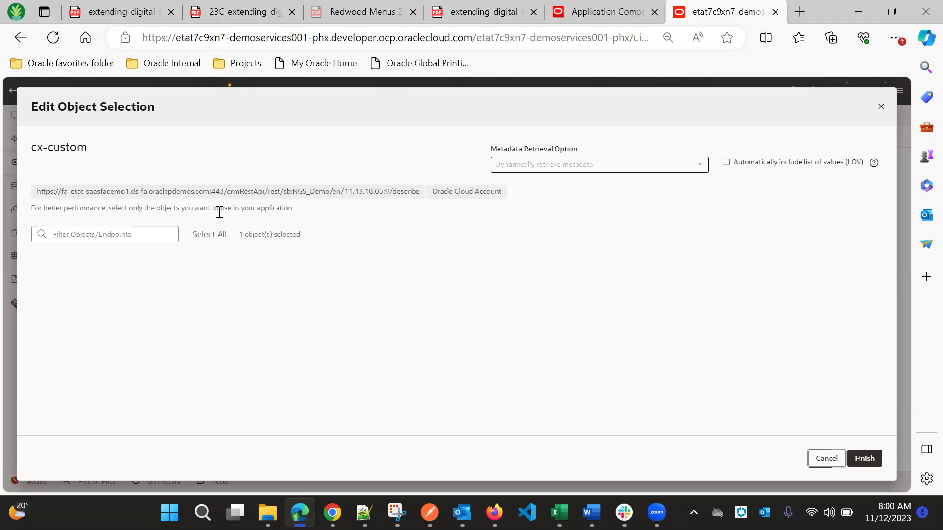
click(149, 239)
scroll(184, 324, down, 1)
scroll(186, 334, down, 12)
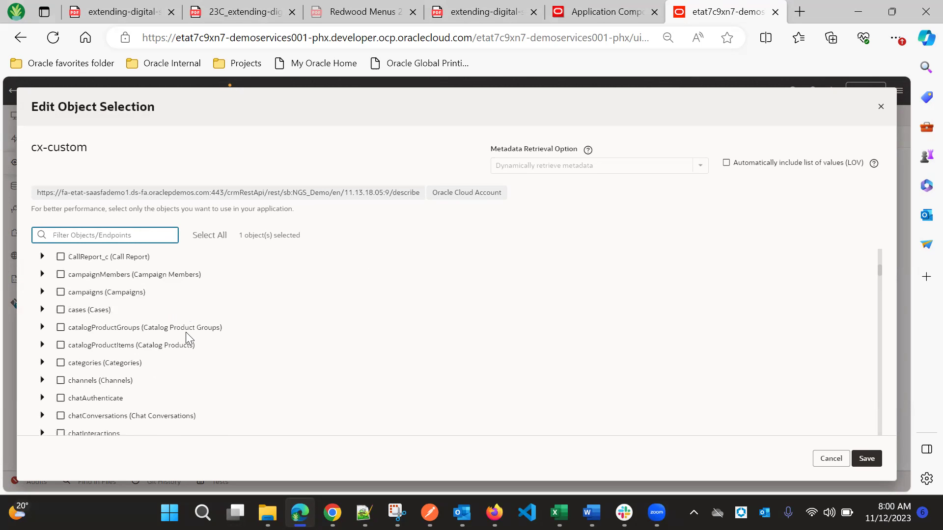
scroll(186, 338, down, 3)
click(63, 326)
Select the ServiceEncounter_c (Service Encounter) object for the cx-custom service connection and save the selection
scroll(103, 324, down, 8)
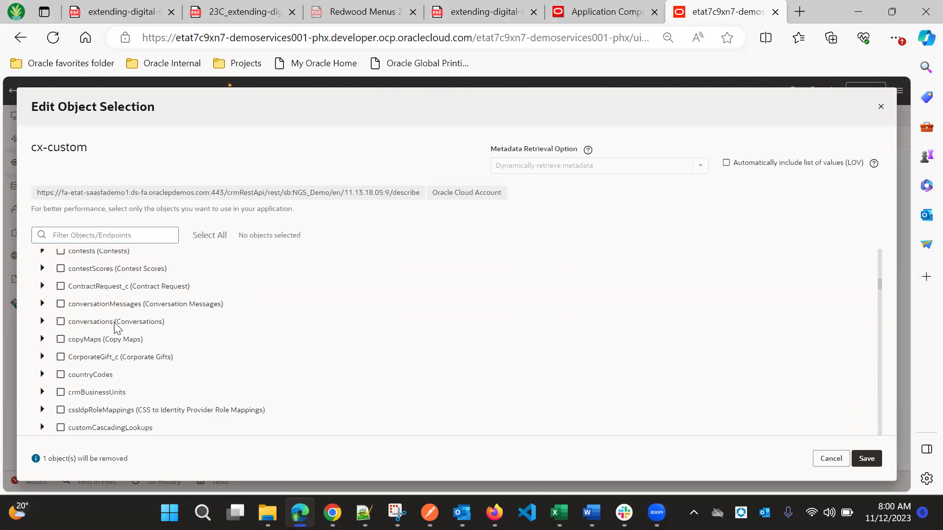
scroll(103, 373, down, 1)
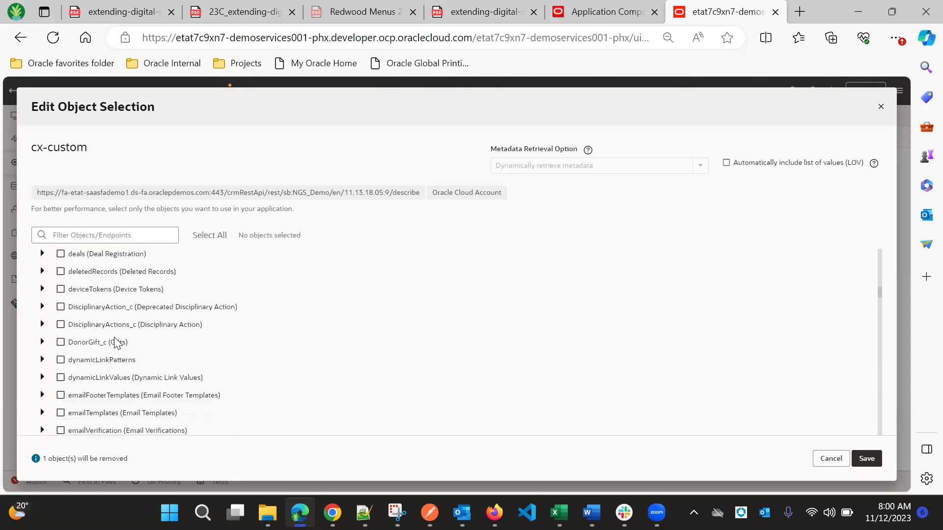
scroll(122, 363, down, 4)
scroll(122, 363, down, 2)
scroll(122, 366, down, 2)
scroll(122, 366, up, 4)
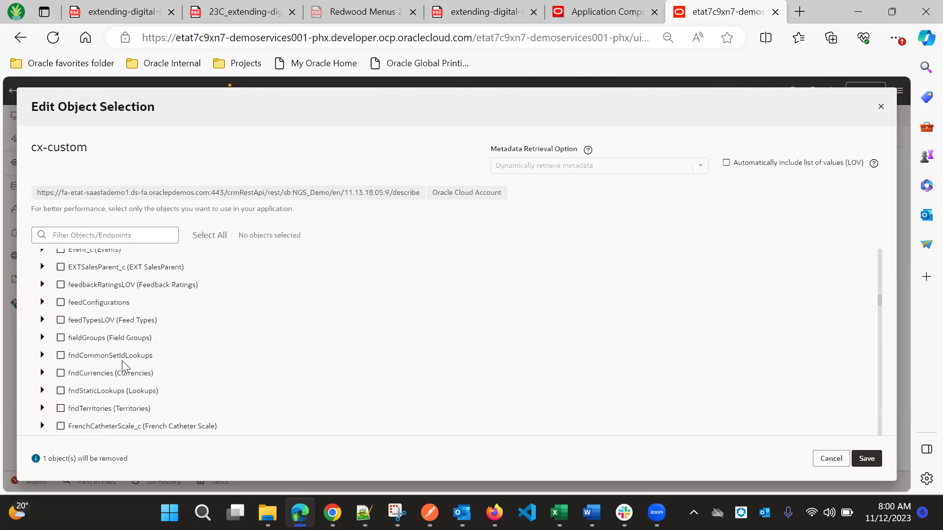
scroll(122, 364, down, 10)
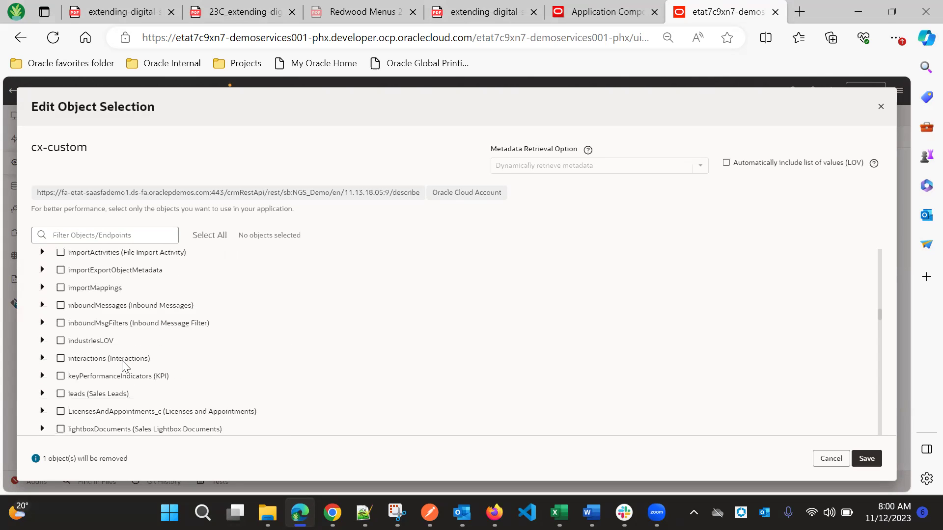
scroll(123, 365, down, 10)
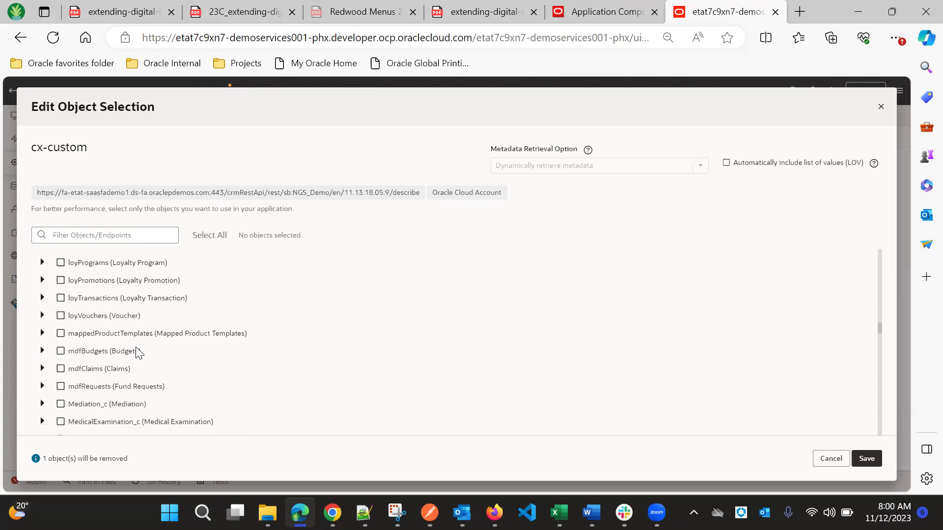
scroll(134, 330, down, 3)
scroll(134, 327, down, 8)
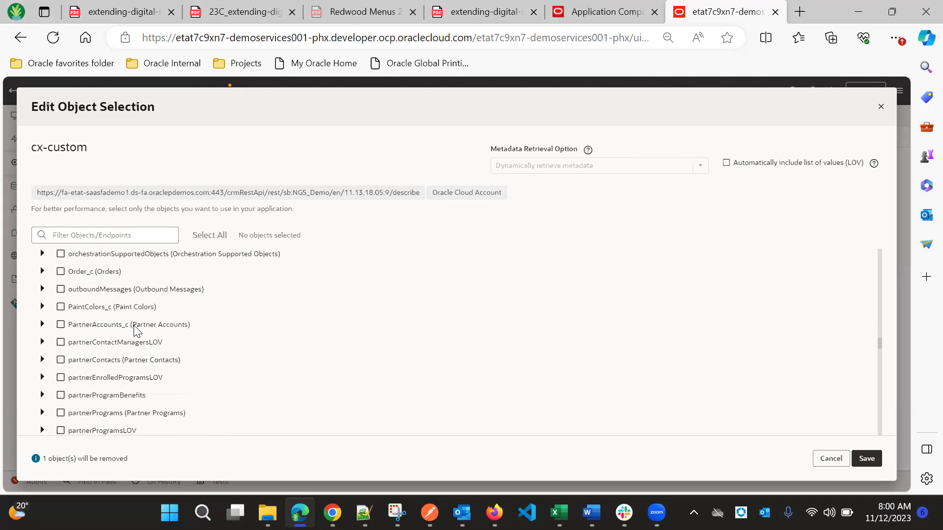
scroll(136, 322, down, 12)
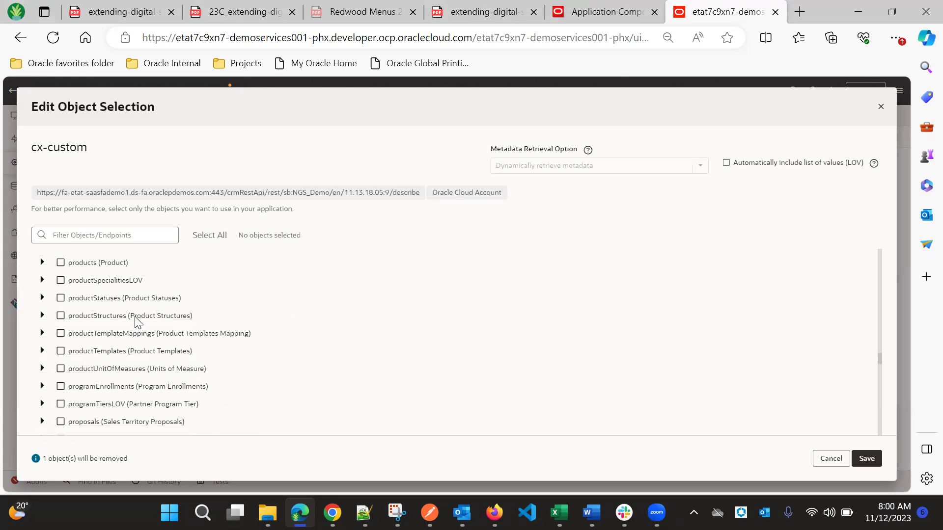
scroll(142, 302, down, 6)
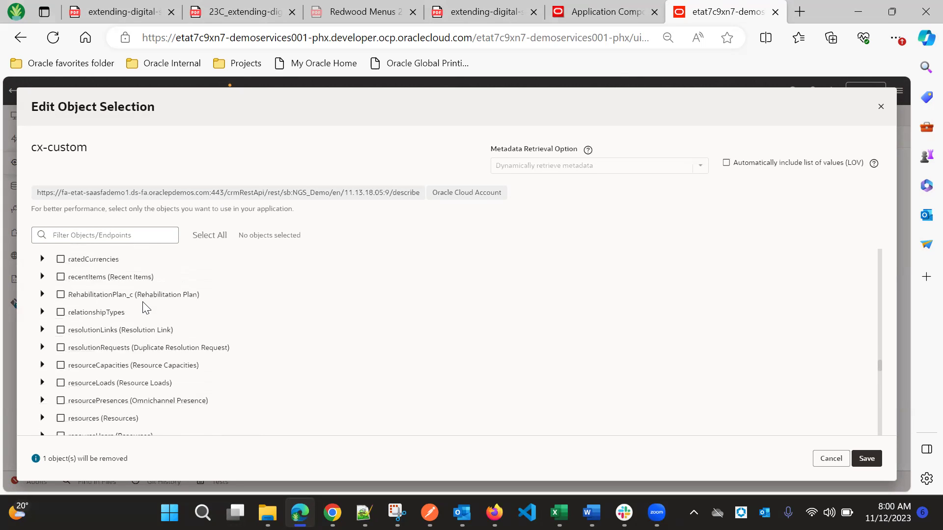
scroll(141, 320, down, 4)
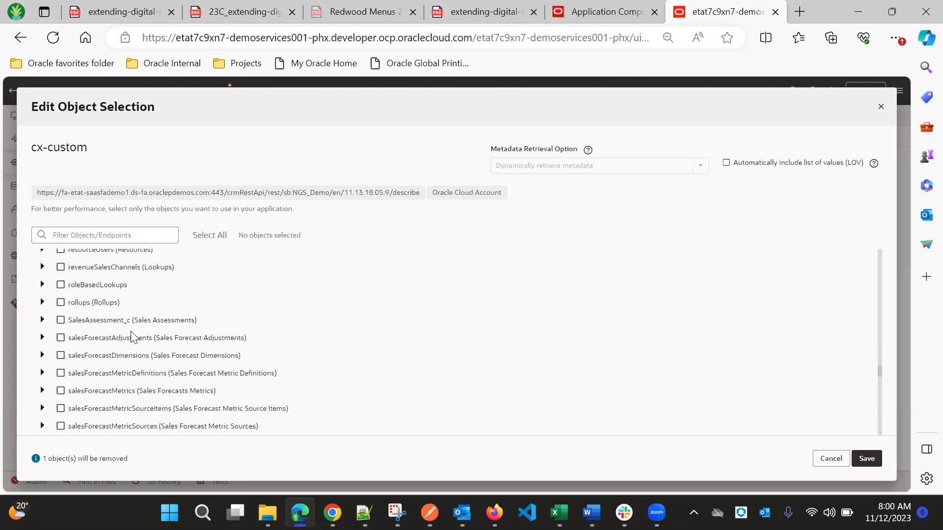
scroll(127, 332, down, 6)
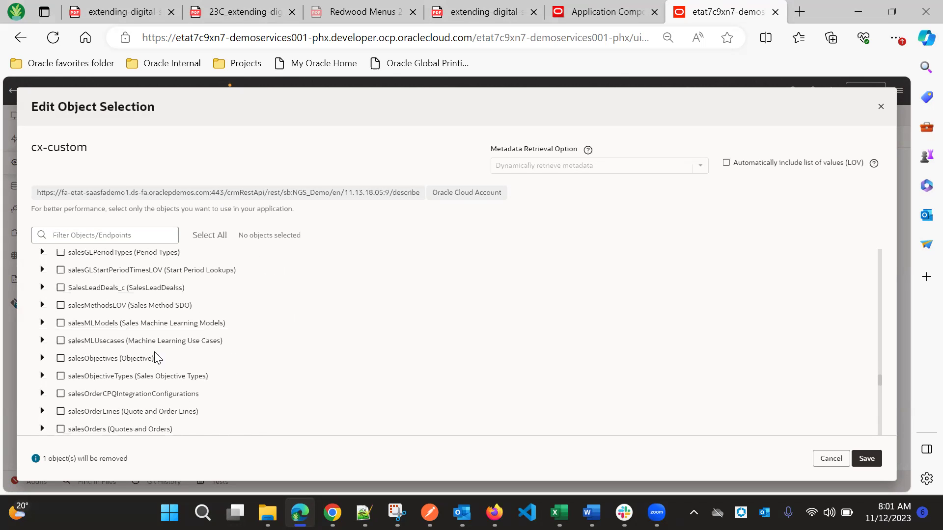
scroll(162, 346, down, 3)
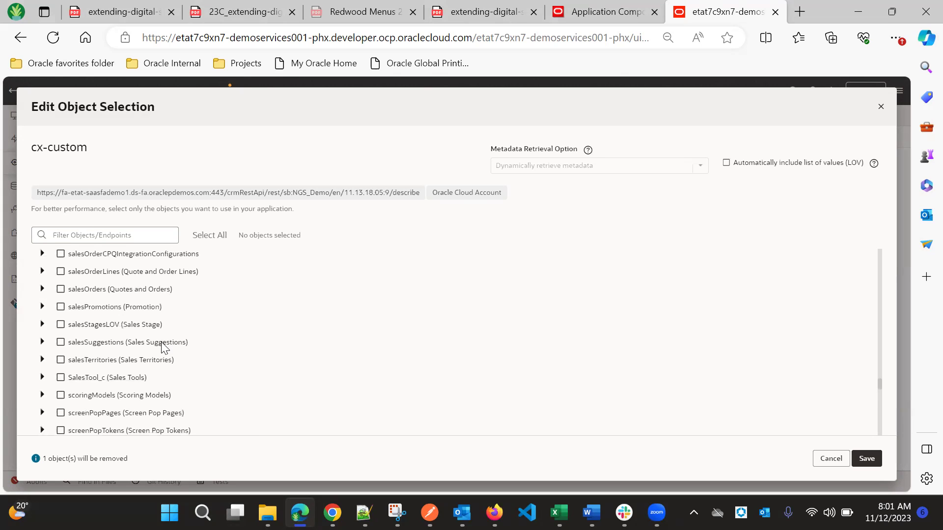
scroll(102, 295, down, 3)
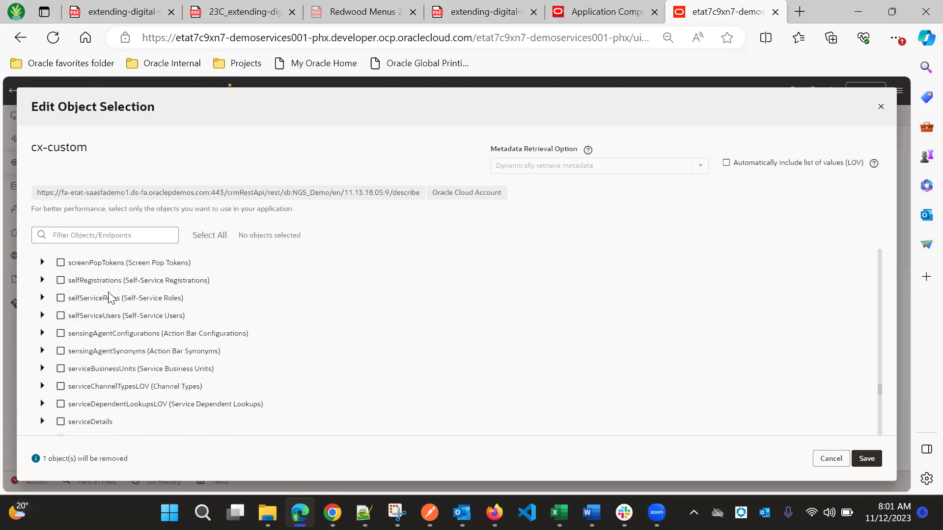
scroll(93, 307, down, 10)
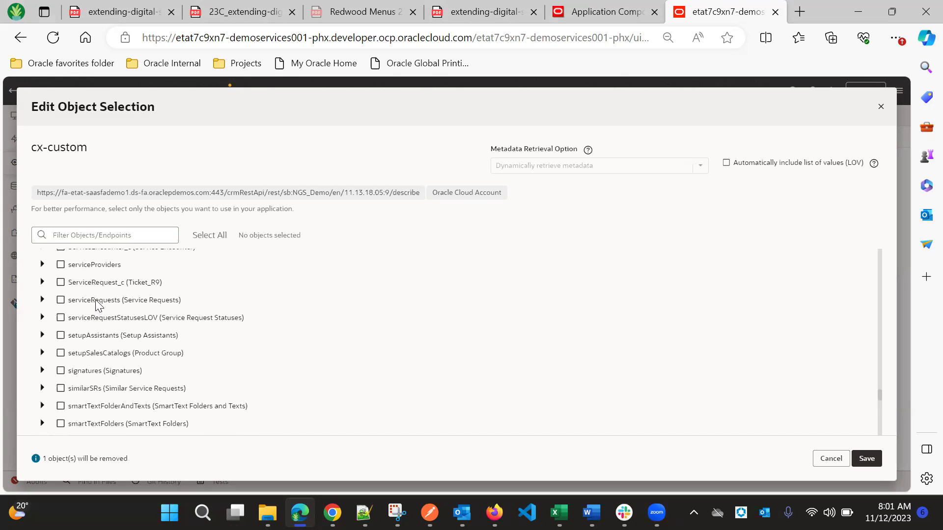
scroll(96, 304, down, 4)
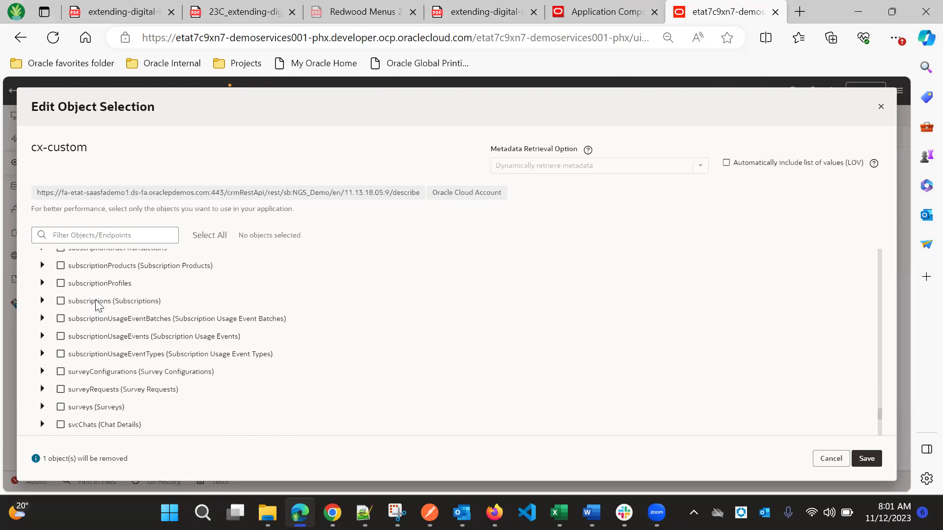
scroll(97, 305, up, 1)
scroll(293, 422, down, 3)
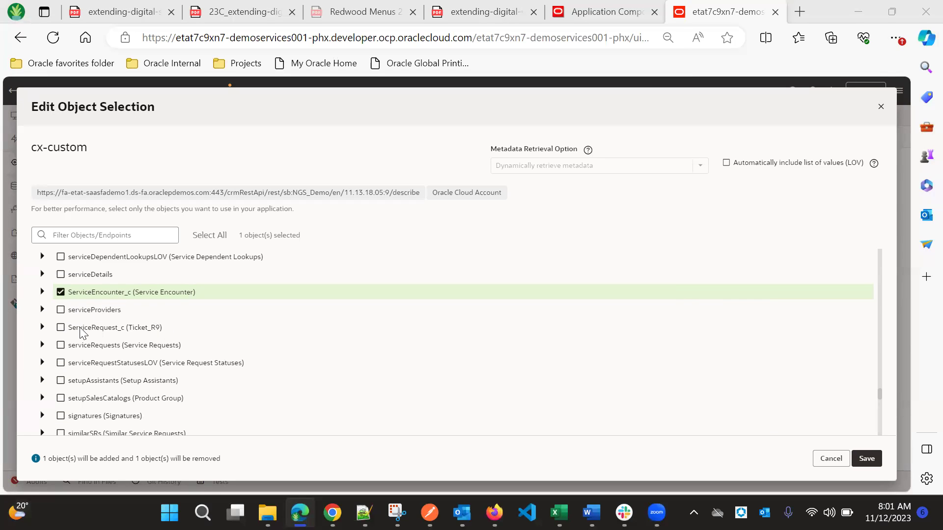
click(869, 460)
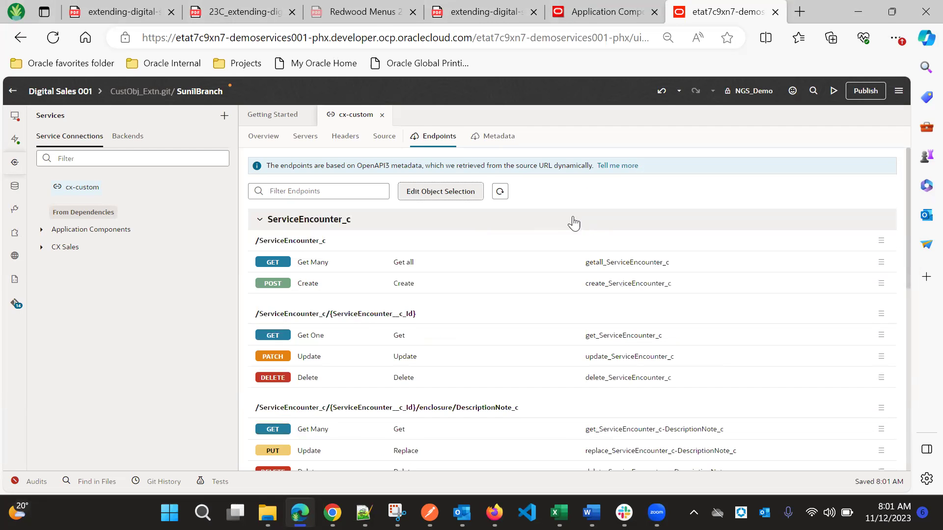
Review the cx-custom service connection's endpoints for ServiceEncounter_c, down to its child objects
scroll(334, 294, down, 10)
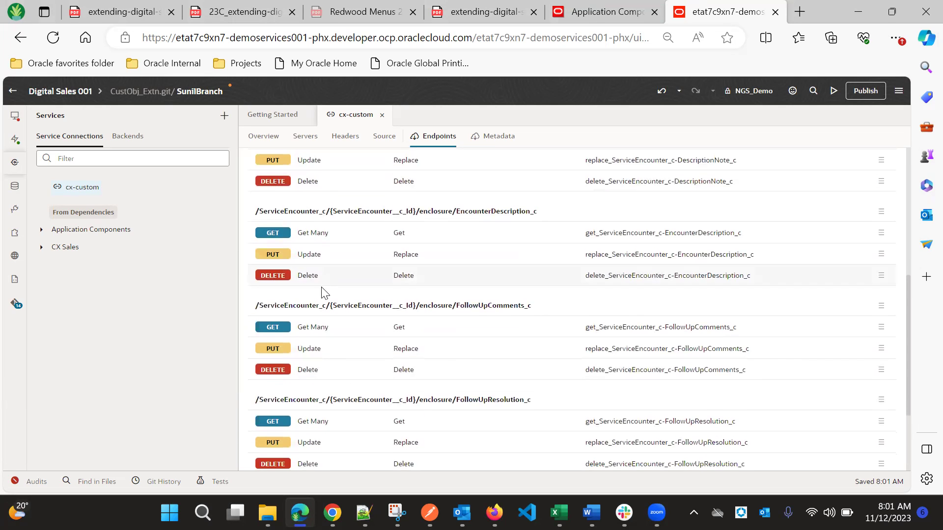
scroll(337, 299, up, 4)
scroll(333, 311, down, 4)
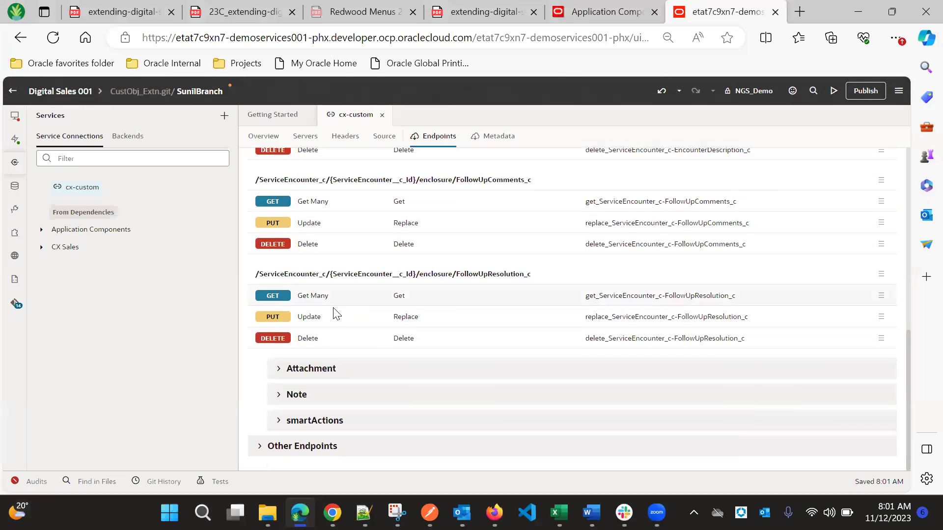
scroll(380, 312, up, 10)
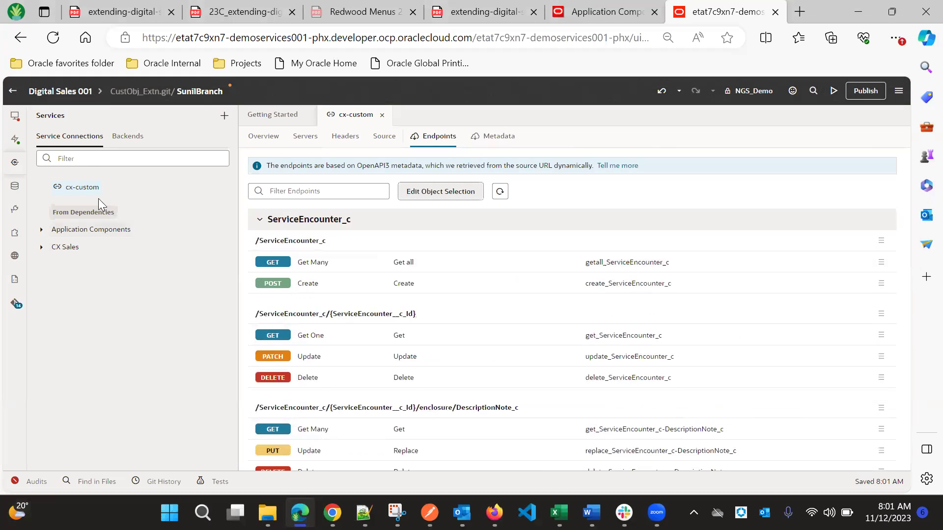
Examine the default values of the extensionId and serviceConnection constants in the cx-custom App UI
click(18, 121)
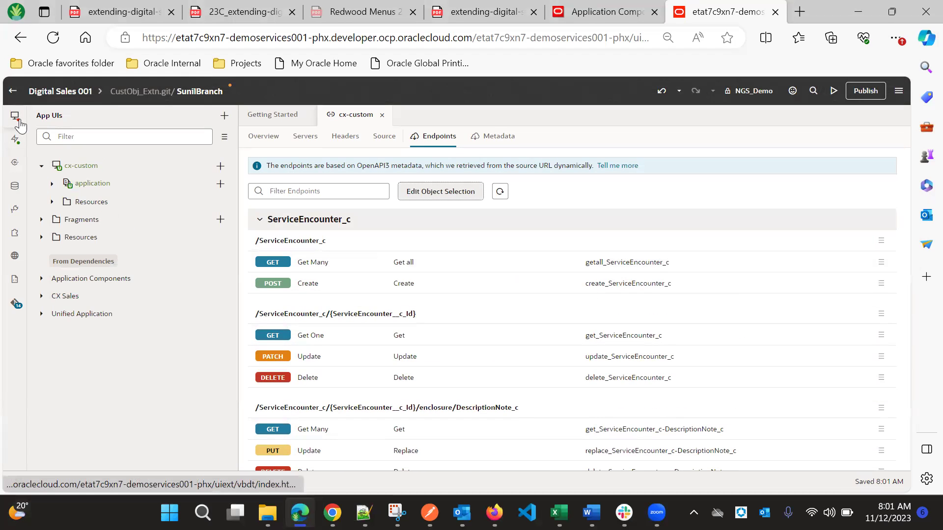
click(72, 167)
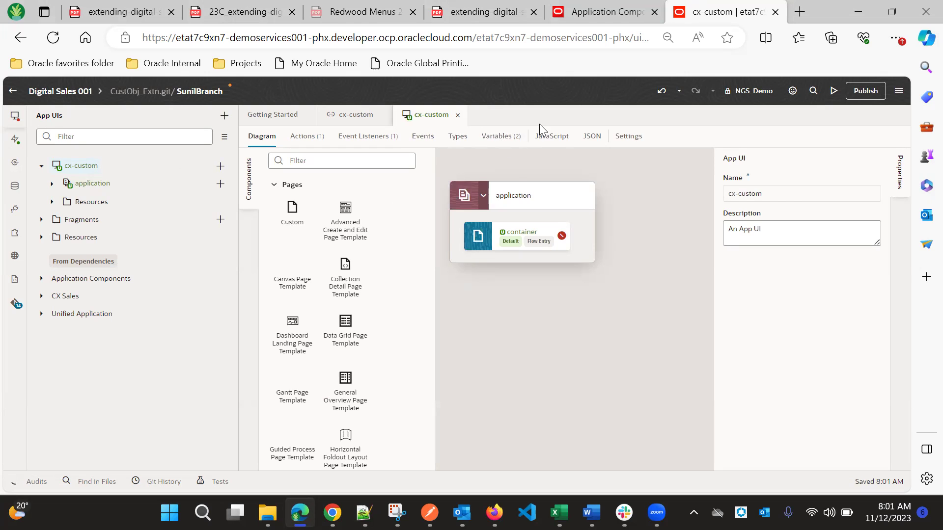
click(511, 139)
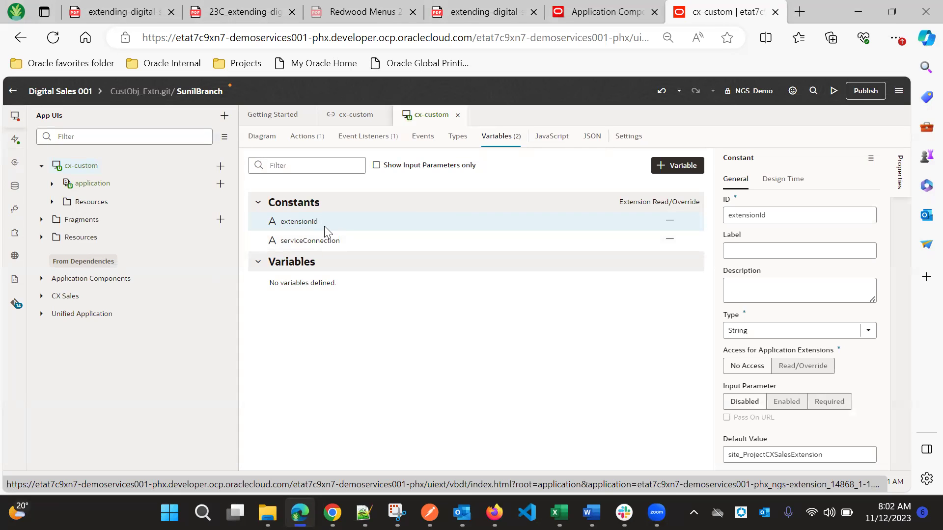
click(342, 241)
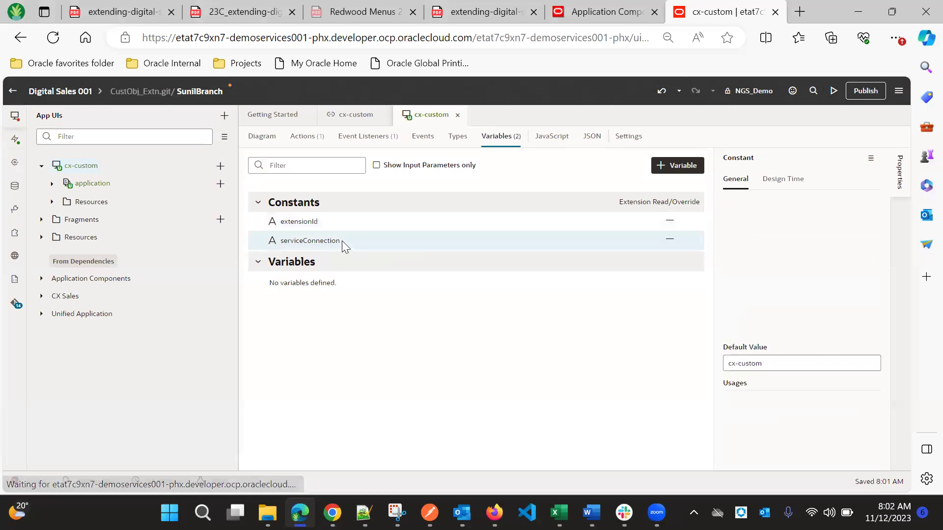
click(362, 222)
scroll(786, 267, down, 1)
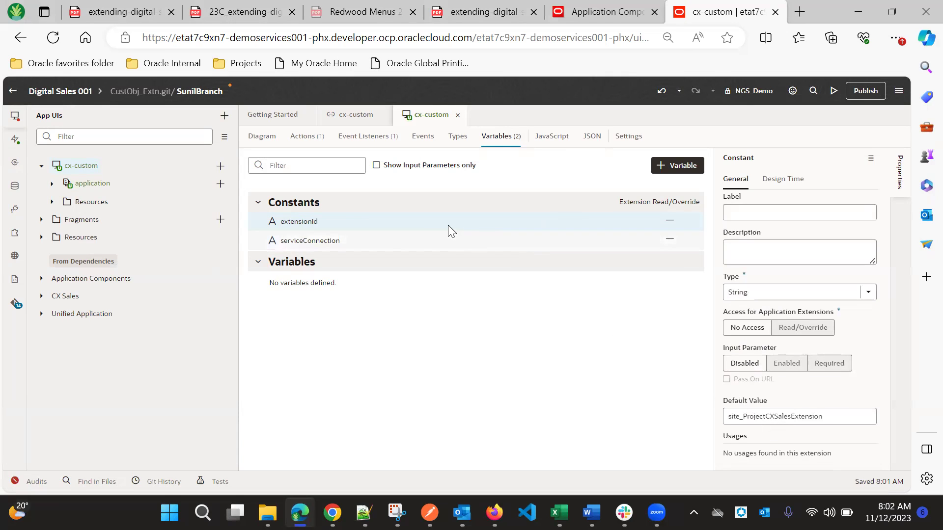
Search the 23C extending digital sales guide PDF for "site_cxsa" and look at the Redwood Menus PDF
click(252, 11)
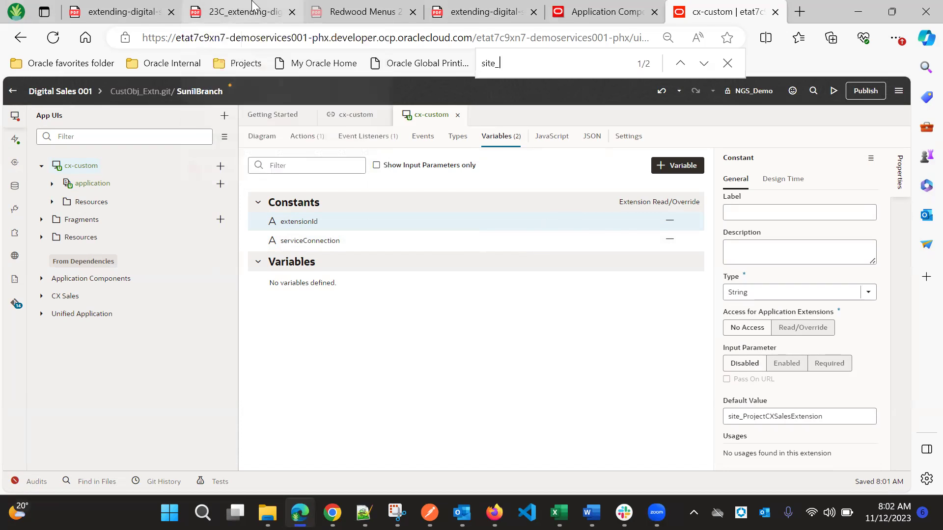
scroll(397, 201, up, 5)
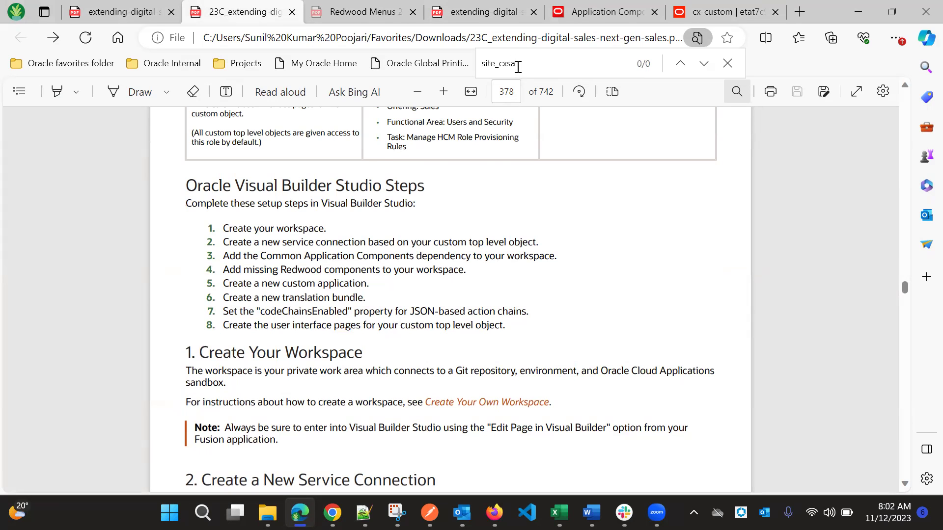
scroll(501, 183, down, 10)
click(363, 11)
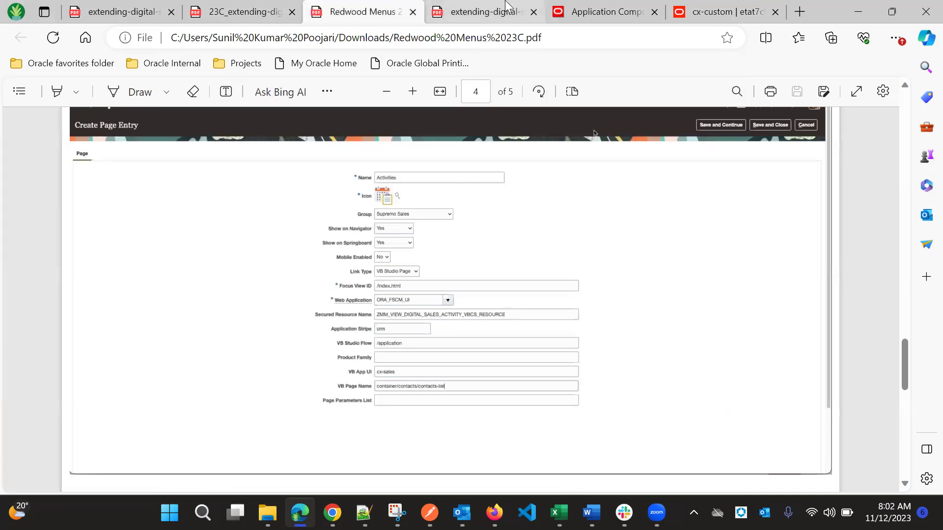
Return to the Visual Builder workspace, check the Git changes, and open vb-extension.json from the extension sources to read the extension id
click(708, 11)
click(15, 304)
scroll(99, 392, down, 3)
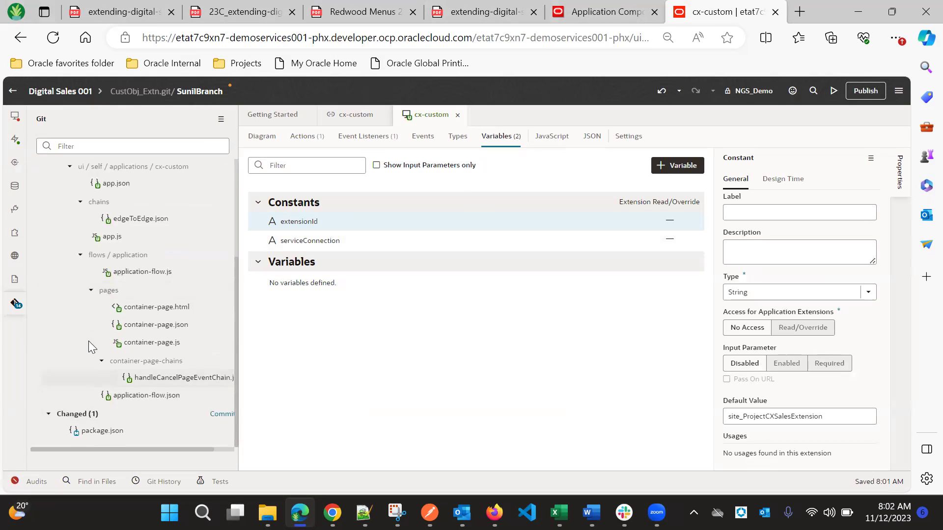
scroll(88, 339, up, 5)
click(14, 281)
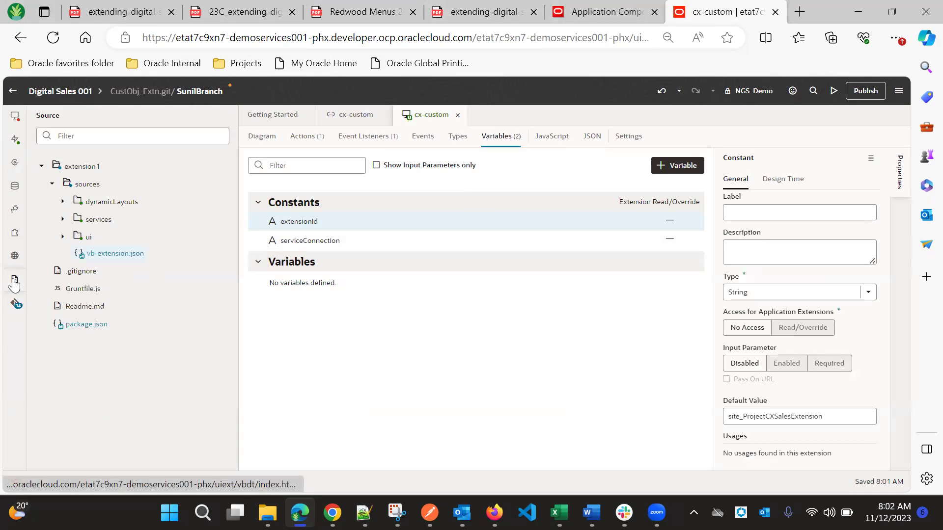
click(108, 254)
click(382, 224)
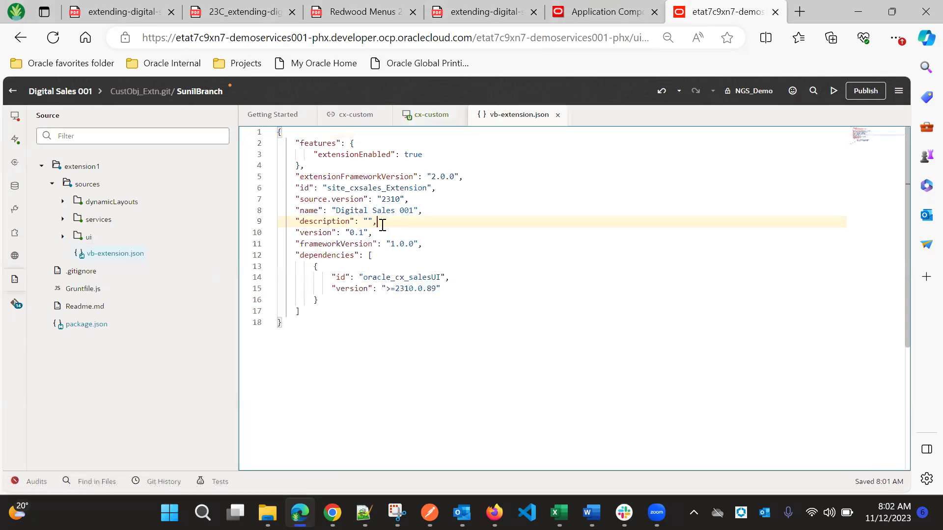
Copy the extension id from vb-extension.json and set the extensionId constant's default value in cx-custom to site_cxsales_Extension
double_click(378, 188)
key(ctrl+c)
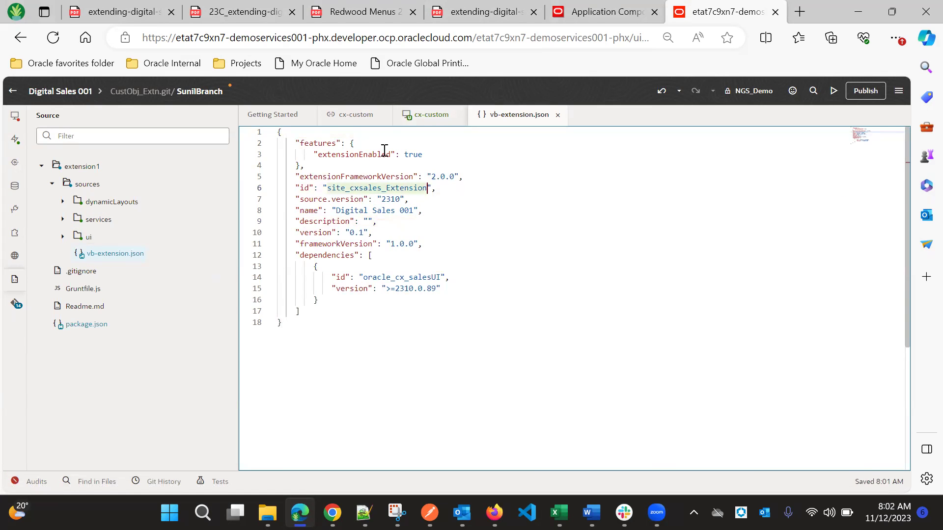
click(415, 114)
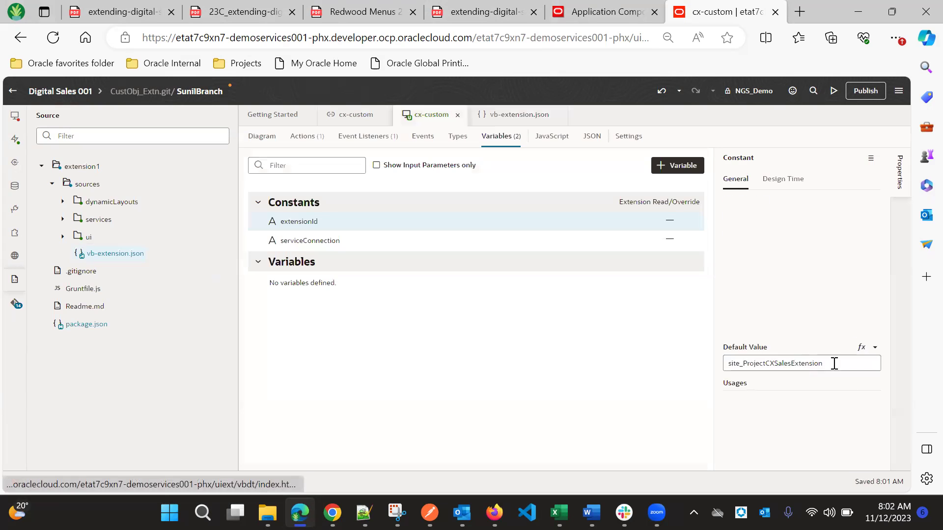
click(791, 416)
key(ctrl+a)
key(ctrl+v)
click(644, 404)
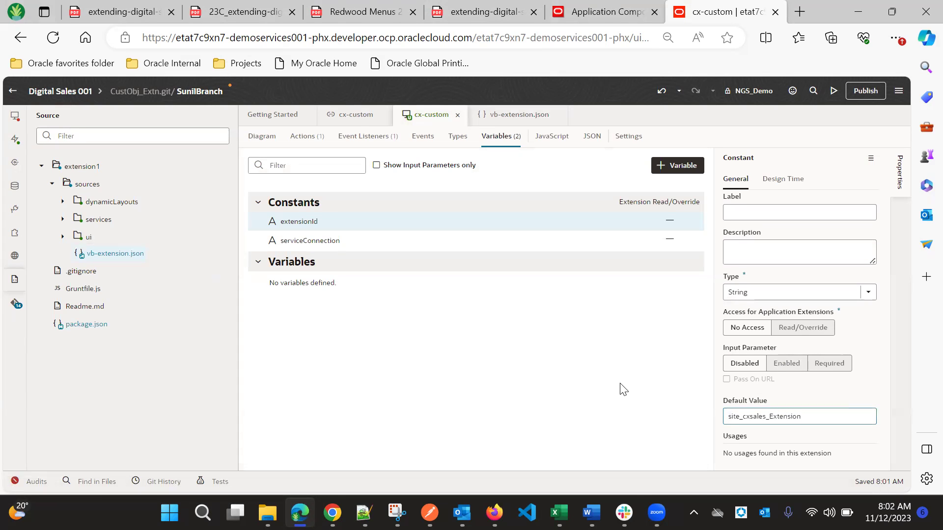
Check the serviceConnection constant's default value, close vb-extension.json, and look at the cx-custom App UI's JSON and general settings
click(325, 241)
click(773, 423)
click(594, 360)
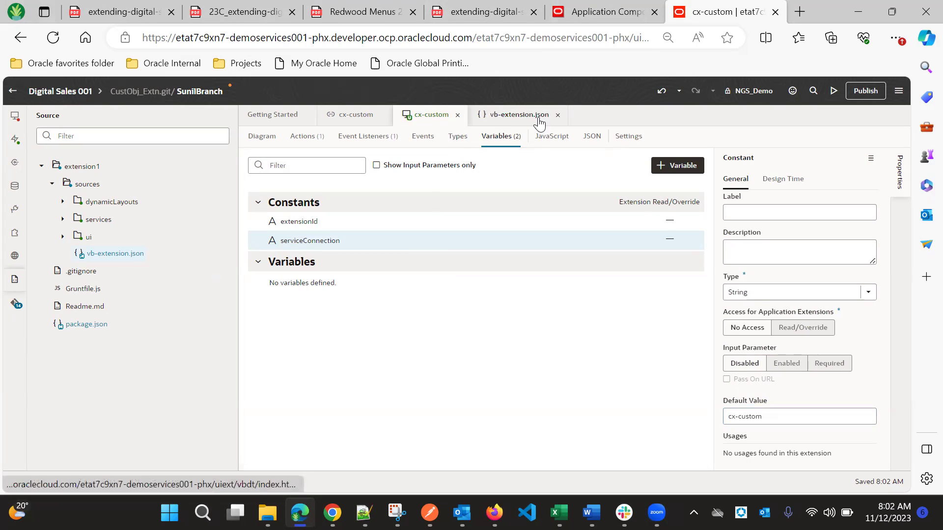
click(615, 143)
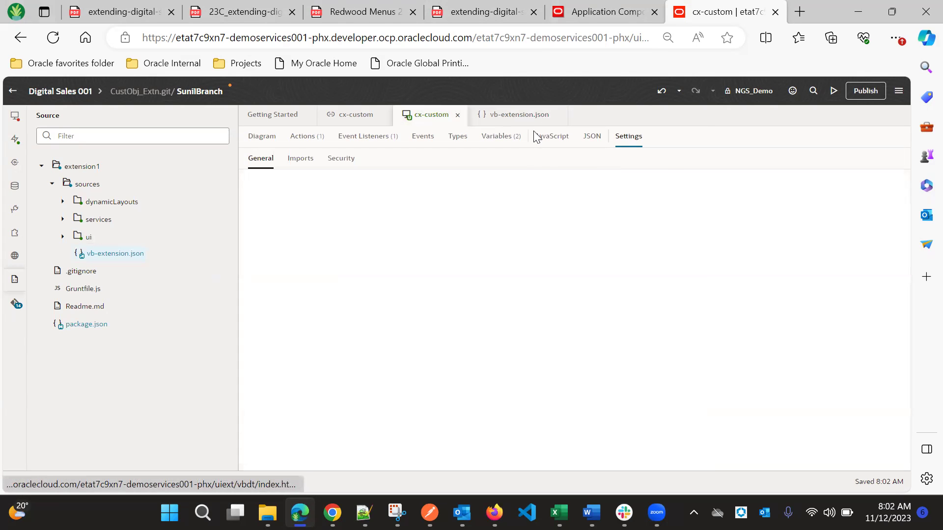
click(543, 117)
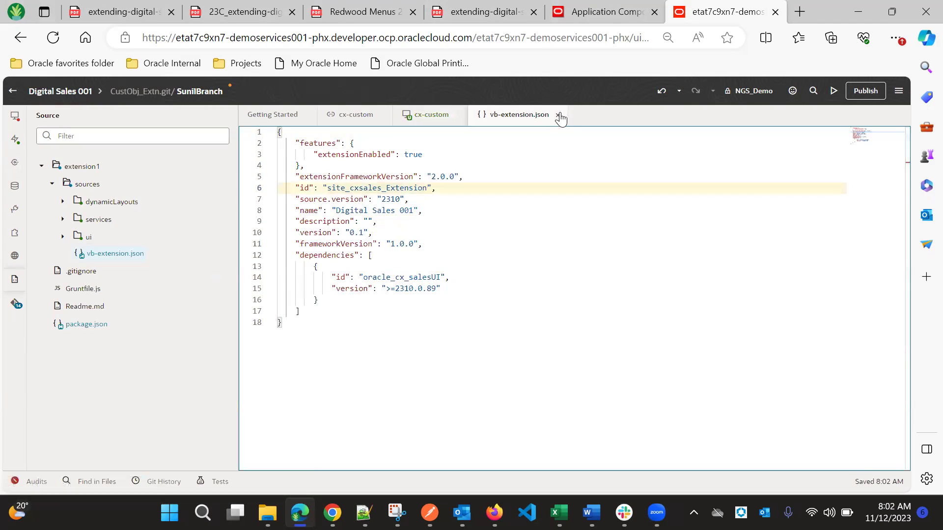
click(558, 114)
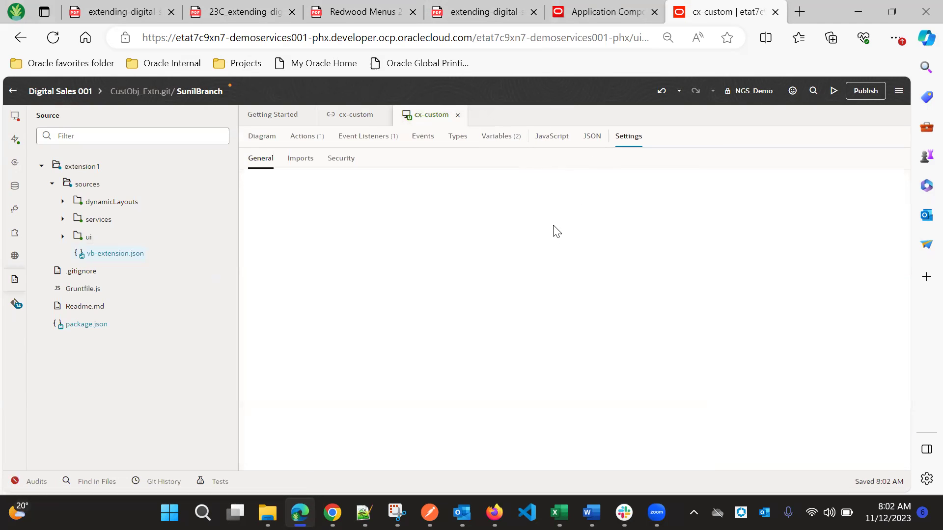
click(592, 137)
click(618, 141)
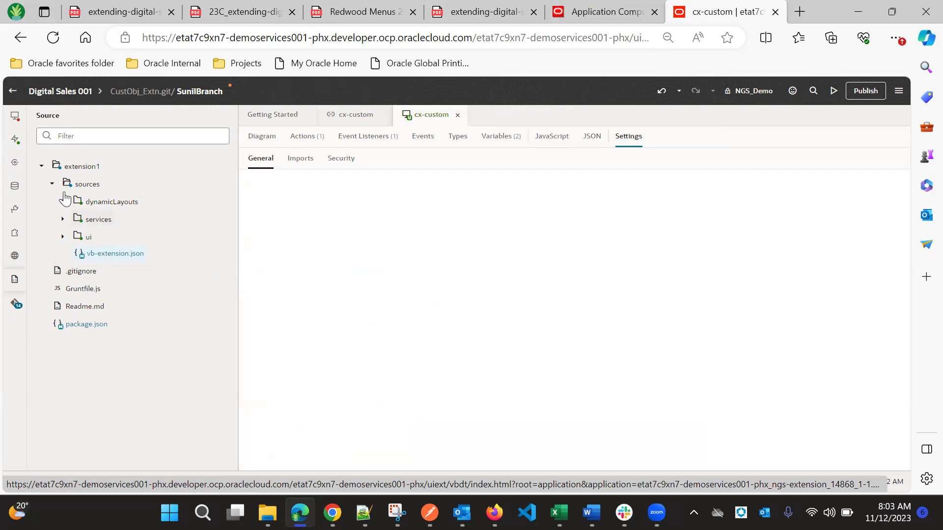
Create a flow with the ID serviceencounter_c in the cx-custom App UI
click(15, 117)
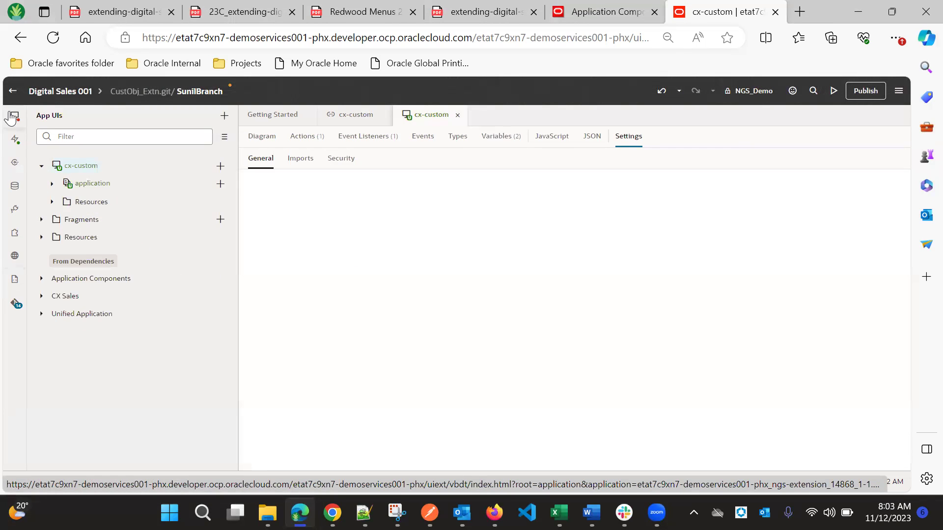
click(52, 184)
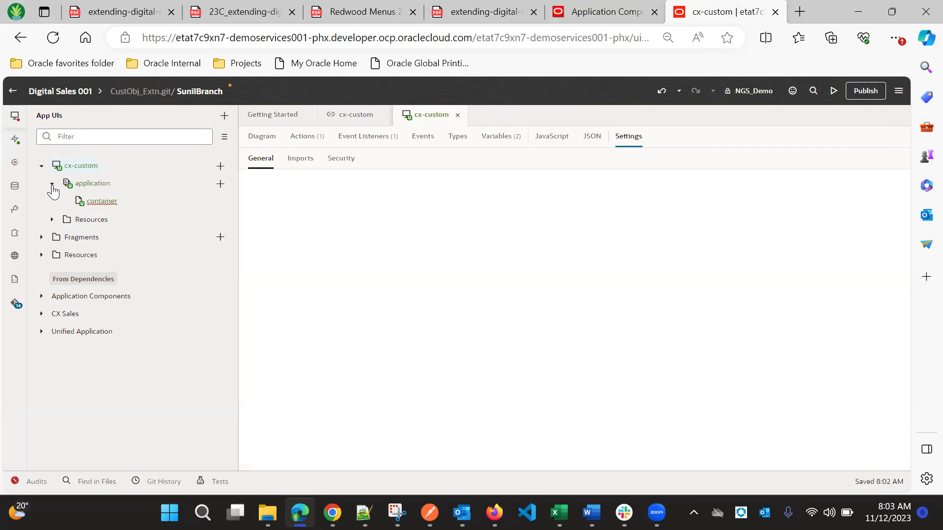
click(220, 184)
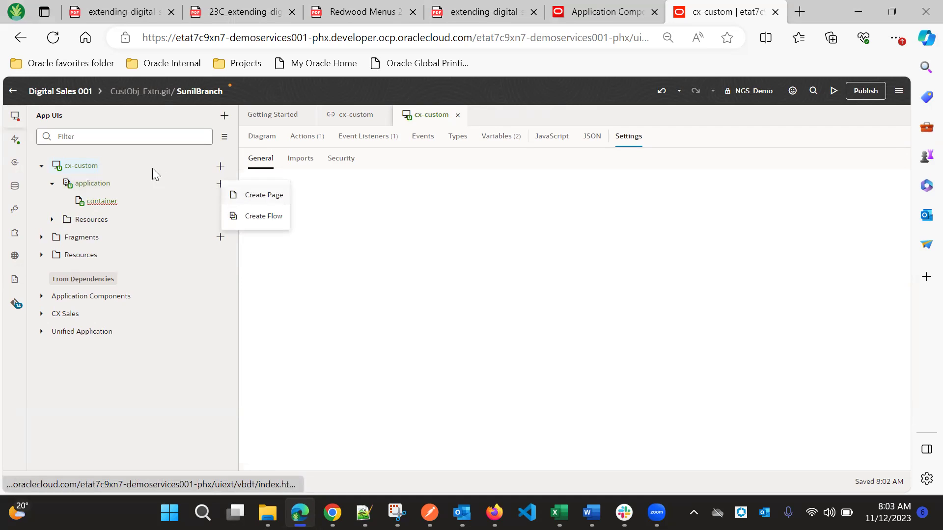
click(176, 156)
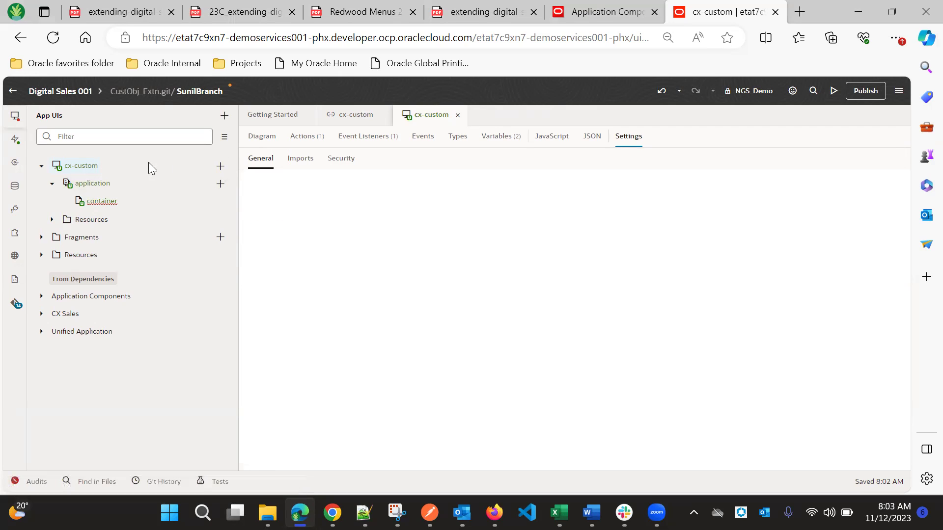
click(220, 166)
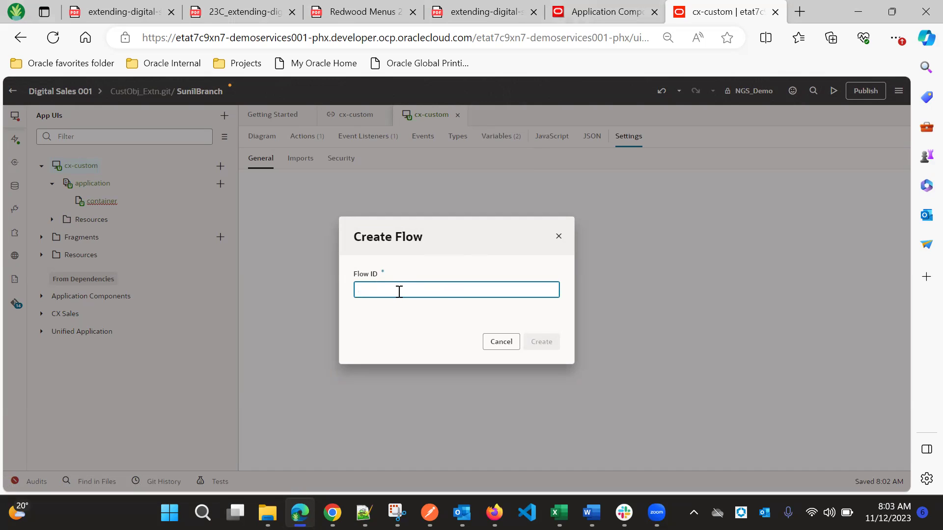
text(serviceencounter_c)
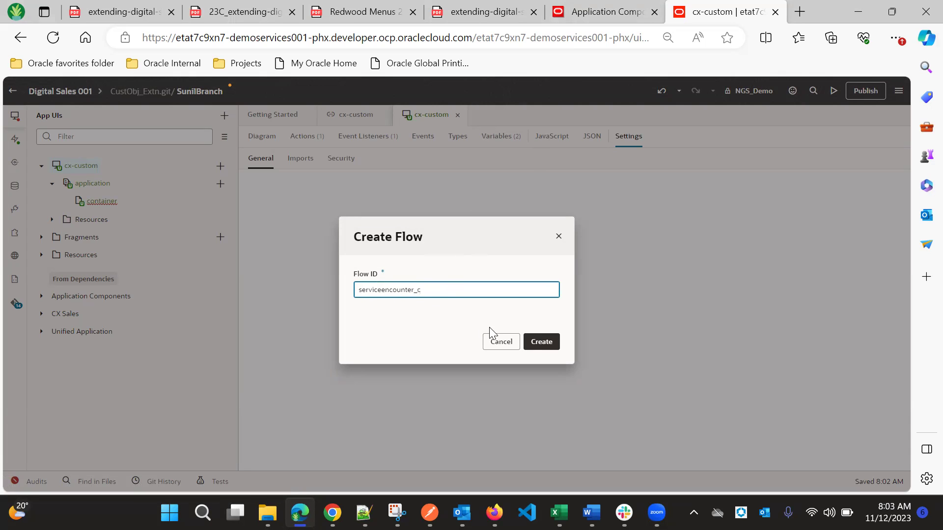
click(542, 342)
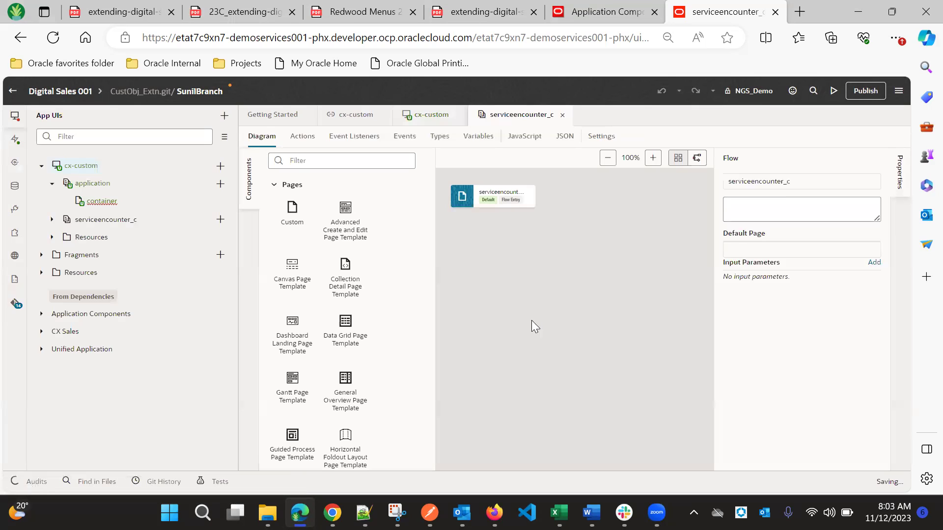
Delete the default start page, serviceencounter_c-start, from the serviceencounter_c flow
click(52, 219)
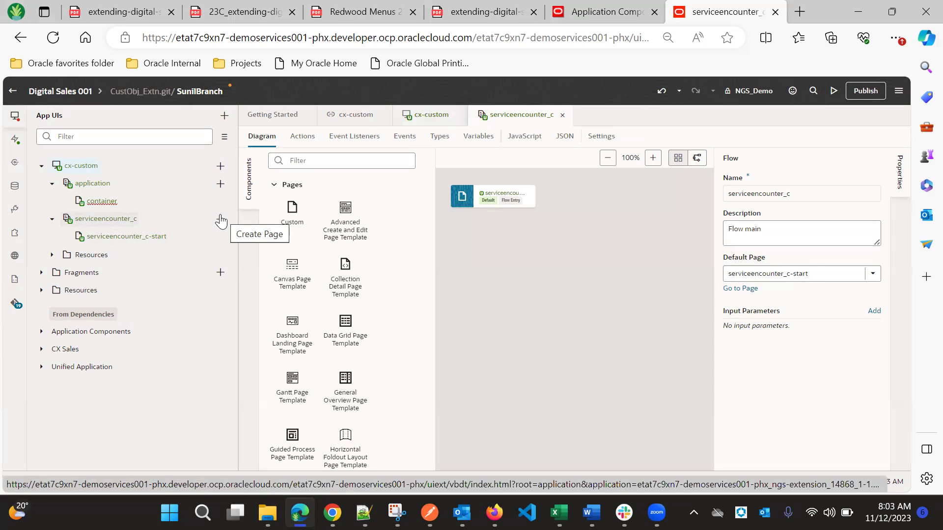
right_click(141, 235)
click(180, 294)
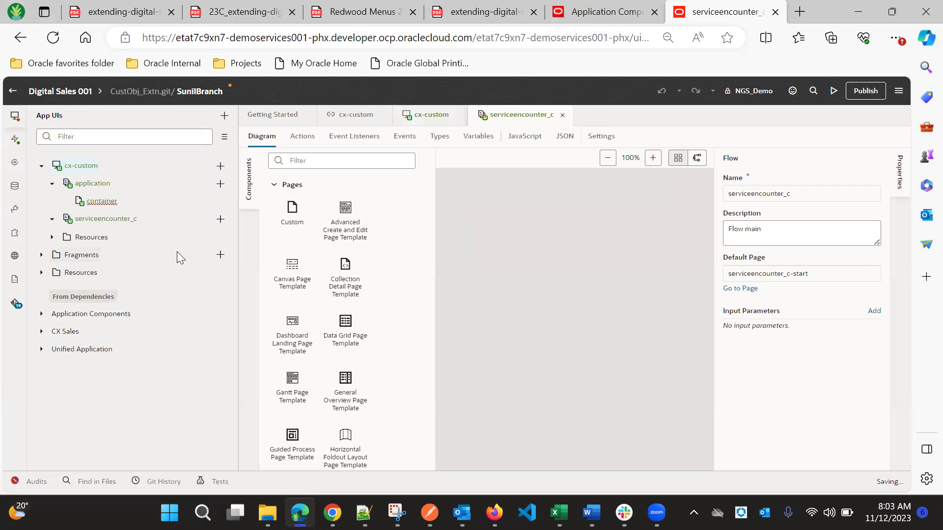
Create an empty page named serviceencounter_c-list in the serviceencounter_c flow
click(220, 221)
click(251, 231)
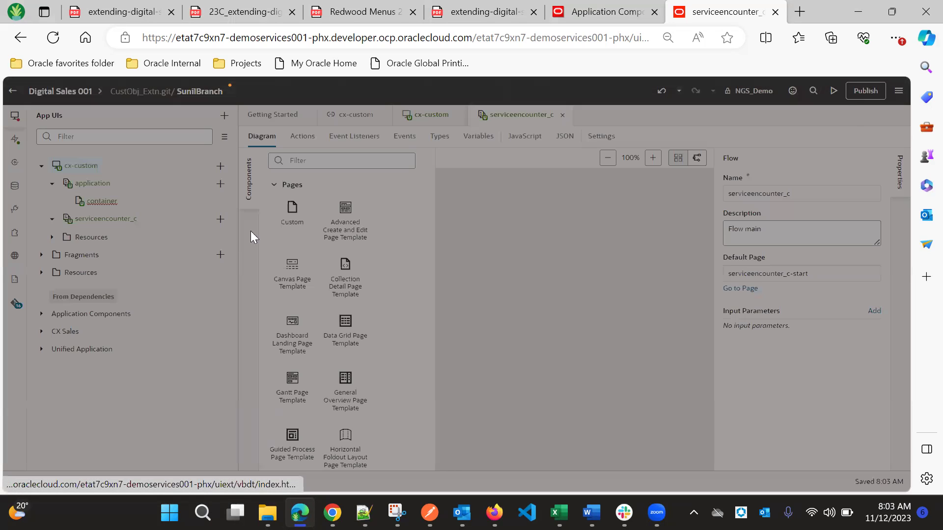
click(182, 180)
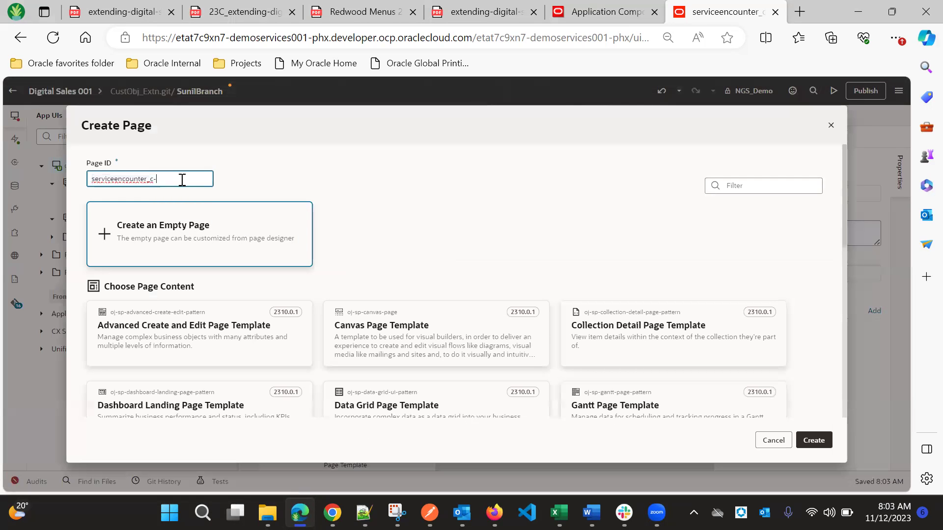
text(list)
click(813, 438)
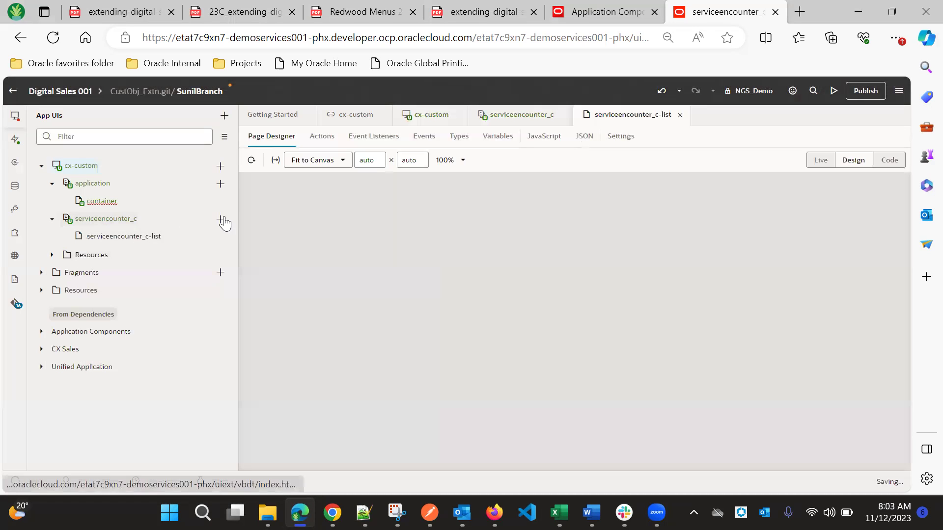
Add an empty page with the ID serviceencounter_c-detail to the serviceencounter_c flow
click(220, 219)
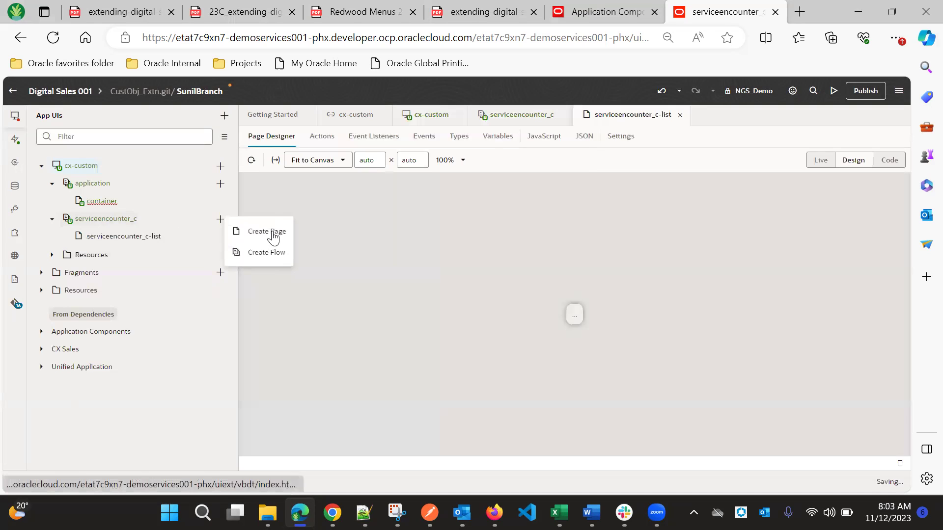
click(271, 232)
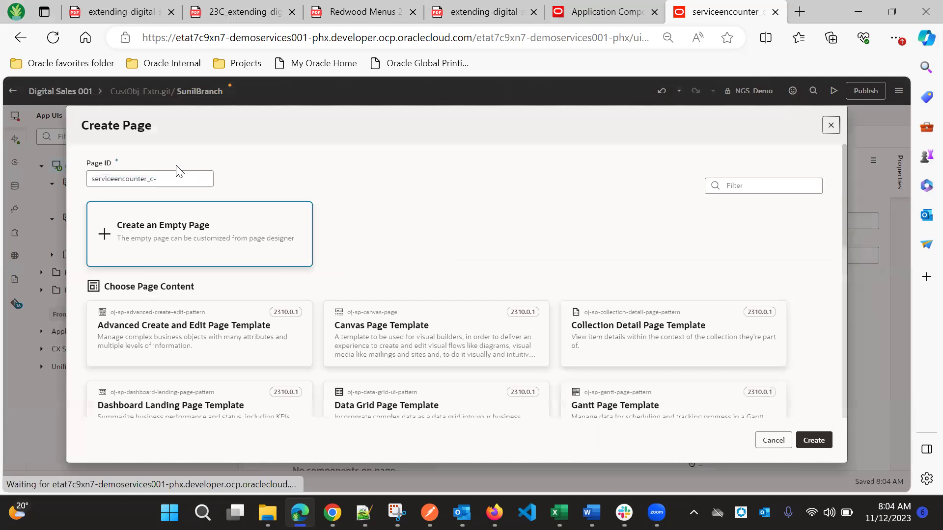
click(177, 179)
text(deta)
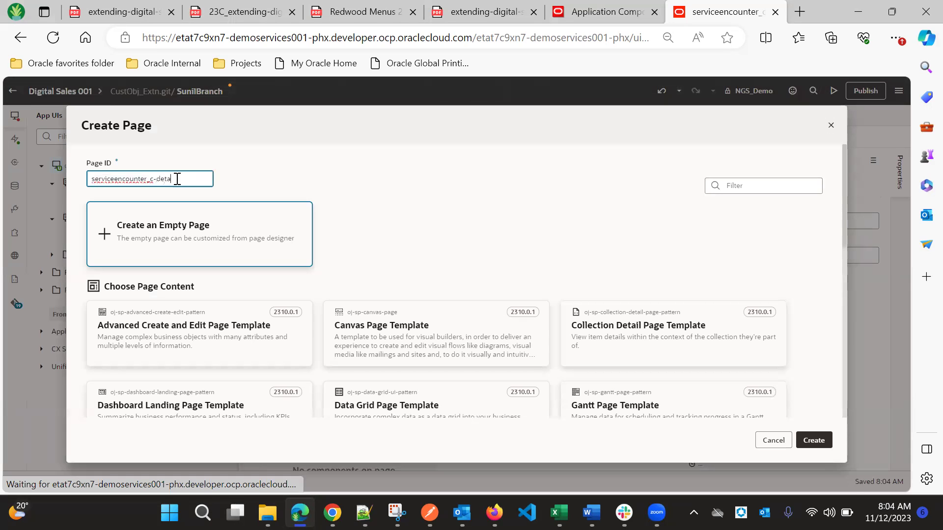
text(il)
click(813, 440)
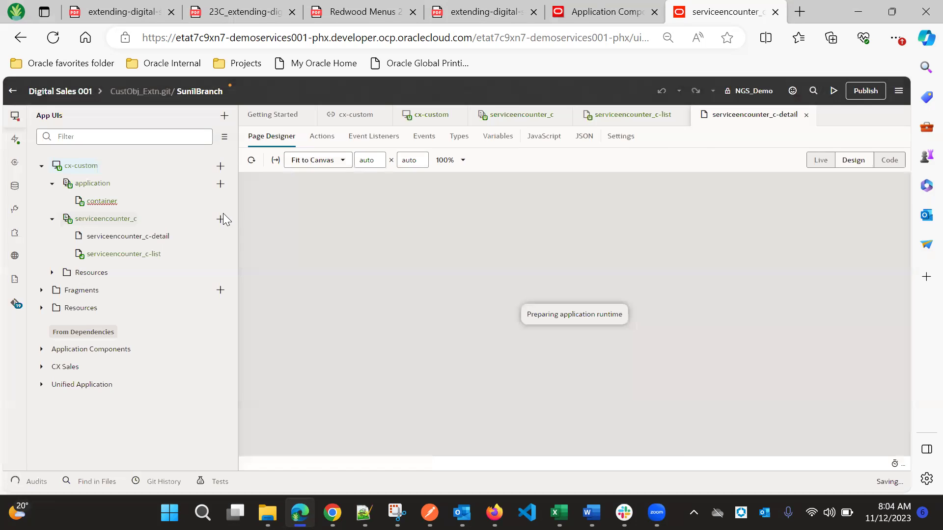
Create the empty page serviceencounter_c-edit under the serviceencounter_c flow
click(220, 219)
click(244, 237)
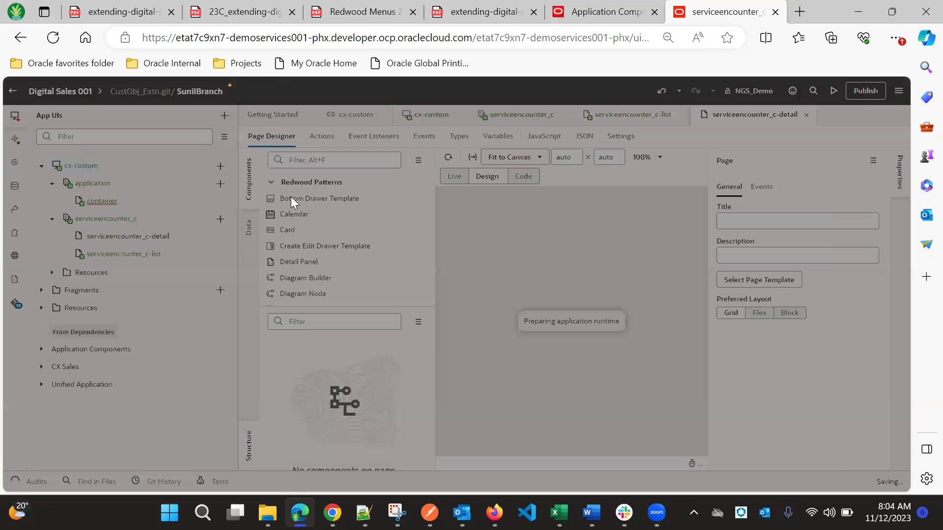
click(187, 176)
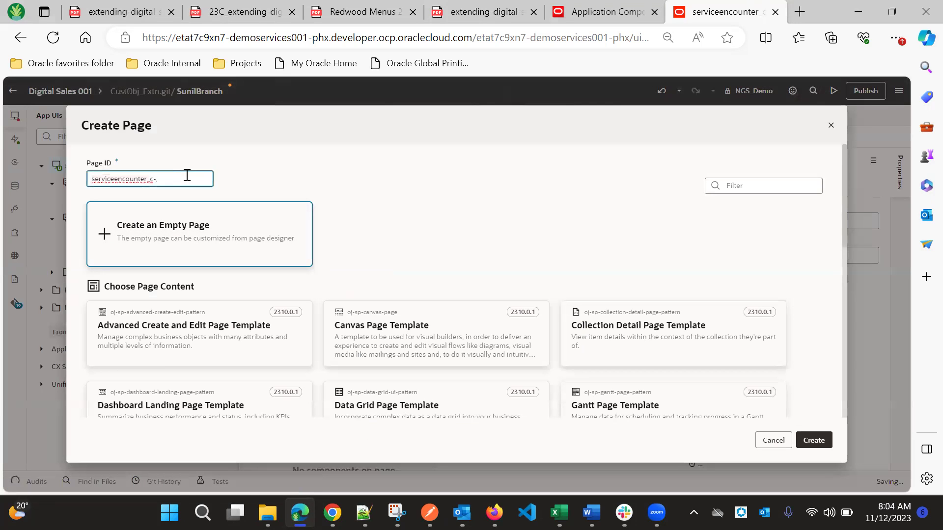
text(edit)
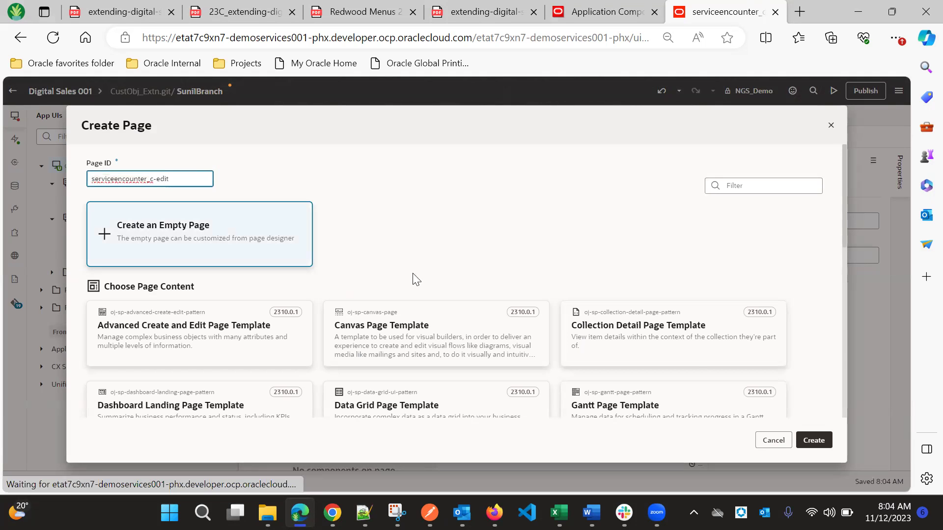
click(814, 440)
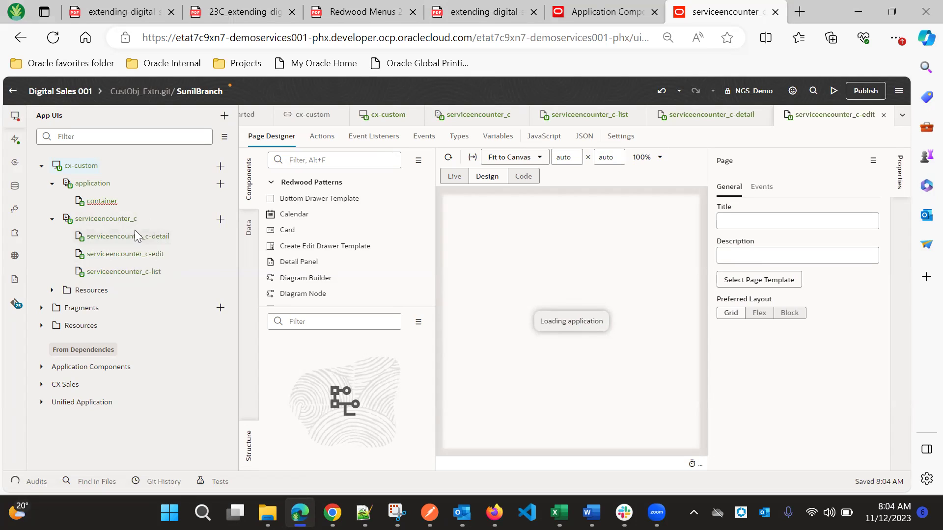
Examine the application flow's default page setting and the container page's default flow setting, and close both editors
click(93, 184)
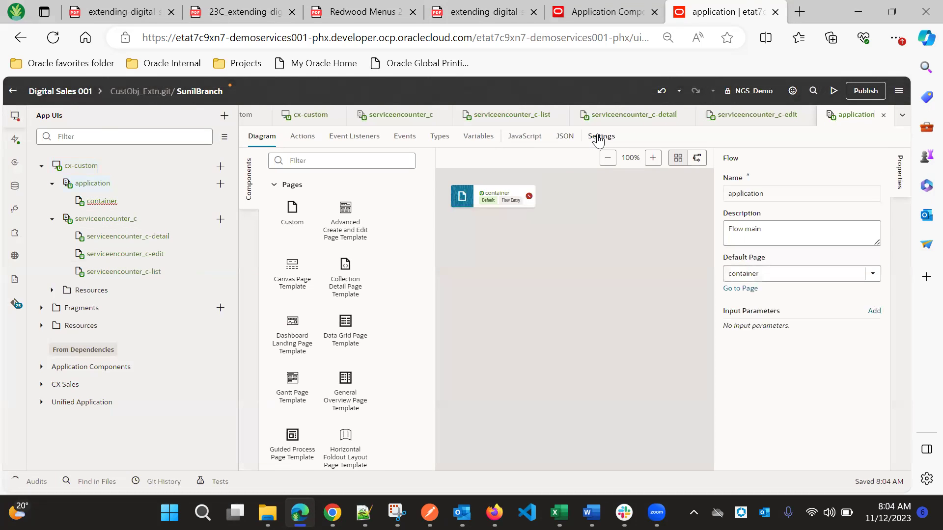
click(599, 138)
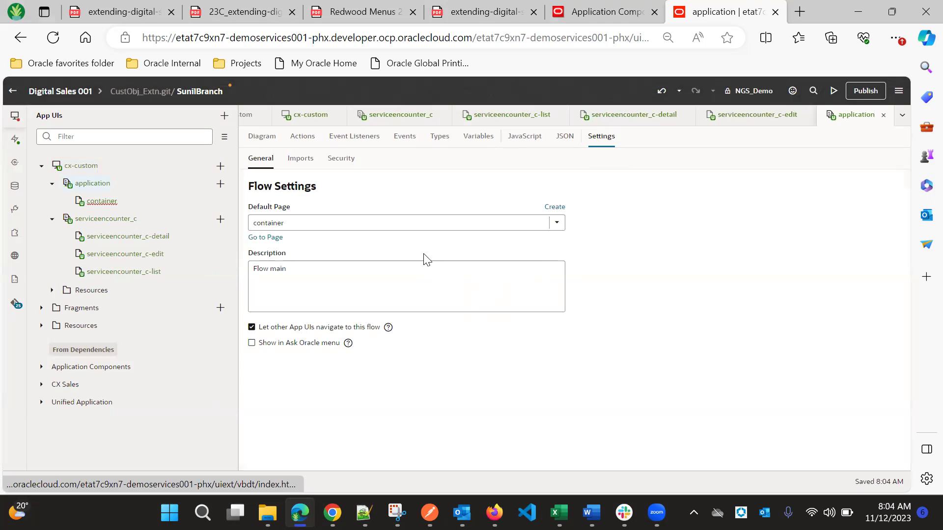
click(328, 222)
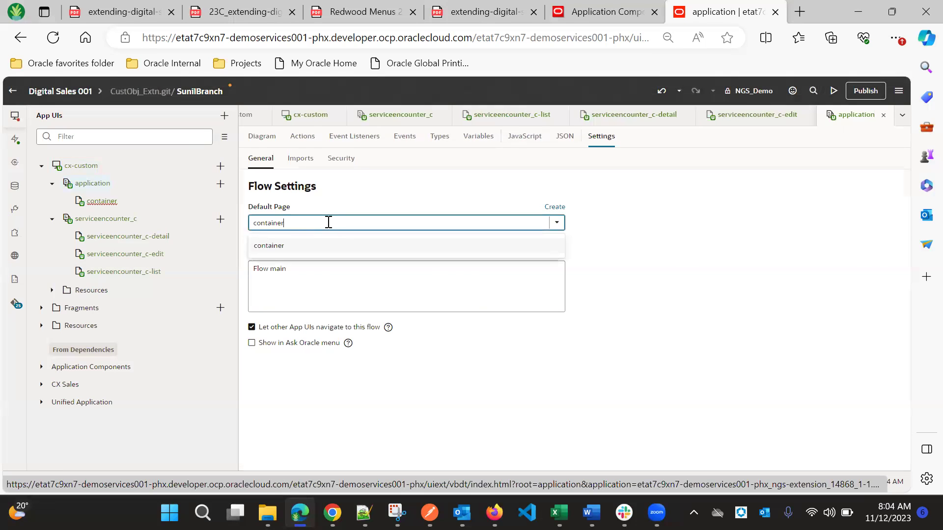
click(631, 220)
click(281, 222)
click(686, 221)
click(100, 198)
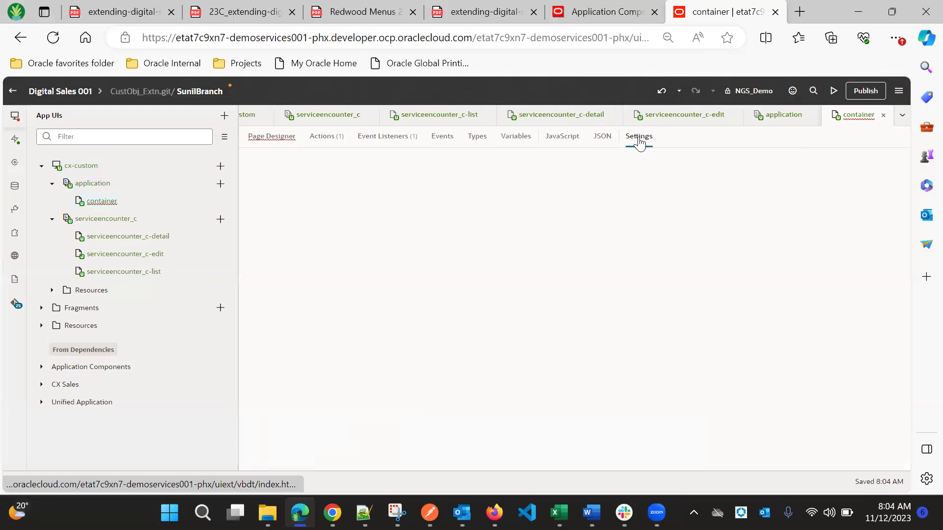
click(638, 138)
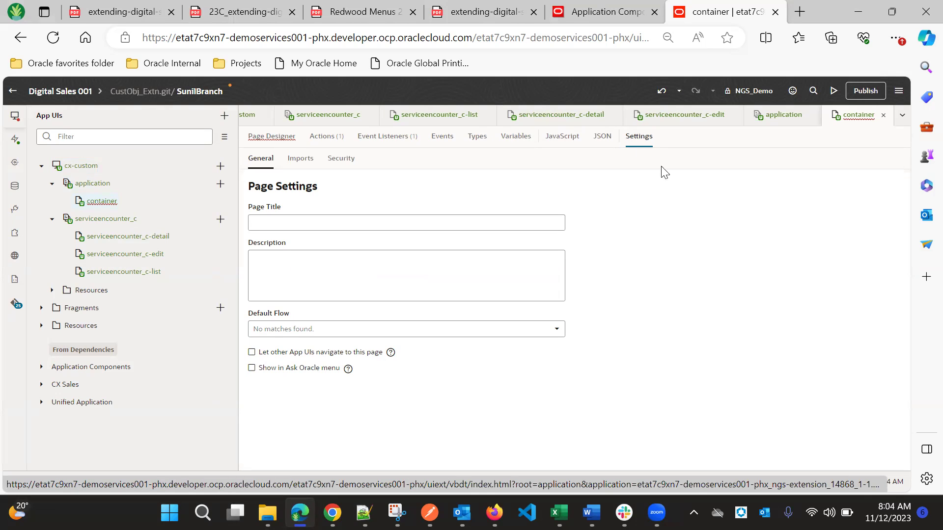
click(882, 116)
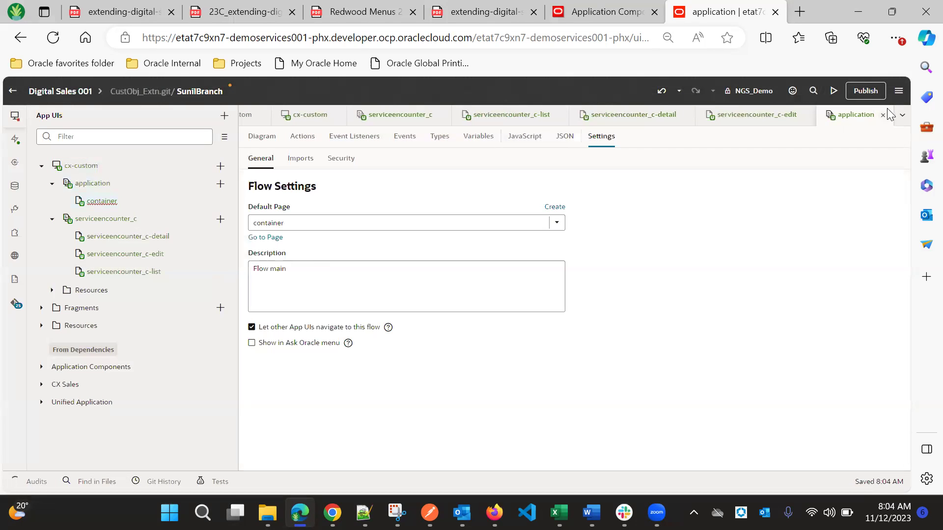
click(882, 115)
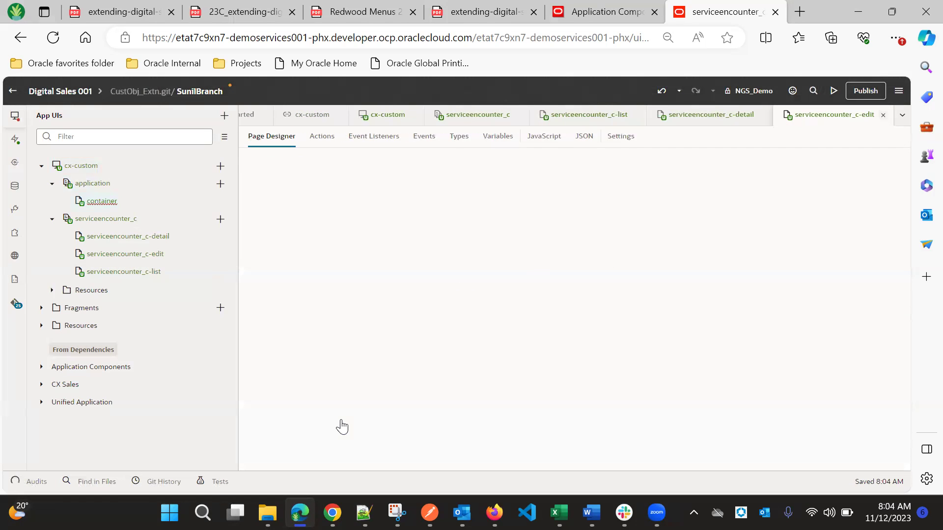
Open the serviceencounter_c flow and view its diagram and default page setting
click(123, 220)
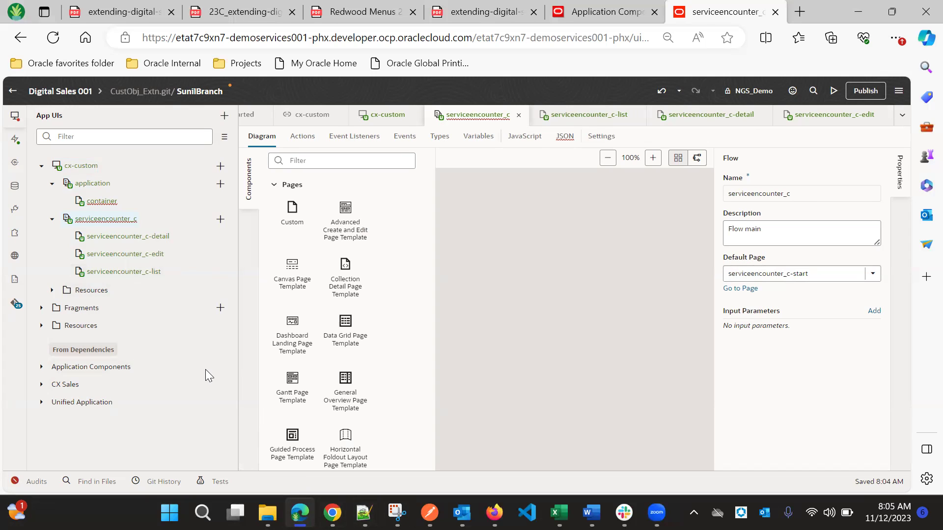
key(alt+Tab)
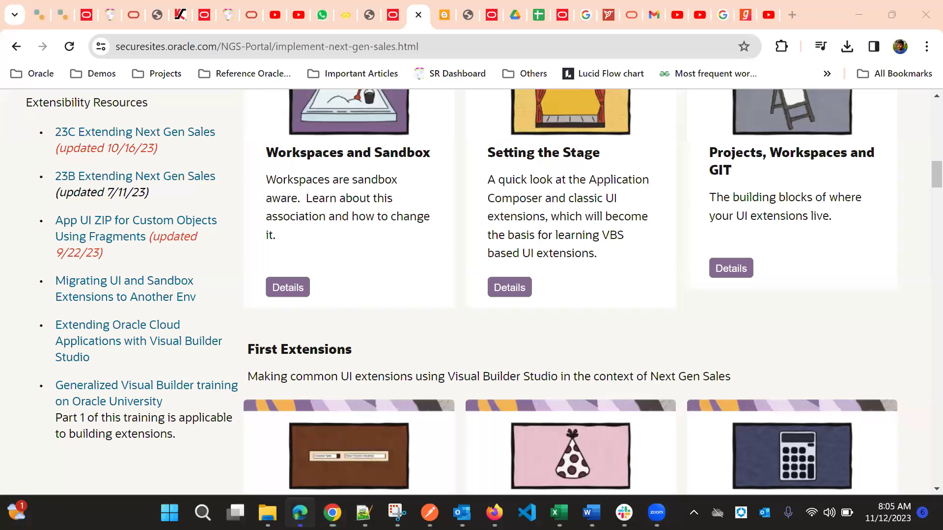
key(alt+Tab)
key(alt+Tab)
key(alt+Tab)
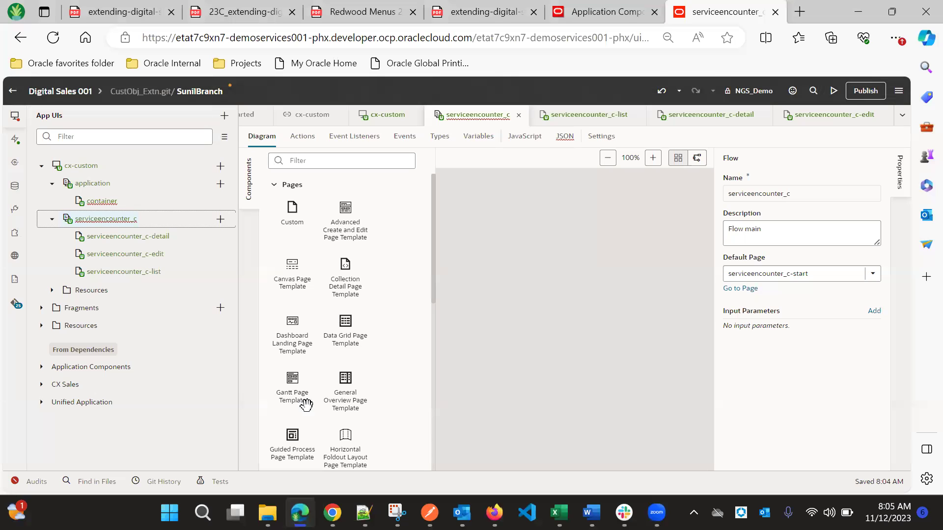
Switch to the 23C extending Digital Sales PDF guide and review its instructions for creating the custom object's flow and pages
click(236, 12)
scroll(400, 279, up, 3)
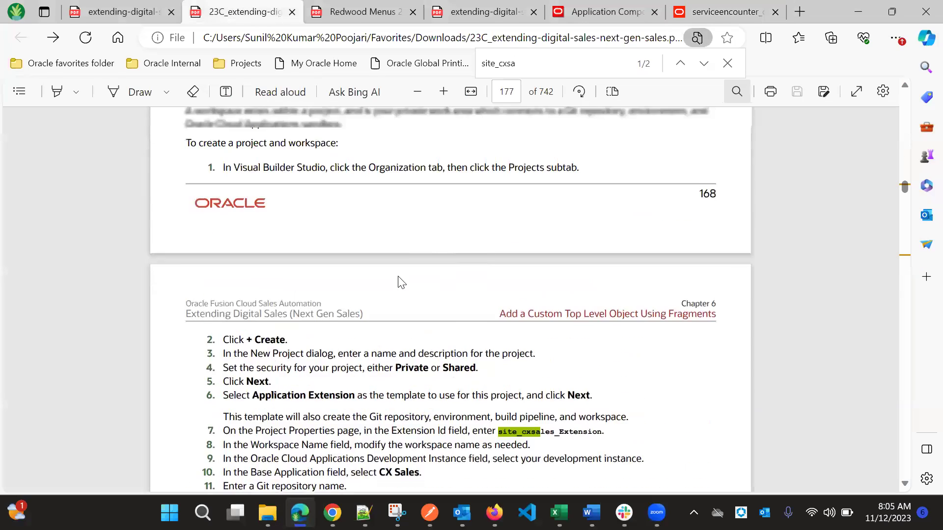
scroll(399, 280, down, 15)
scroll(398, 276, down, 15)
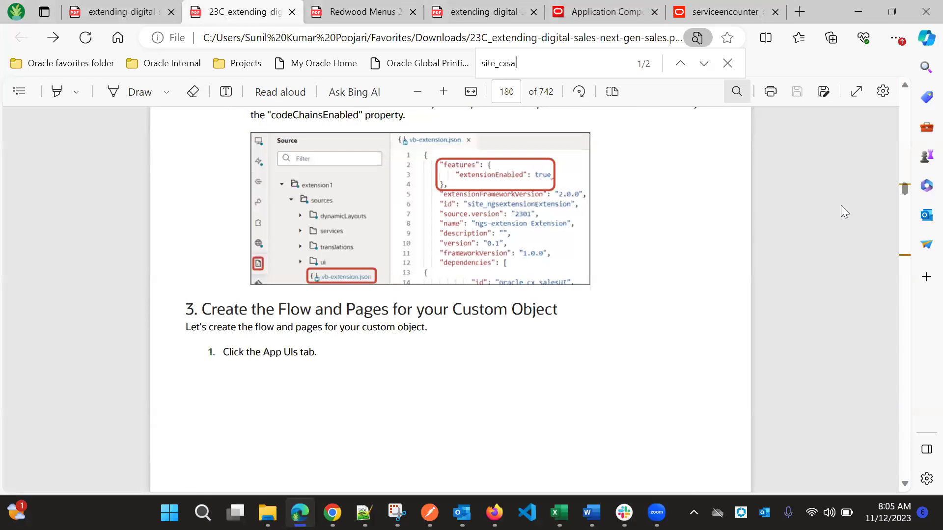
scroll(847, 207, up, 2)
scroll(849, 208, down, 2)
scroll(491, 248, down, 10)
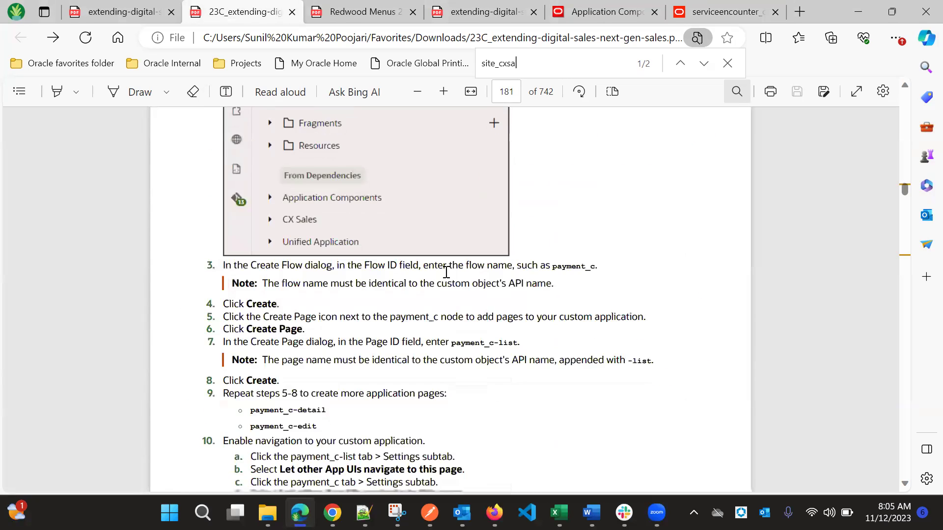
scroll(444, 279, up, 11)
scroll(444, 281, up, 1)
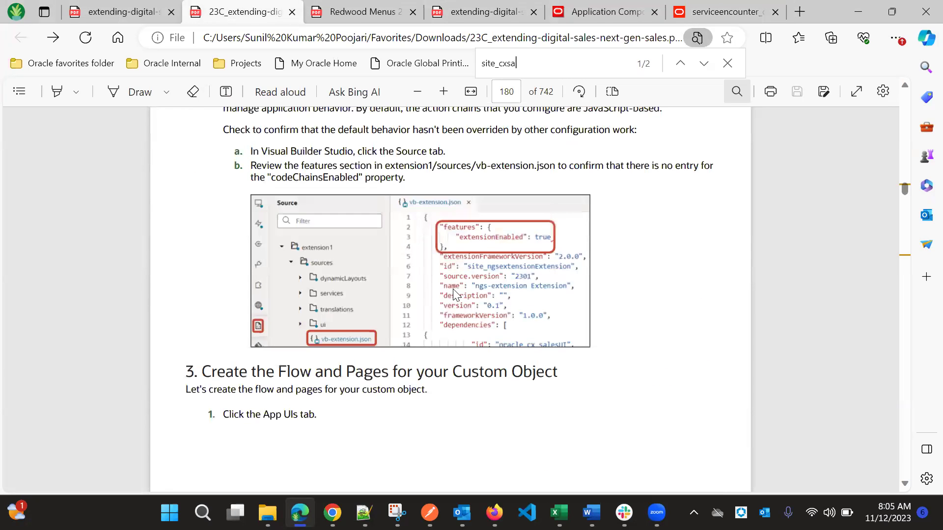
scroll(438, 271, up, 12)
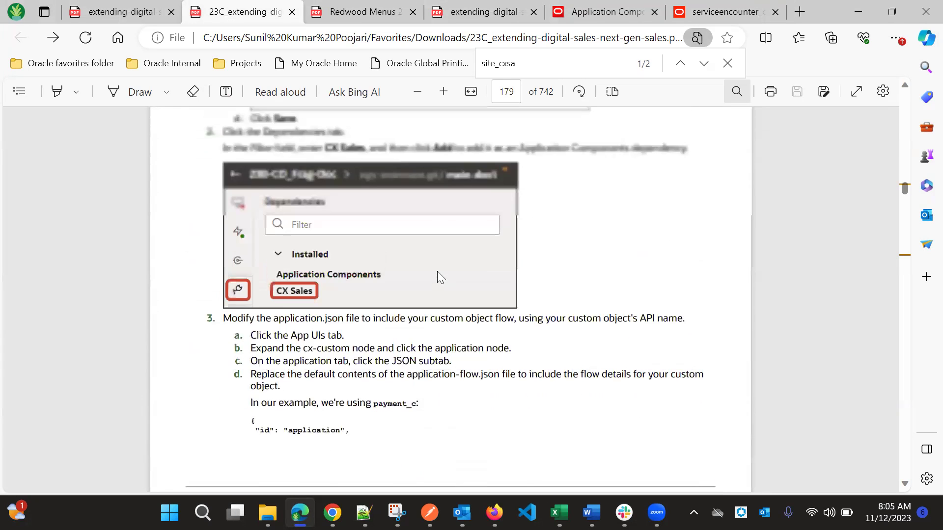
scroll(438, 271, down, 18)
scroll(438, 275, down, 15)
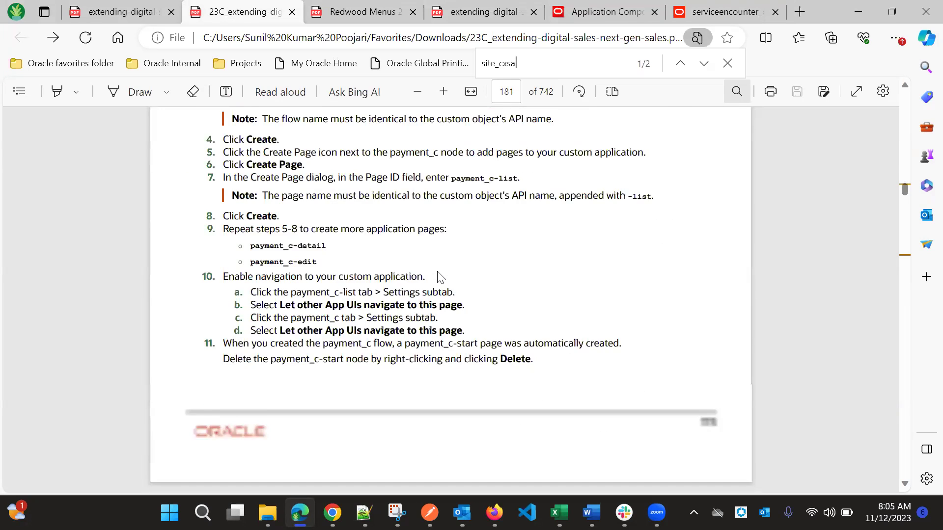
Examine the guide's instructions on the flow's default page, the two flow-level variables and the detail page variables
scroll(438, 277, down, 15)
scroll(438, 275, up, 8)
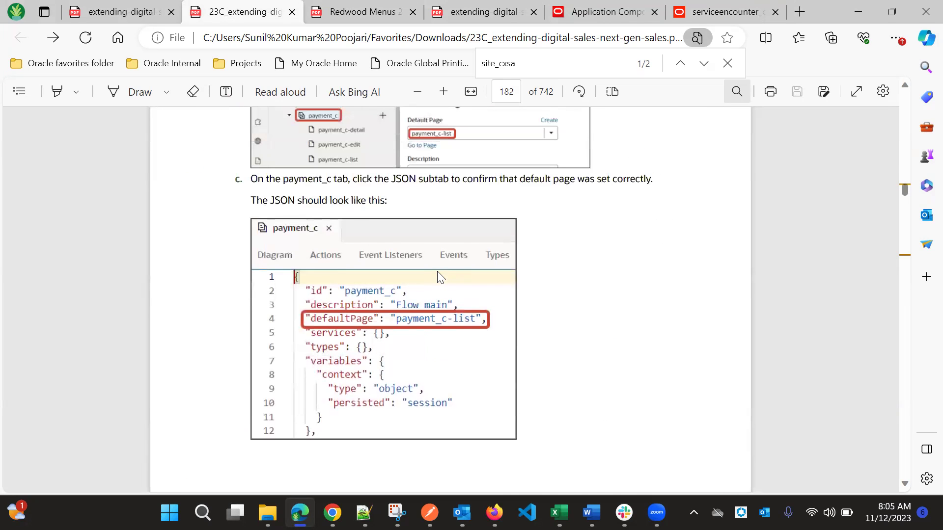
scroll(412, 271, down, 20)
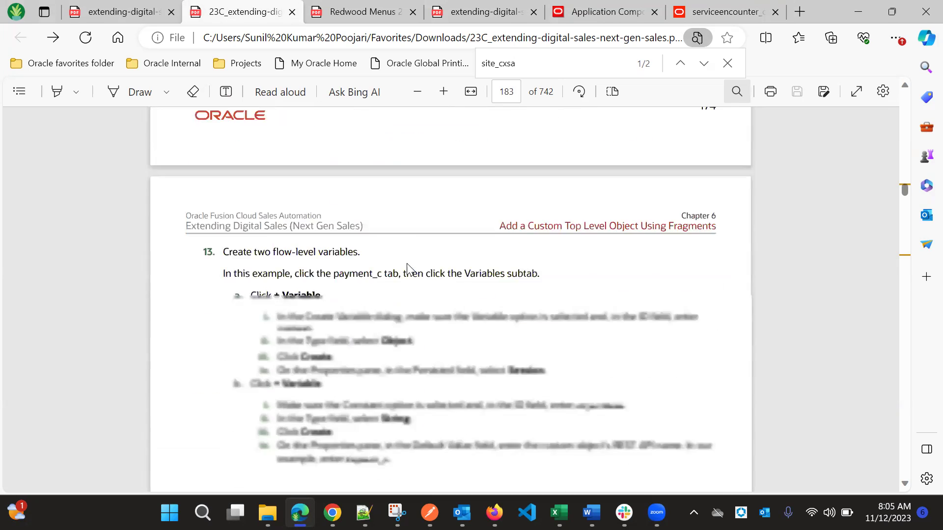
scroll(410, 270, up, 15)
scroll(410, 269, up, 8)
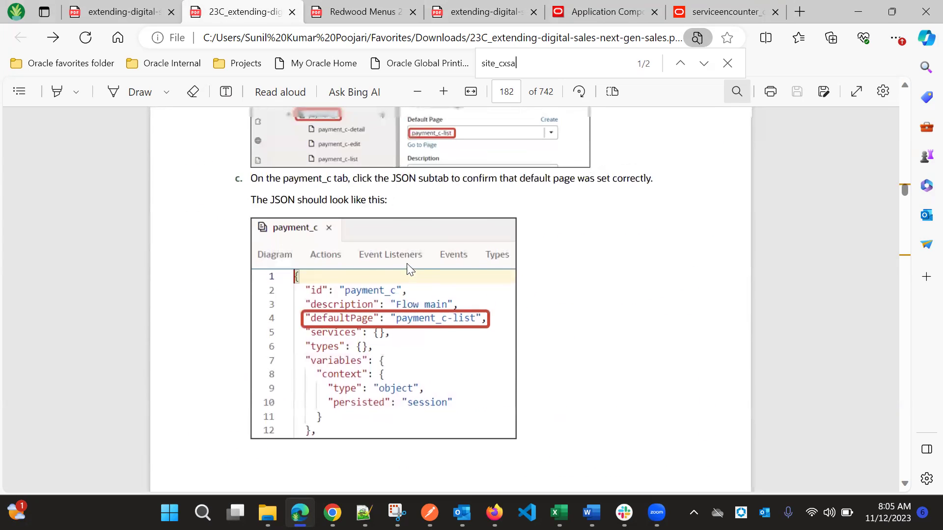
scroll(408, 268, down, 4)
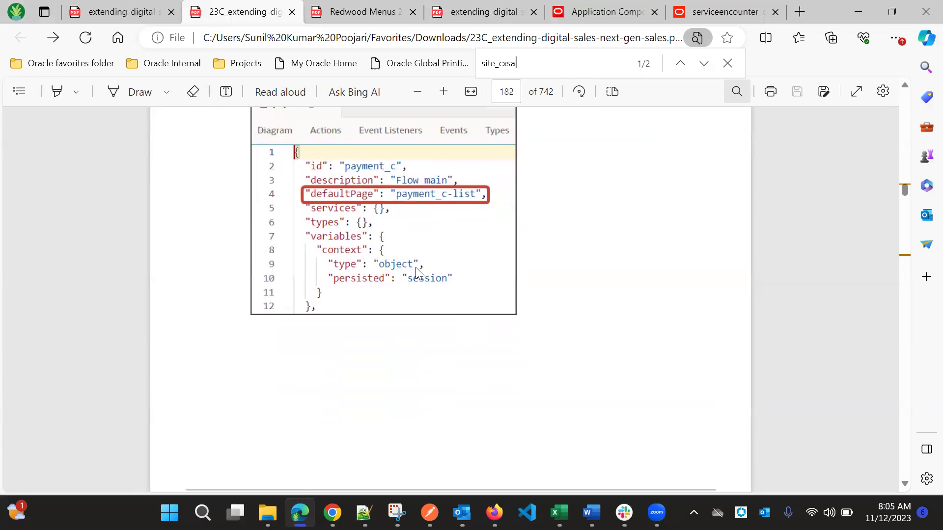
scroll(410, 266, down, 20)
scroll(411, 255, down, 13)
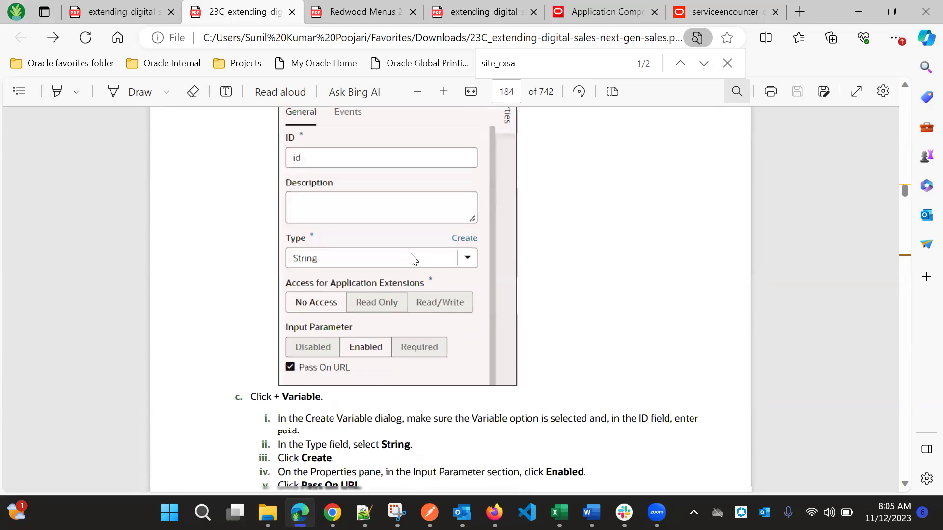
scroll(411, 256, up, 13)
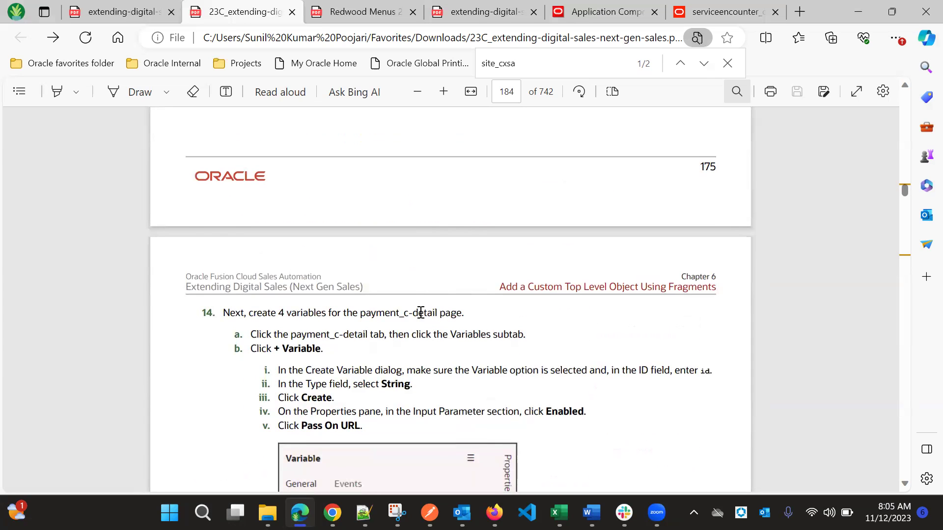
scroll(423, 305, up, 13)
scroll(423, 299, down, 6)
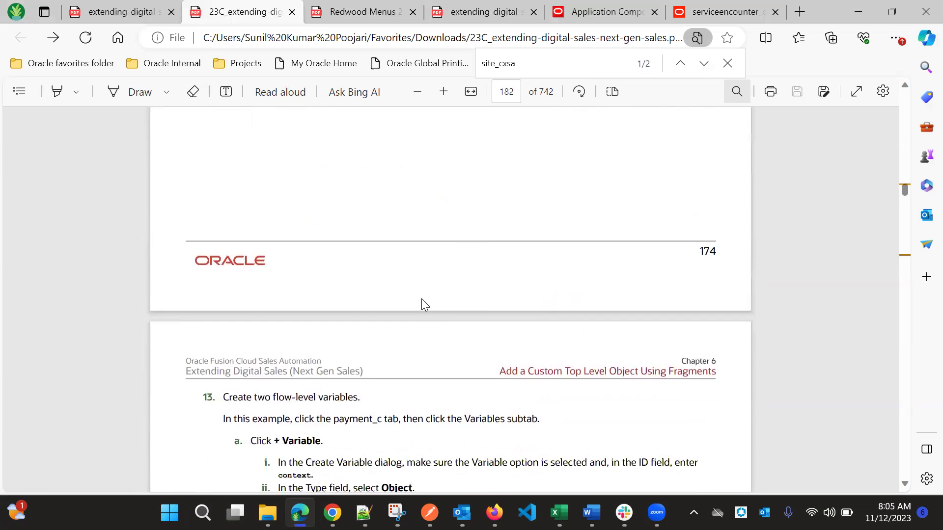
scroll(427, 294, up, 13)
scroll(427, 293, up, 5)
scroll(427, 294, down, 13)
scroll(429, 295, down, 1)
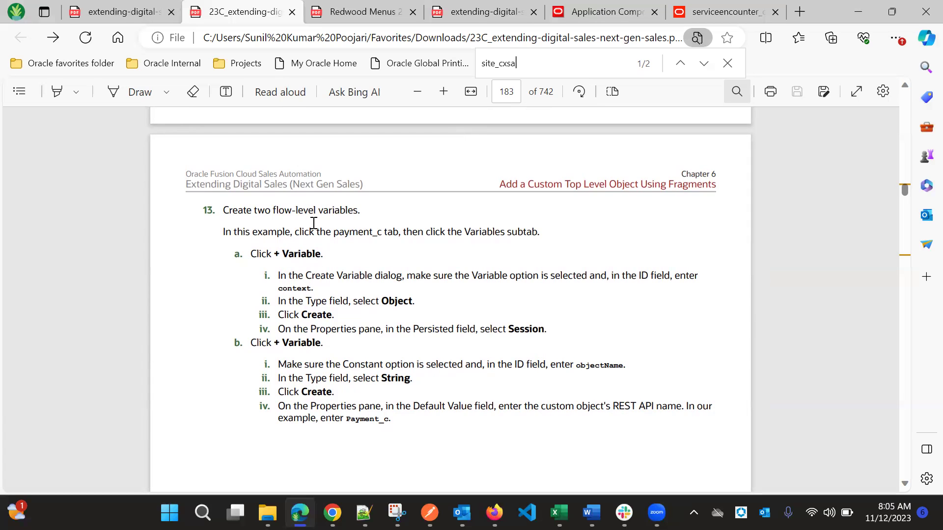
Create a variable with the ID context and type Object in the serviceencounter_c flow, copying the ID from the PDF guide
click(726, 10)
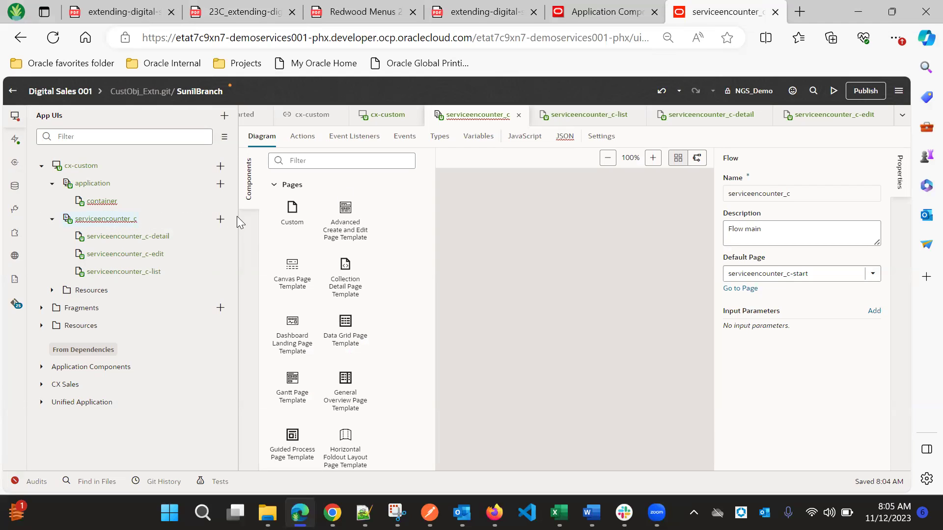
click(469, 140)
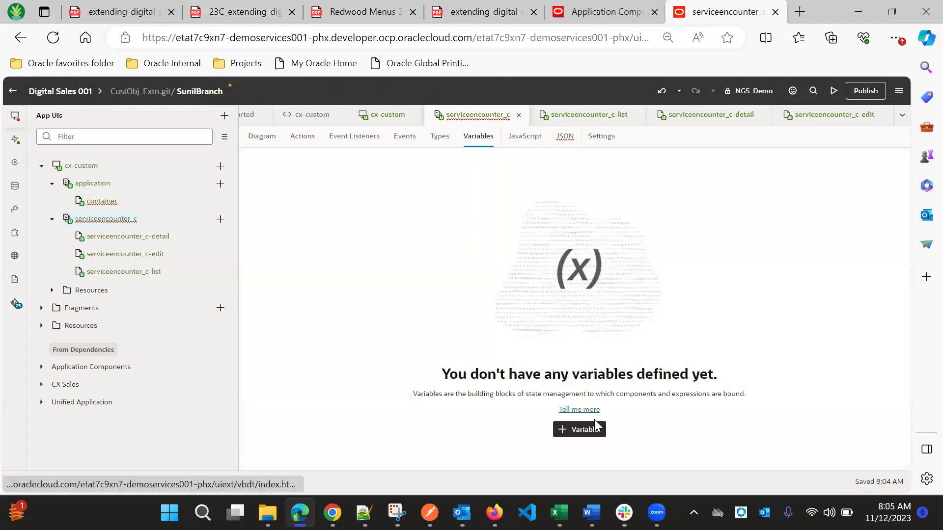
click(597, 432)
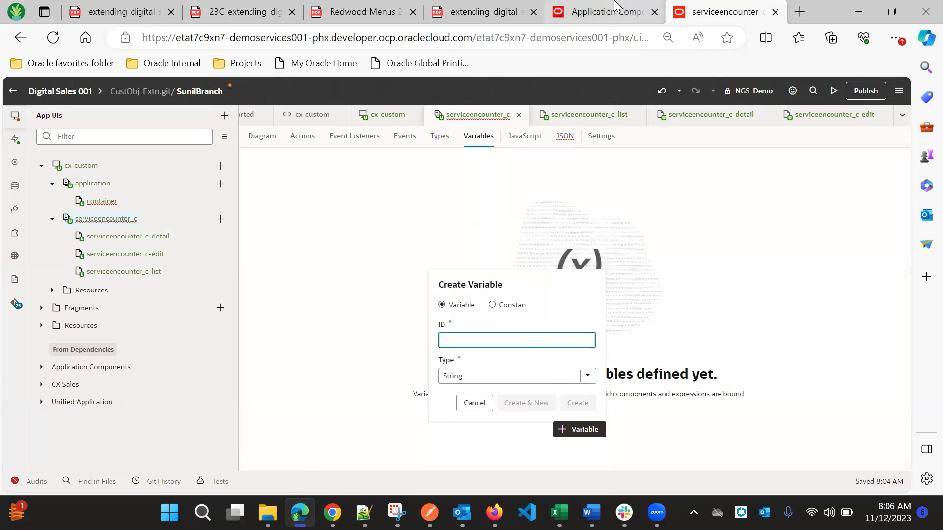
click(236, 12)
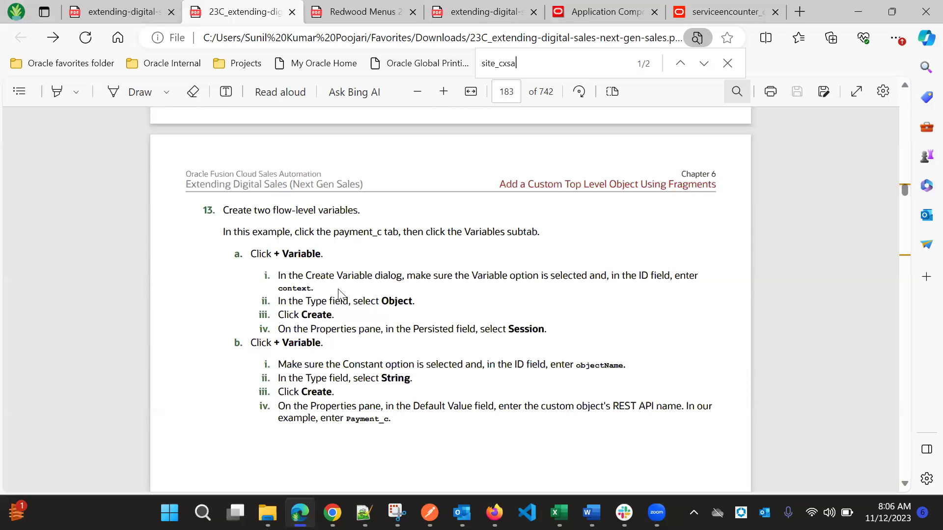
double_click(305, 289)
key(ctrl+c)
click(713, 7)
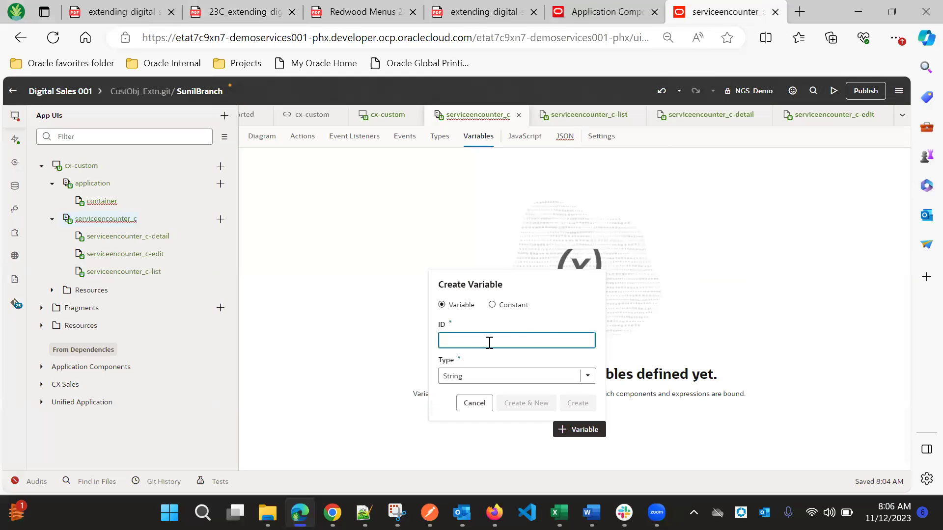
key(ctrl+v)
click(512, 376)
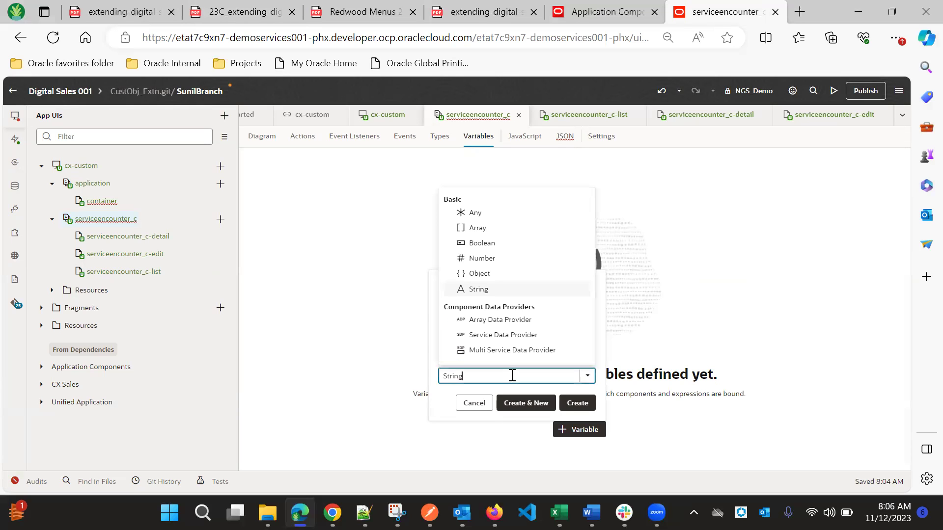
click(485, 271)
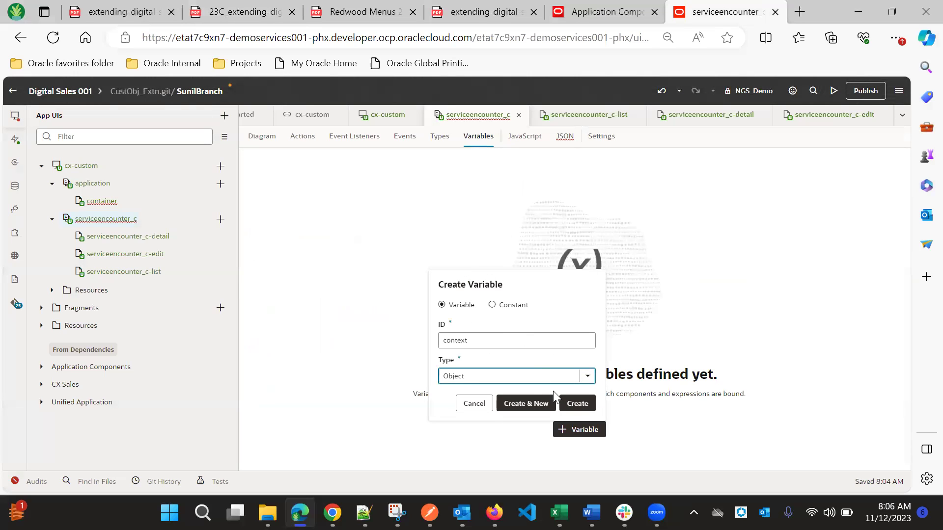
click(575, 404)
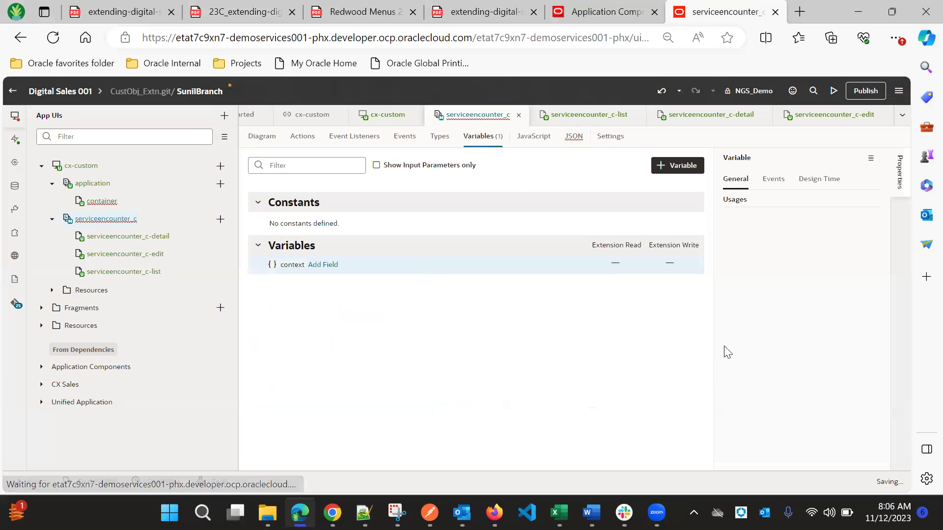
Check the guide's persistence setting and set the context variable's Persisted property to Session
scroll(780, 353, down, 2)
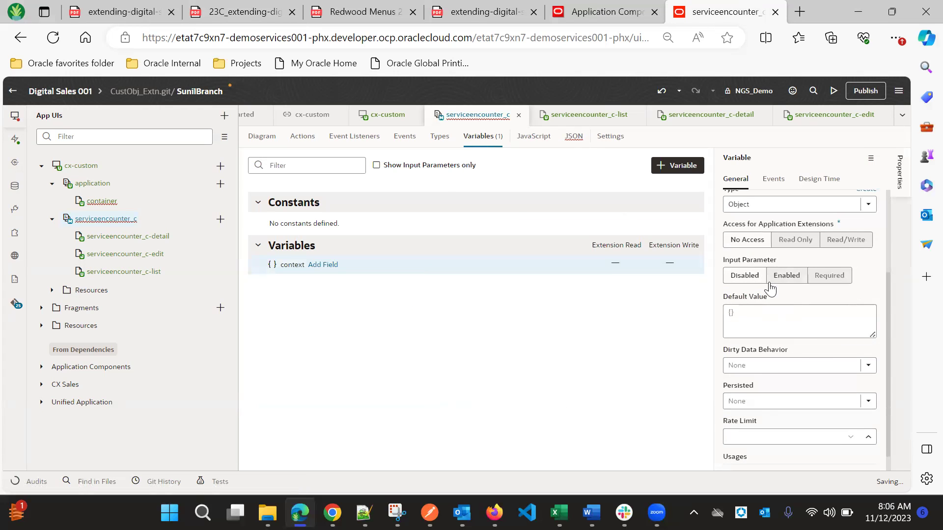
key(alt+Tab)
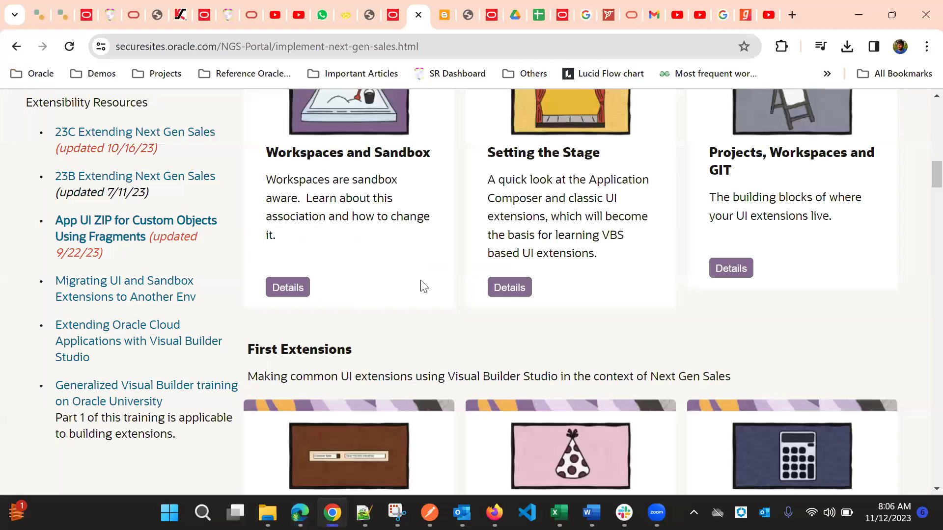
key(alt+Tab)
click(232, 9)
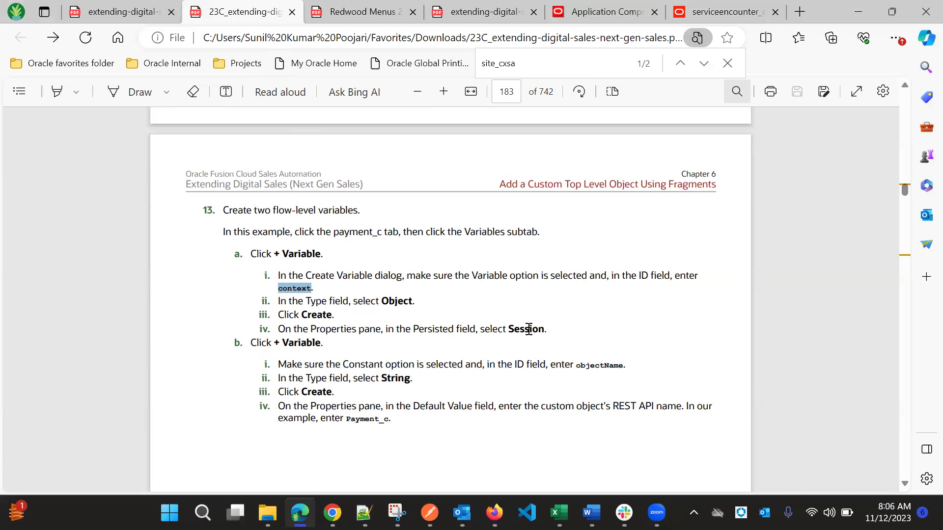
click(722, 12)
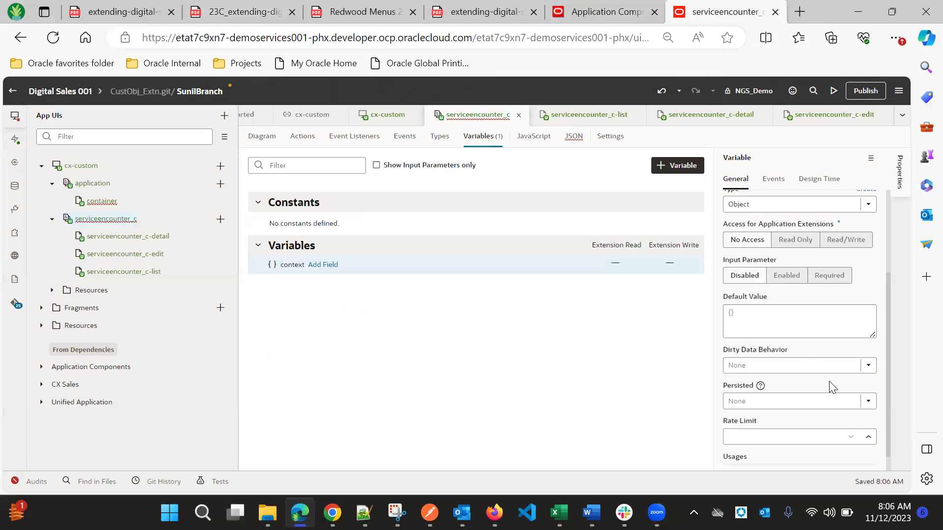
scroll(830, 382, down, 1)
click(830, 381)
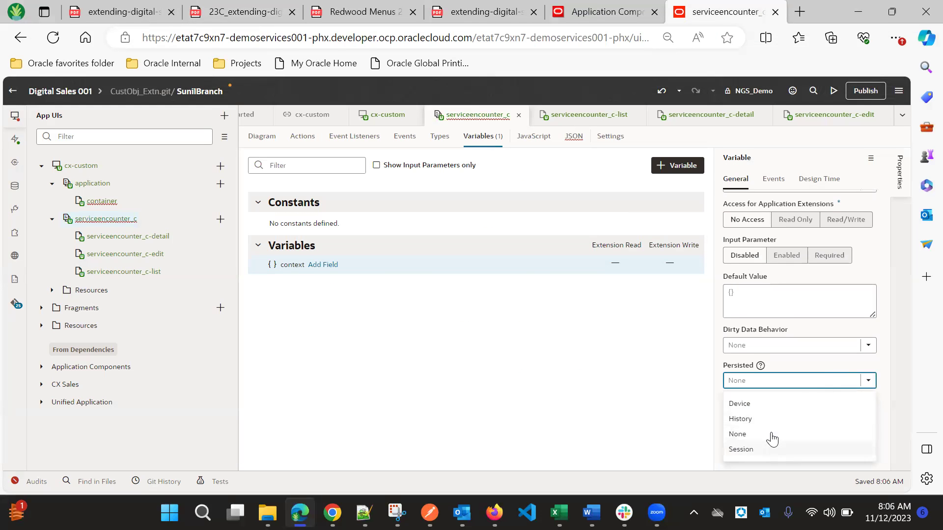
click(770, 448)
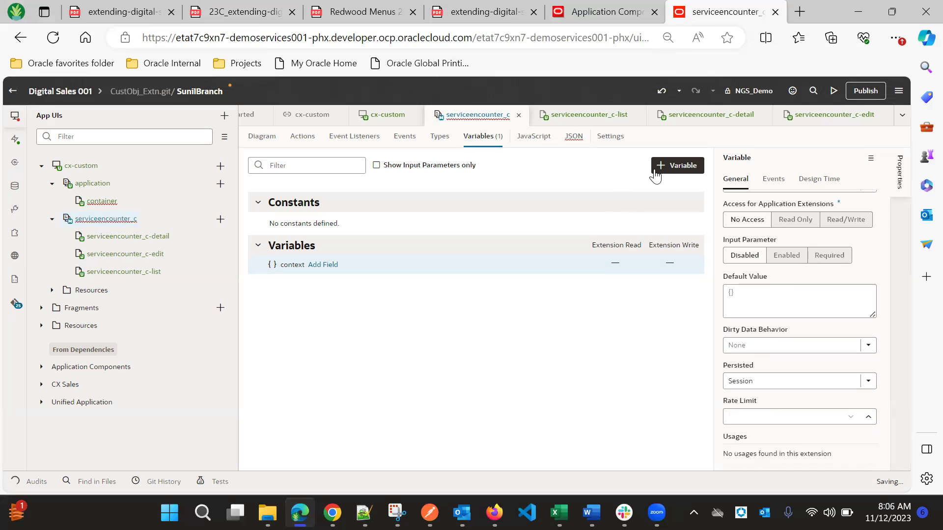
Create a constant with the ID objectName and type String in the serviceencounter_c flow
click(677, 166)
click(594, 210)
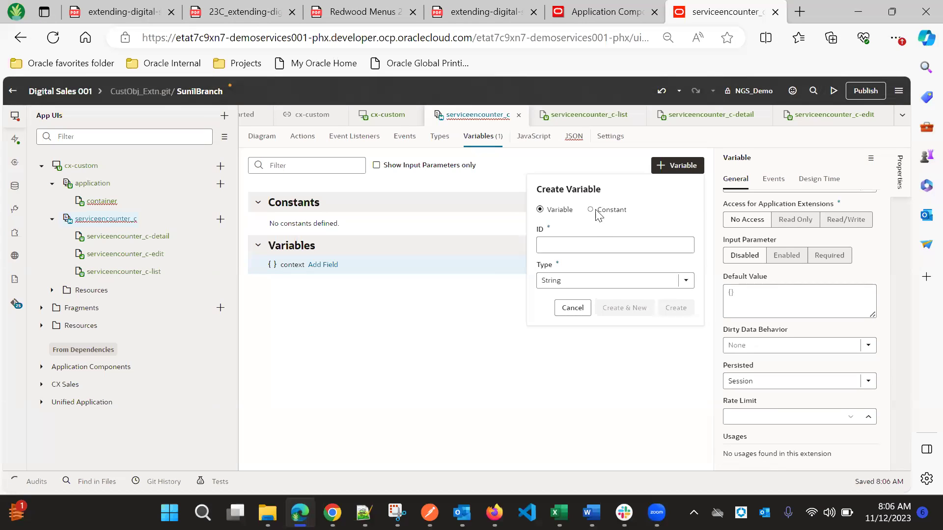
click(572, 248)
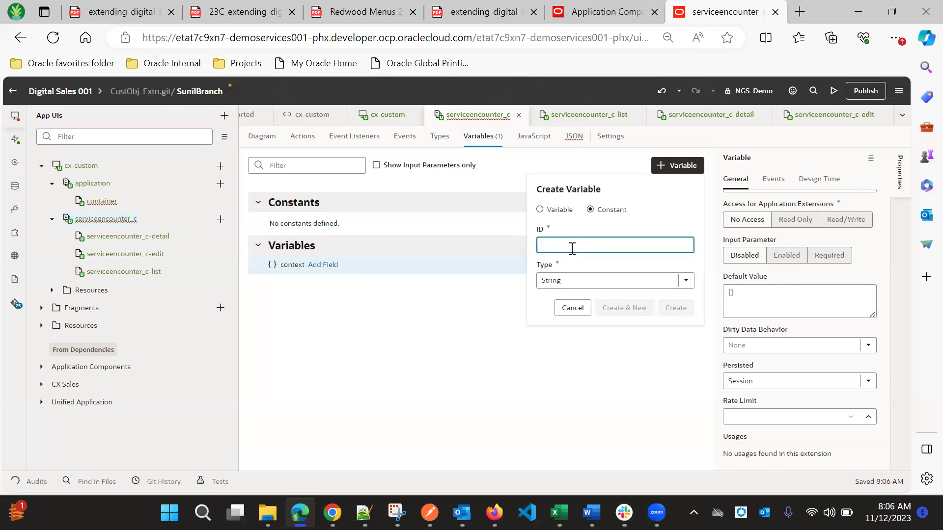
text(objectName)
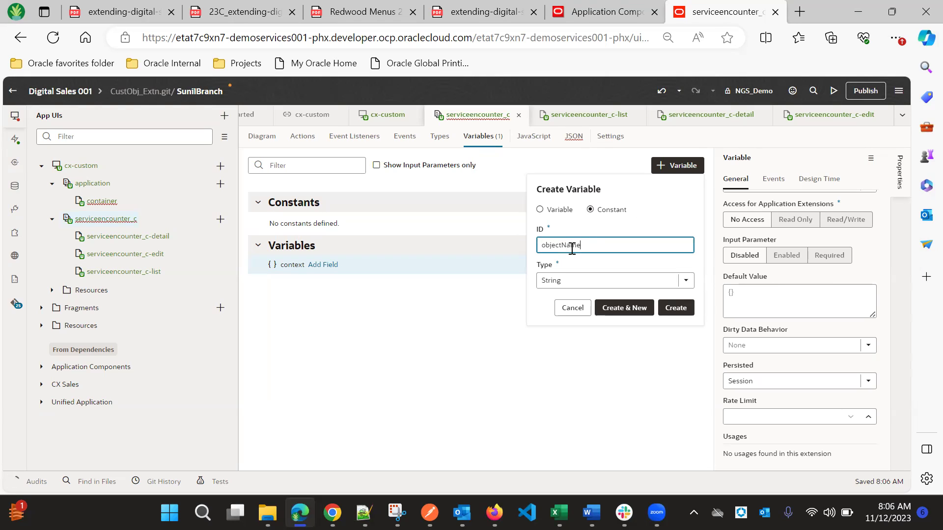
click(676, 308)
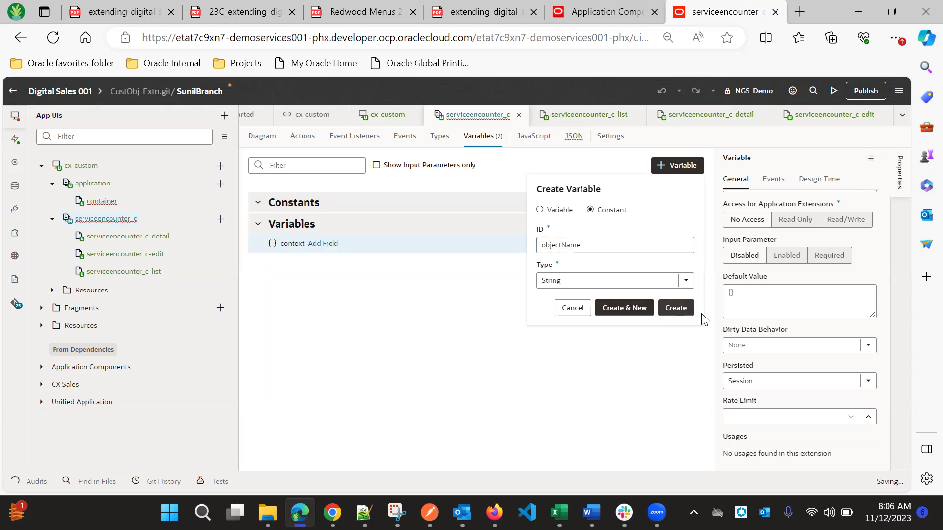
Set the objectName constant's default value to ServiceEncounter_c and check it against the PDF guide's flow-level variable instructions
click(770, 428)
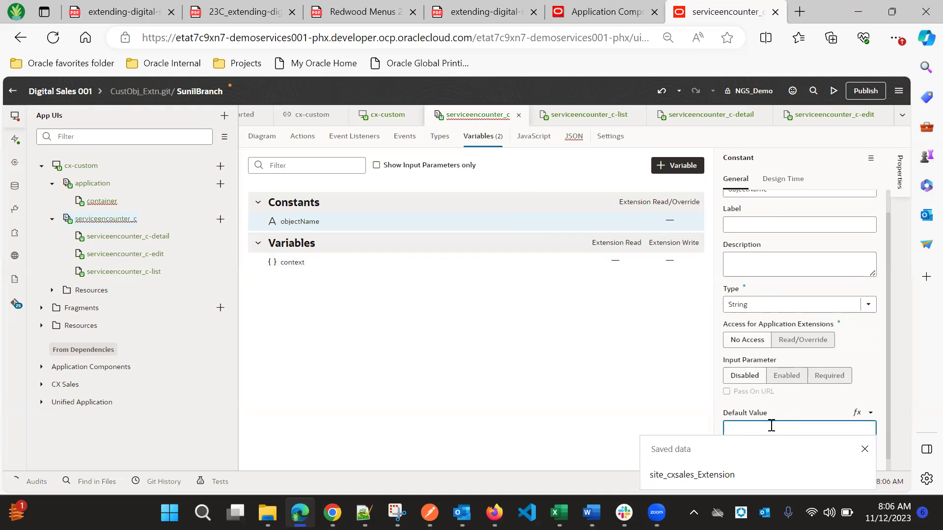
text(ServiceEncounter_c)
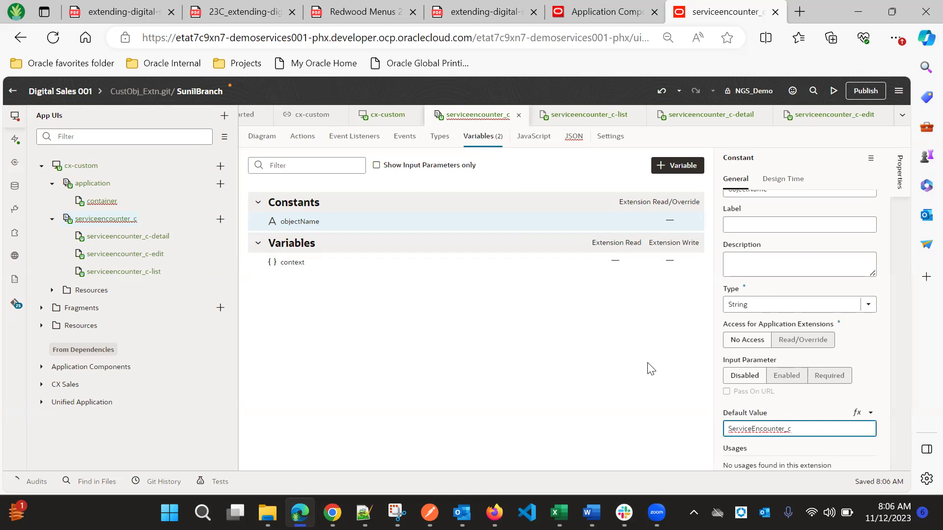
click(651, 368)
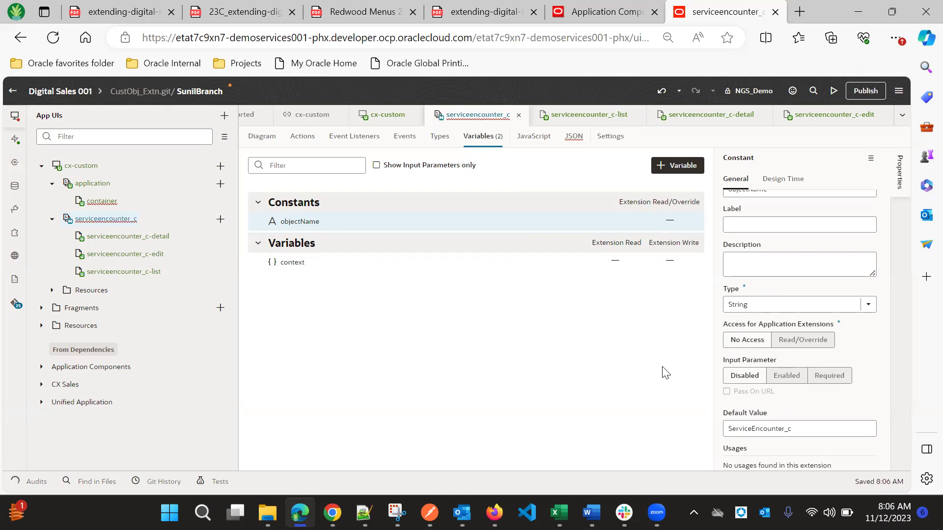
key(ctrl+2)
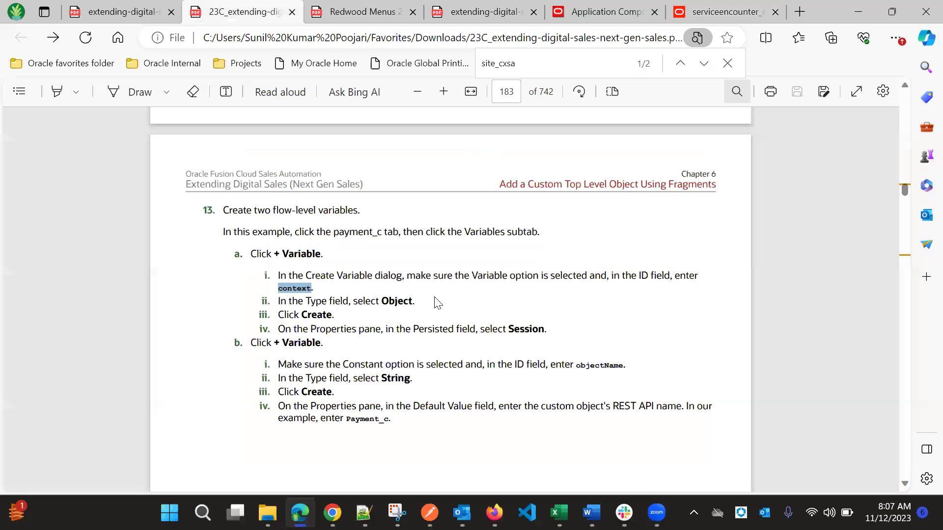
scroll(407, 290, down, 4)
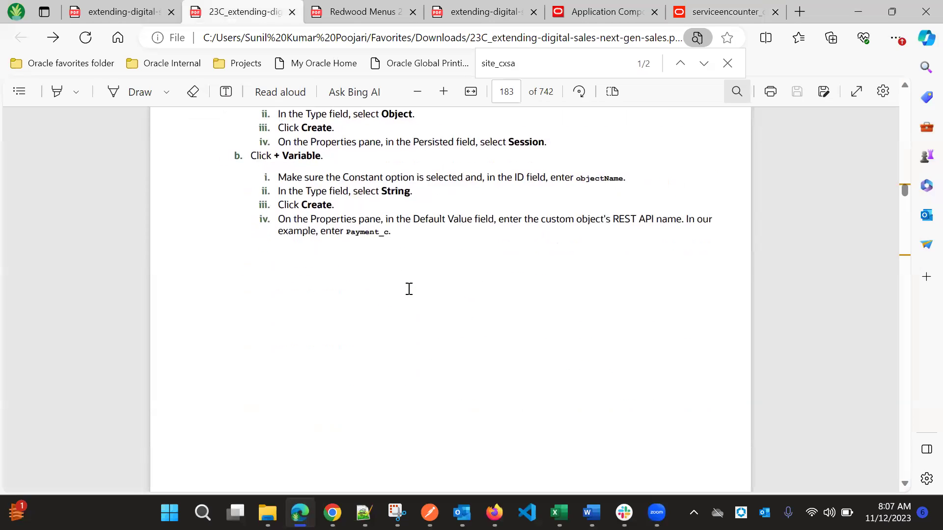
click(668, 6)
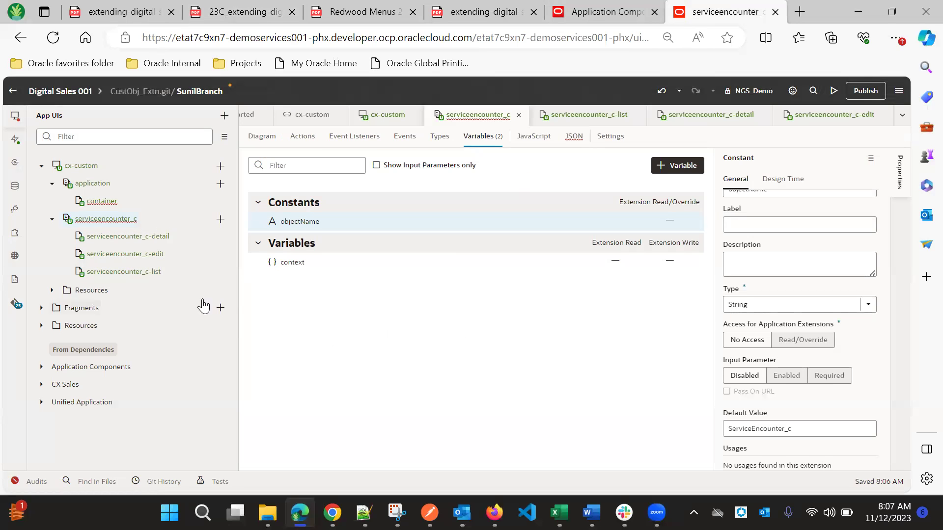
Allow other App UIs to navigate to the serviceencounter_c-list page in its page settings
click(605, 116)
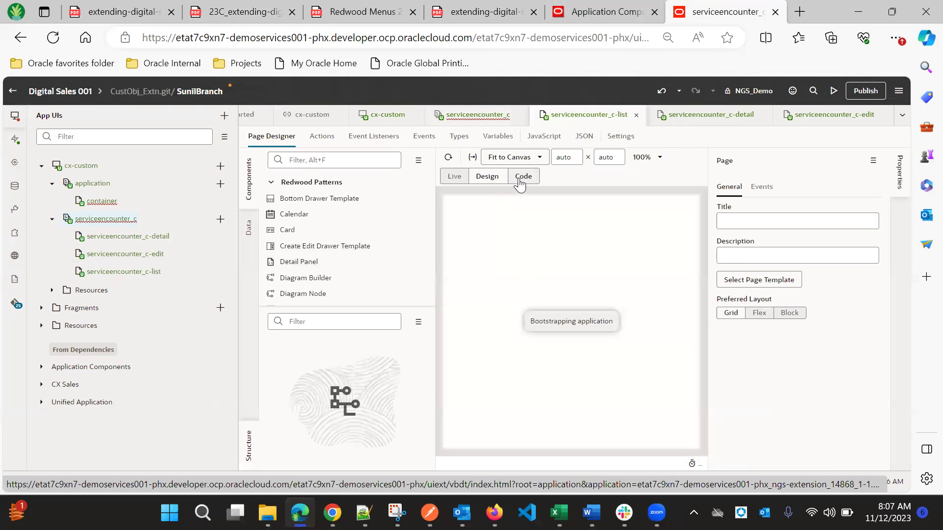
click(293, 162)
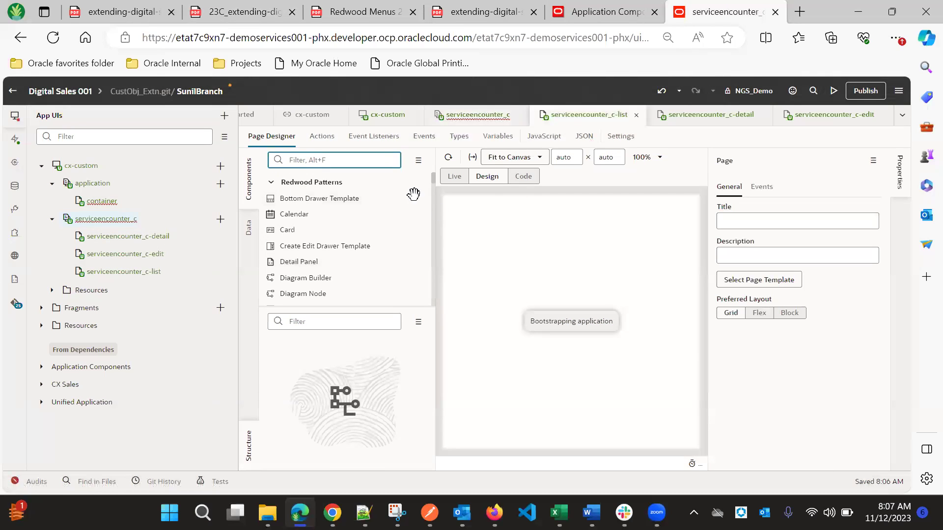
click(609, 138)
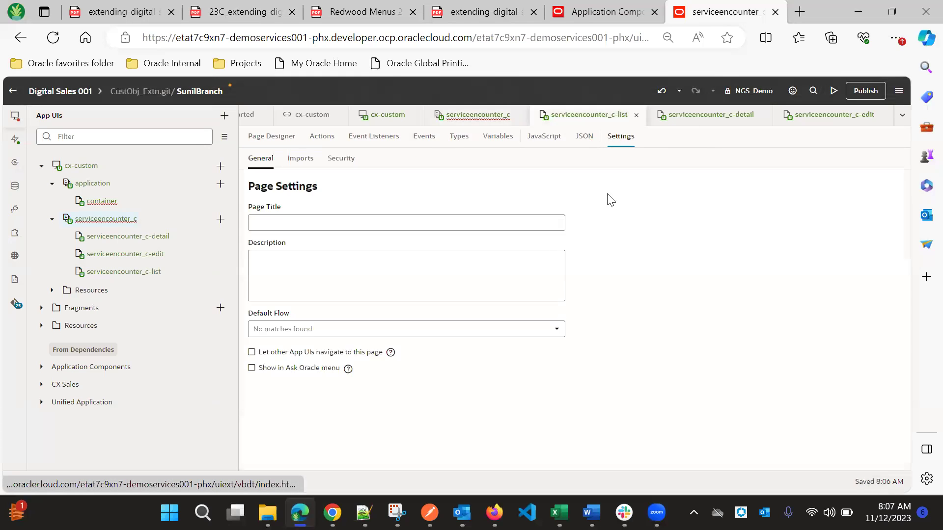
click(252, 353)
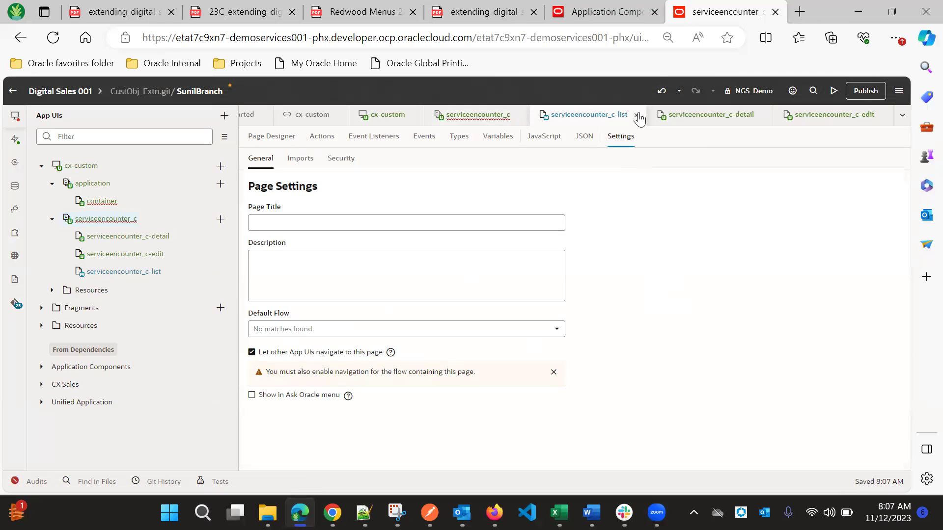
Let other App UIs navigate to the serviceencounter_c flow and make serviceencounter_c-list its default page
click(478, 123)
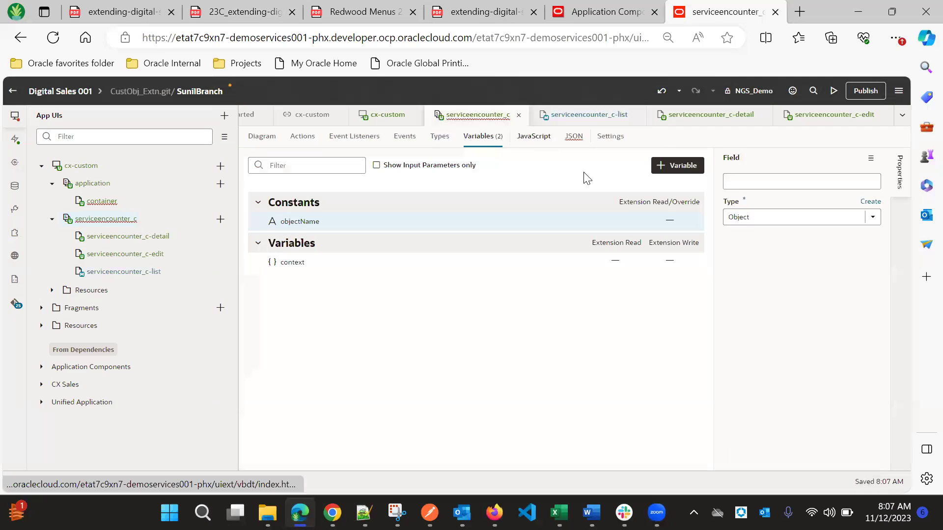
click(611, 142)
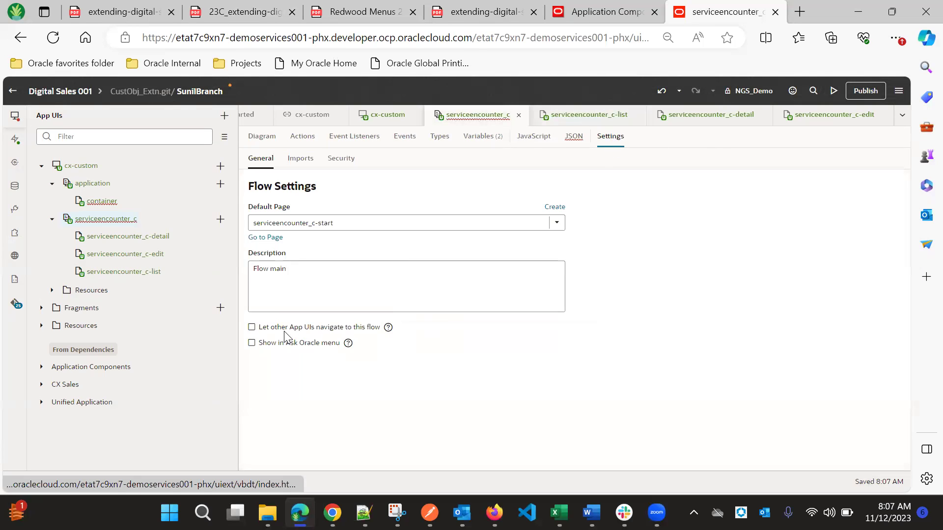
click(285, 331)
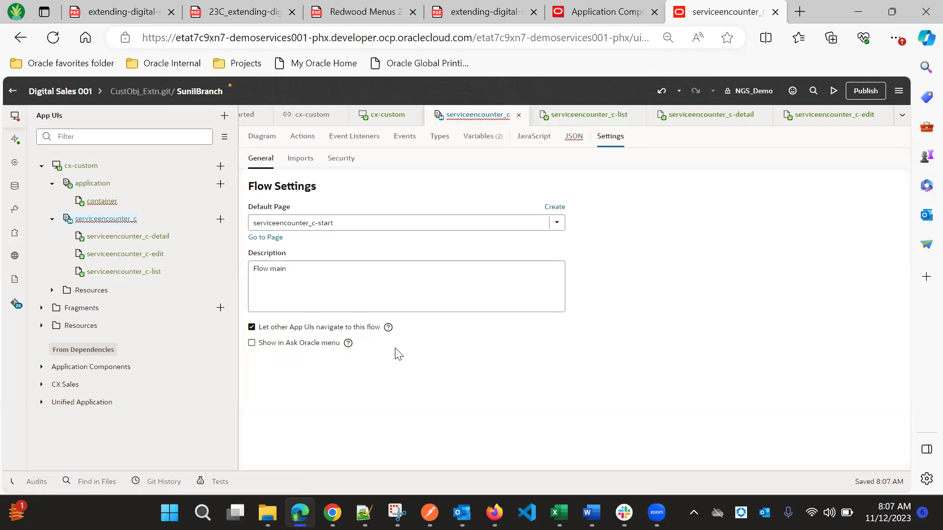
mouse_move(348, 343)
click(403, 226)
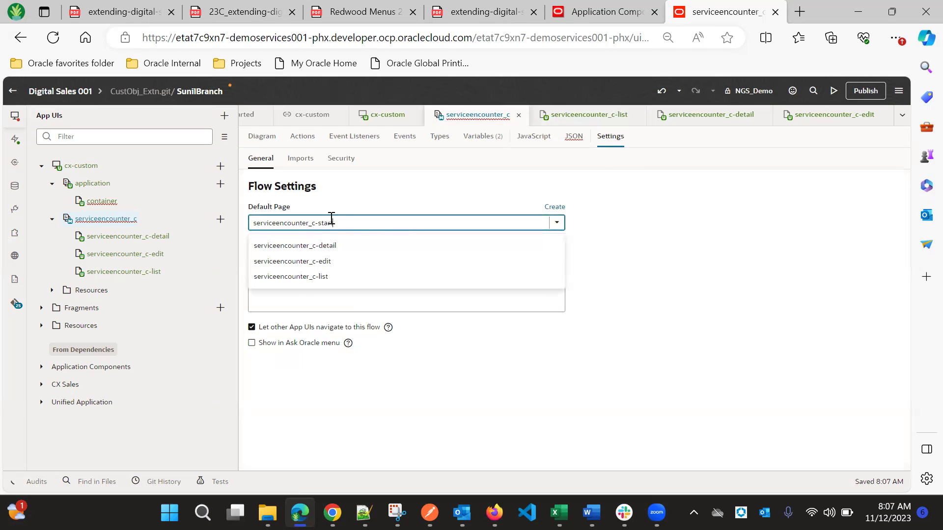
click(339, 276)
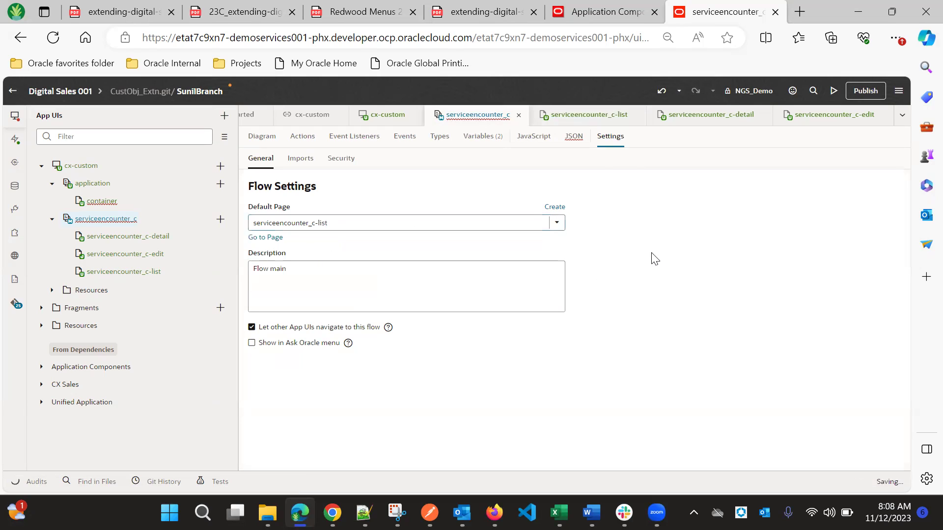
click(587, 118)
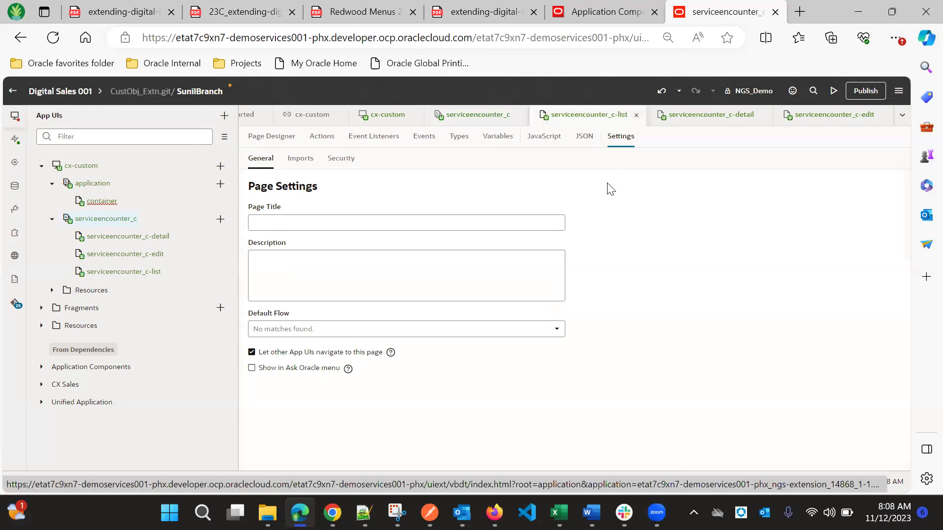
Add the entry "serviceencounter_c":"/flows/serviceencounter_c" to the flows section of the application flow's JSON
click(102, 201)
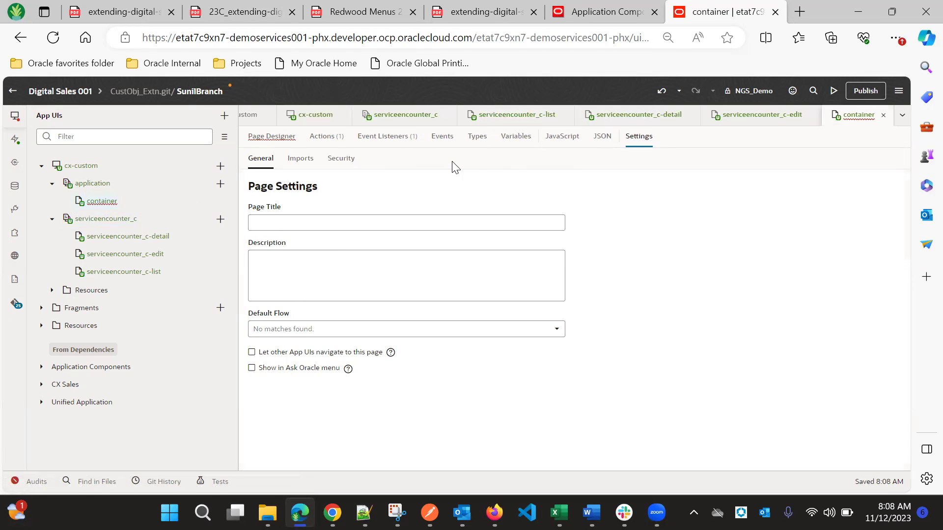
click(604, 141)
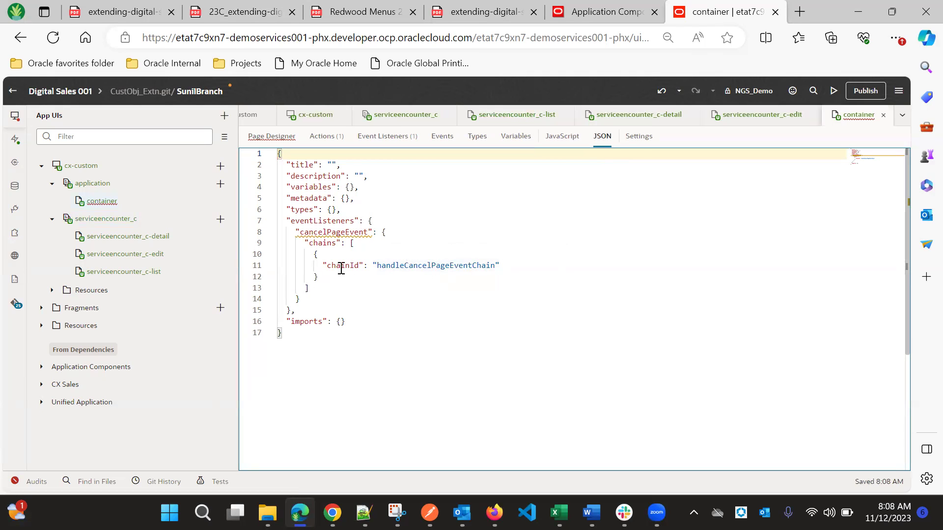
click(88, 182)
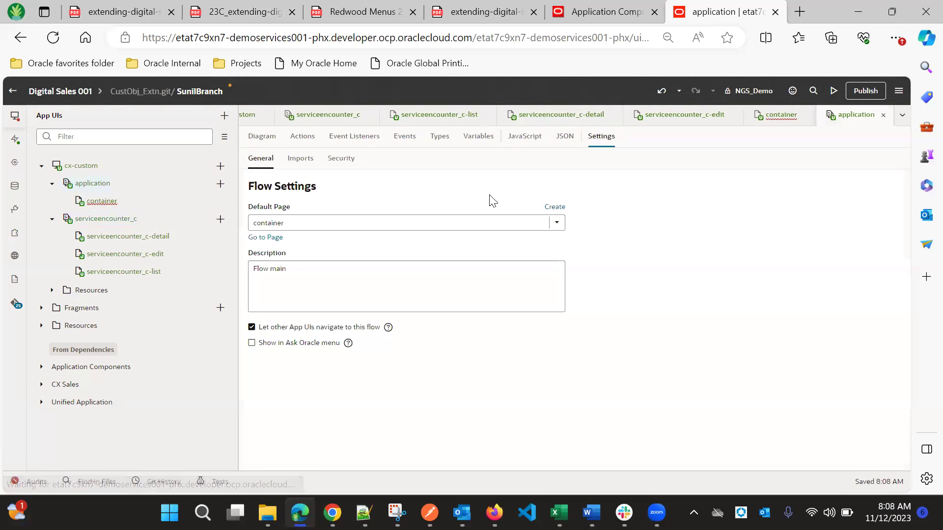
click(563, 140)
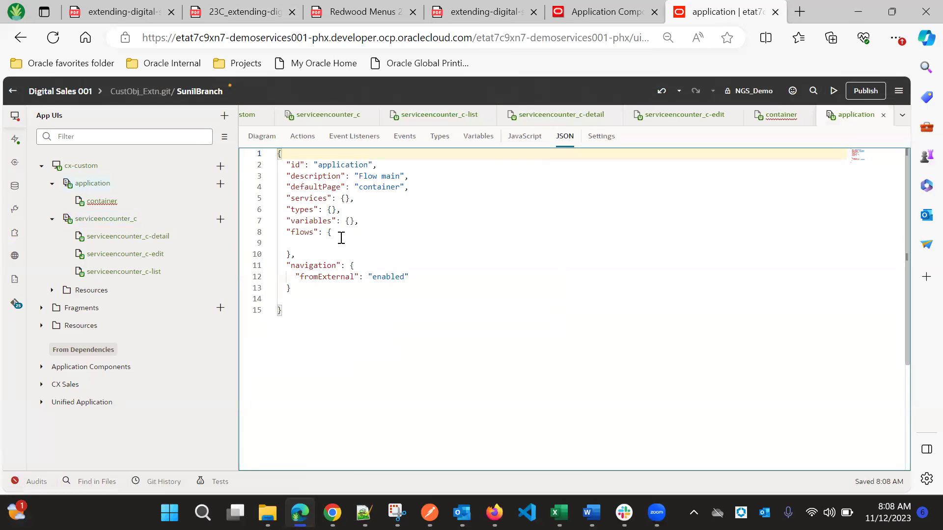
click(305, 244)
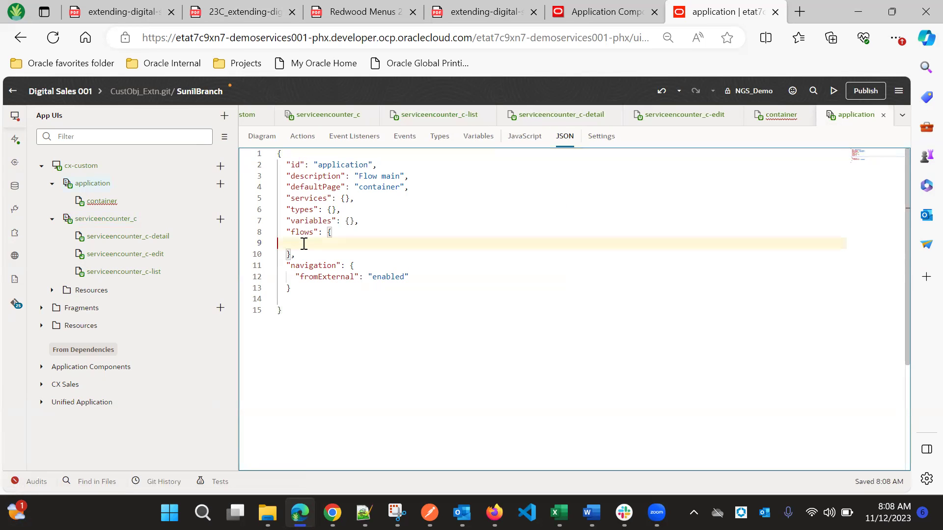
text("serviceencounter_c)
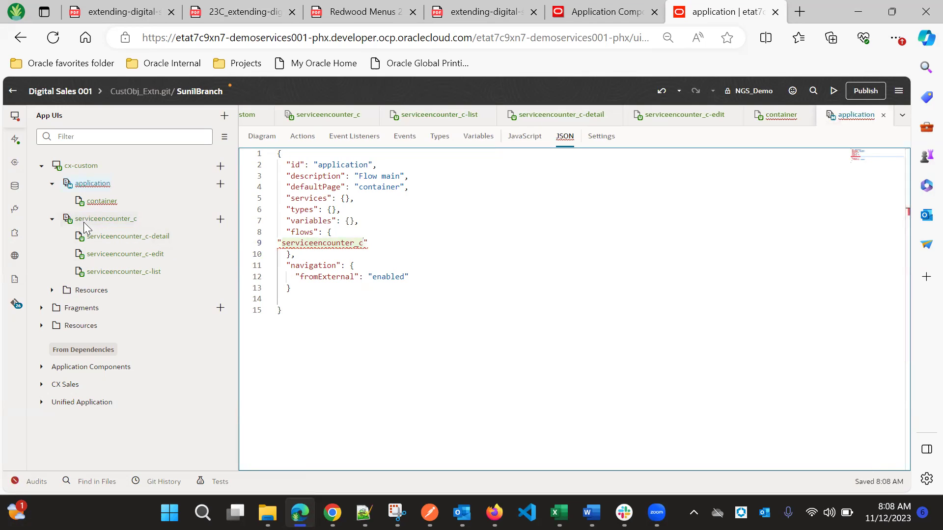
click(381, 244)
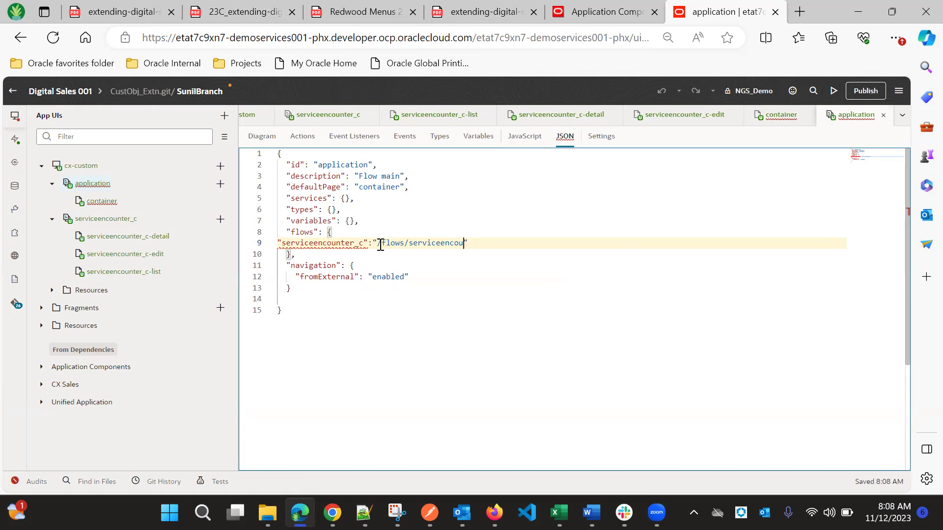
text(_c)
click(497, 244)
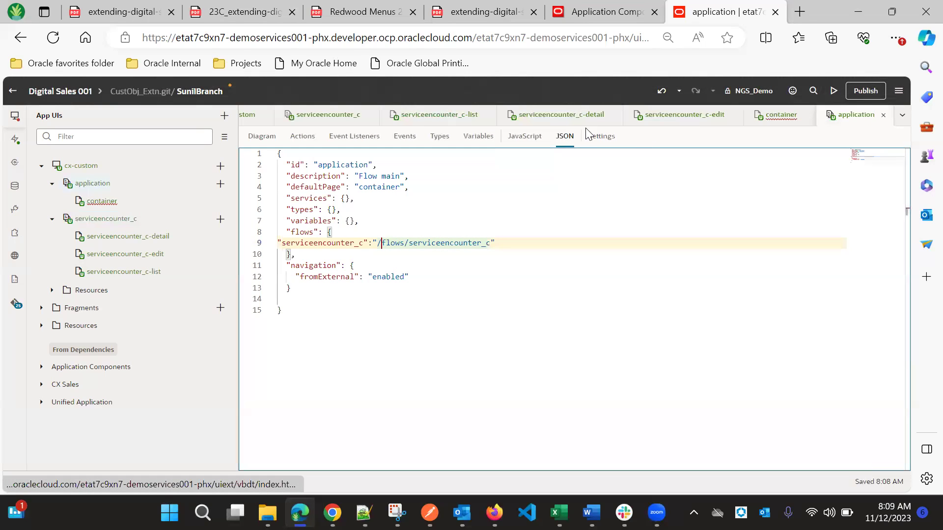
Find the cx-list fragment among the components and place it on the serviceencounter_c-list page's canvas
click(442, 116)
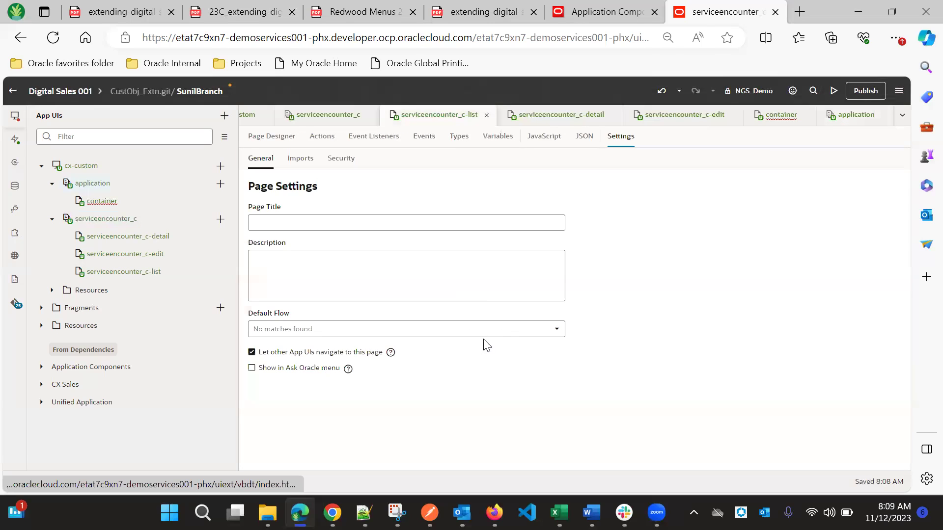
click(268, 139)
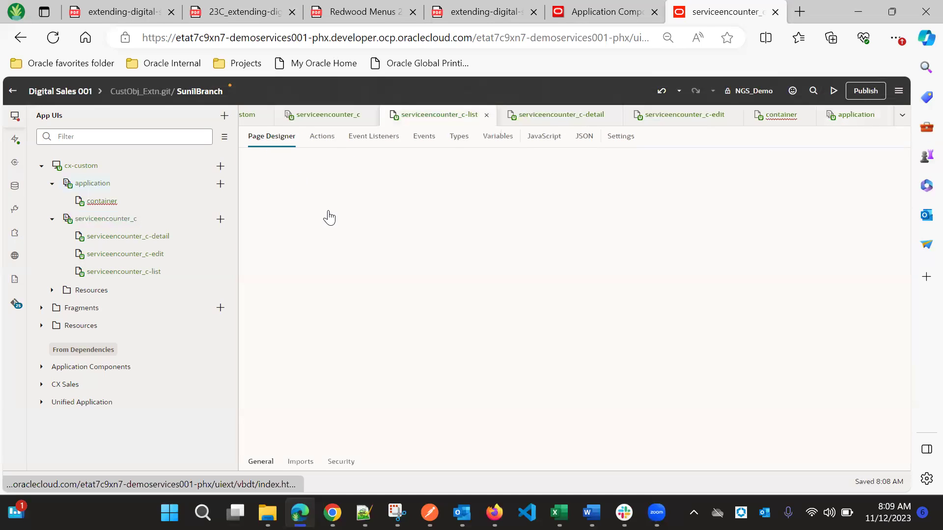
click(310, 162)
text(cx)
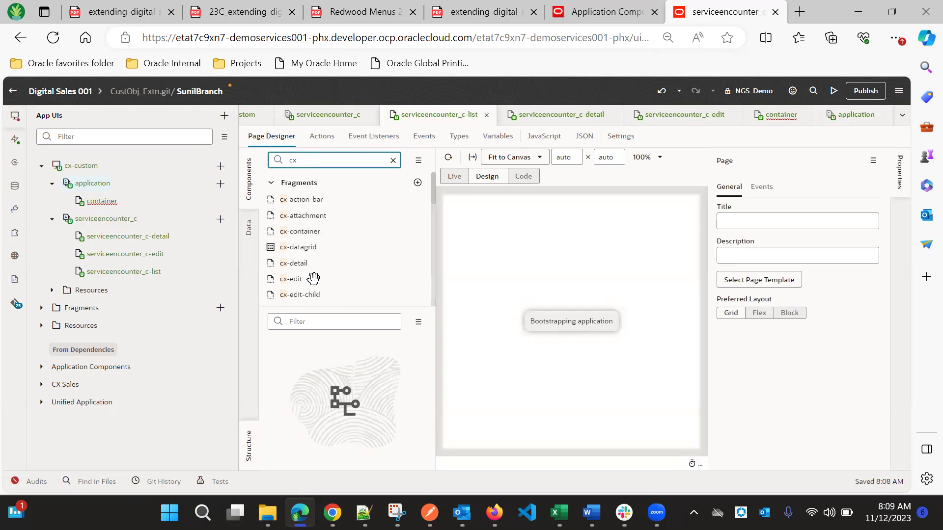
scroll(329, 223, down, 1)
scroll(329, 226, down, 5)
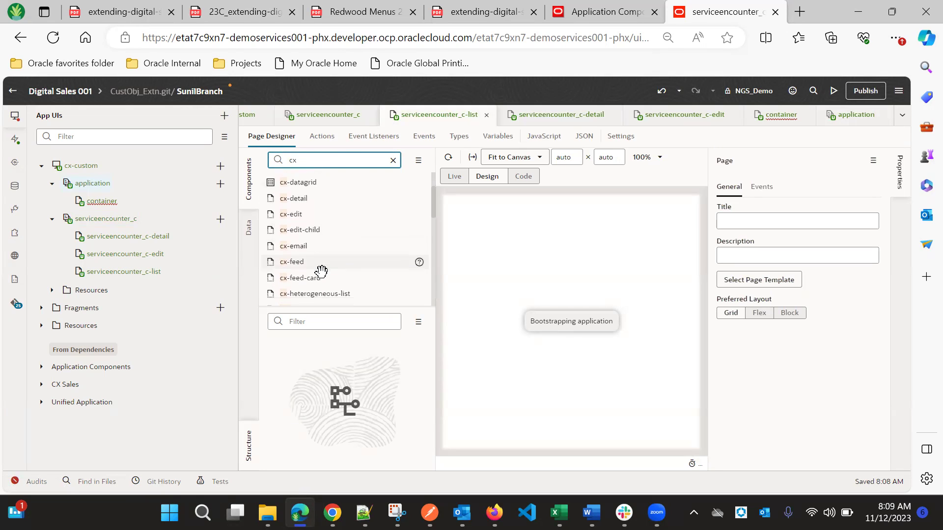
mouse_move(290, 281)
mouse_down()
mouse_move(449, 242)
mouse_move(502, 214)
mouse_move(327, 267)
mouse_move(294, 288)
mouse_move(294, 279)
mouse_up()
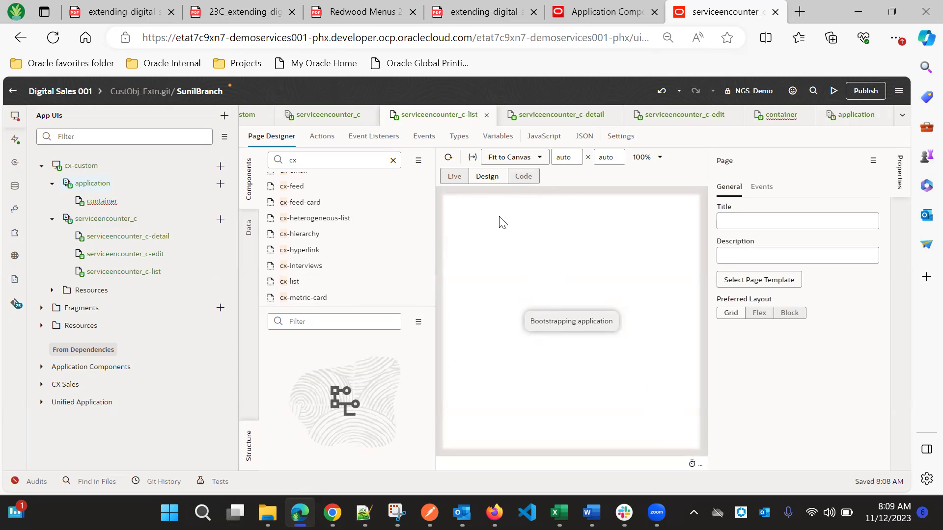
click(449, 158)
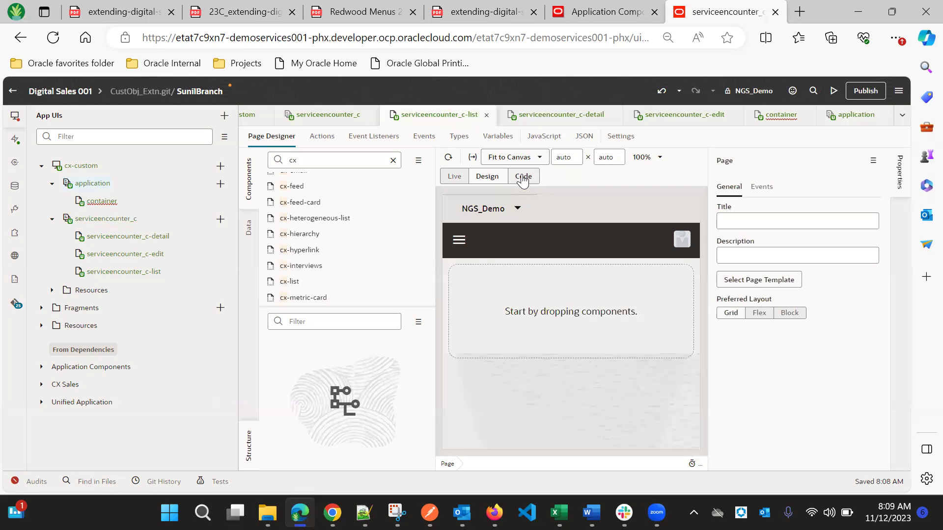
drag(289, 282, 489, 287)
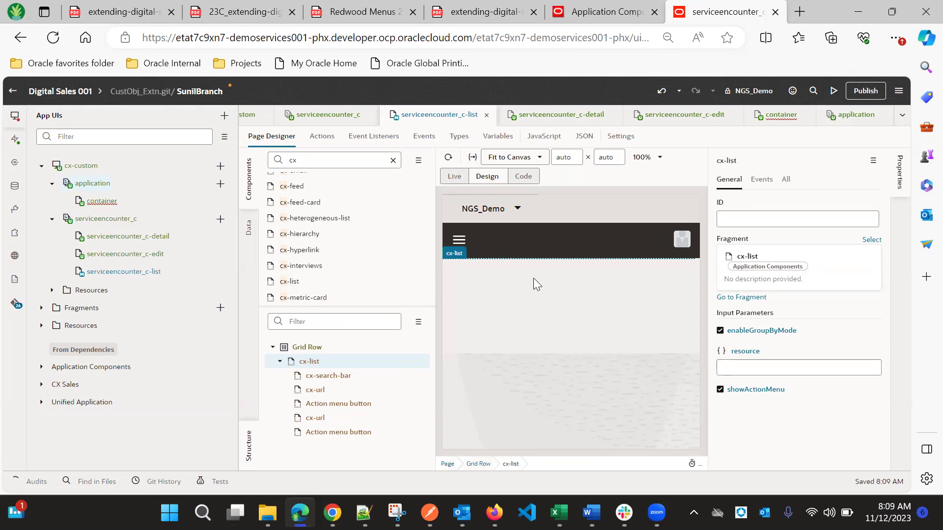
Show the list page's code and copy the oj-vb-fragment-param block for "resource" from the 23C Extending Digital Sales guide
click(521, 176)
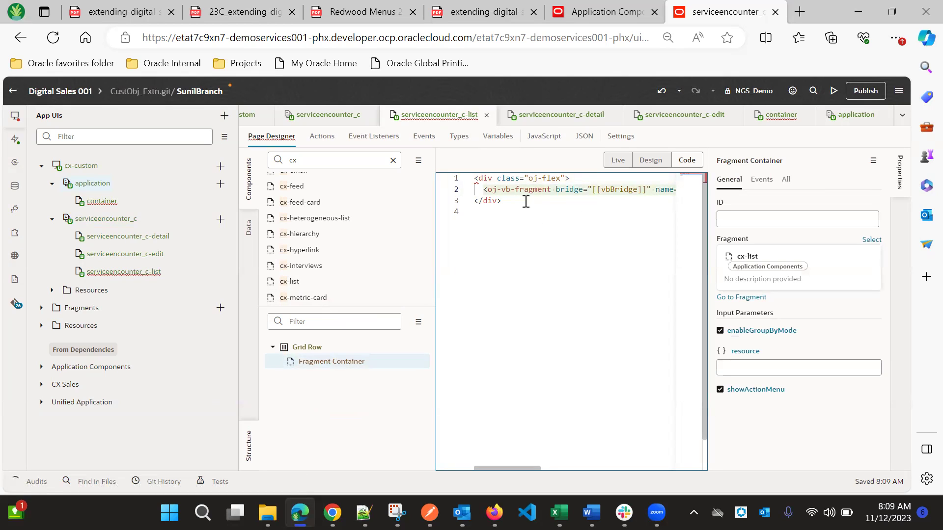
click(505, 191)
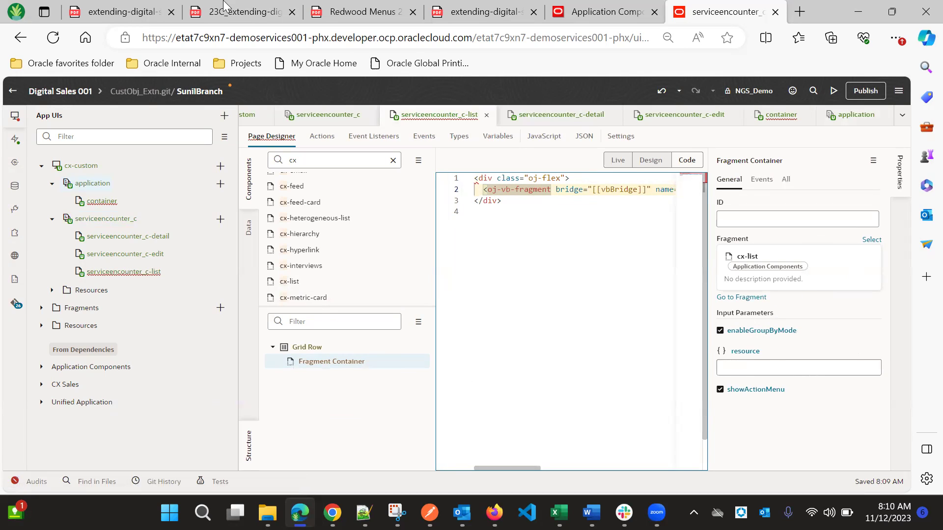
click(229, 10)
scroll(317, 188, down, 20)
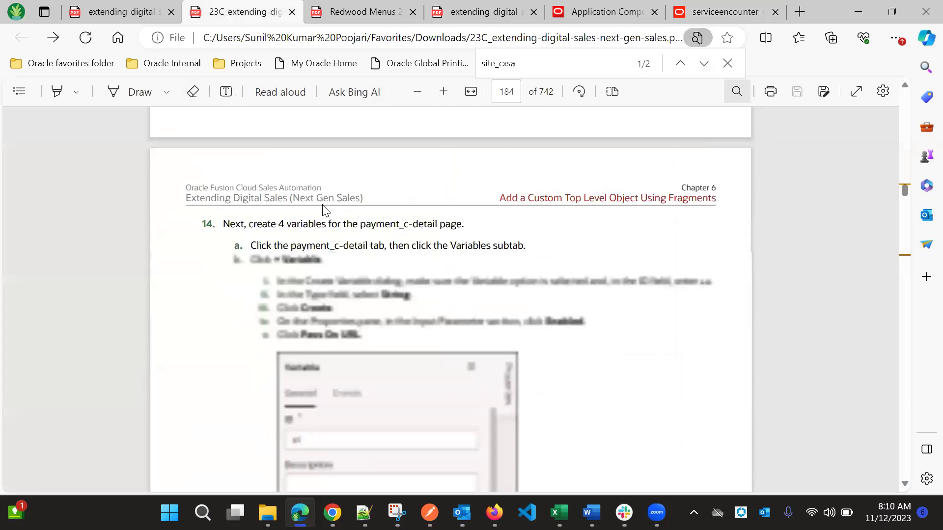
scroll(321, 209, down, 20)
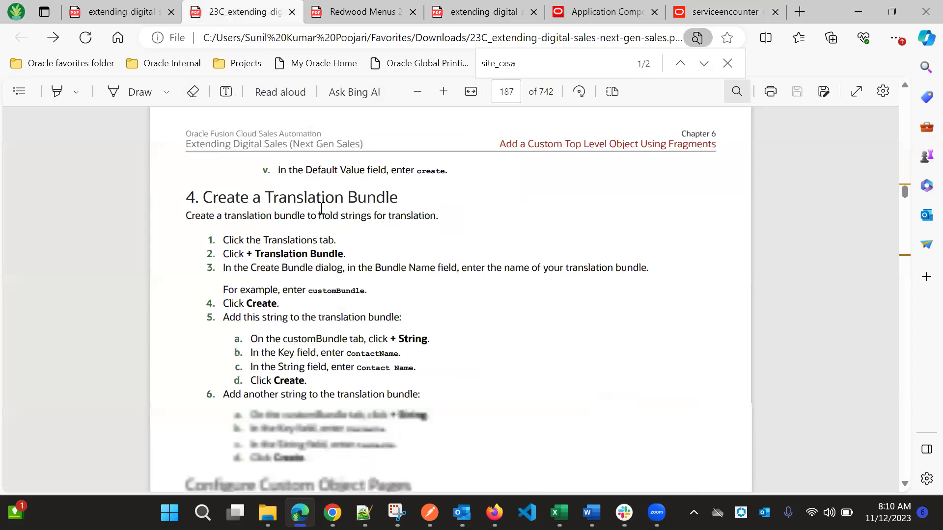
scroll(318, 208, down, 3)
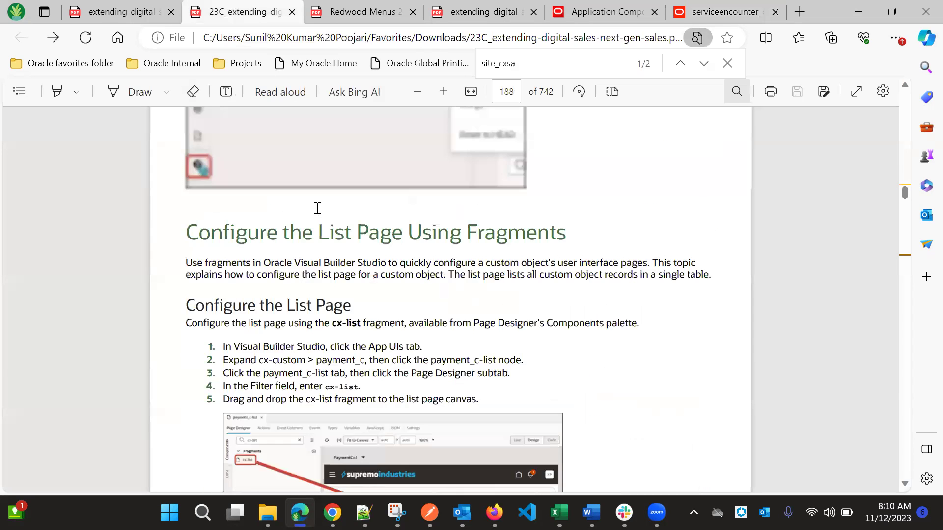
scroll(317, 208, down, 2)
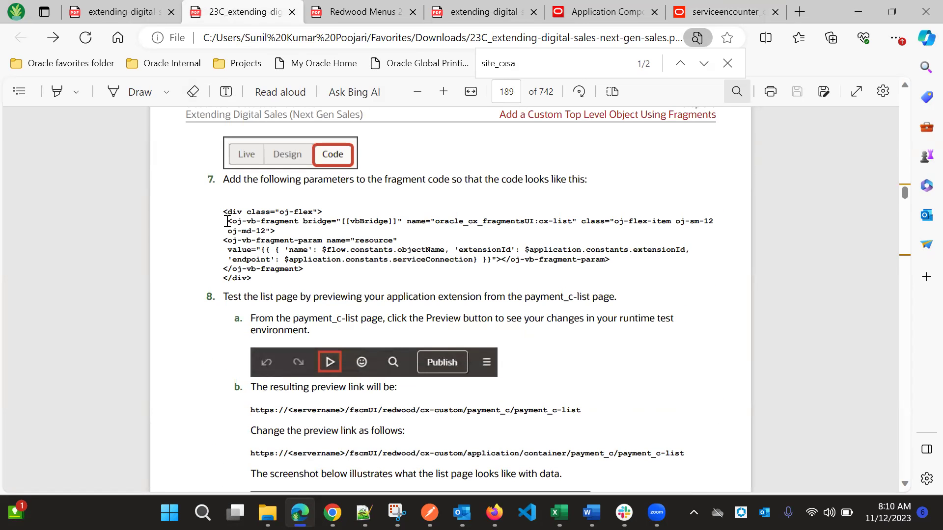
drag(222, 211, 262, 273)
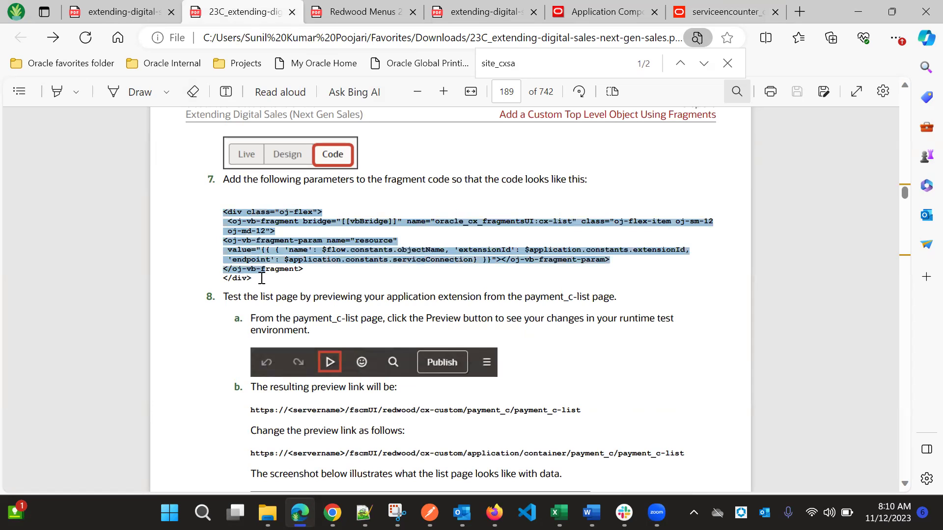
click(259, 233)
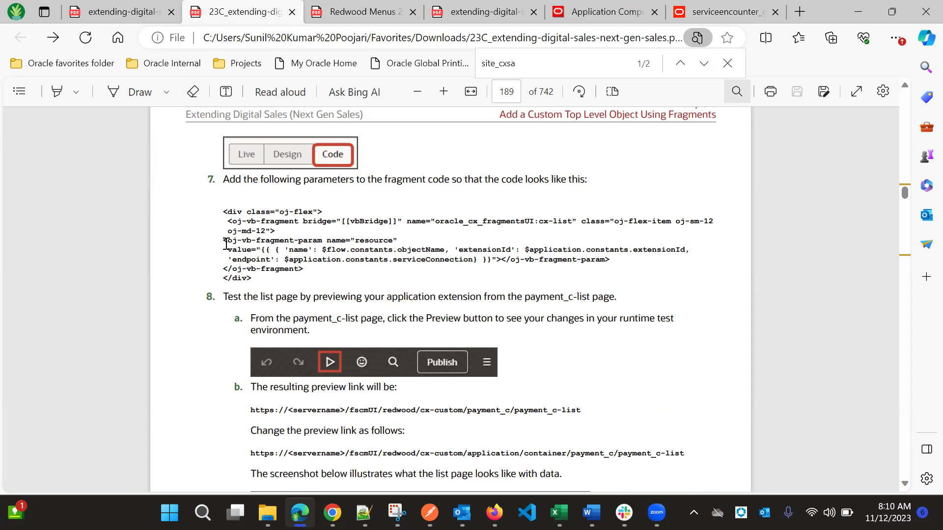
drag(223, 242, 614, 258)
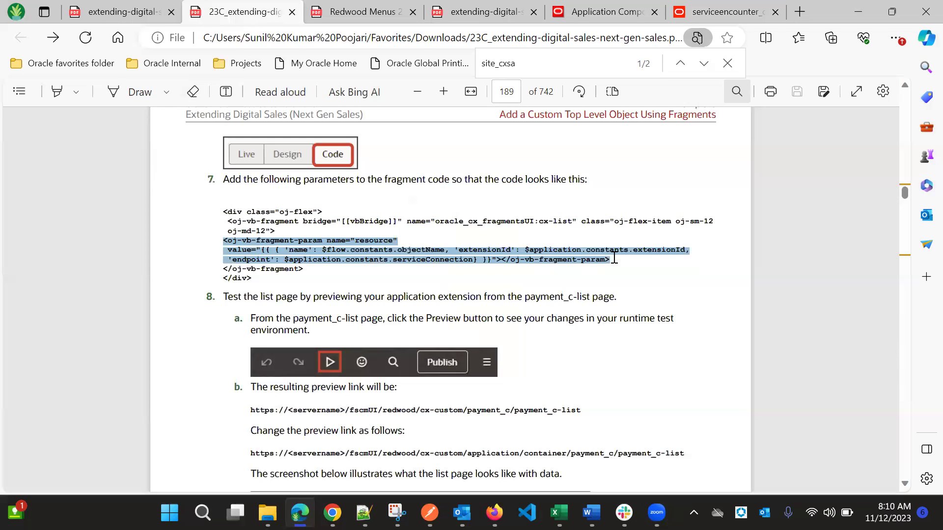
Paste the copied "resource" parameter block between the opening and closing oj-vb-fragment tags in the serviceencounter_c-list page's code
click(722, 11)
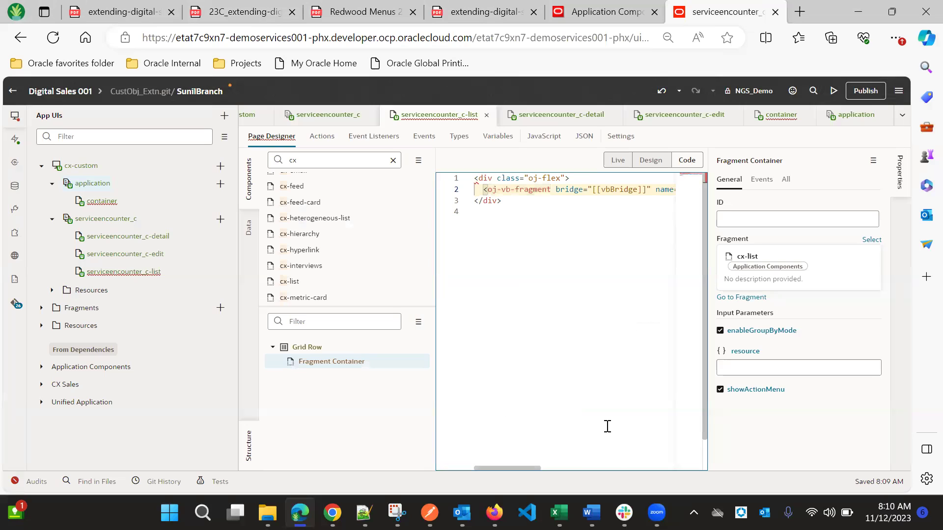
scroll(593, 469, right, 3)
scroll(593, 471, right, 5)
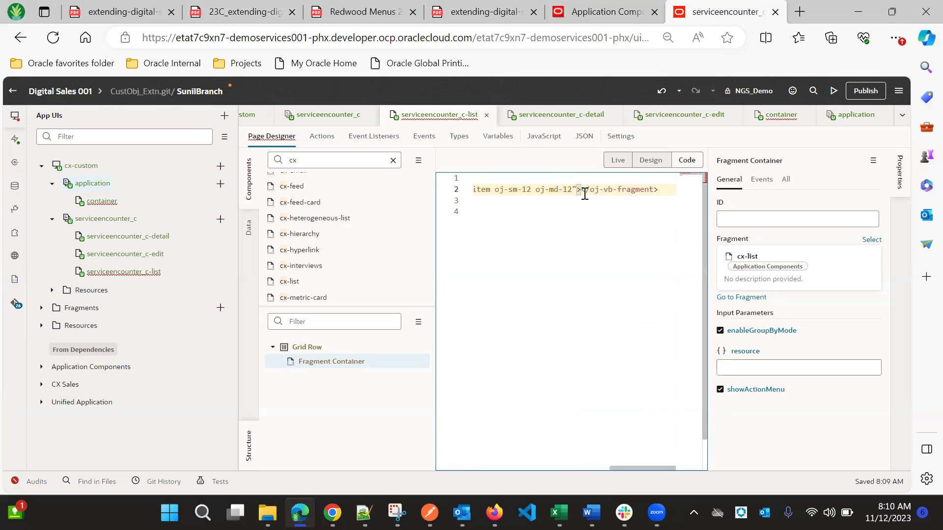
click(583, 193)
key(Return)
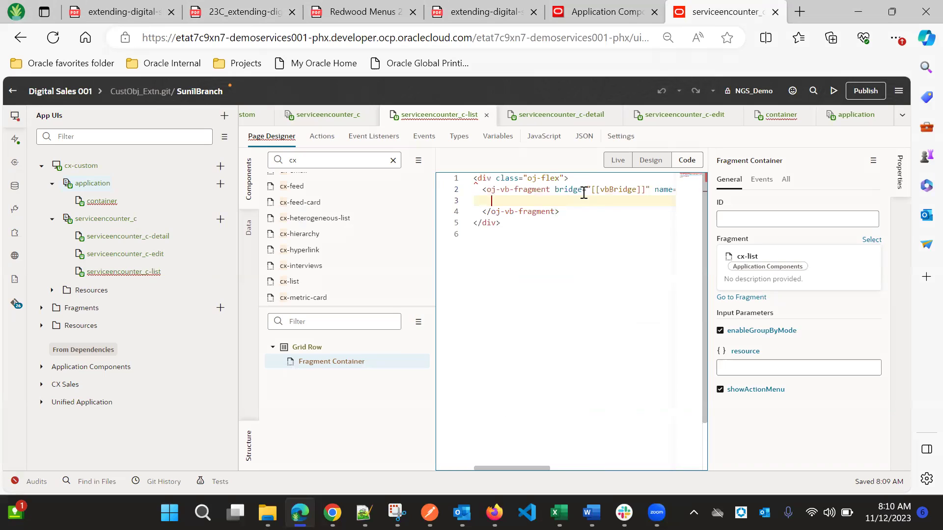
key(Return)
click(491, 205)
key(ctrl+v)
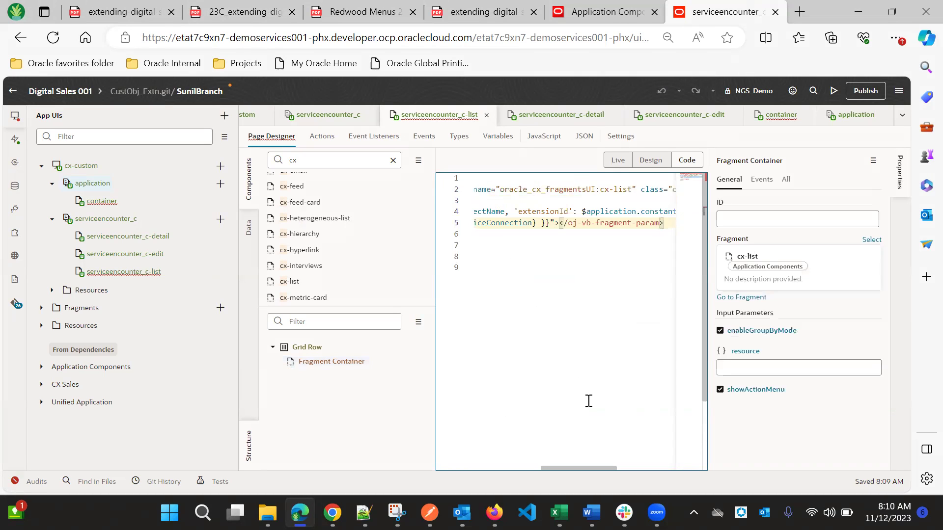
Examine the full lines of the pasted resource parameter, including its objectName, extensionId and serviceConnection constants
drag(594, 468, 543, 458)
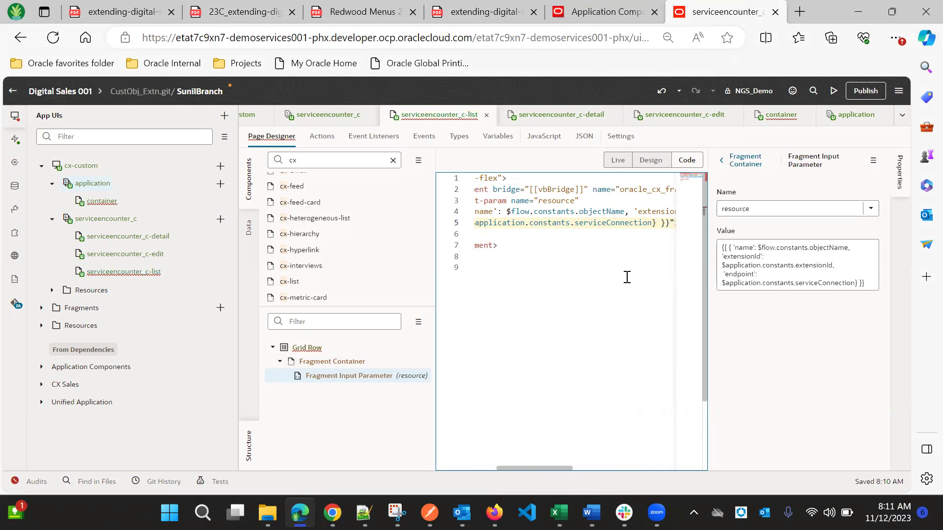
drag(557, 473, 631, 469)
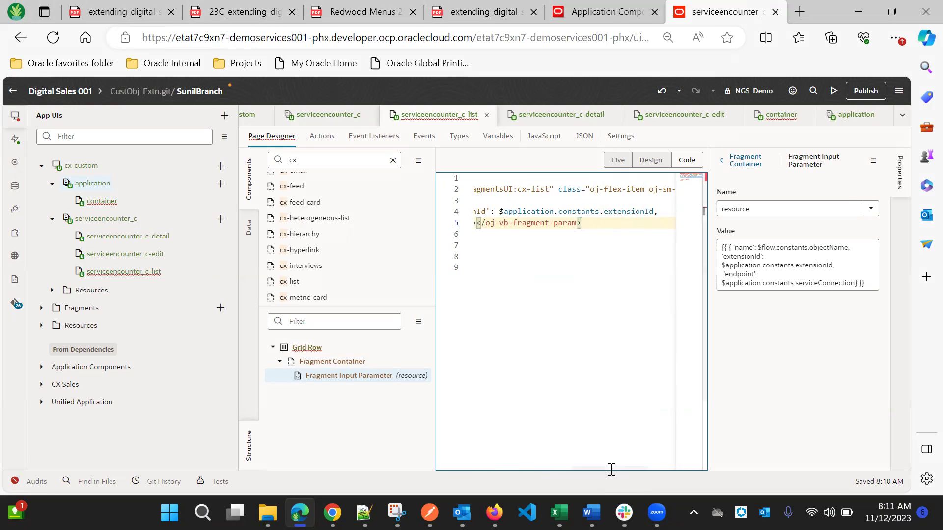
drag(611, 468, 653, 460)
scroll(548, 438, left, 10)
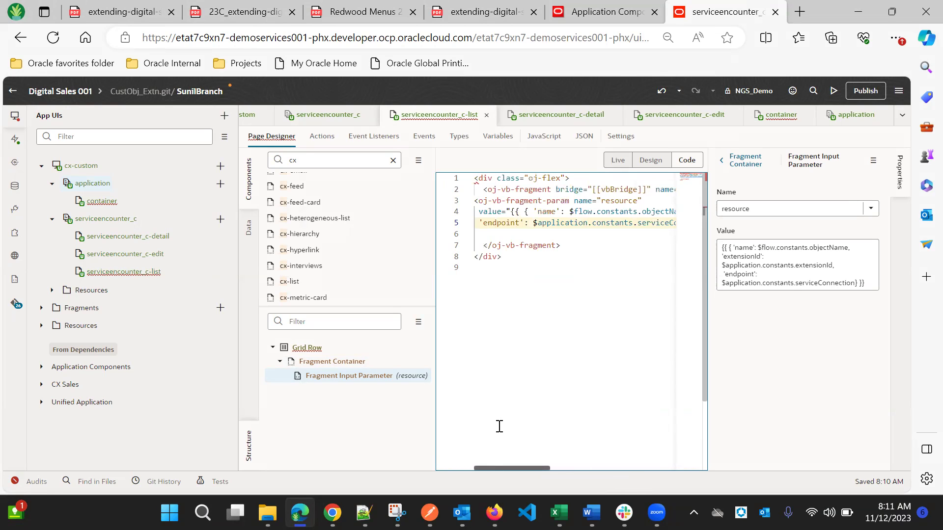
scroll(507, 426, right, 5)
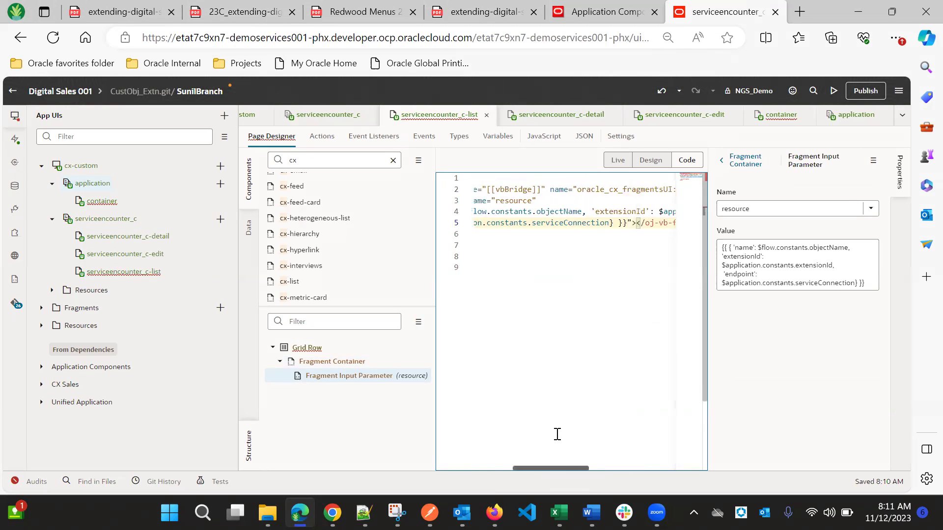
scroll(532, 435, left, 5)
scroll(541, 436, right, 2)
scroll(524, 436, left, 1)
scroll(523, 436, right, 10)
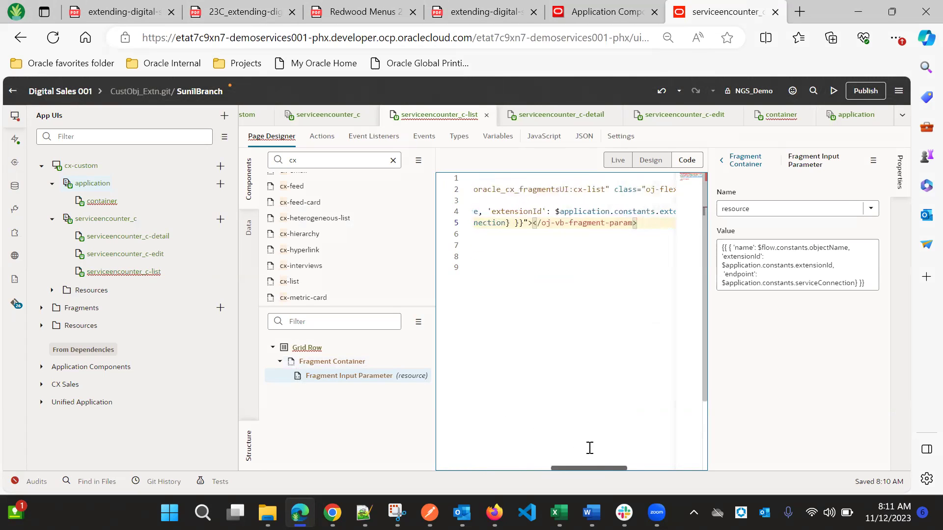
scroll(555, 440, left, 7)
scroll(521, 431, left, 4)
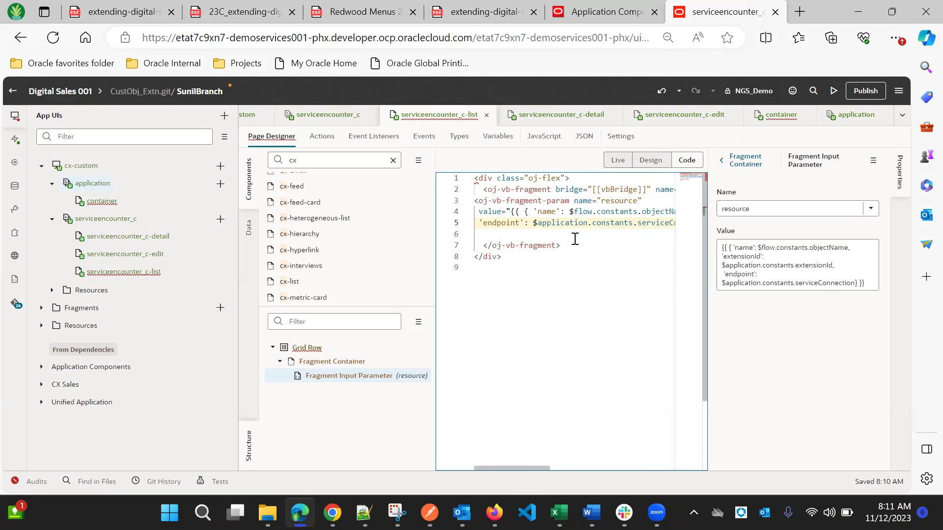
Remove the blank line before the closing oj-vb-fragment tag and return the page to its design view
click(512, 235)
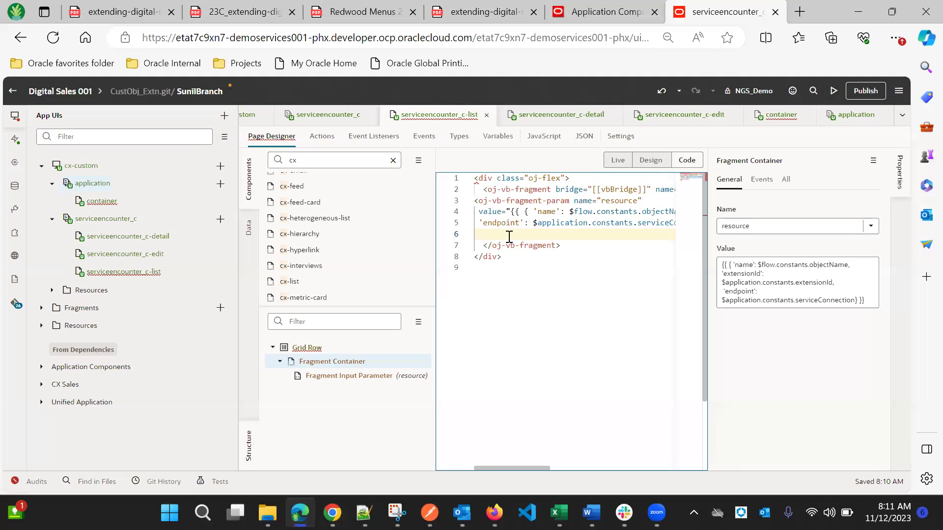
key(BackSpace)
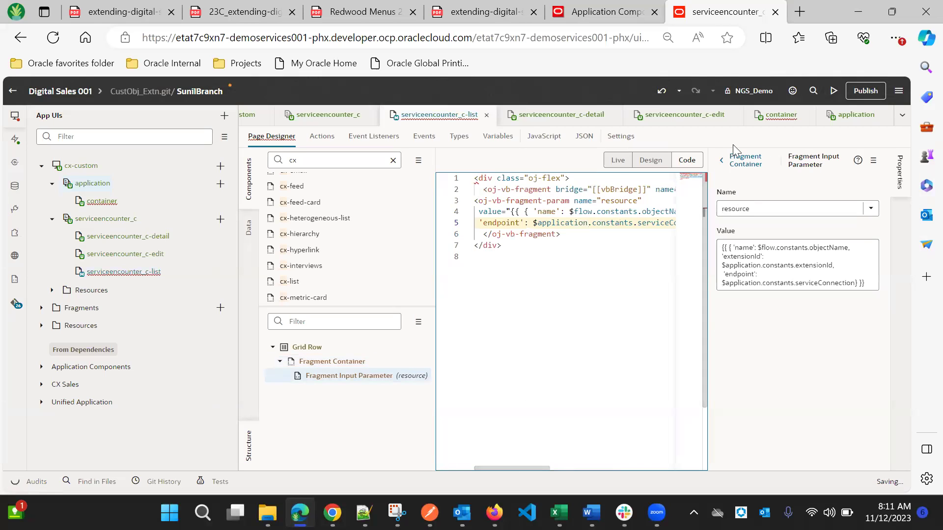
click(650, 160)
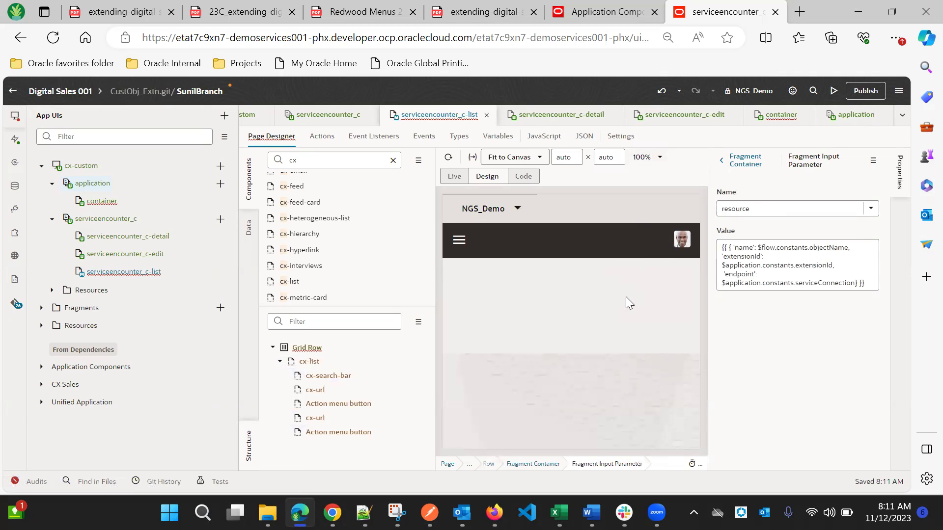
click(582, 332)
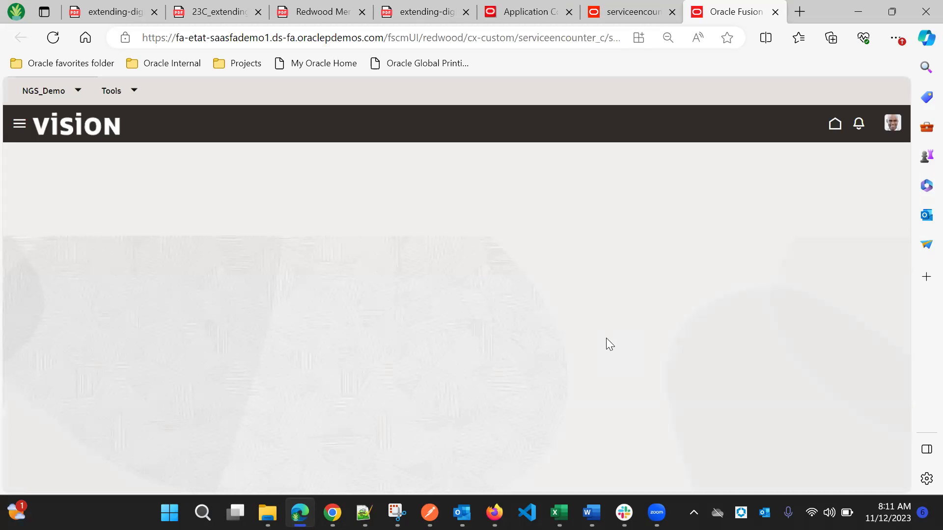
Insert "application/container" after cx-custom in the list page's preview URL and load the changed address
click(507, 43)
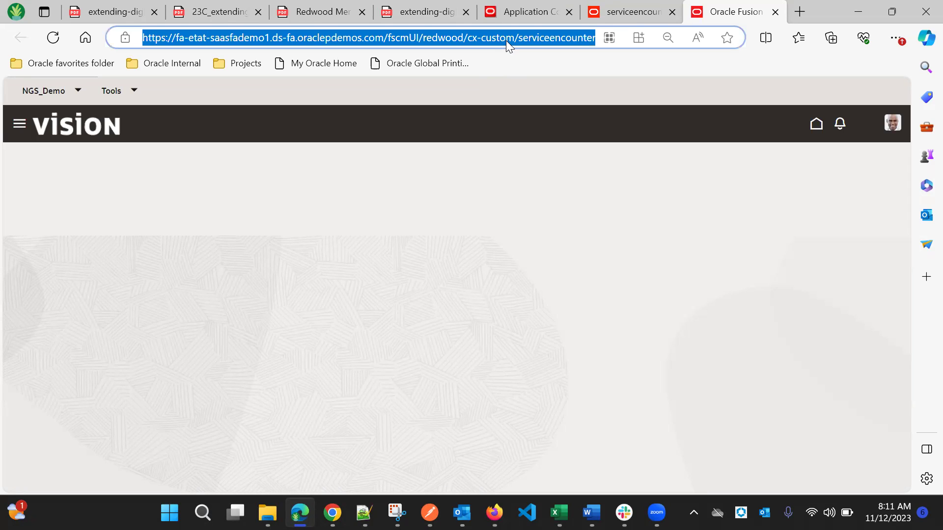
key(ctrl+v)
key(Return)
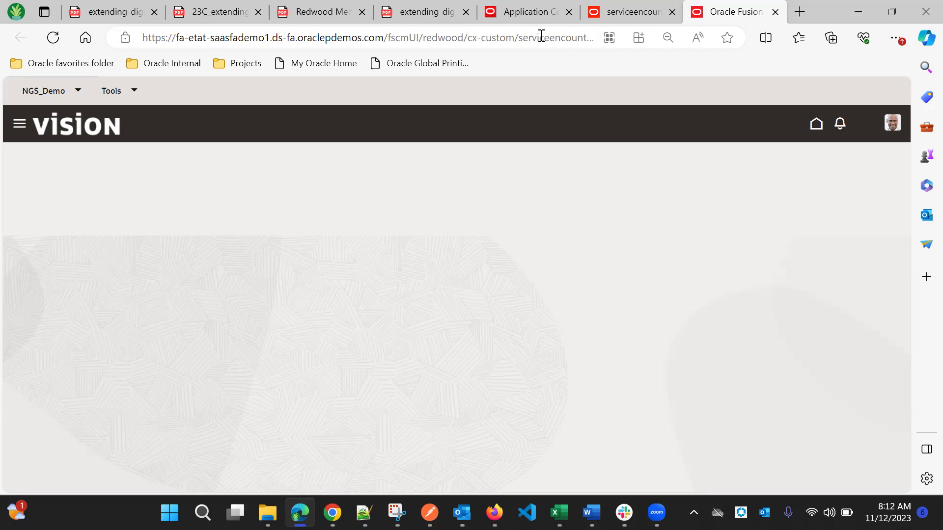
click(515, 37)
click(513, 37)
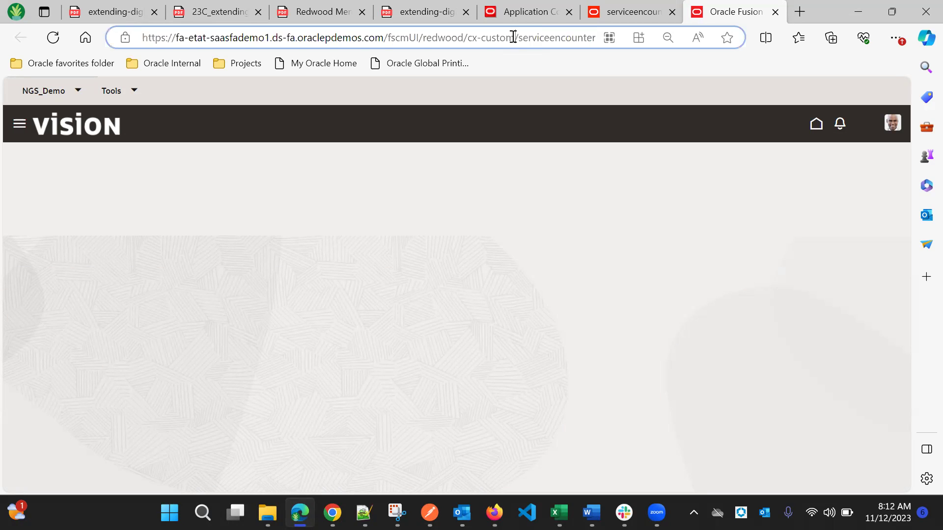
text(/)
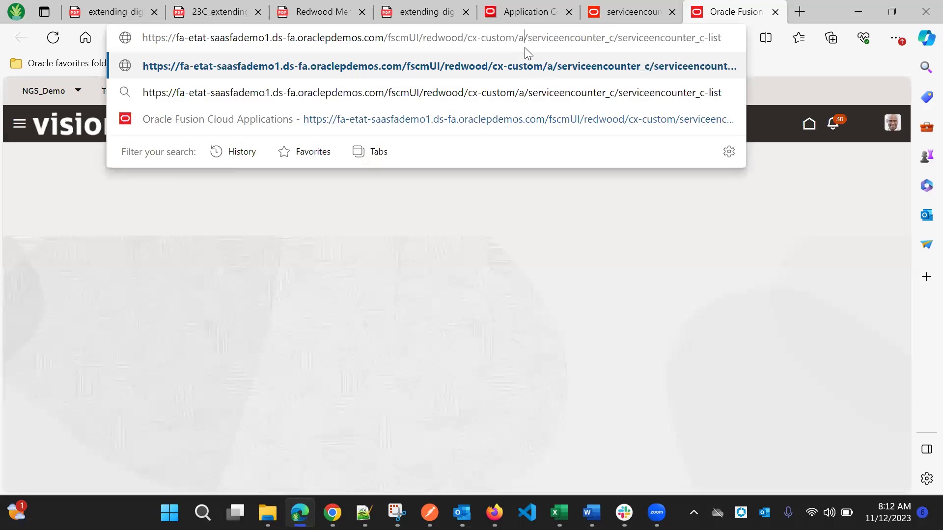
text(conta)
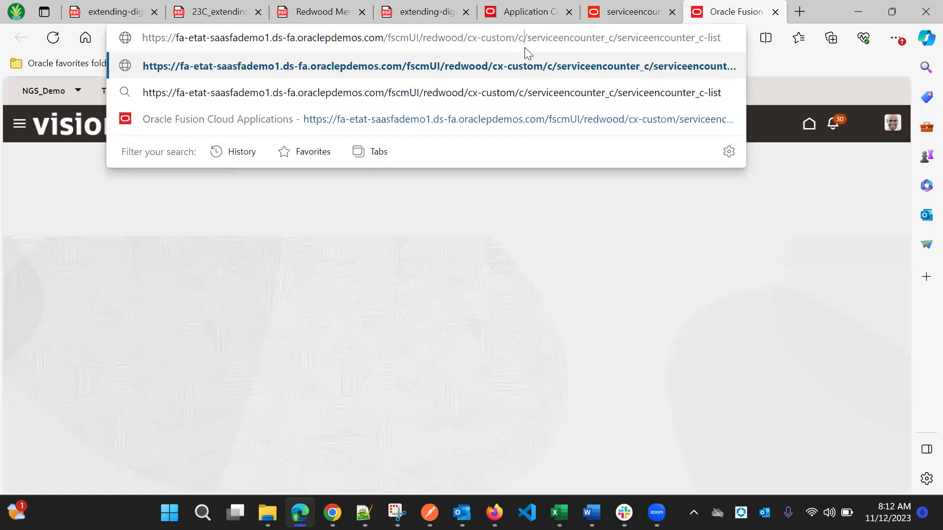
key(BackSpace)
key(BackSpace)
key(BackSpace)
key(BackSpace)
key(BackSpace)
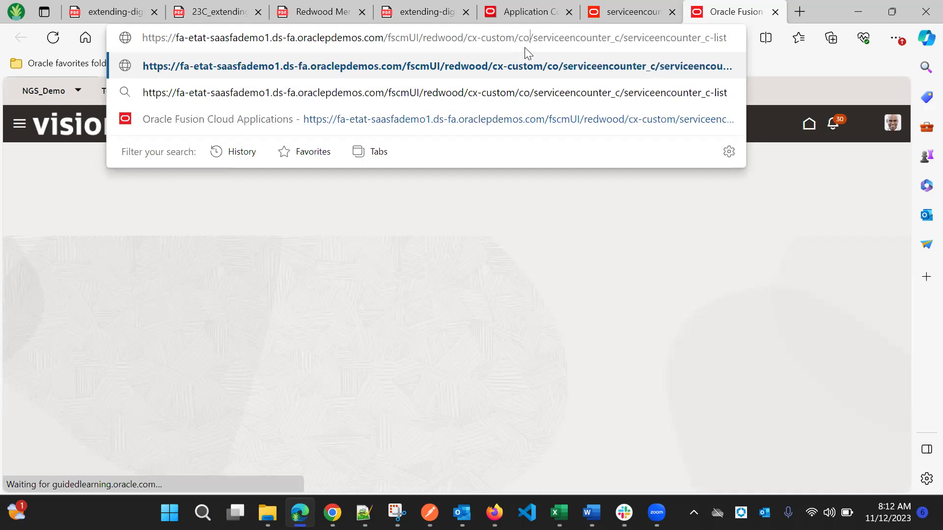
text(applicatio)
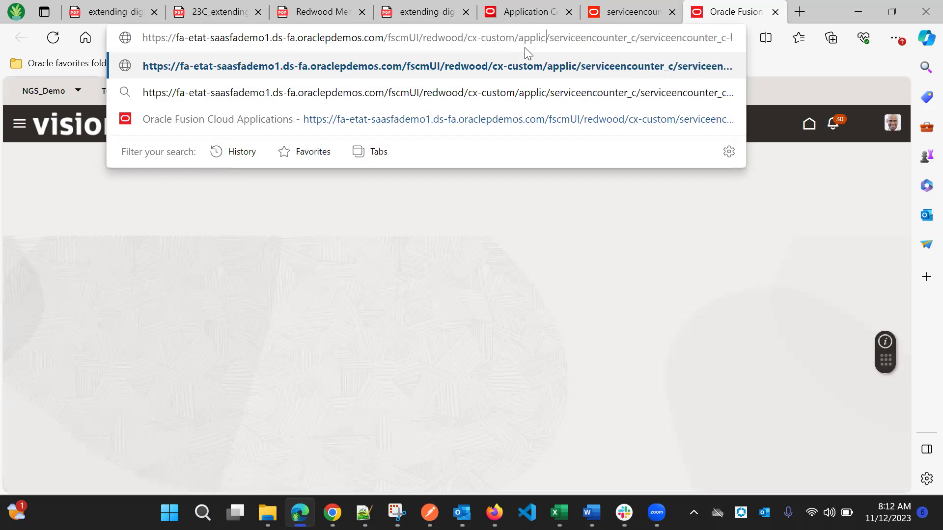
text(n/contai)
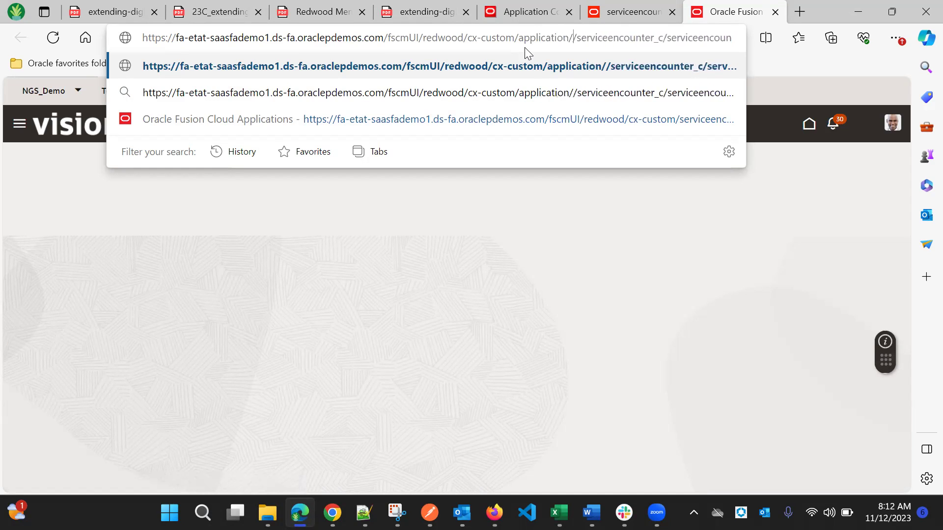
text(ner)
key(Return)
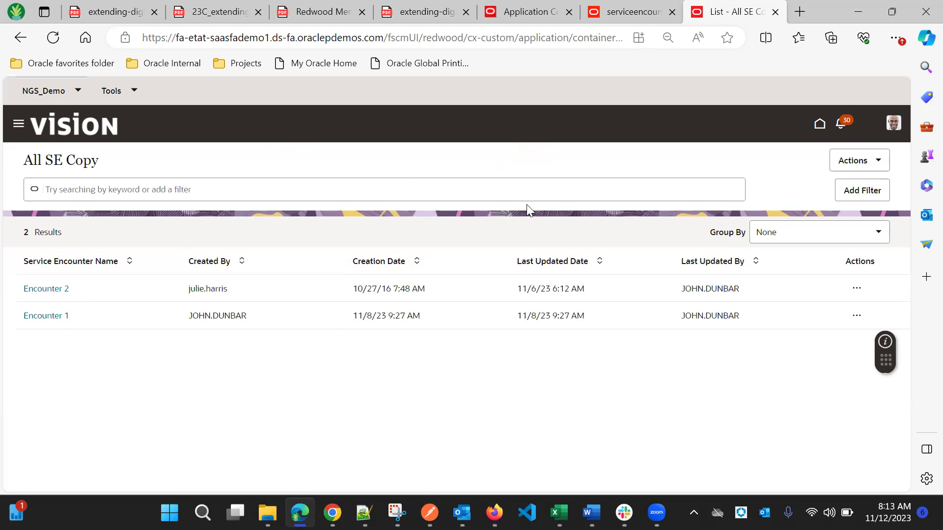
Check the Encounter 2 link in the previewed list, then go back and return to the serviceencounter_c-list page's designer
click(50, 294)
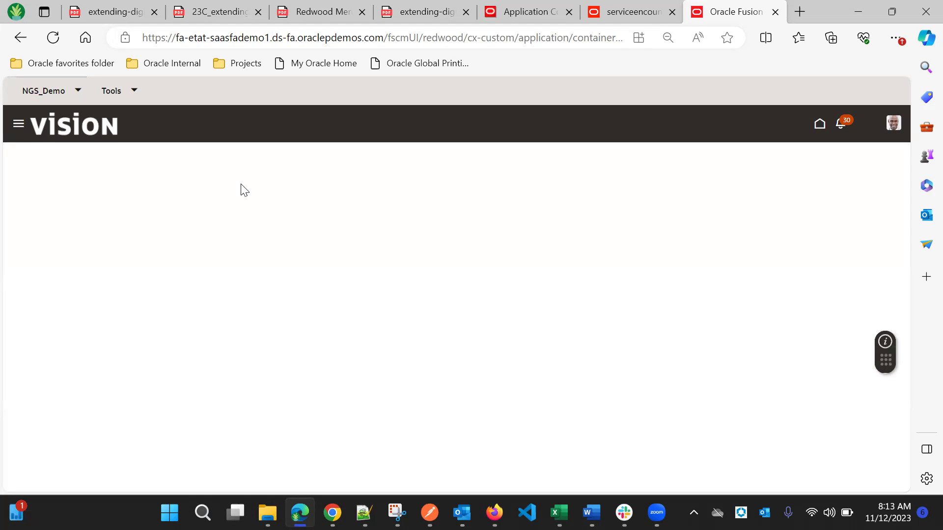
click(21, 34)
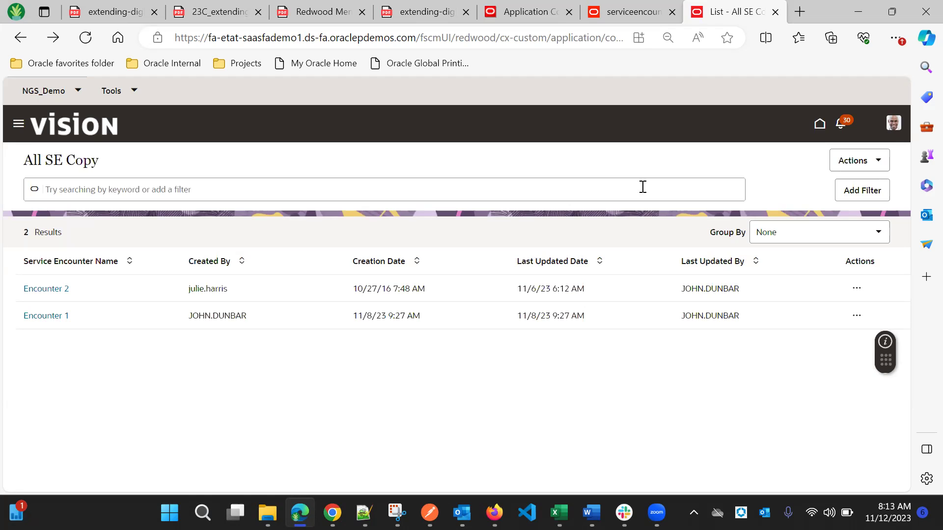
click(636, 11)
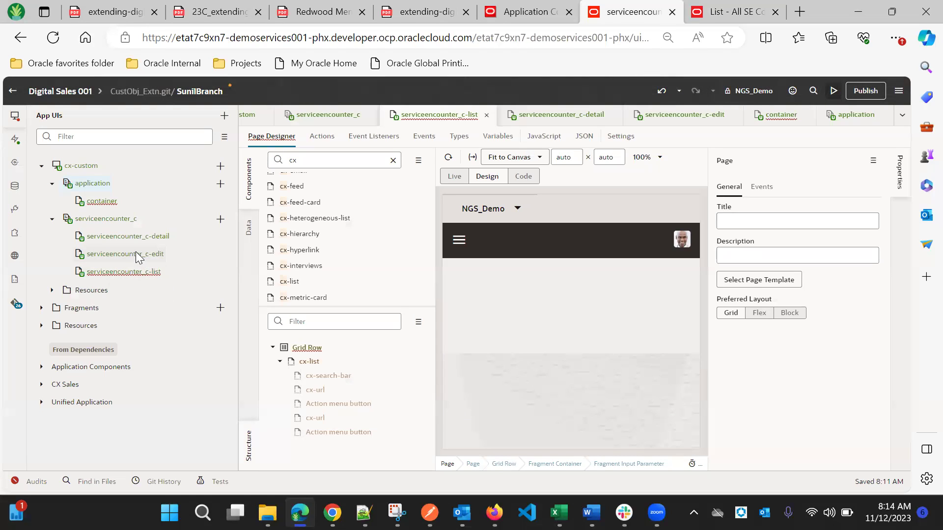
Open the serviceencounter_c-edit page, read the PDF guide's instructions for the edit page's variables, and return to the designer
click(138, 255)
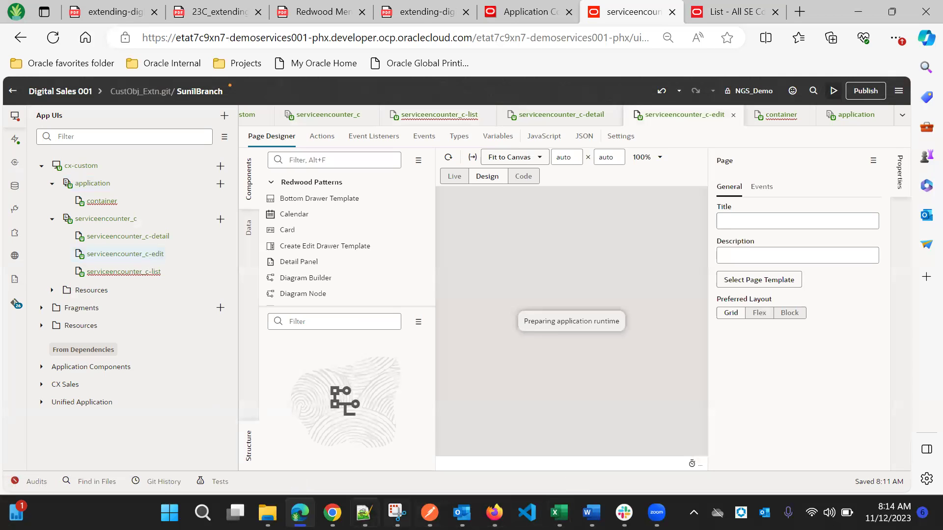
click(219, 12)
scroll(392, 304, up, 15)
scroll(396, 311, up, 15)
scroll(393, 309, down, 8)
scroll(362, 312, up, 3)
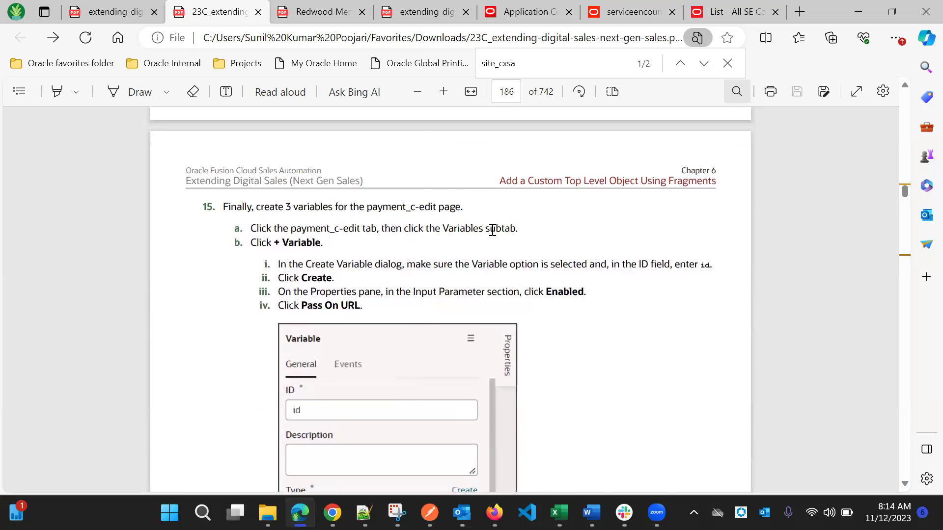
scroll(392, 256, down, 1)
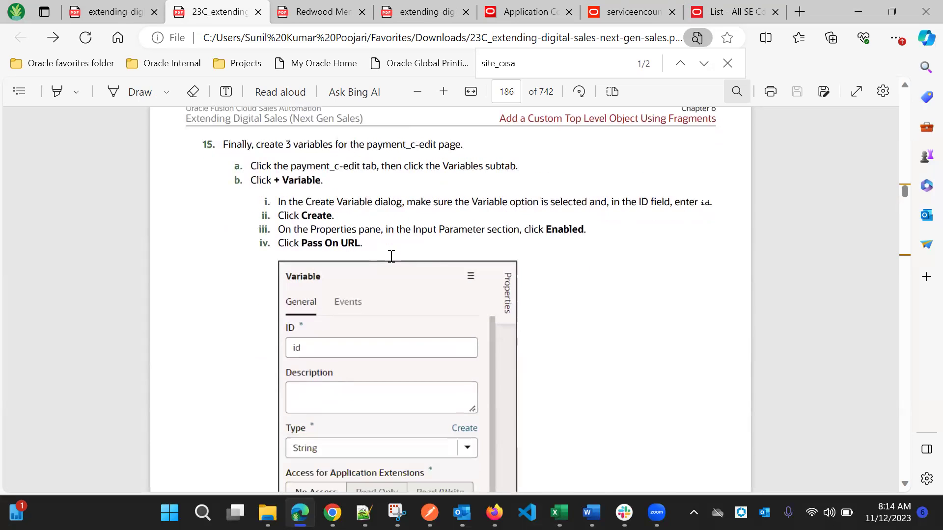
scroll(641, 248, down, 6)
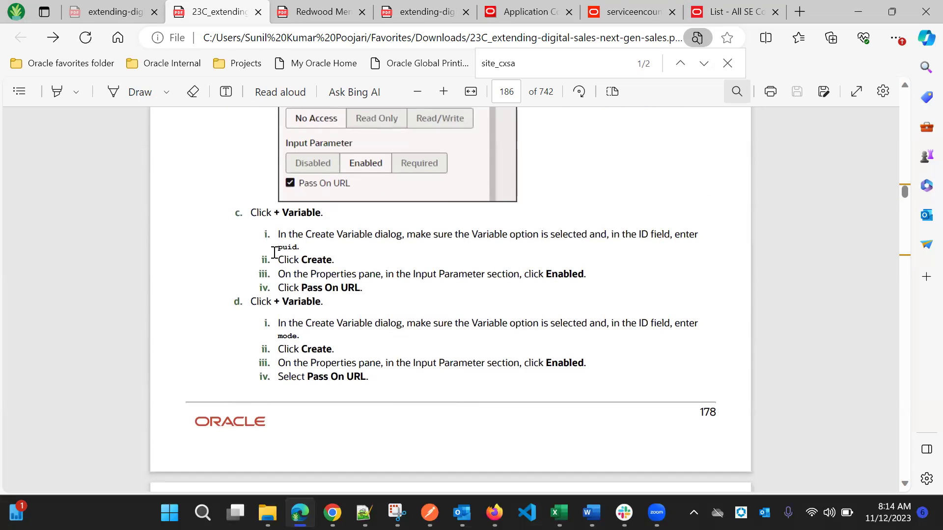
scroll(621, 290, up, 8)
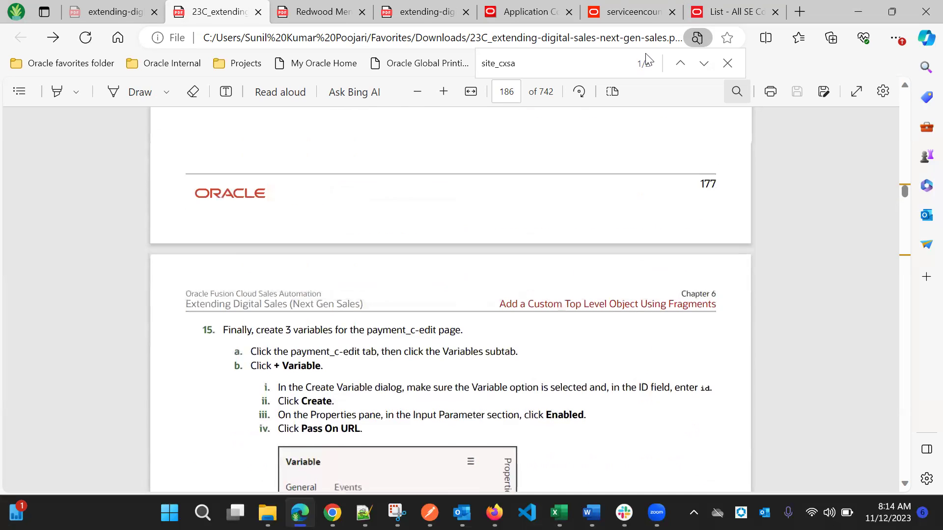
click(738, 11)
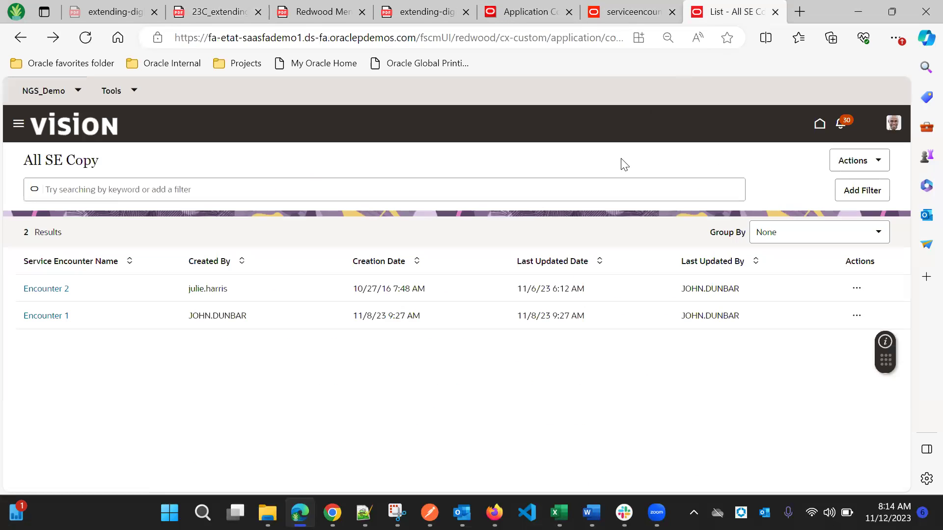
click(629, 7)
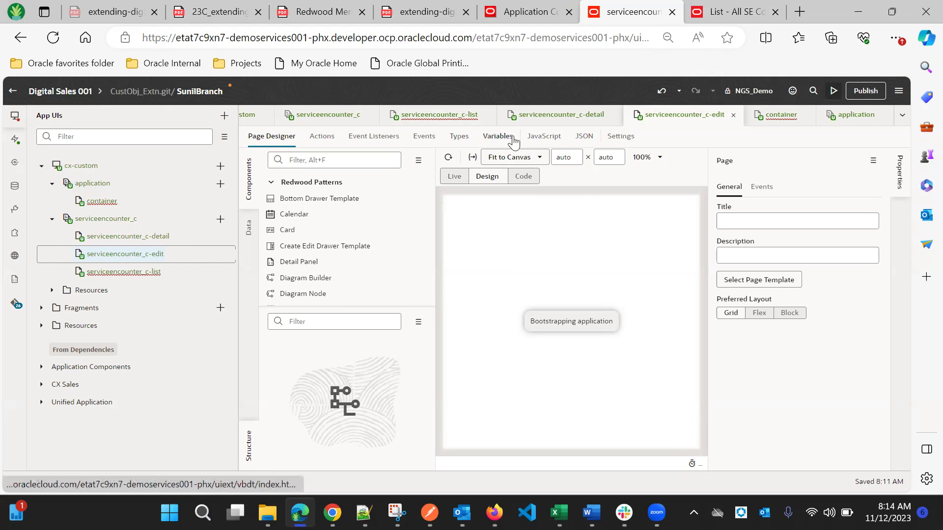
Create a String variable id on the serviceencounter_c-edit page and enable it as an input parameter passed on the URL
click(501, 141)
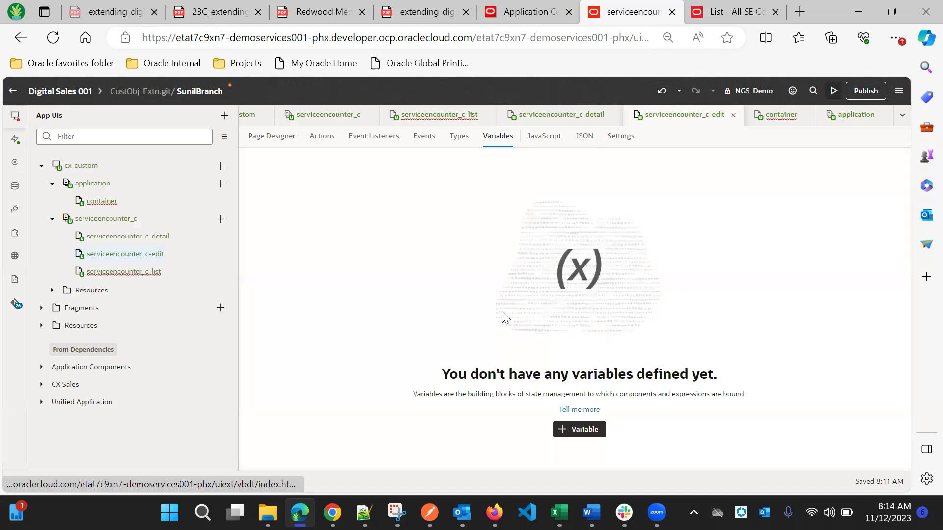
click(576, 431)
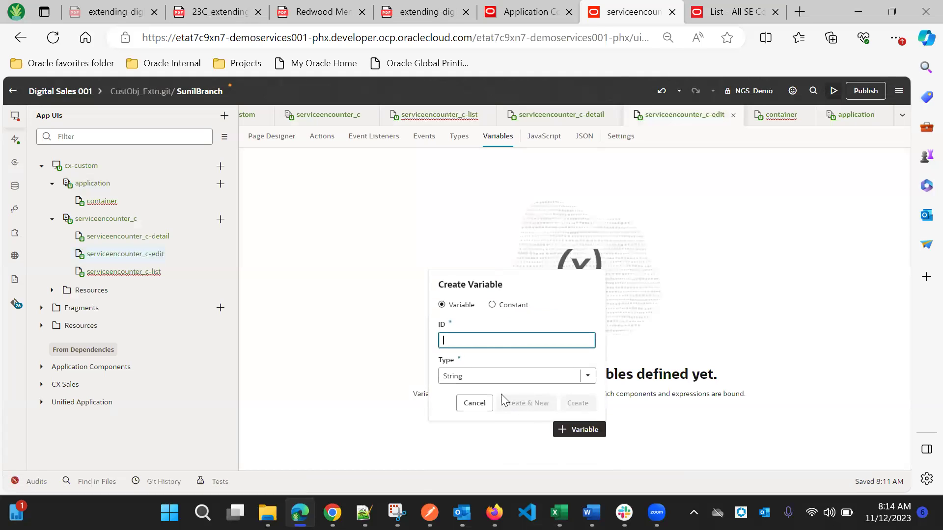
text(id)
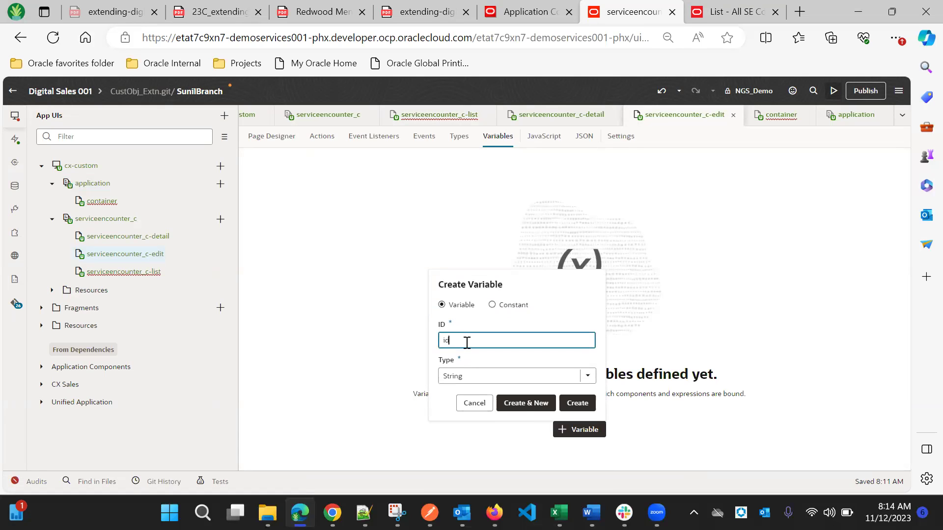
click(578, 404)
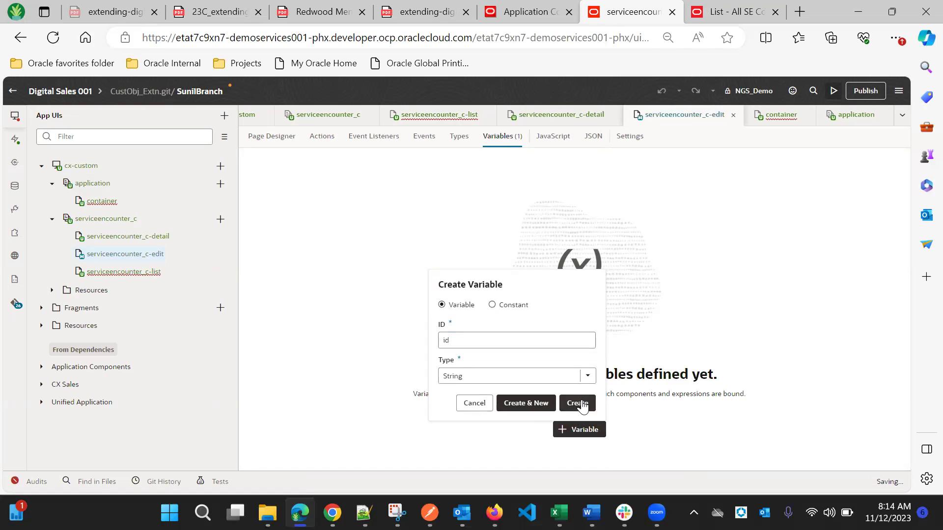
scroll(806, 271, down, 2)
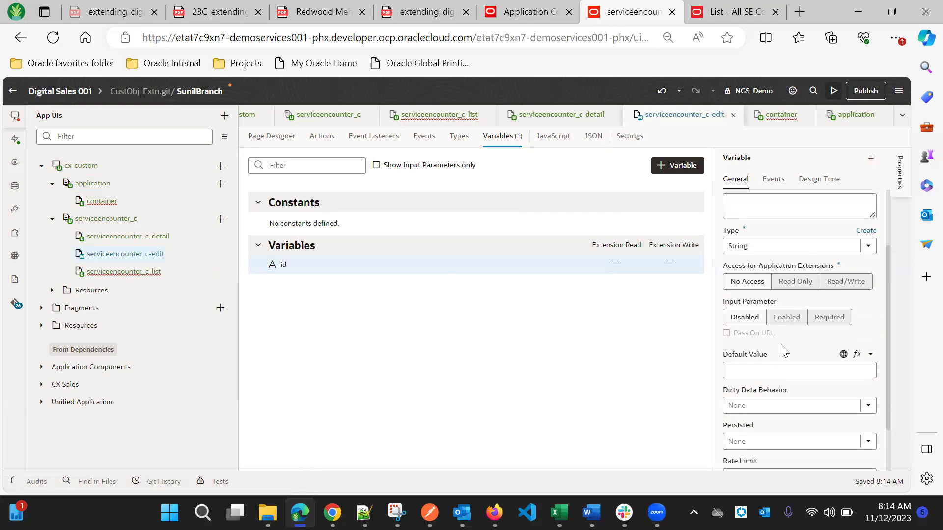
click(786, 318)
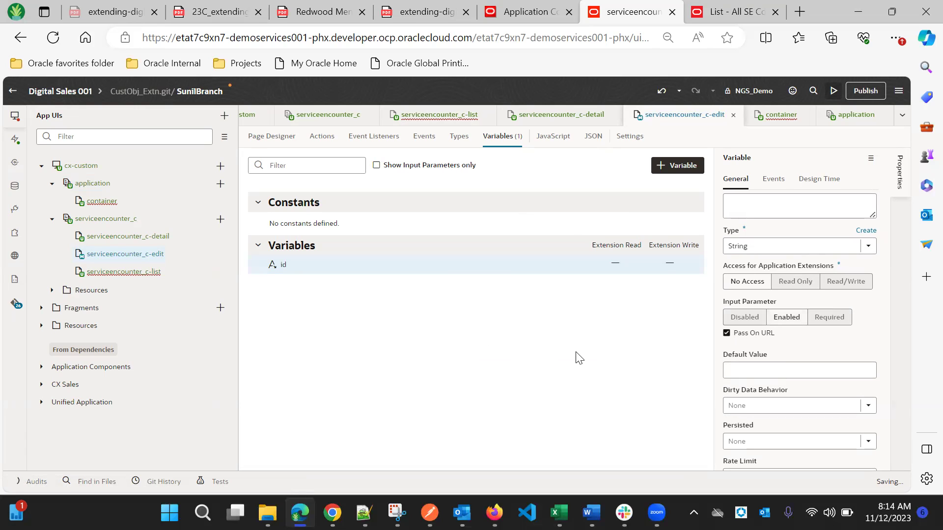
Add a String variable puid to the edit page and enable it as an input parameter passed on the URL
click(679, 165)
click(572, 246)
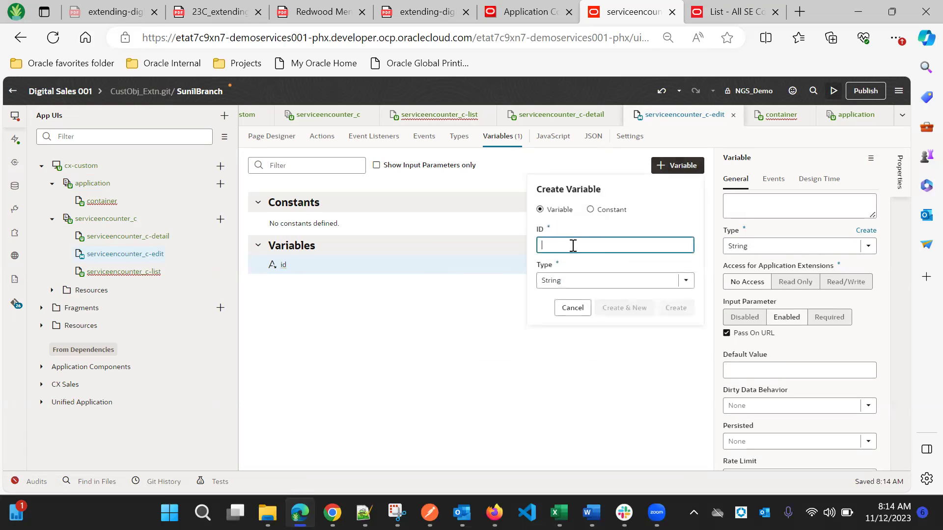
text(puid)
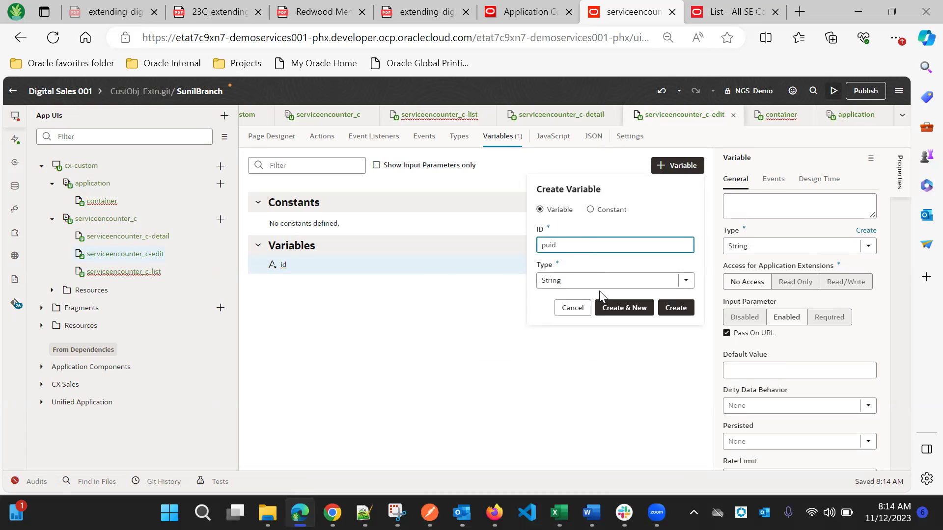
click(675, 308)
click(676, 354)
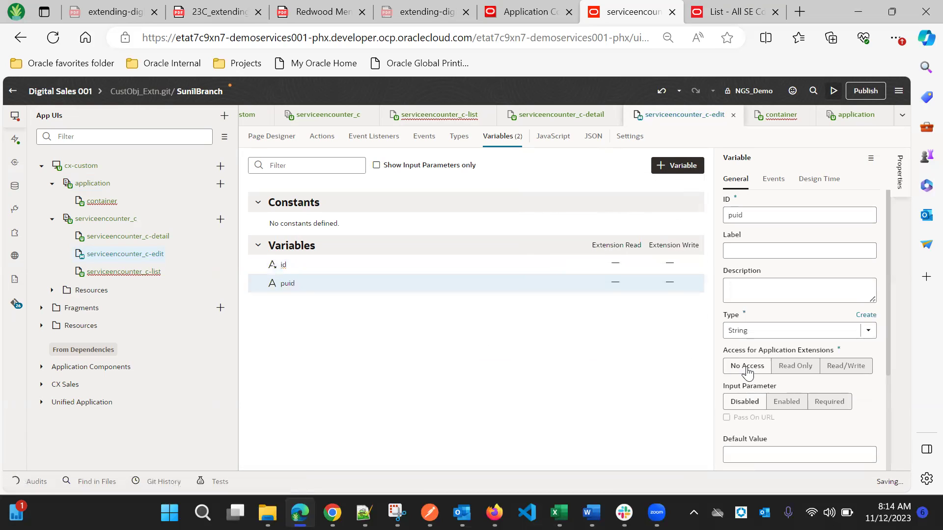
click(796, 406)
click(727, 418)
scroll(742, 436, down, 2)
click(751, 371)
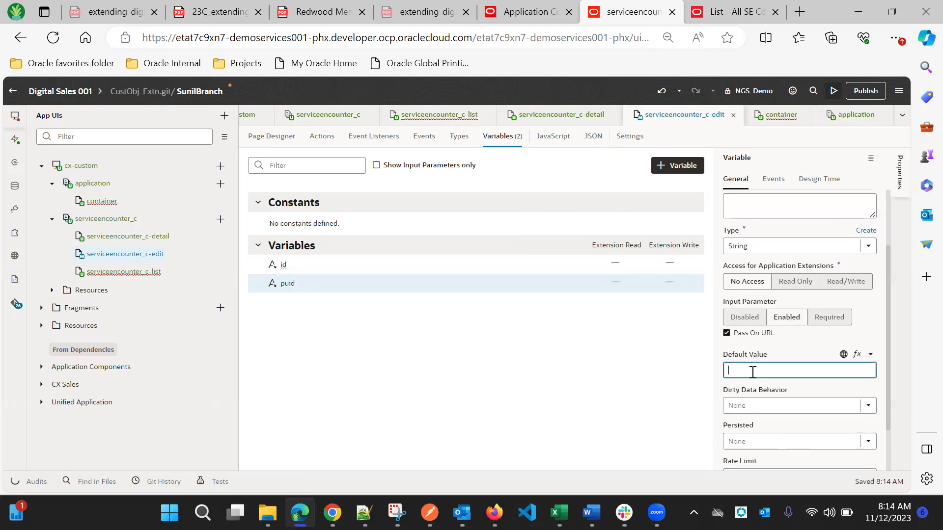
click(618, 355)
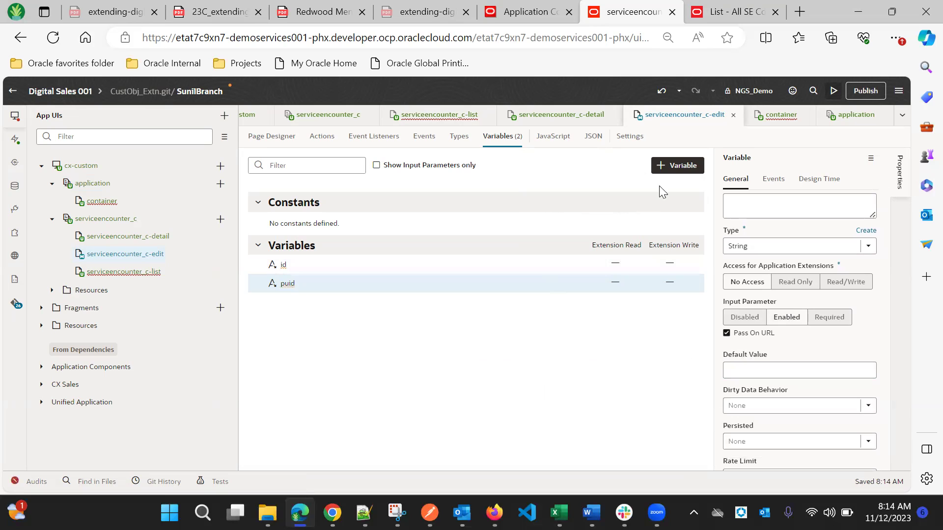
Begin another String variable for the edit page with the ID mode
click(666, 165)
click(580, 244)
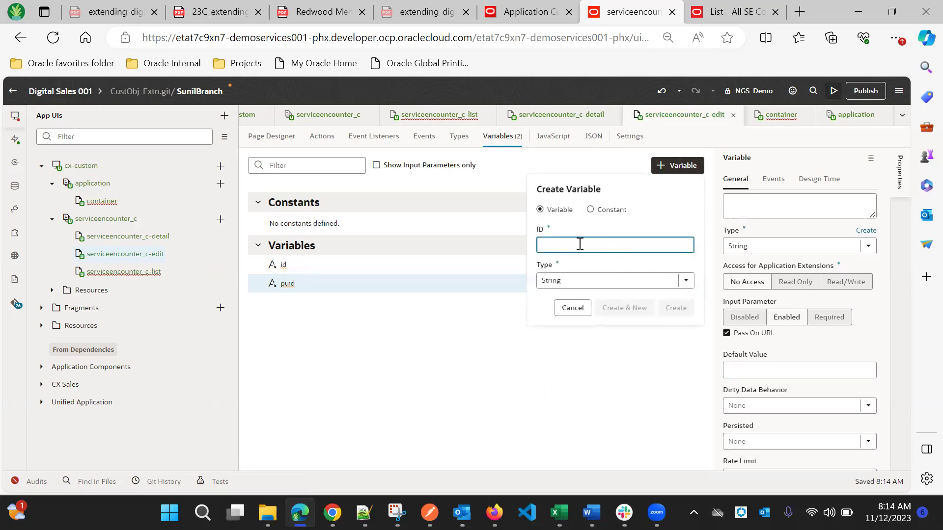
text(mode)
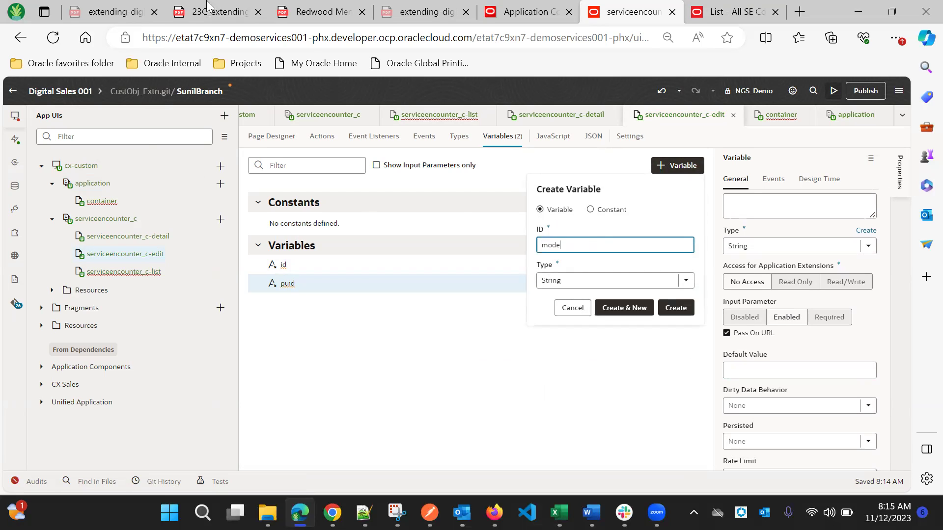
Check the guide's instructions for the mode variable, including its default value, and return to the open variable dialog
click(211, 11)
scroll(555, 409, down, 6)
scroll(543, 417, down, 2)
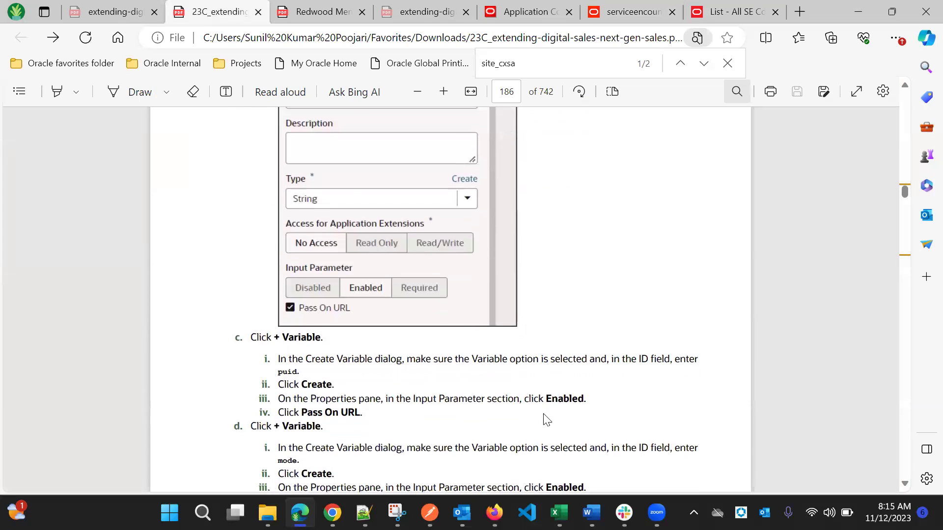
scroll(517, 368, down, 8)
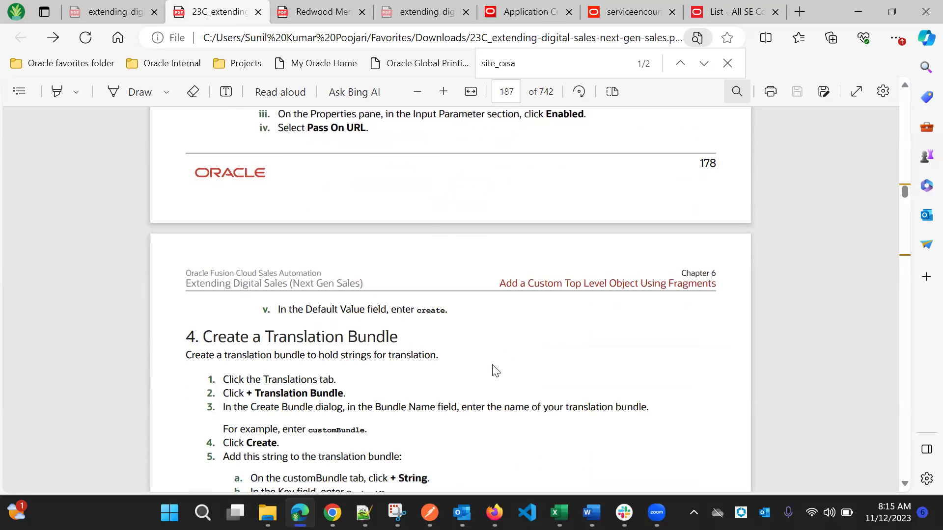
scroll(475, 363, up, 5)
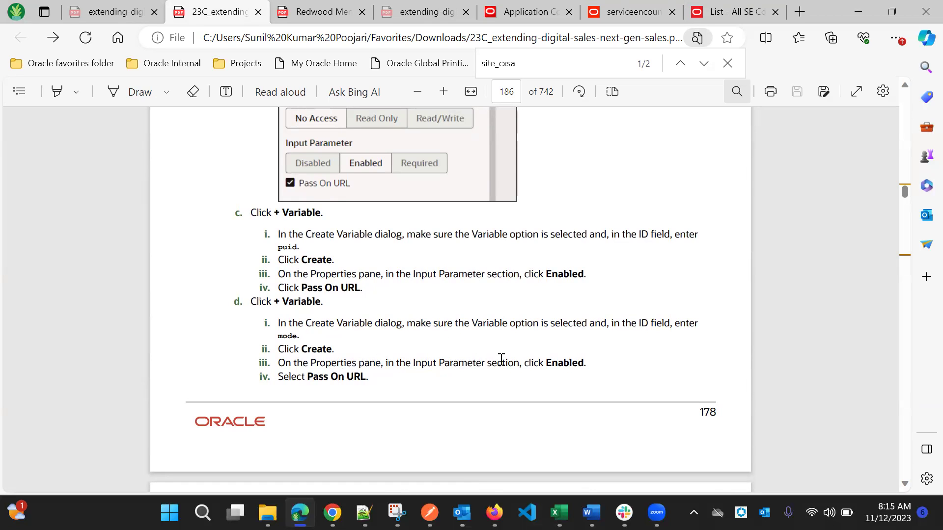
scroll(501, 360, down, 4)
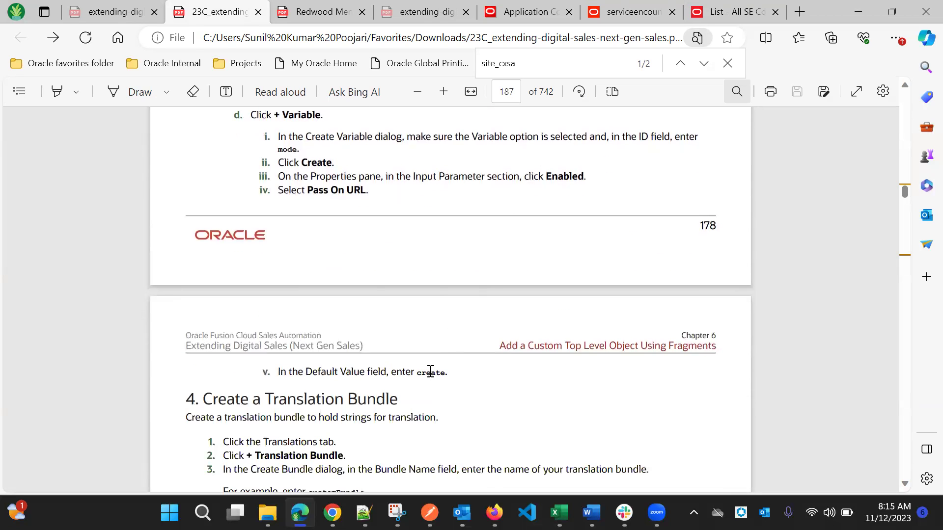
scroll(435, 190, up, 4)
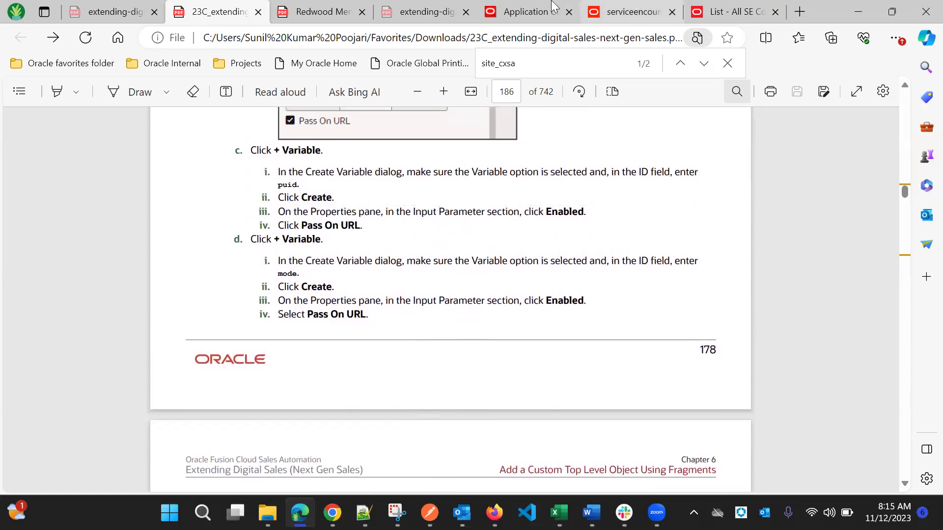
click(729, 14)
click(631, 13)
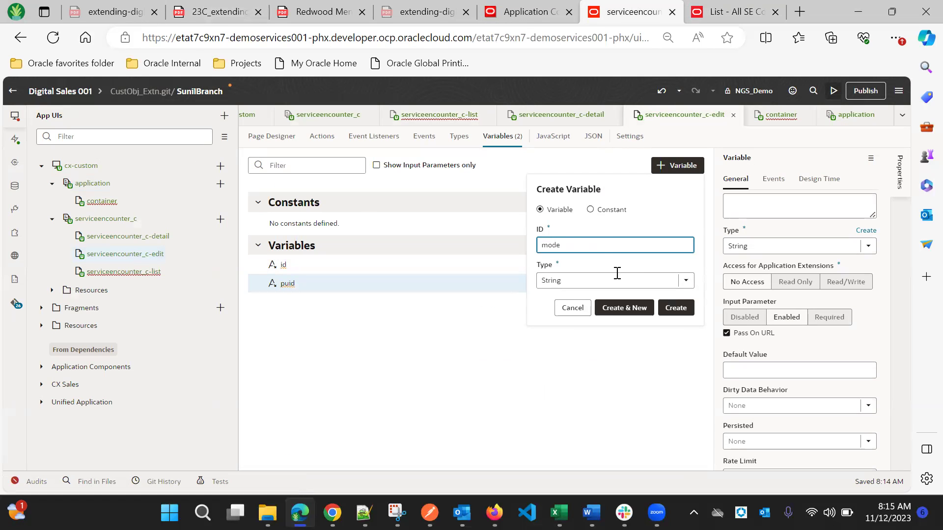
Create the mode variable, enable it as an input parameter passed on the URL, and set its default value to create
click(674, 307)
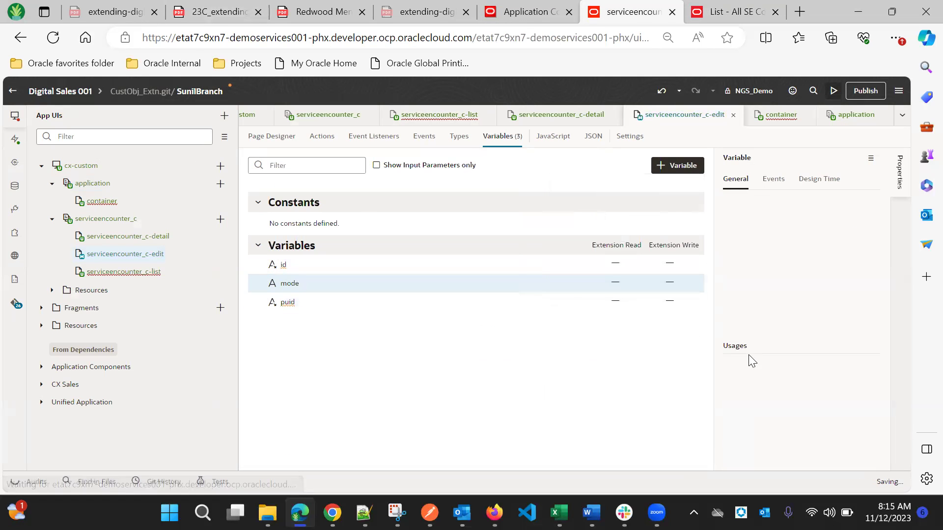
scroll(770, 378, down, 1)
click(786, 360)
click(743, 376)
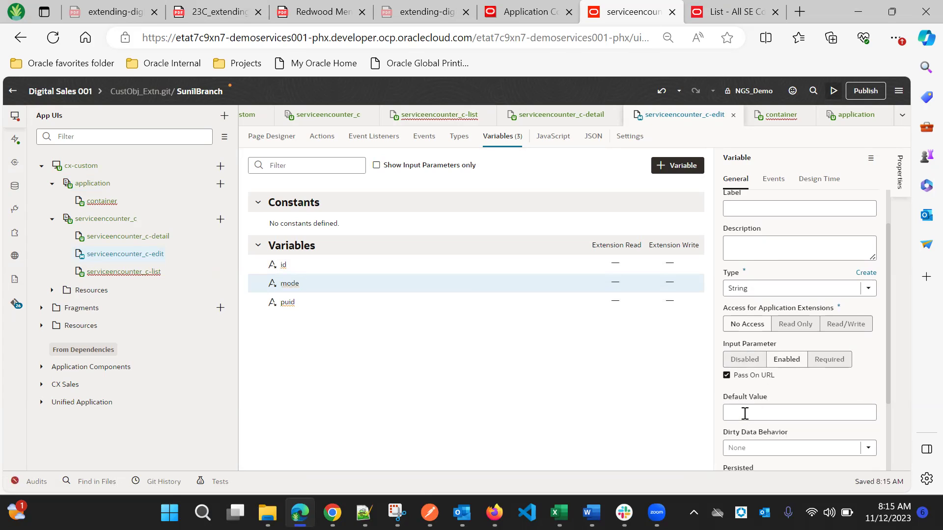
click(745, 414)
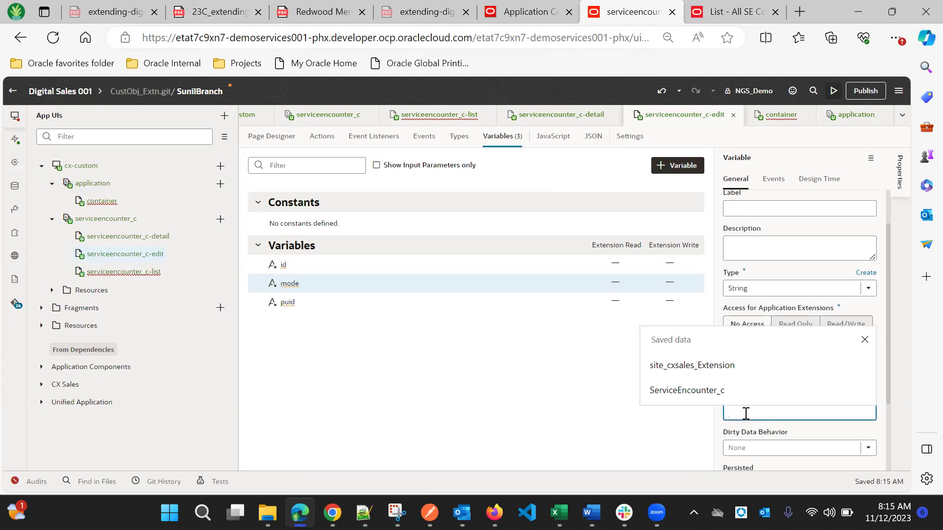
text(create)
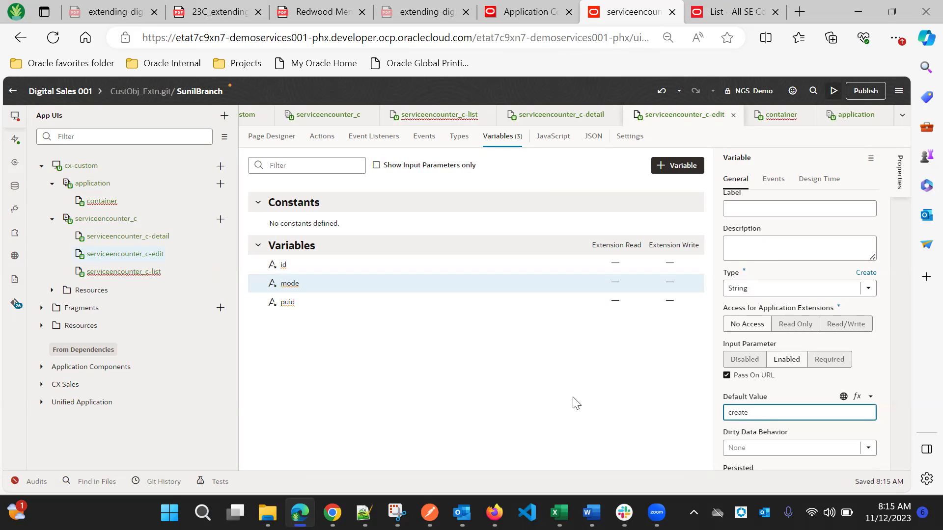
click(523, 393)
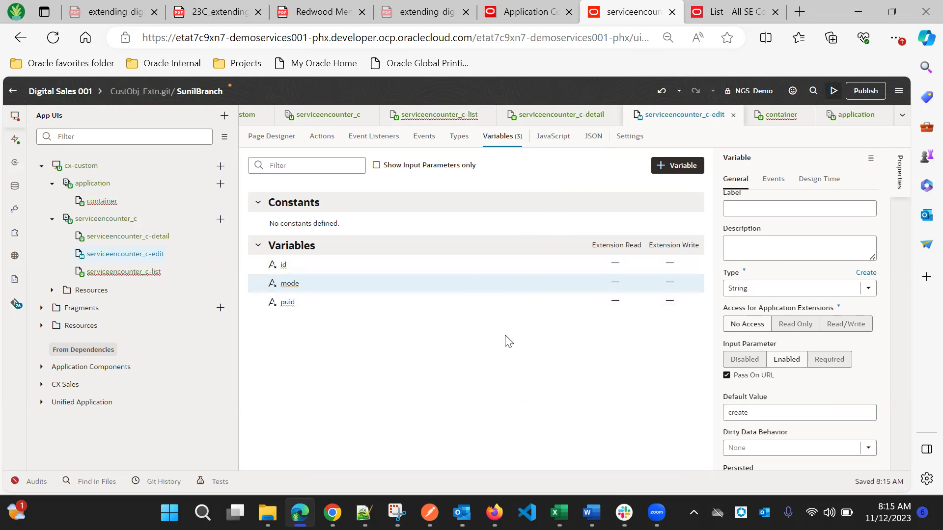
Return the edit page to its designer and find the guide's section on configuring the edit page using fragments
click(280, 138)
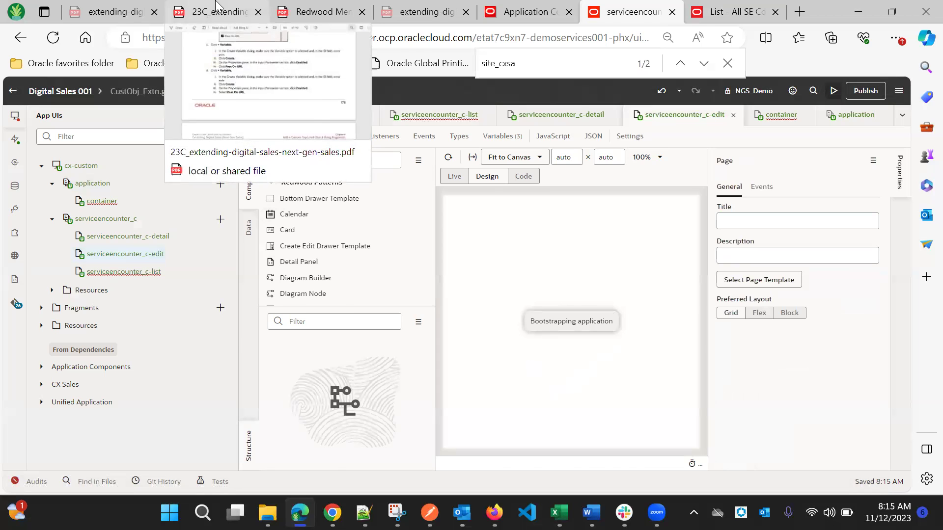
click(216, 7)
scroll(368, 295, up, 2)
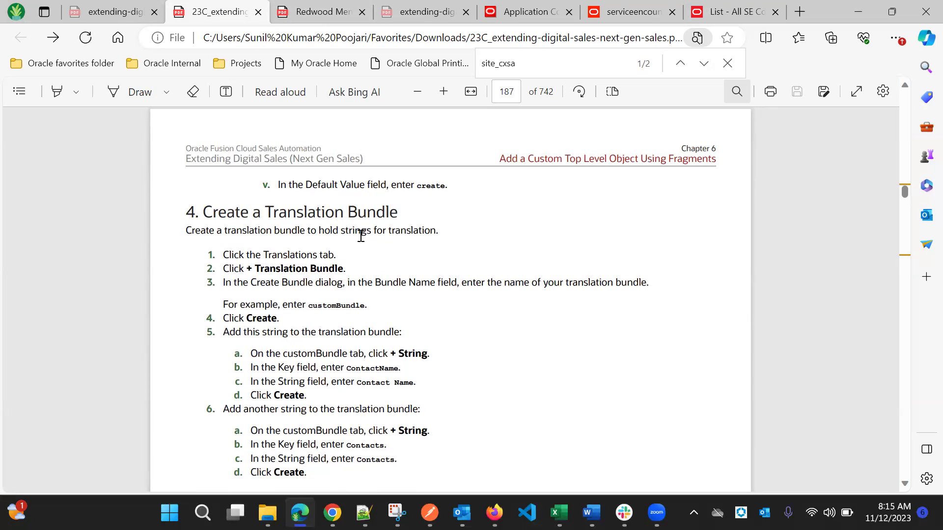
scroll(361, 236, down, 10)
scroll(361, 236, down, 15)
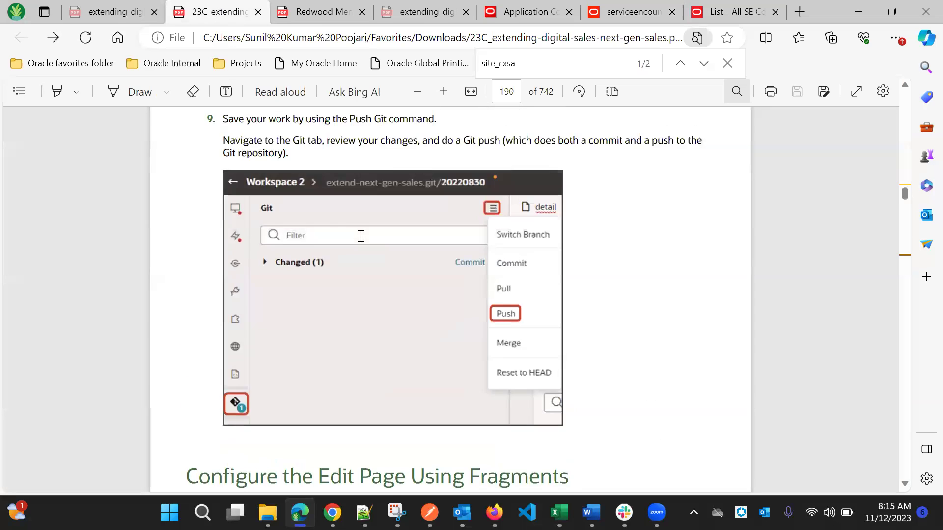
scroll(361, 236, up, 4)
scroll(361, 236, down, 7)
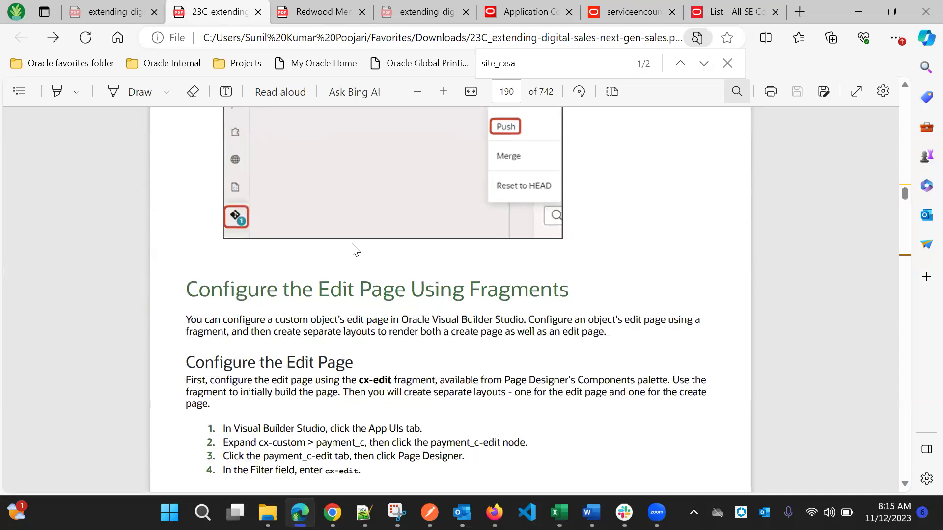
Read the guide's steps for adding the cx-edit fragment and its code parameters, and return to the edit page in the designer
scroll(354, 250, down, 8)
scroll(354, 250, up, 4)
scroll(355, 250, down, 5)
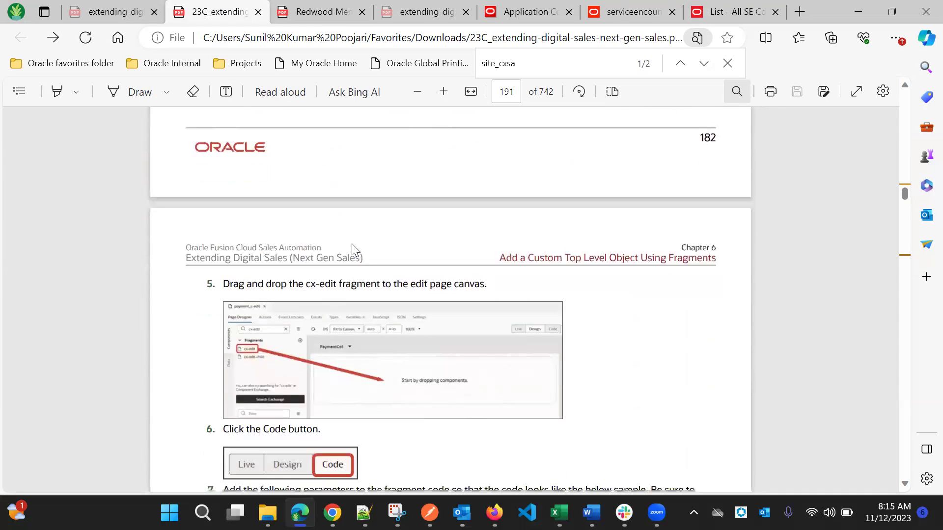
scroll(353, 250, down, 4)
scroll(346, 330, down, 1)
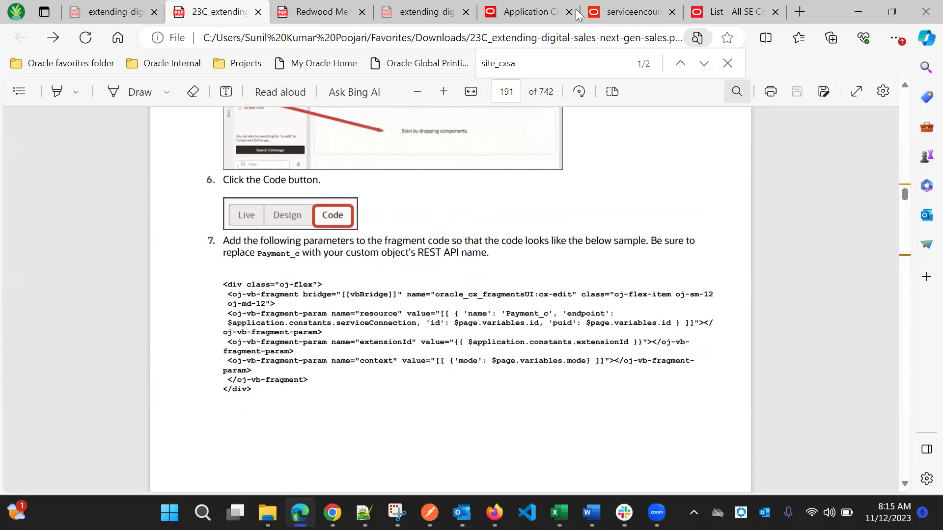
key(Escape)
click(633, 11)
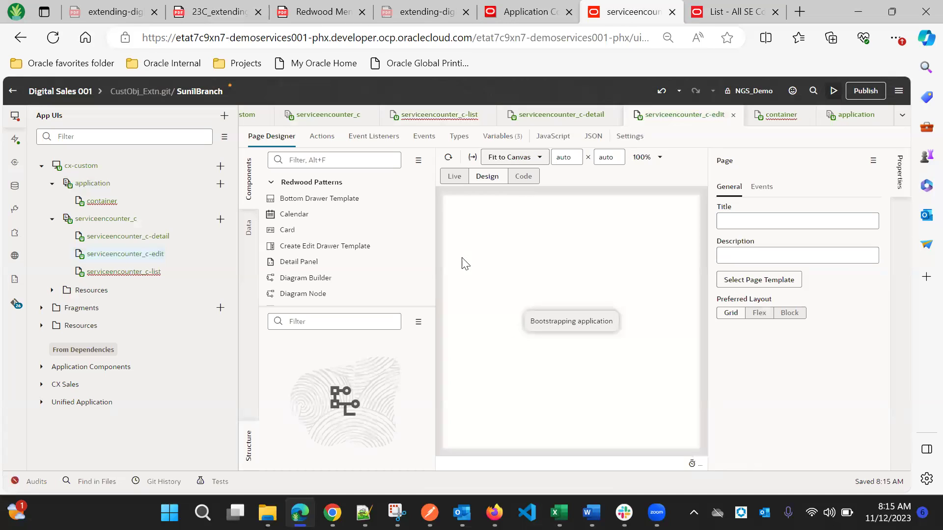
Filter the components by cx-, add the cx-edit fragment to the edit page canvas, and review its input parameters
click(304, 159)
text(cx-)
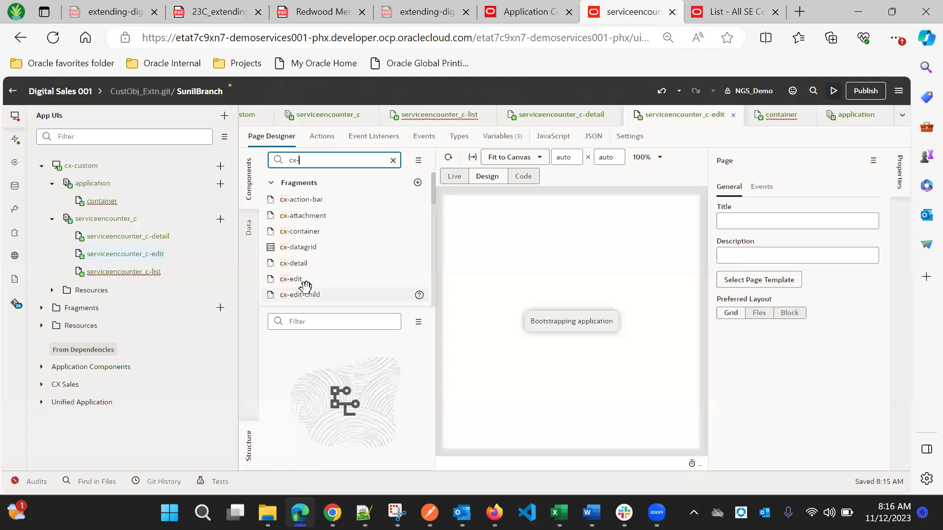
scroll(314, 269, down, 1)
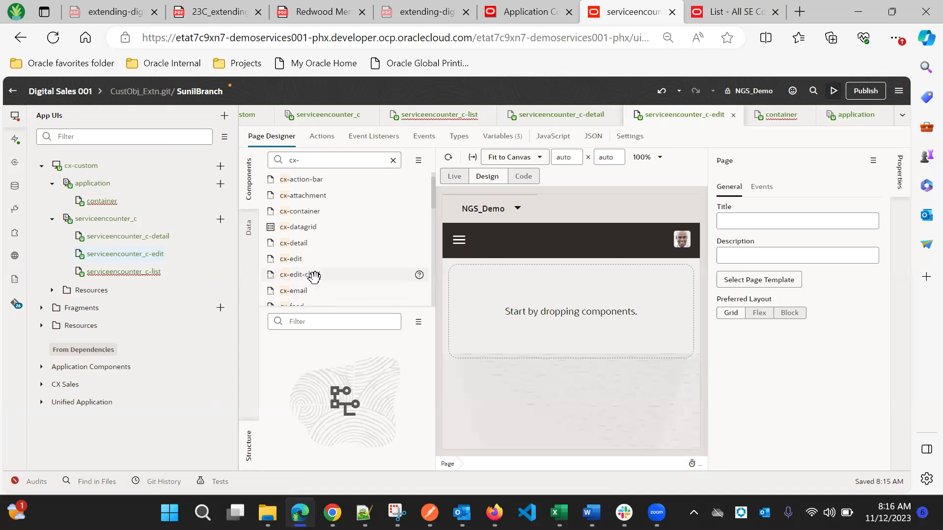
drag(294, 258, 504, 291)
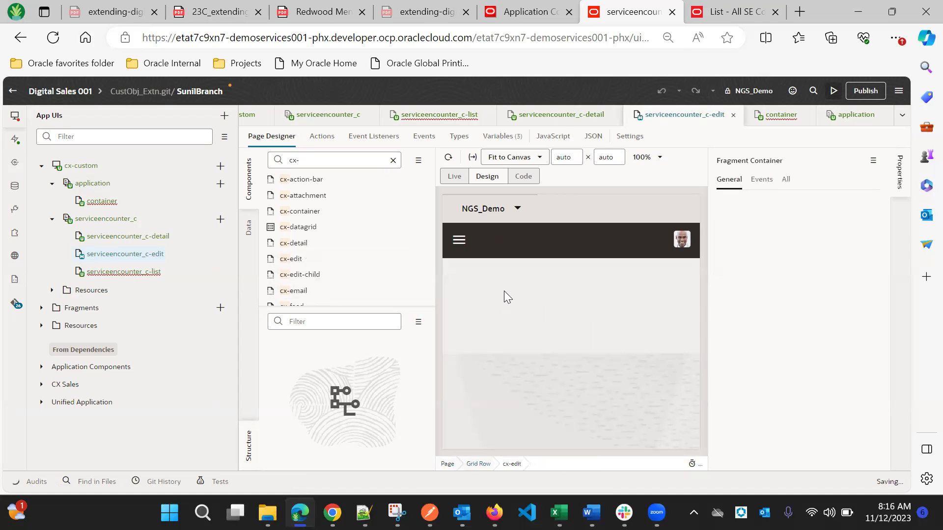
scroll(784, 403, down, 3)
scroll(776, 295, up, 3)
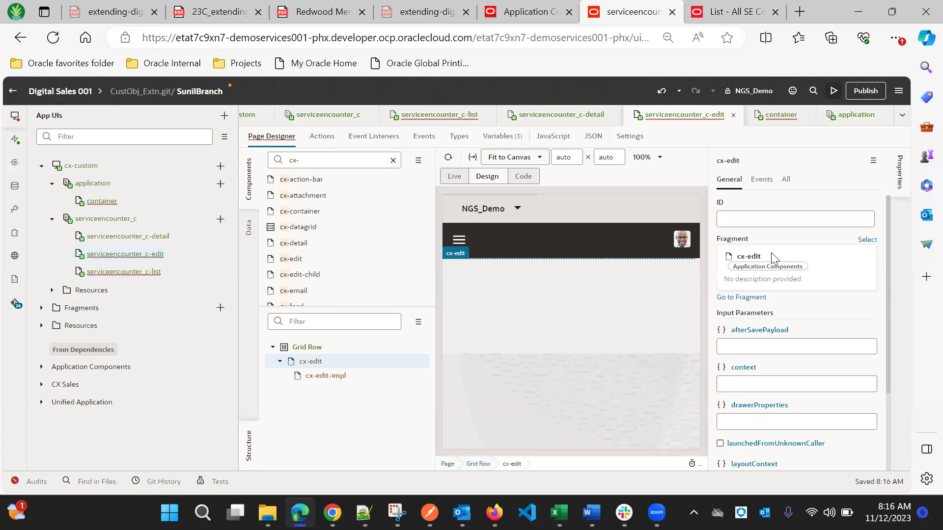
scroll(771, 253, down, 3)
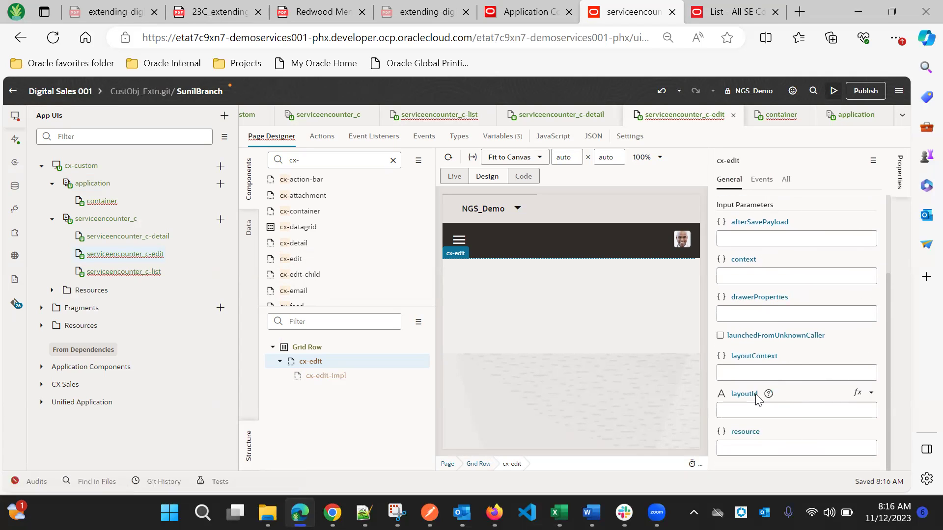
Show the edit page's code and place the cursor just before the closing oj-vb-fragment tag
click(526, 177)
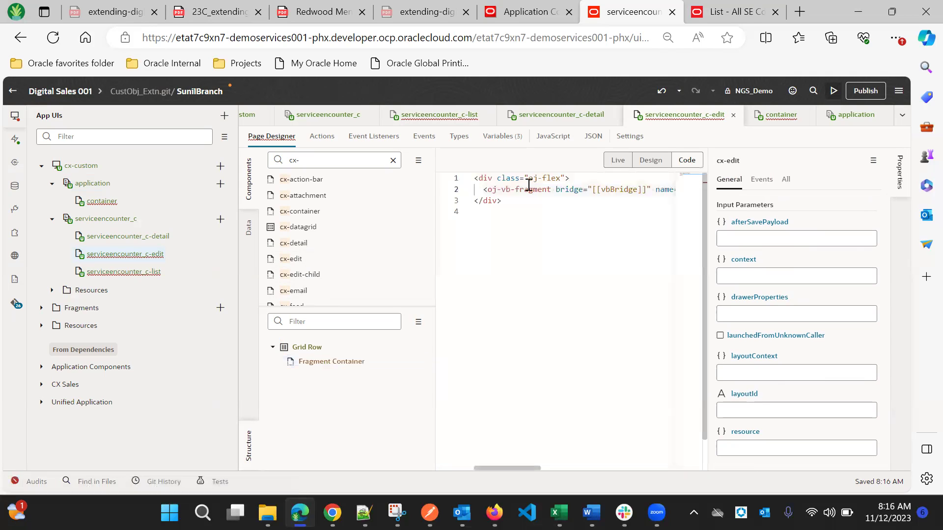
drag(522, 467, 660, 449)
click(583, 192)
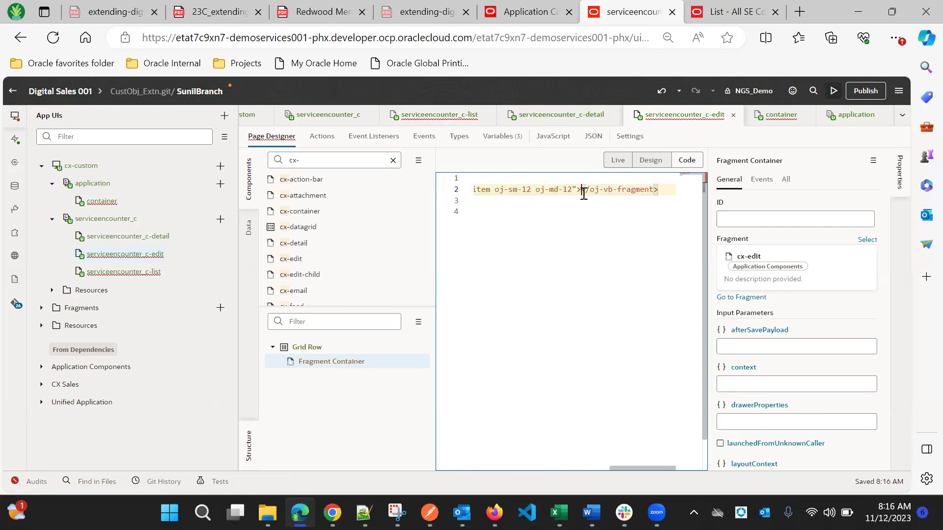
Insert three line breaks between the cx-edit fragment's opening and closing tags in the serviceencounter_c-edit page code
key(Return)
key(Return)
key(Return)
Copy the resource, extensionId and context parameter lines from the sample code in the 23C guide PDF and paste them inside the cx-edit fragment
key(alt)
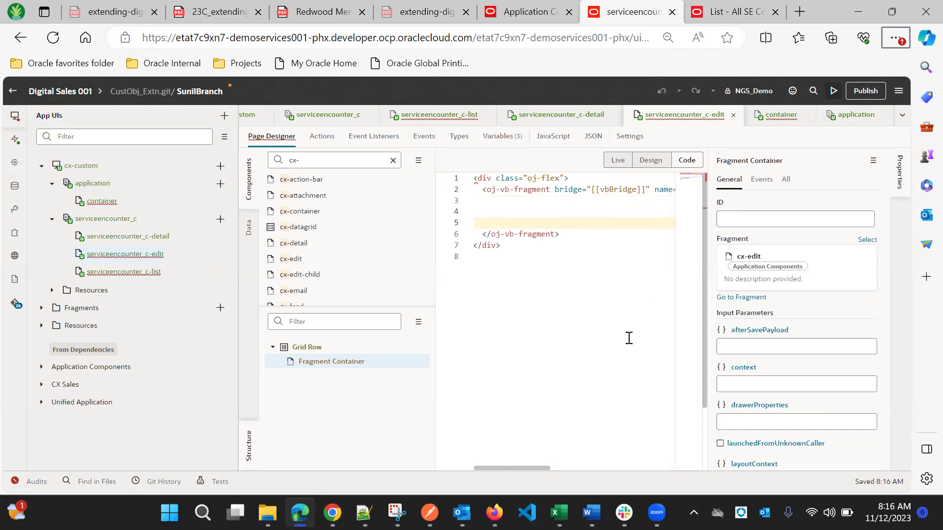
key(alt+Tab)
key(alt+Tab)
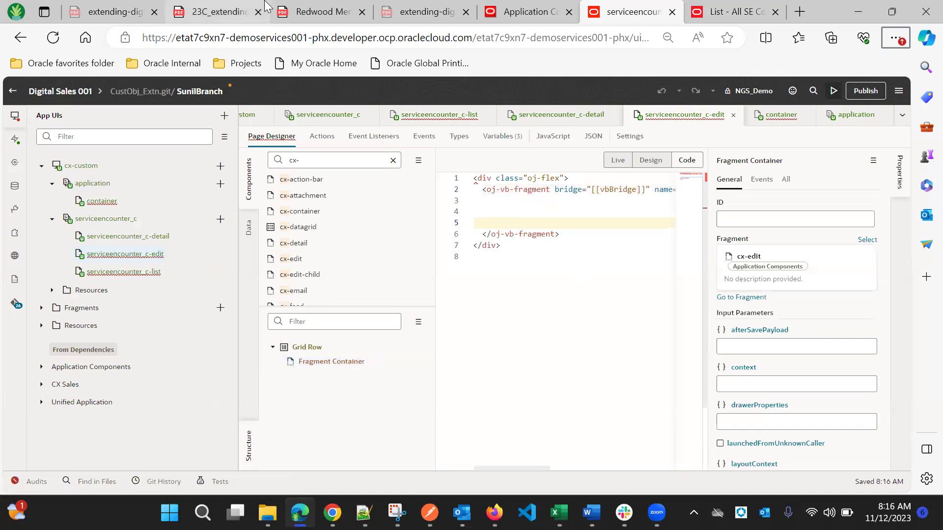
click(216, 12)
scroll(325, 302, down, 3)
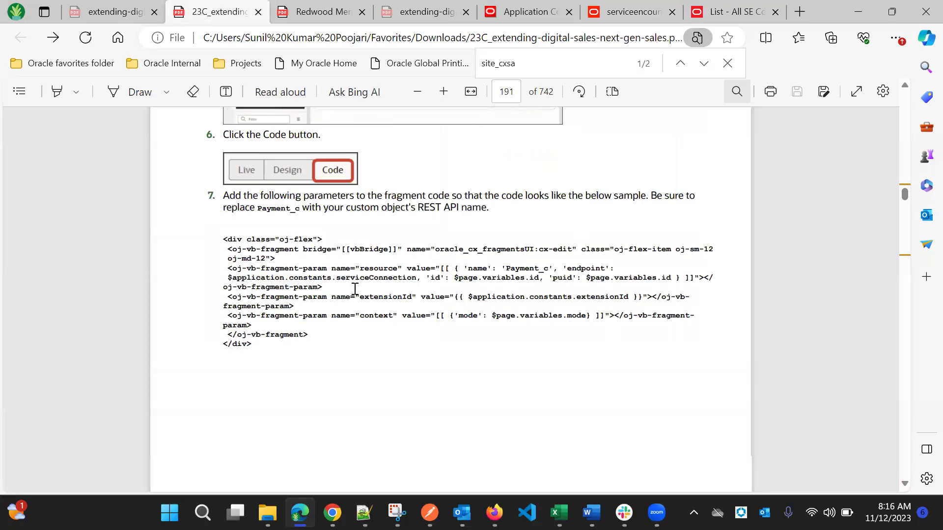
drag(225, 192, 255, 247)
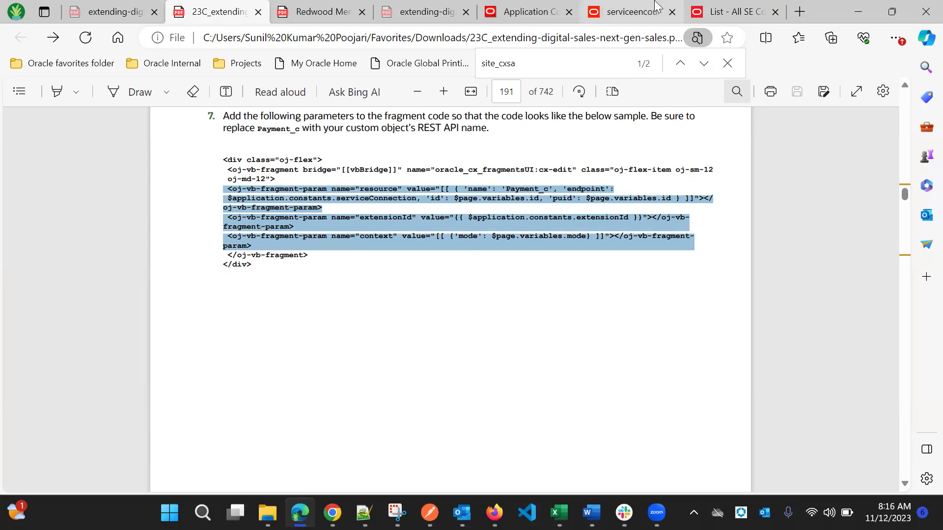
click(633, 11)
click(482, 207)
key(ctrl+v)
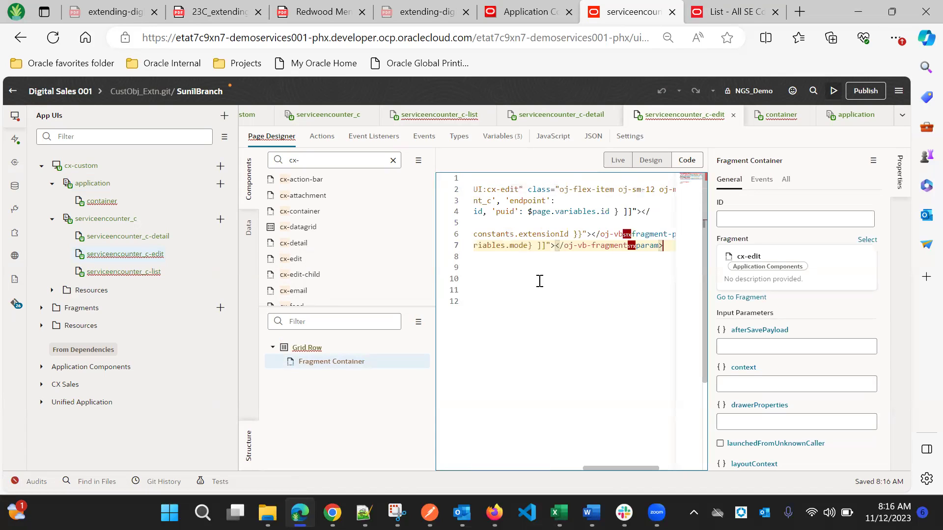
Replace the invalid characters in the closing tags of the extensionId and context parameters with hyphens
click(633, 237)
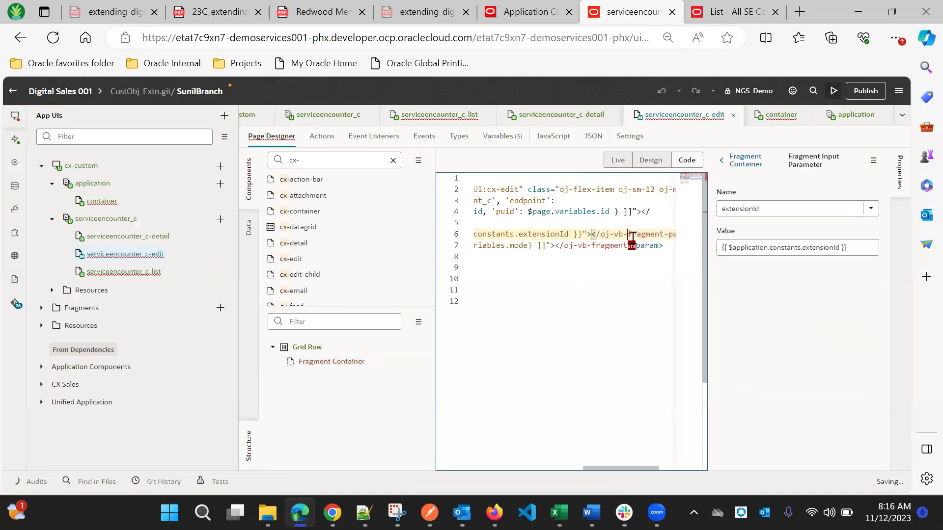
click(636, 247)
key(BackSpace)
text(-)
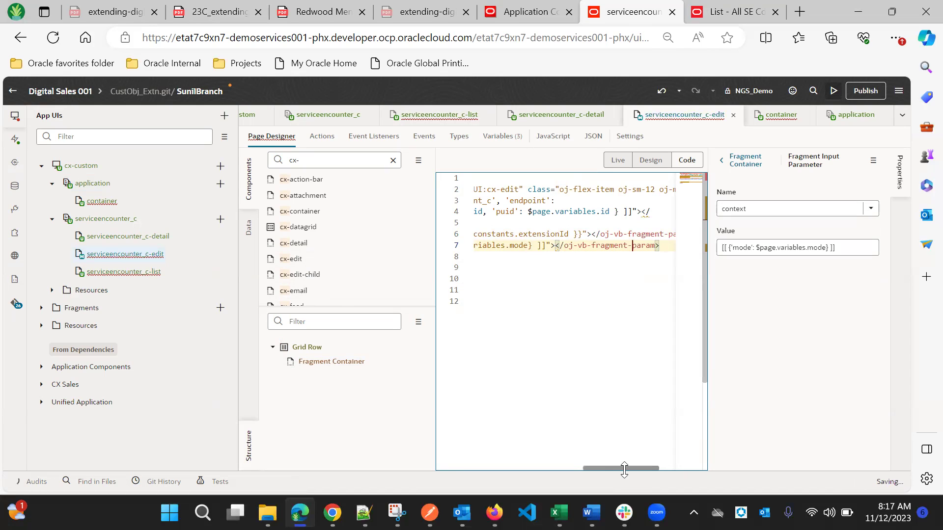
Repair the resource parameter's split closing tag so that </oj-vb-fragment-param> stands on its own line
mouse_move(630, 467)
mouse_down()
mouse_move(559, 450)
mouse_move(630, 471)
mouse_up()
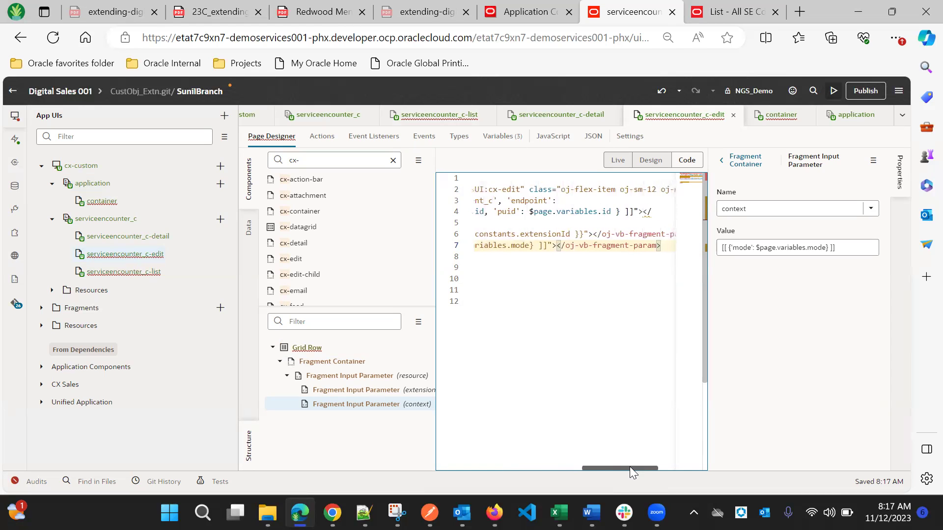
drag(627, 466, 482, 448)
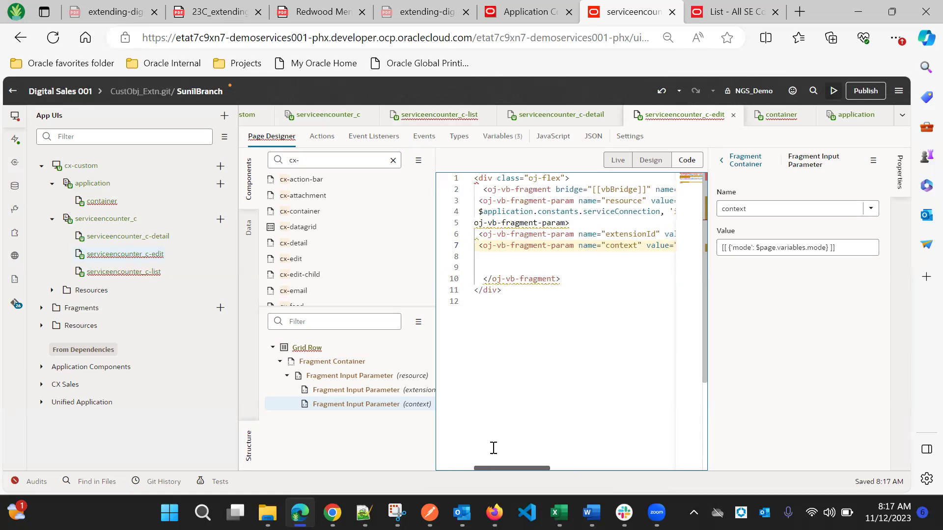
scroll(555, 446, right, 5)
click(597, 211)
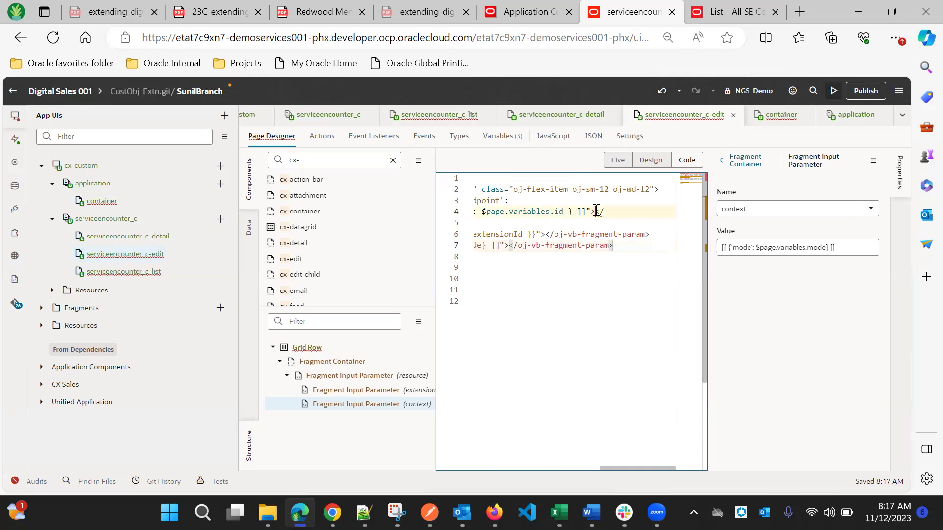
key(Return)
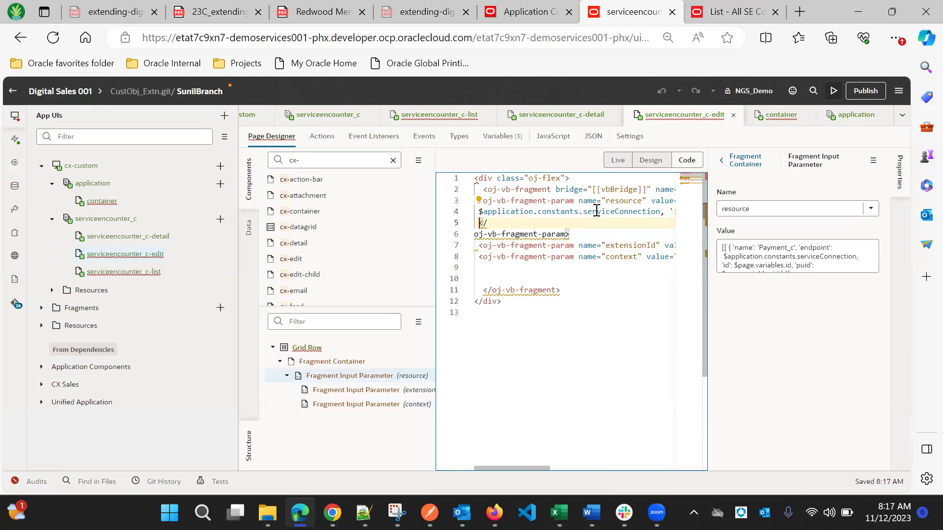
key(Delete)
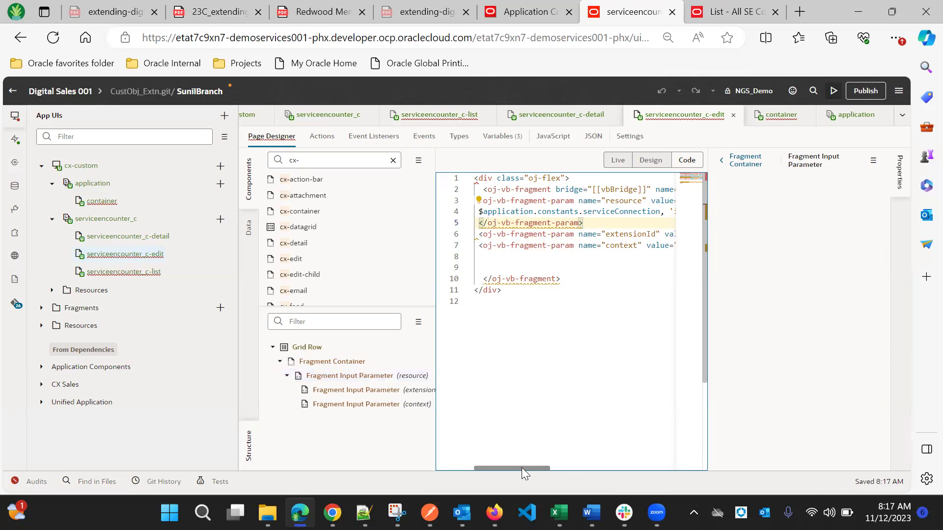
Replace the Payment_c object name in the resource parameter with ServiceEncounter_c
drag(522, 467, 590, 469)
click(578, 198)
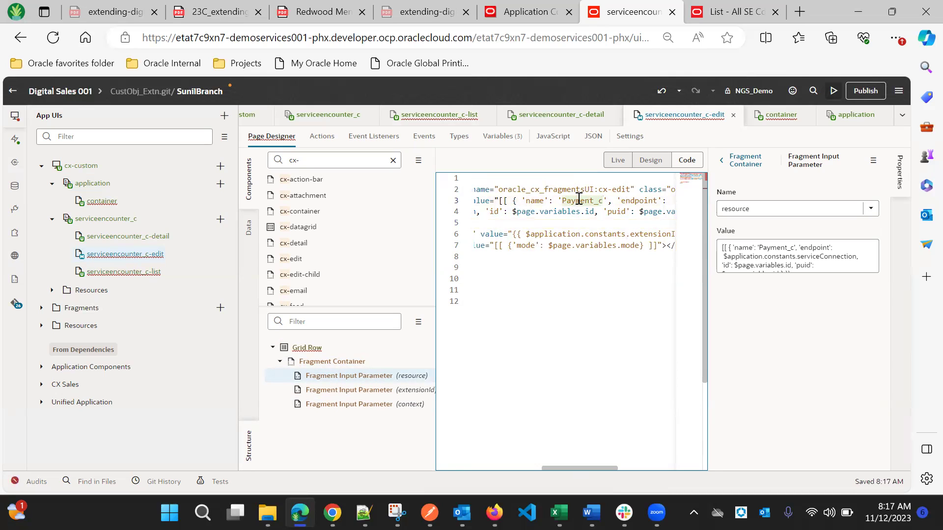
text(ServiceEn)
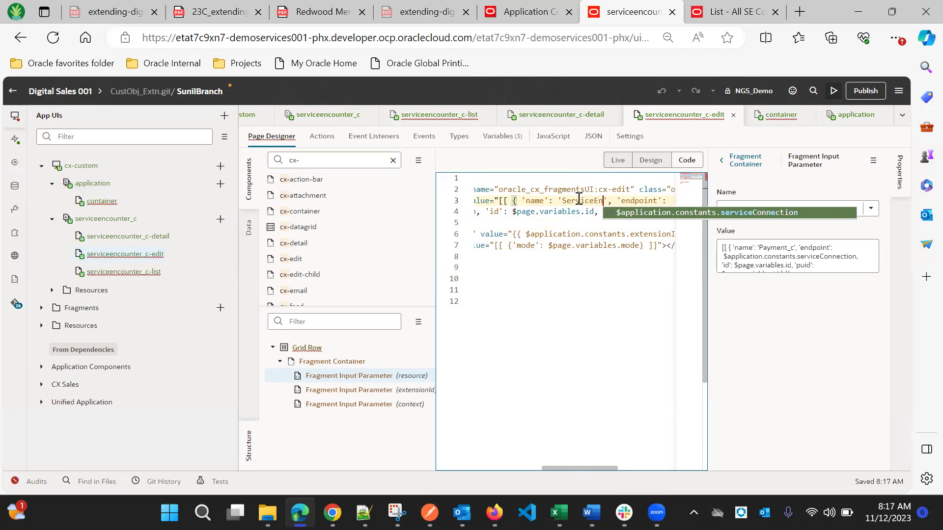
text(count)
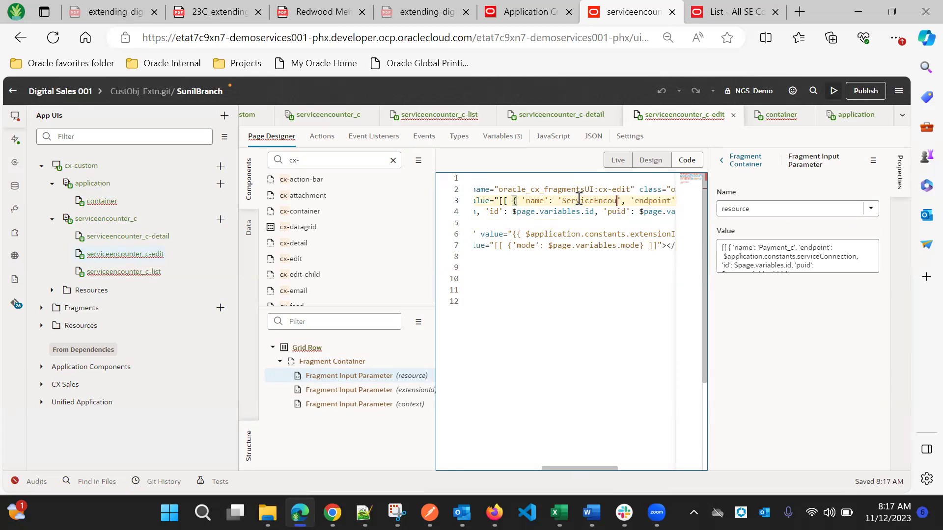
text(er_c)
Review the edited fragment code and preview the serviceencounter_c-edit page in Design view
drag(560, 468, 647, 471)
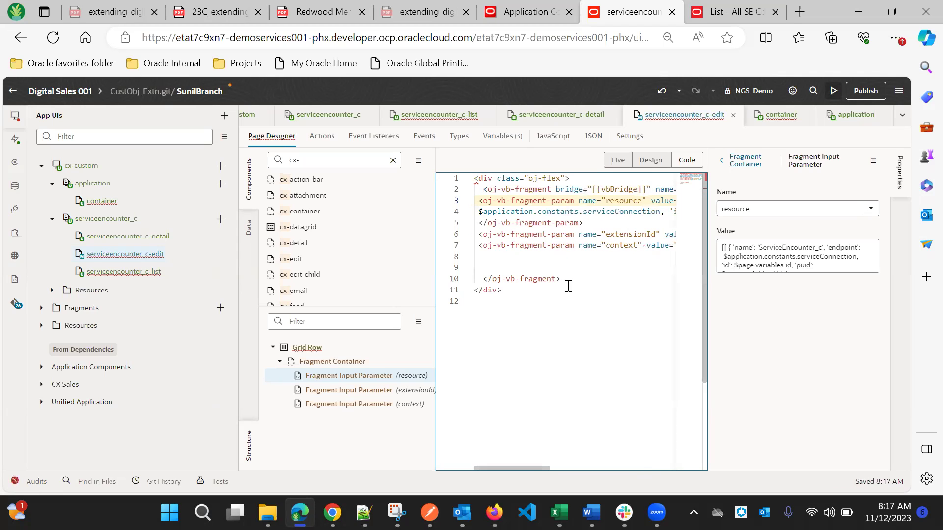
drag(504, 466, 502, 427)
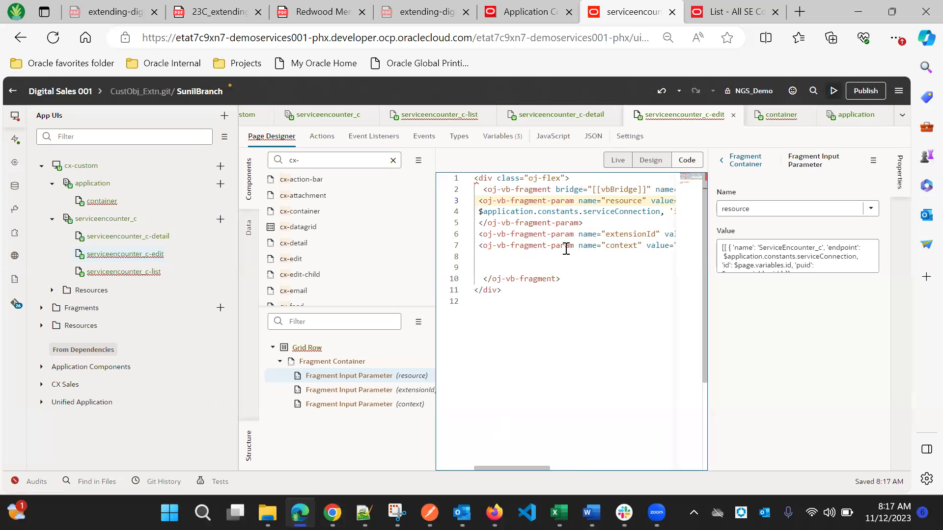
click(650, 160)
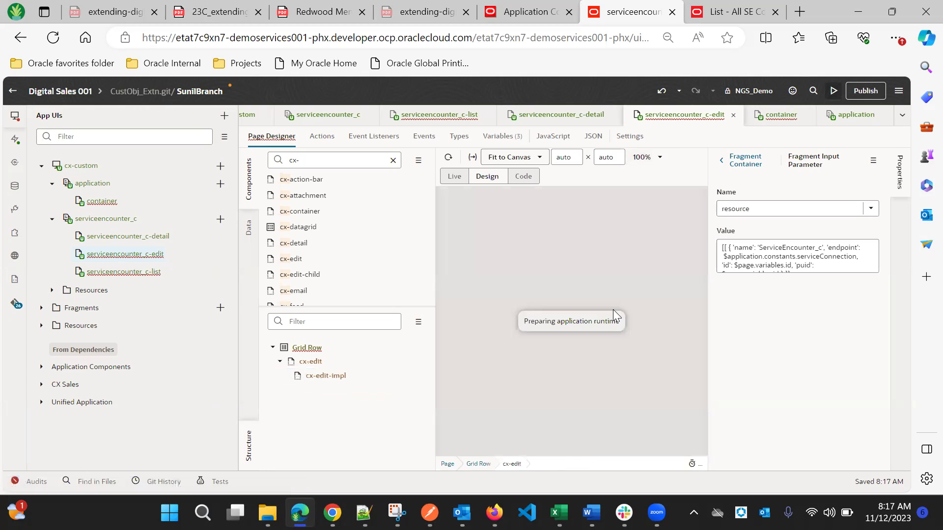
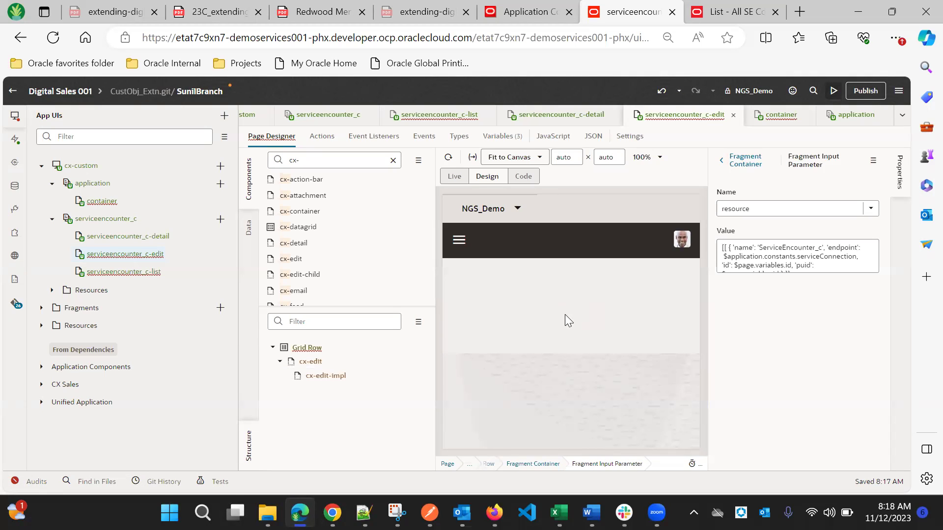
Create a layout using the ServiceEncounter_c object under cx-custom as its data source
click(16, 141)
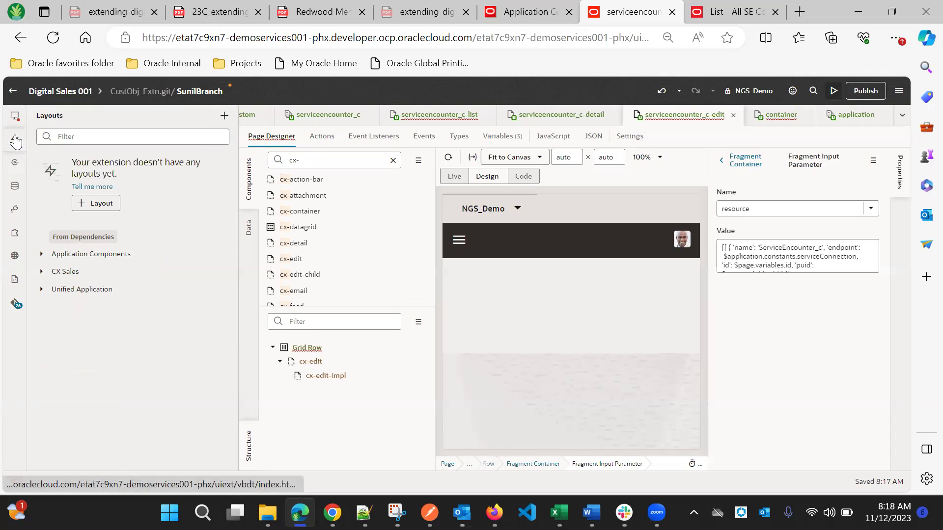
click(108, 203)
click(118, 222)
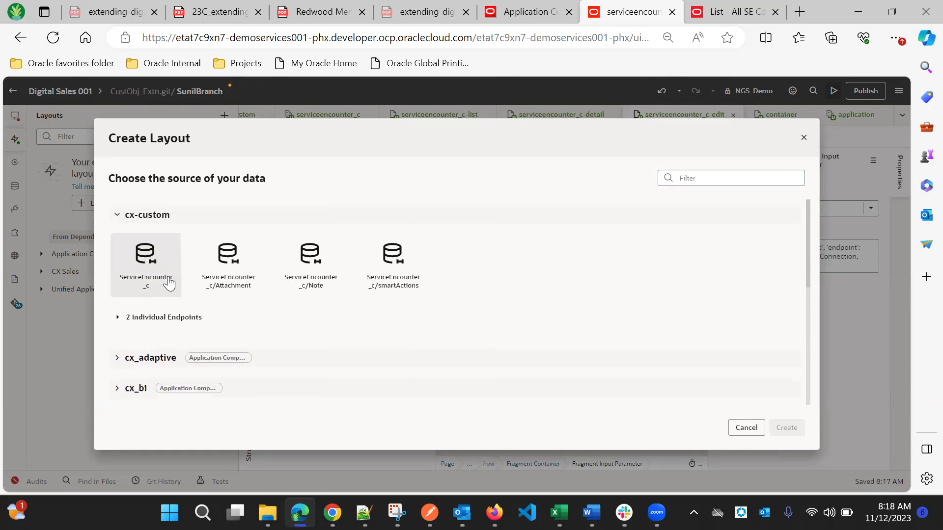
click(152, 265)
click(781, 433)
Create a Dynamic Form rule set labelled "Create Layout" with the ID CreateLayout
click(575, 431)
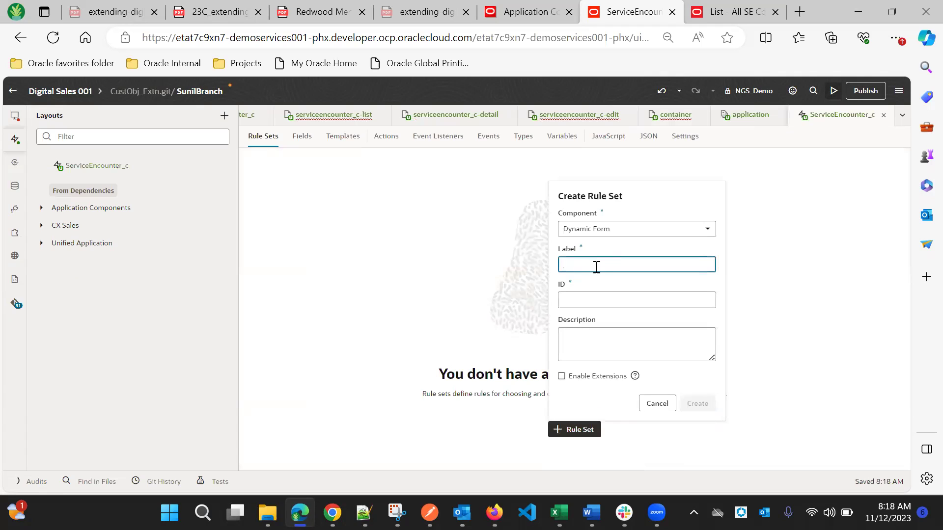
text(Create Layout)
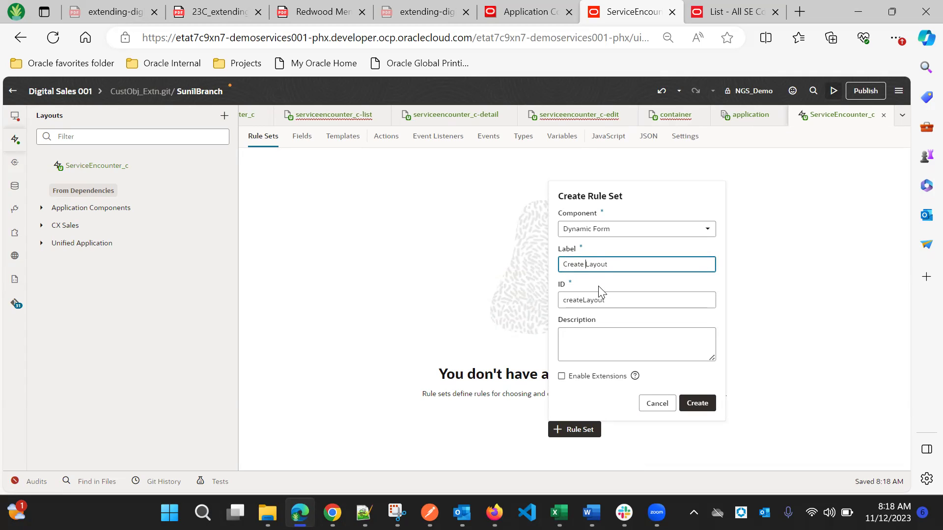
double_click(568, 304)
text(CreateLayout)
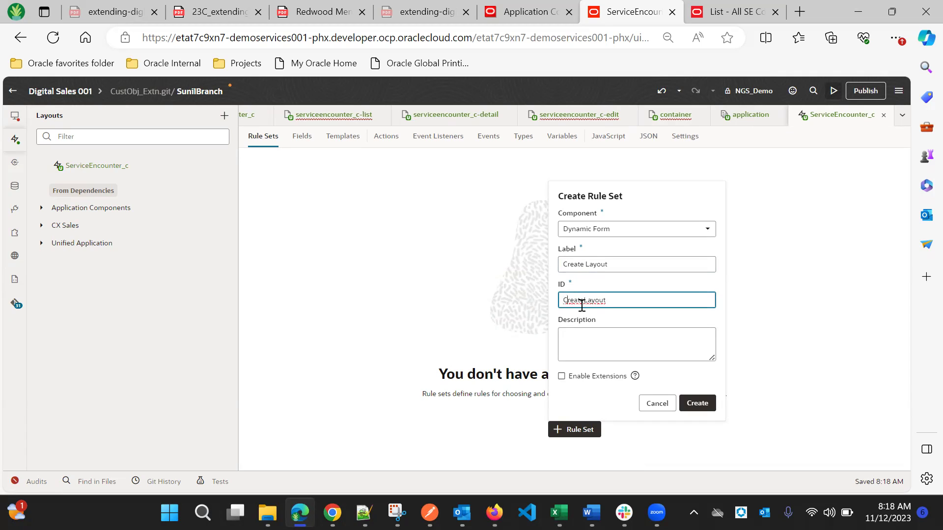
right_click(615, 306)
click(622, 286)
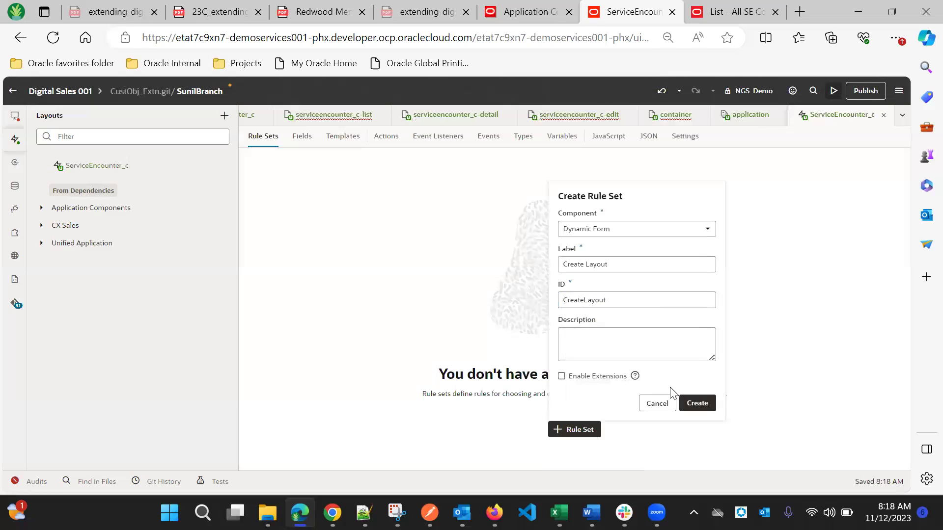
click(699, 406)
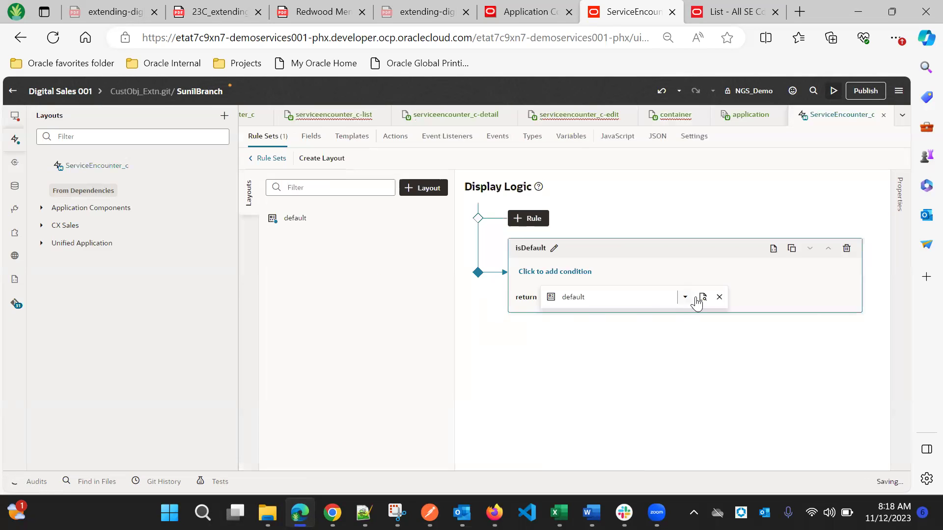
Open the rule set's default layout and choose the simple layout for selecting fields to display
click(701, 297)
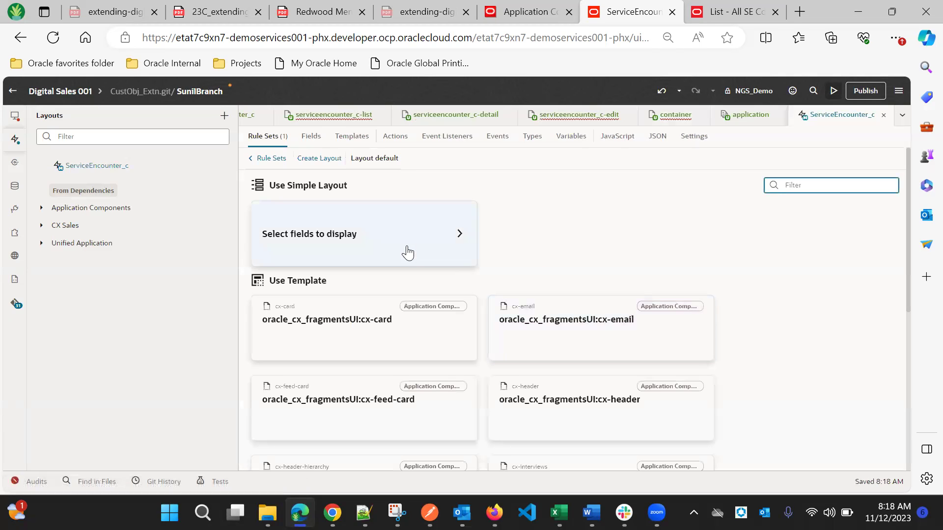
scroll(408, 253, down, 6)
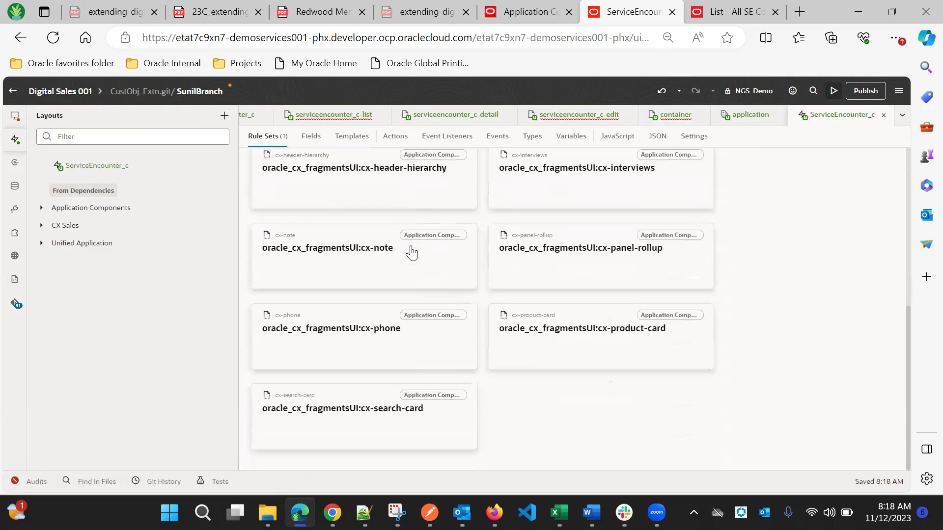
scroll(412, 252, up, 6)
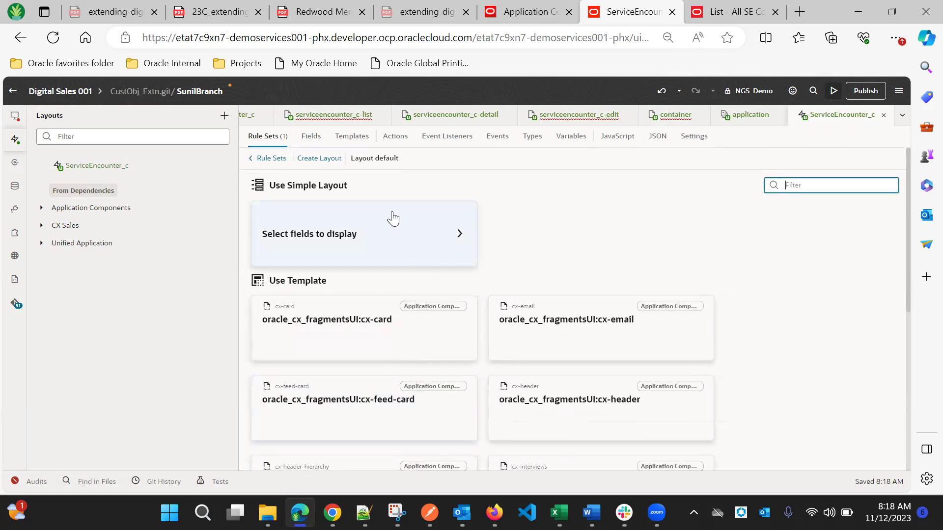
click(401, 228)
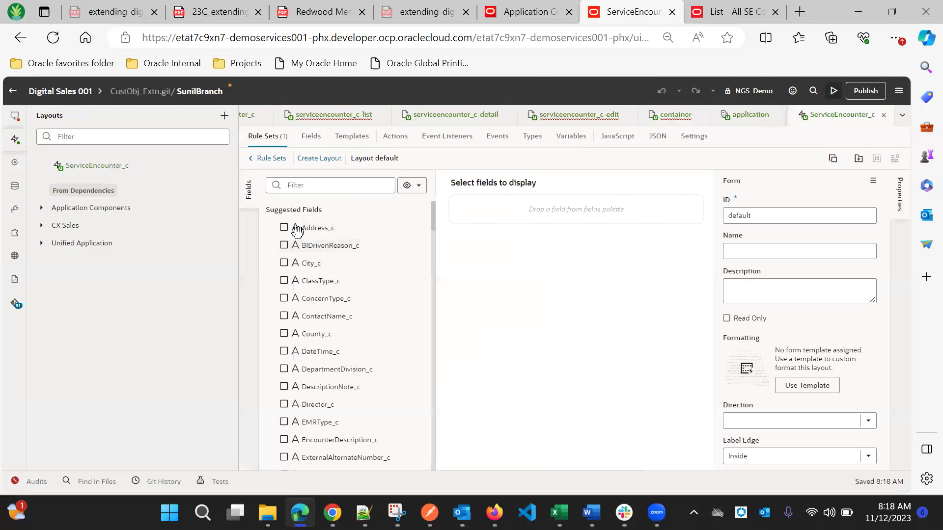
Add Address_c, BIDrivenReason_c, City_c, ConcernType_c, DateTime_c, DepartmentDivision_c and Director_c to the default layout
click(296, 229)
click(300, 245)
click(301, 263)
click(301, 298)
click(309, 354)
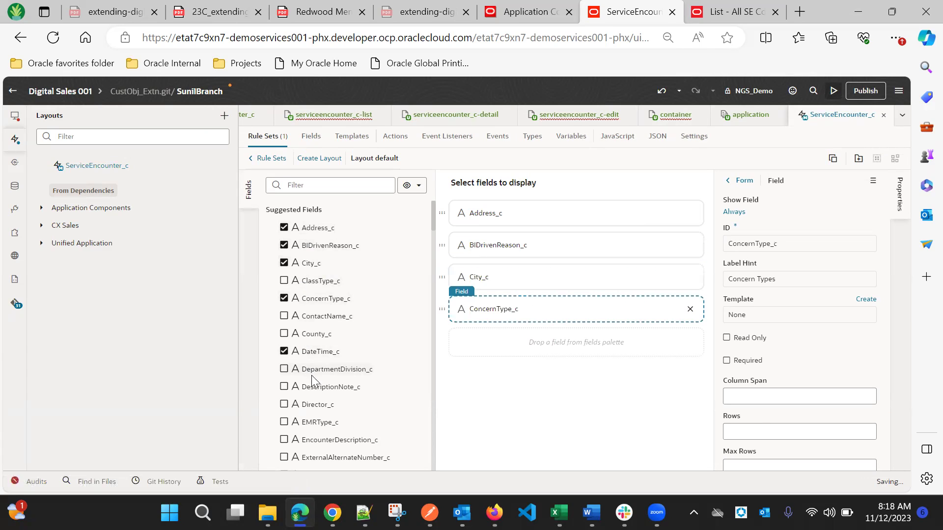
click(308, 409)
Add ExternalAlternateNumber_c, EncounterDescription_c and OfficeNumber_c to the Create Layout rule set's default layout
scroll(311, 450, down, 2)
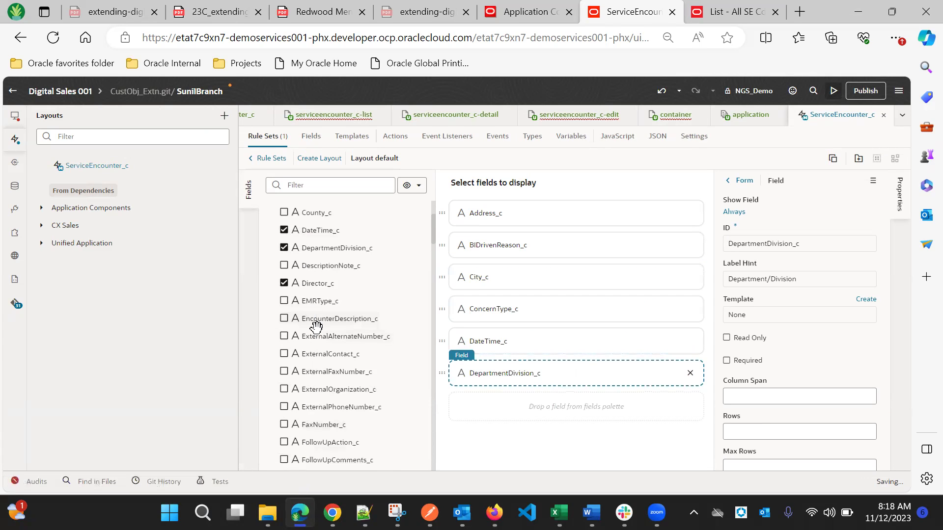
click(314, 333)
click(313, 318)
scroll(312, 358, down, 1)
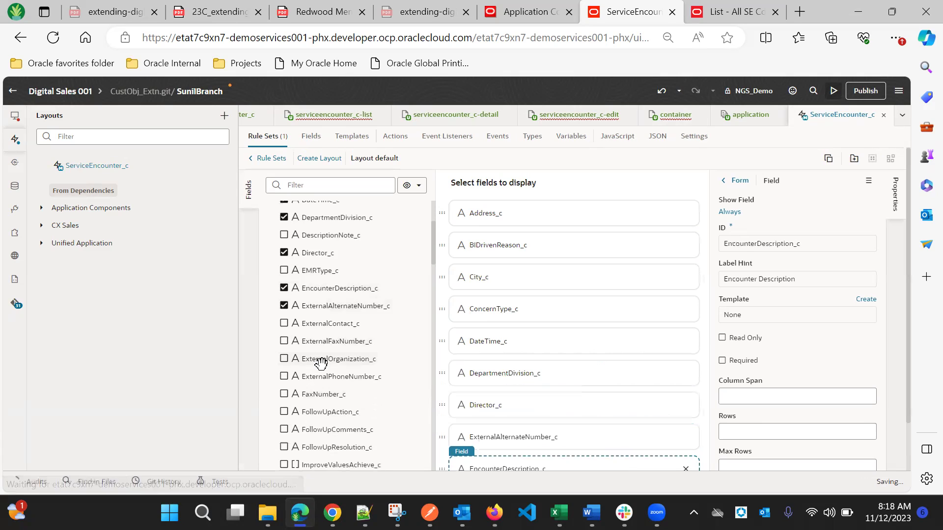
scroll(322, 372, down, 4)
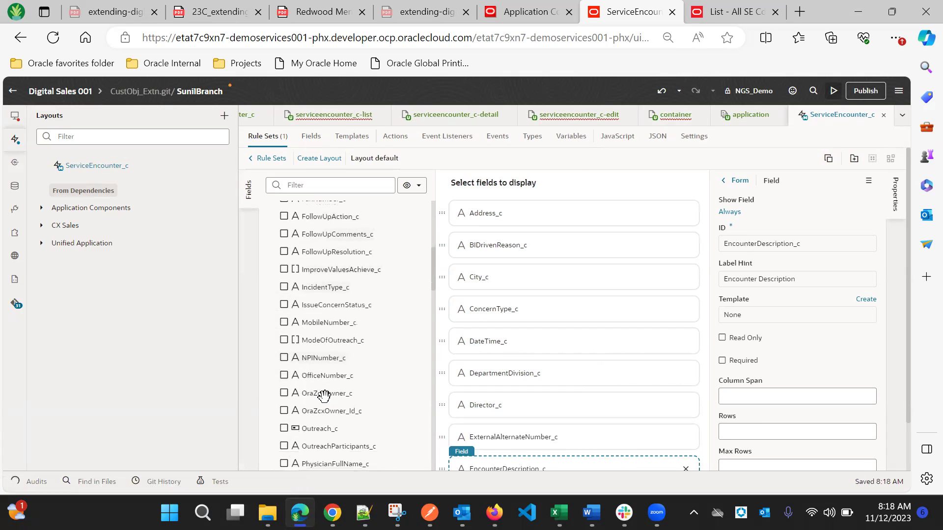
click(320, 376)
scroll(325, 385, down, 7)
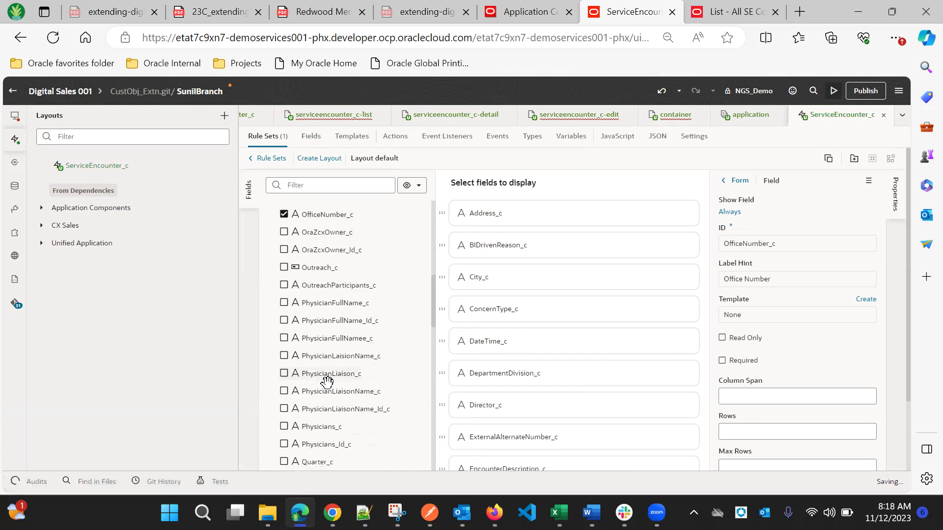
scroll(327, 392, down, 2)
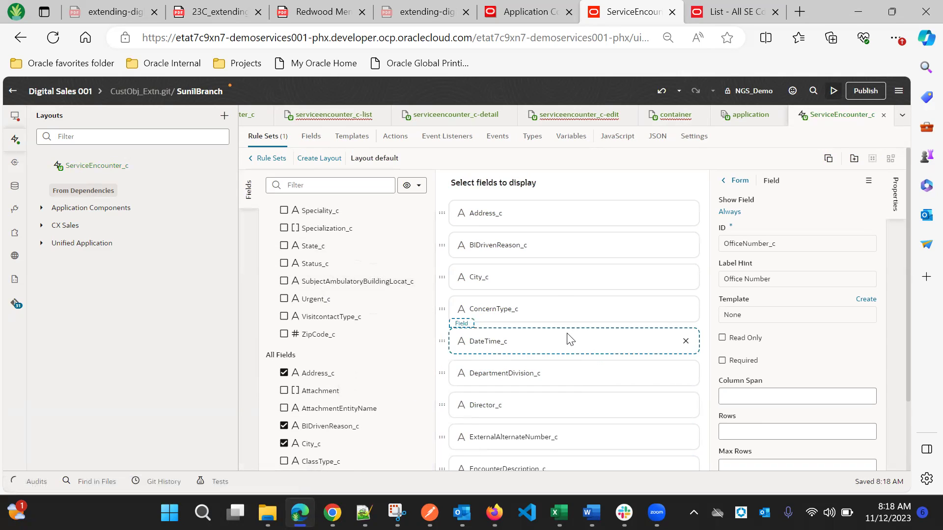
scroll(349, 290, up, 3)
scroll(334, 294, up, 5)
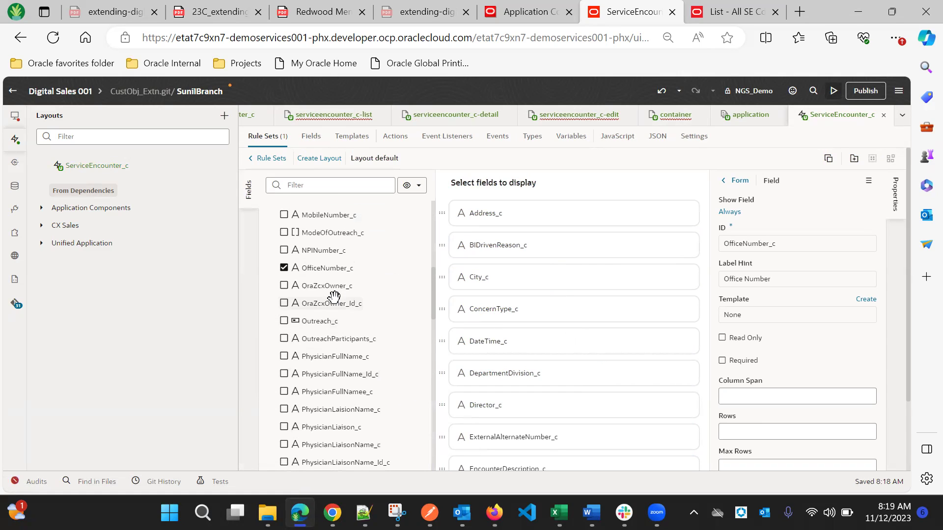
scroll(332, 289, up, 10)
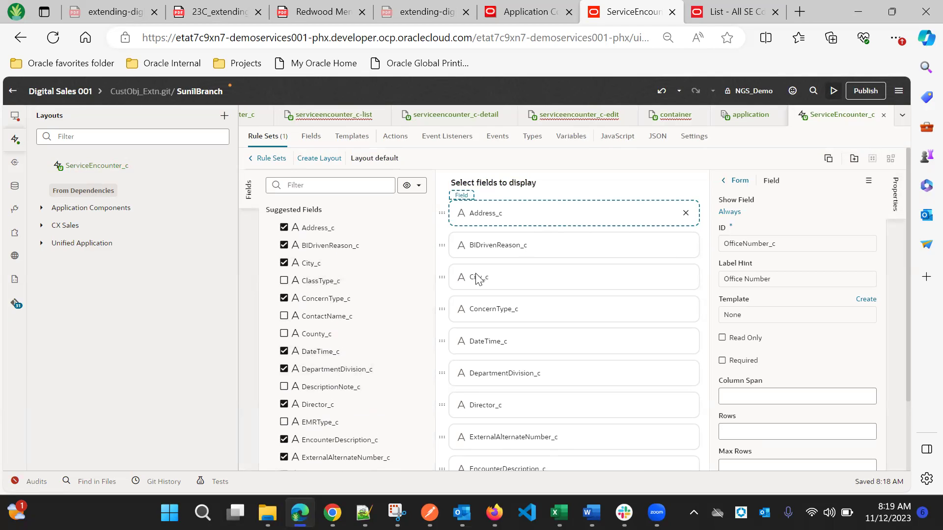
Create a Dynamic Form rule set labelled "Edit Layout" with the ID EditLayout
click(270, 158)
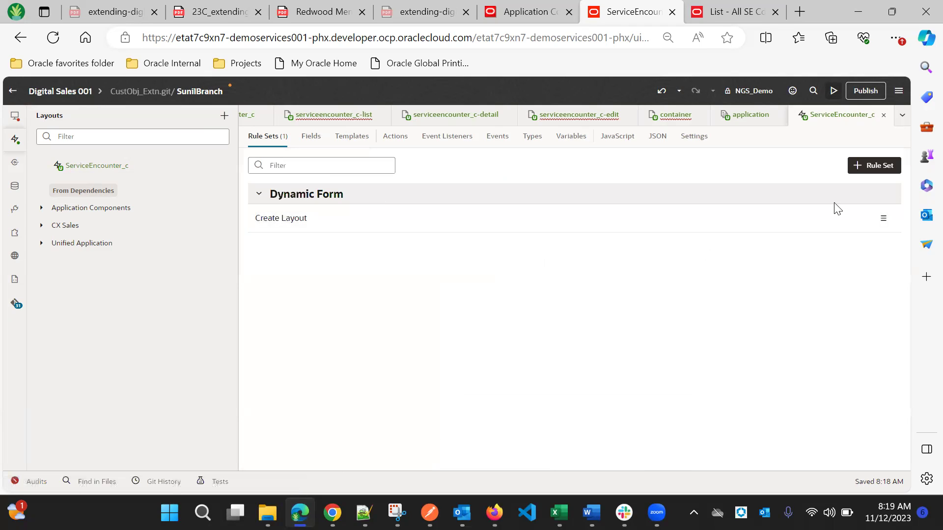
click(879, 166)
click(758, 257)
text(E)
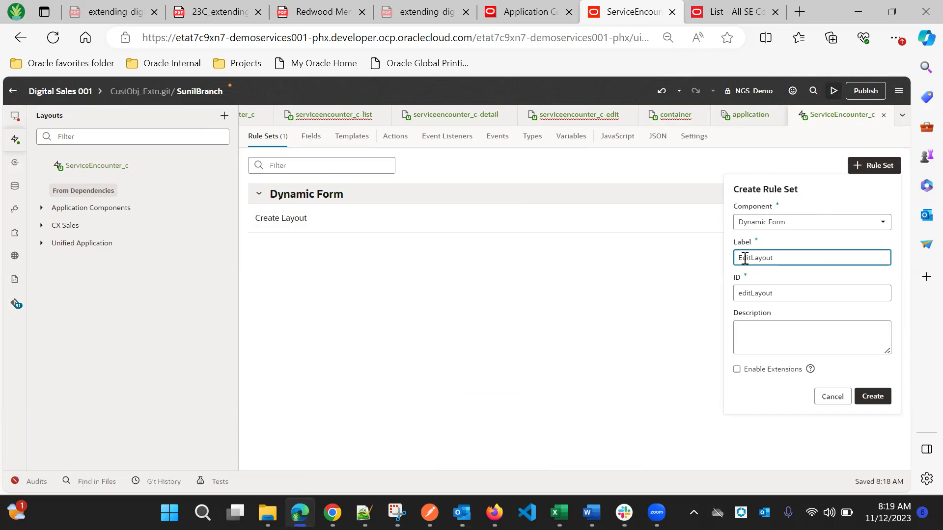
text(dit Layout)
click(751, 258)
click(743, 293)
key(BackSpace)
text(E)
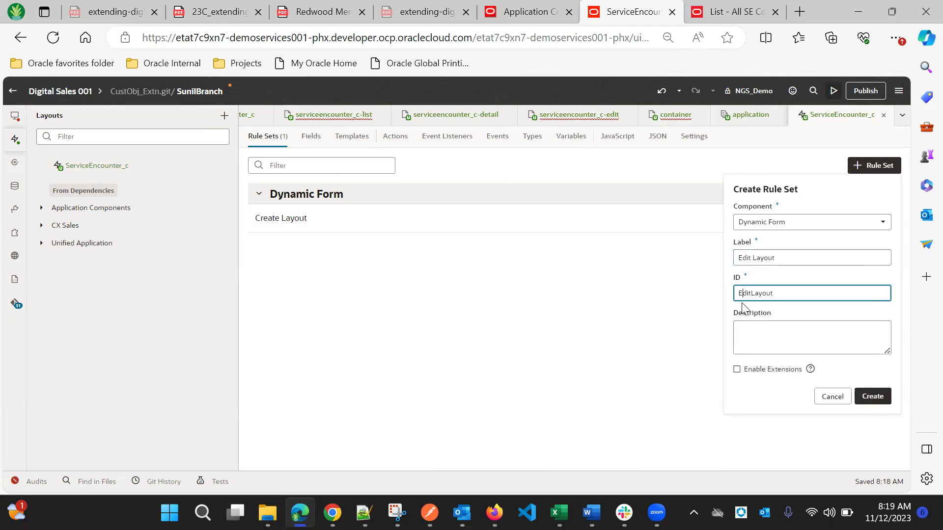
click(786, 296)
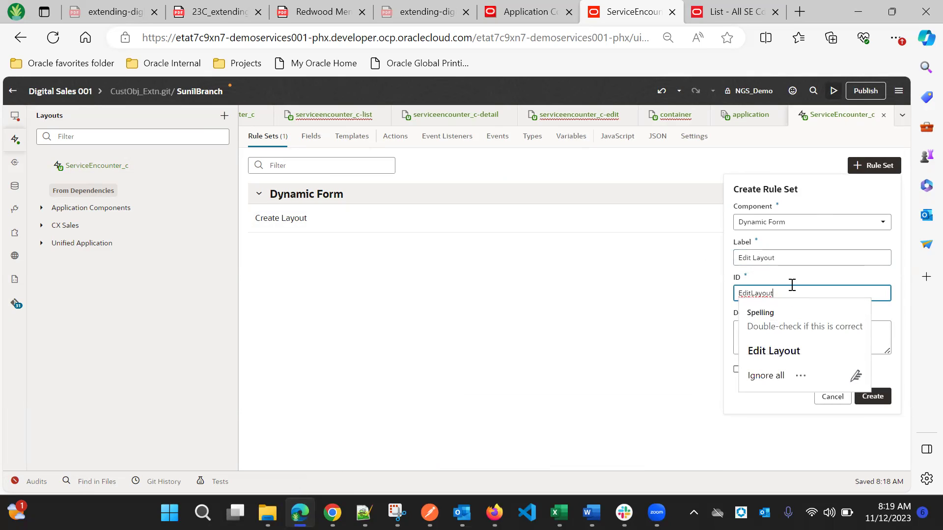
click(793, 304)
click(858, 396)
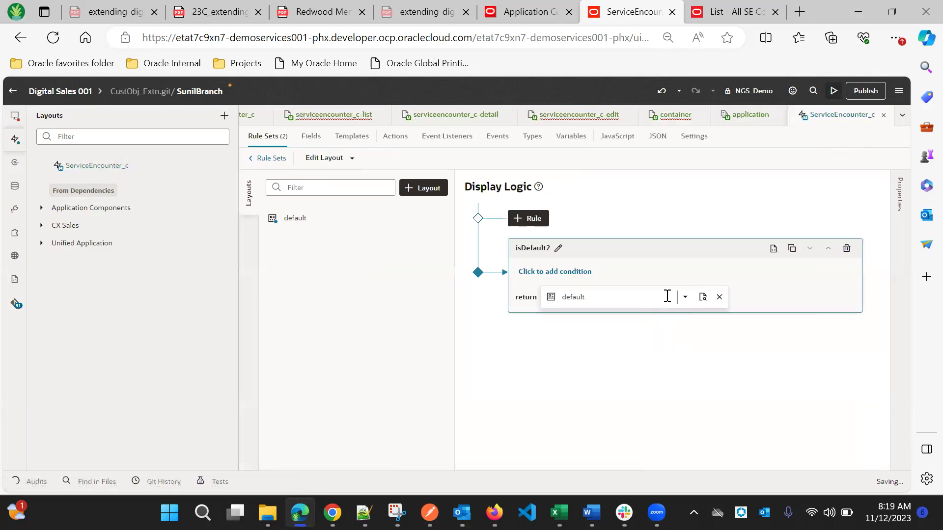
Open Edit Layout's default layout as a simple layout and add Address_c, BIDrivenReason_c, City_c, ClassType_c, ConcernType_c and County_c
click(702, 297)
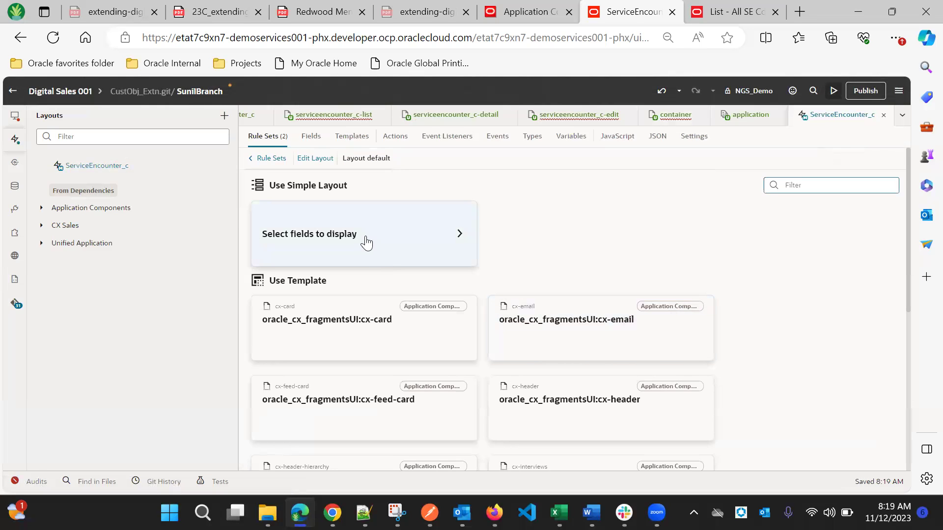
click(368, 242)
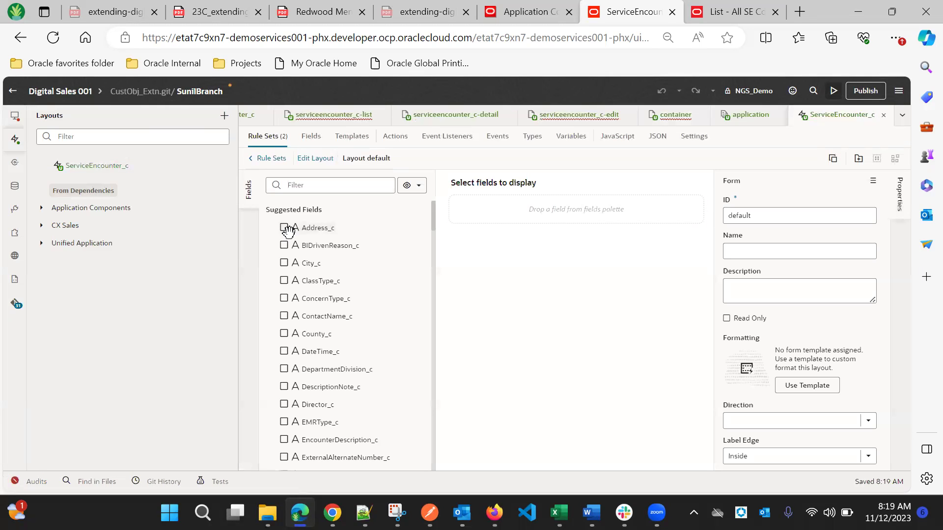
click(284, 228)
click(284, 245)
click(289, 263)
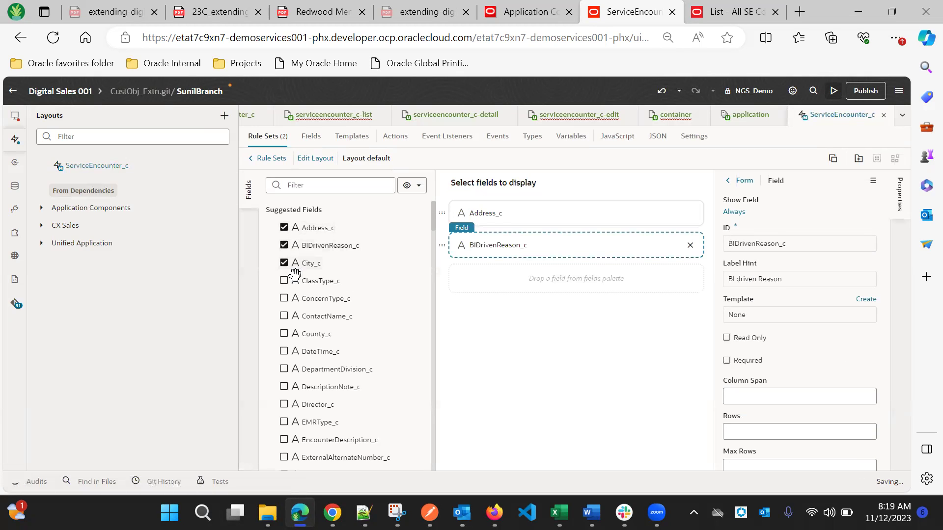
click(293, 280)
click(299, 298)
click(297, 333)
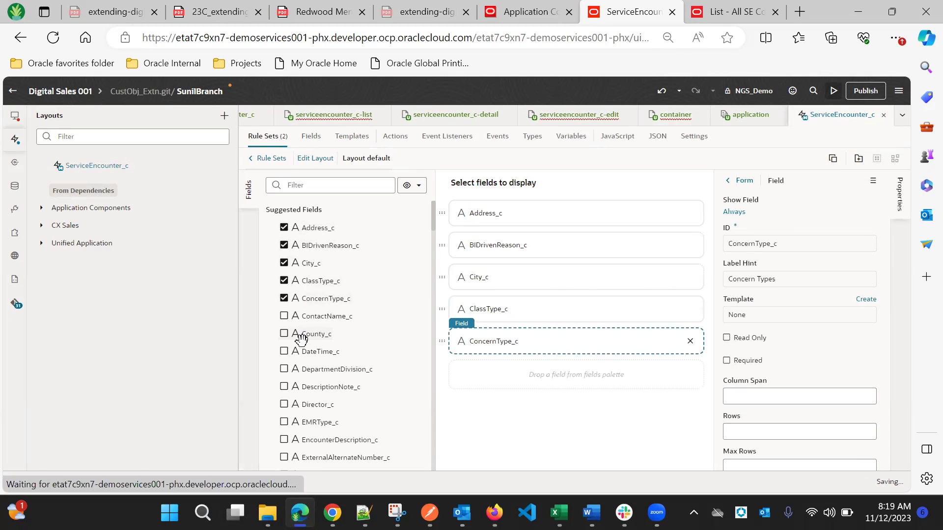
Add DateTime_c, Director_c, EncounterDescription_c, DepartmentDivision_c, DescriptionNote_c, EMRType_c and ExternalAlternateNumber_c to Edit Layout's default layout
click(300, 351)
click(297, 404)
click(302, 439)
click(301, 369)
click(301, 387)
click(301, 422)
click(300, 458)
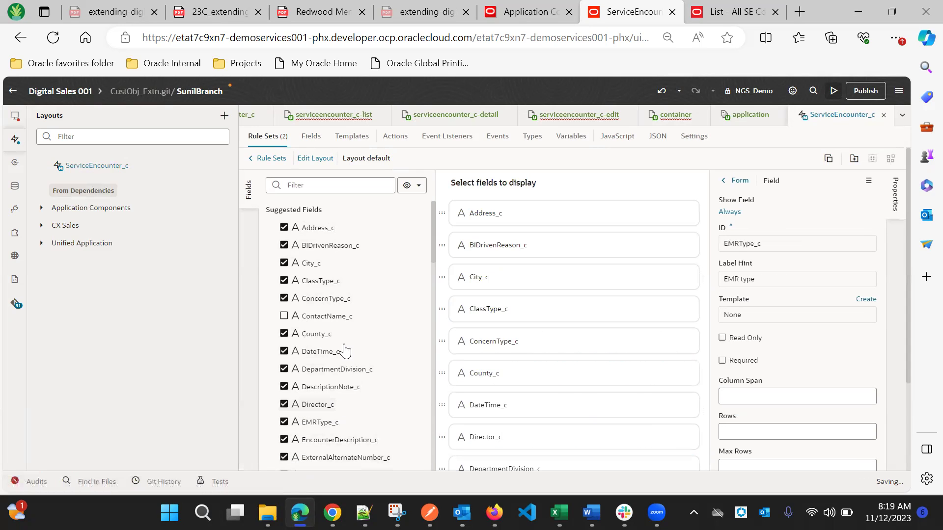
scroll(320, 339, down, 3)
Reopen Edit Layout's default layout and set the form's maximum number of columns to 2
click(734, 395)
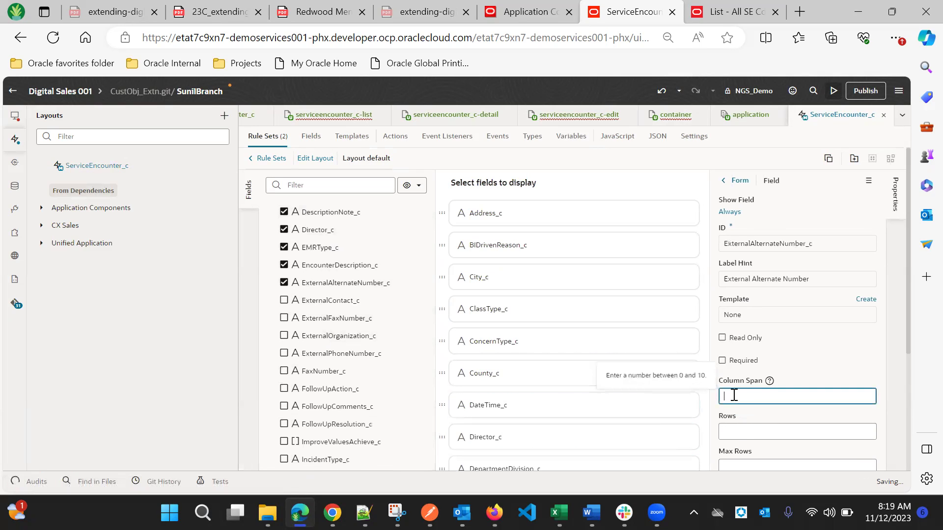
scroll(344, 285, up, 3)
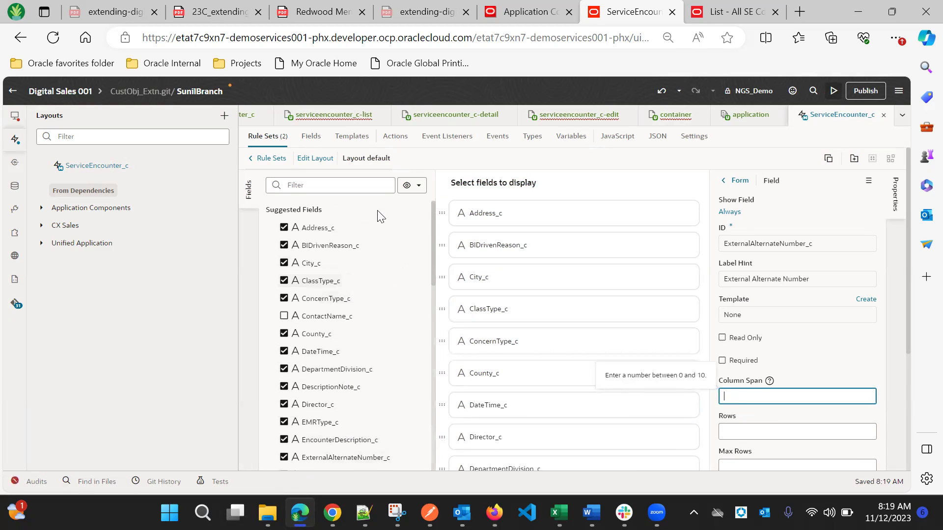
click(346, 211)
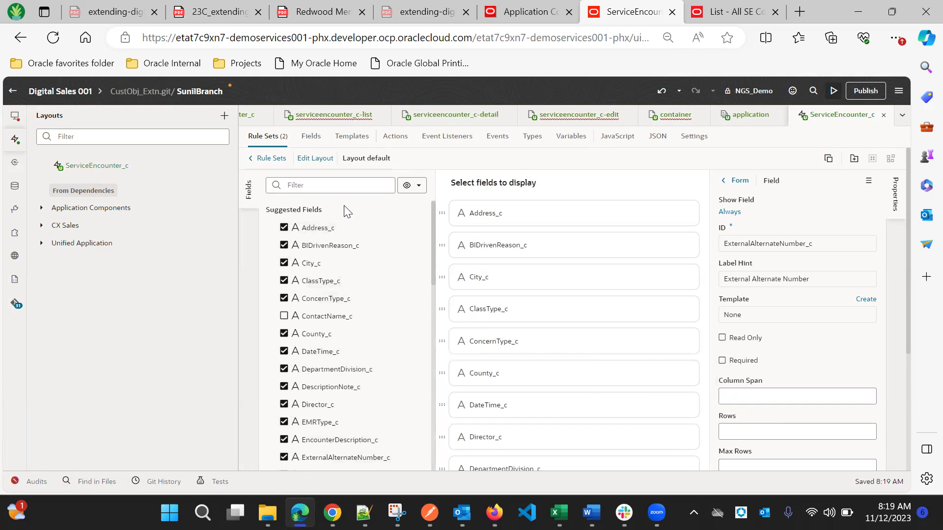
click(314, 159)
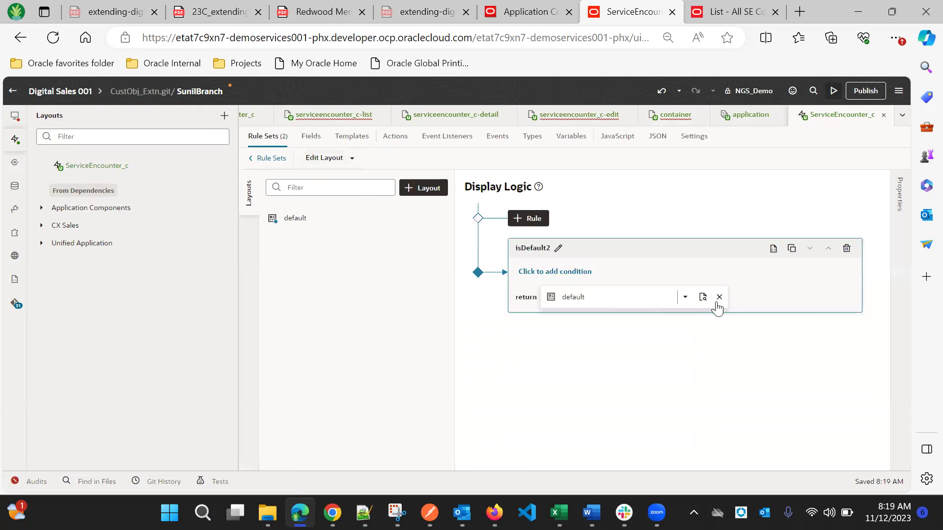
click(699, 300)
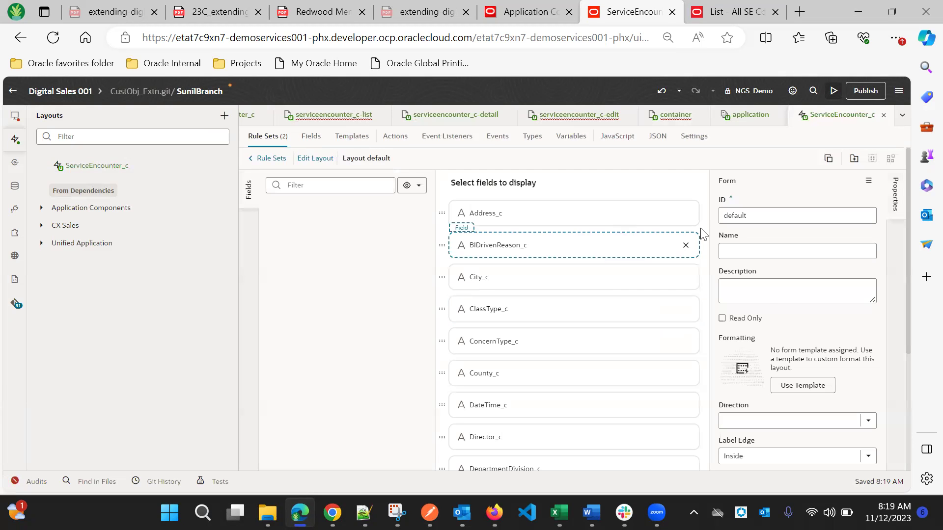
scroll(762, 366, down, 2)
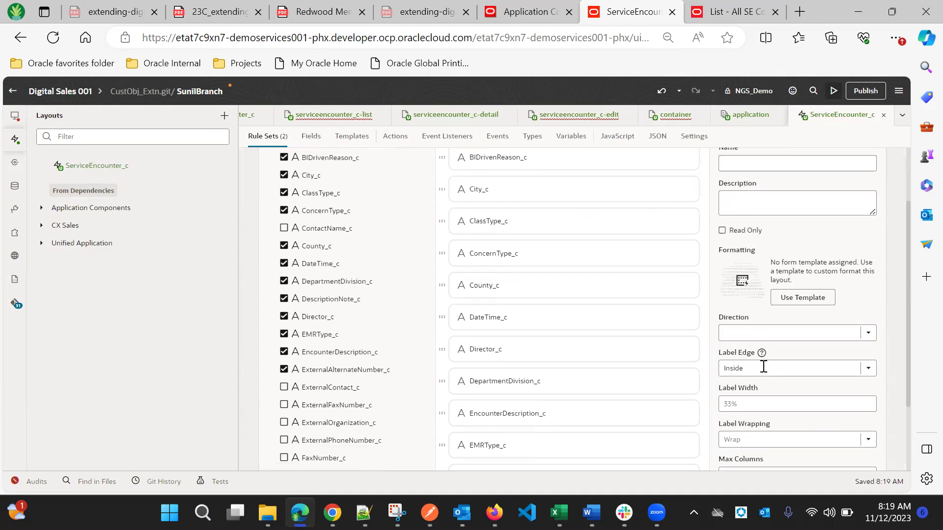
scroll(758, 396, down, 2)
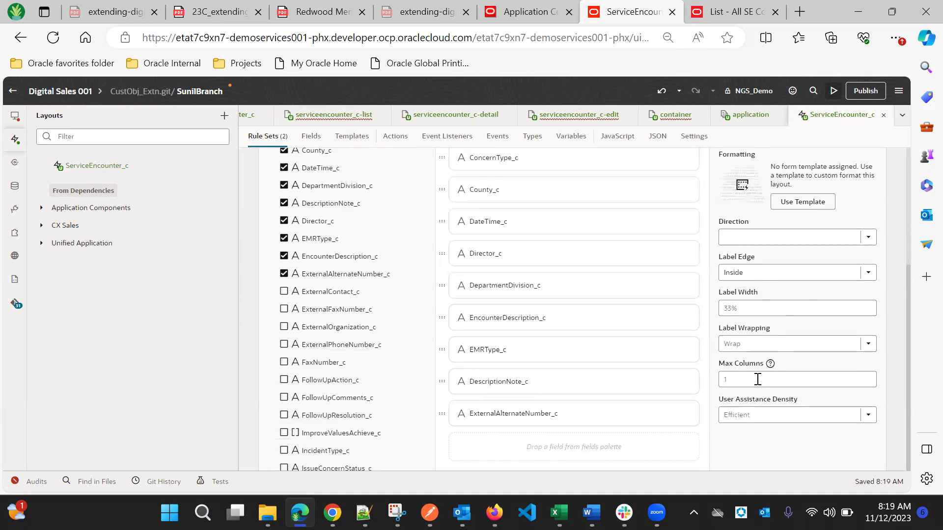
scroll(757, 379, up, 2)
scroll(757, 380, down, 2)
click(757, 379)
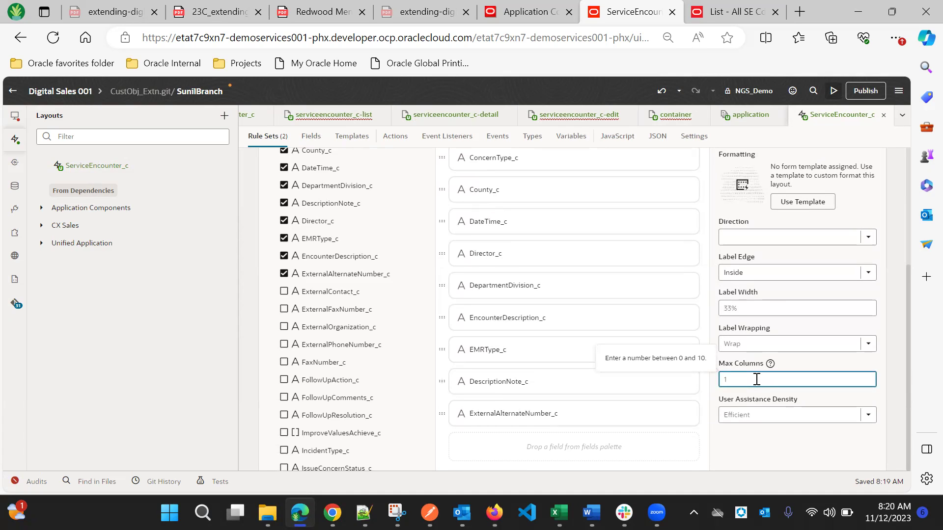
click(816, 368)
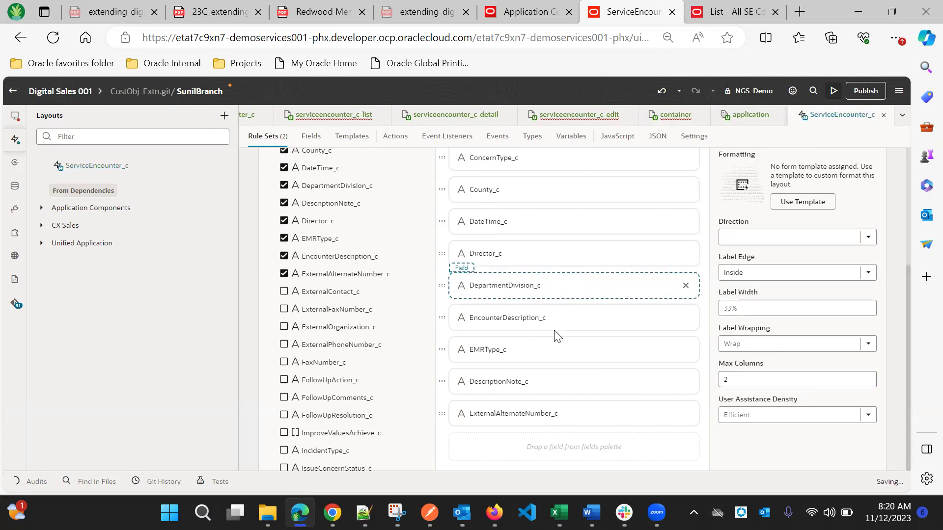
scroll(581, 249, up, 4)
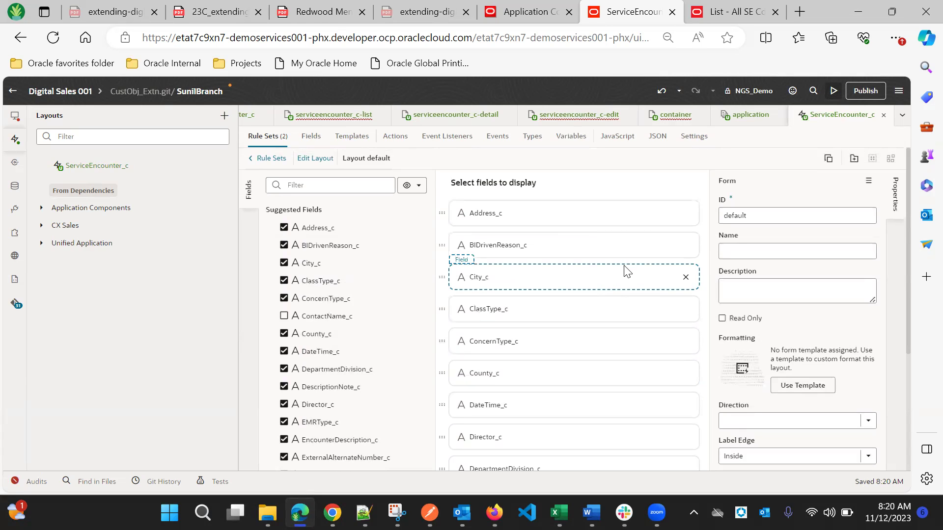
scroll(633, 273, down, 5)
scroll(673, 316, up, 5)
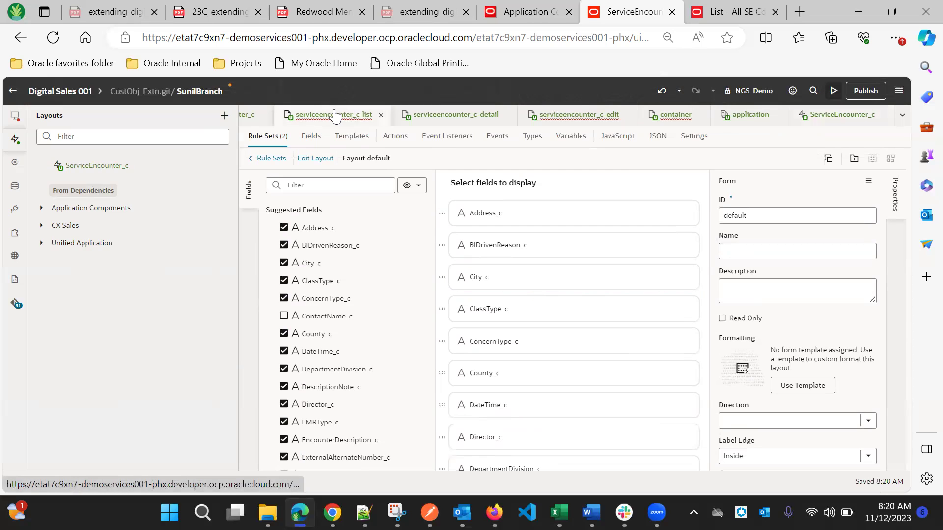
Preview the serviceencounter_c-list page and insert application/container after cx-custom in the preview URL
click(334, 116)
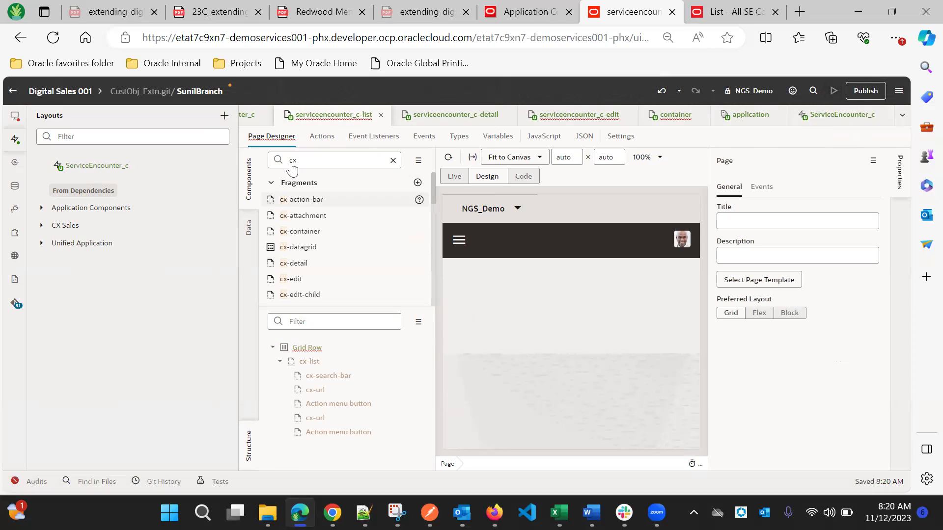
key(ctrl+Tab)
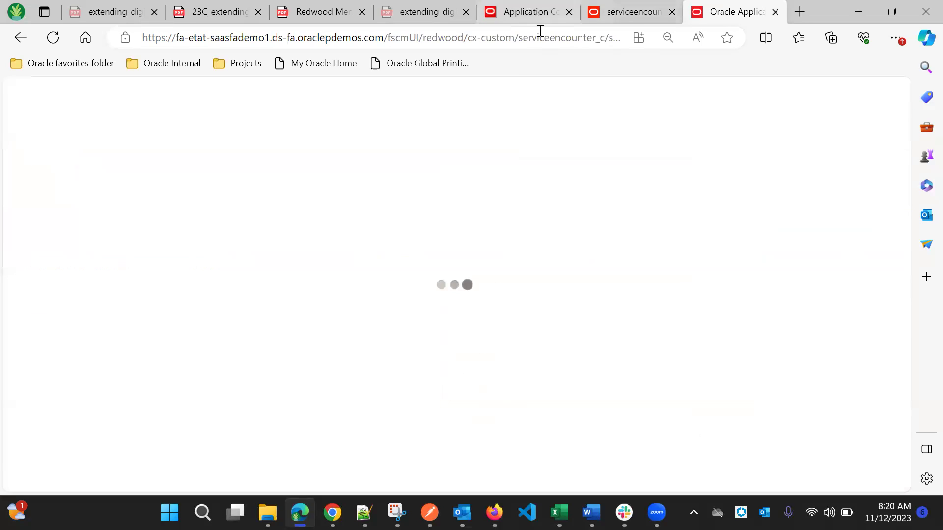
click(516, 36)
click(515, 37)
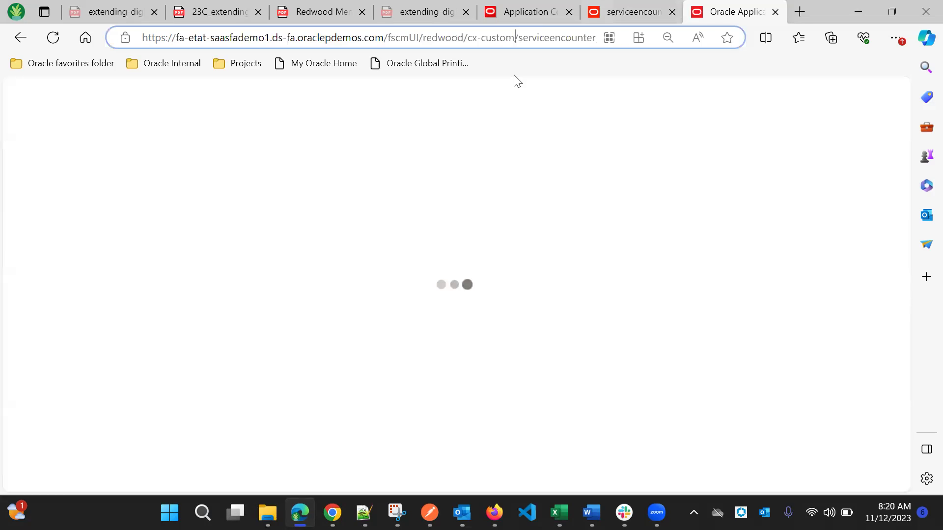
text(co/)
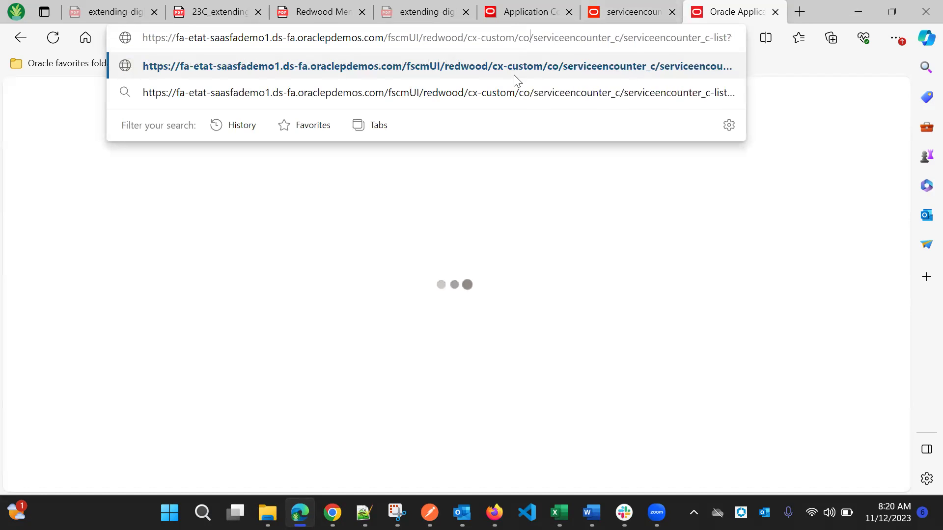
key(BackSpace)
key(BackSpace)
text(applica)
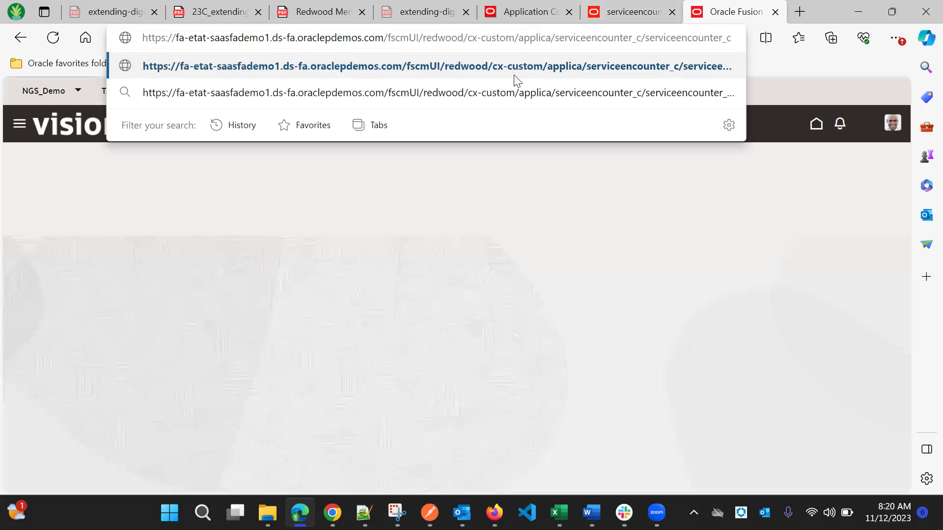
text(tion)
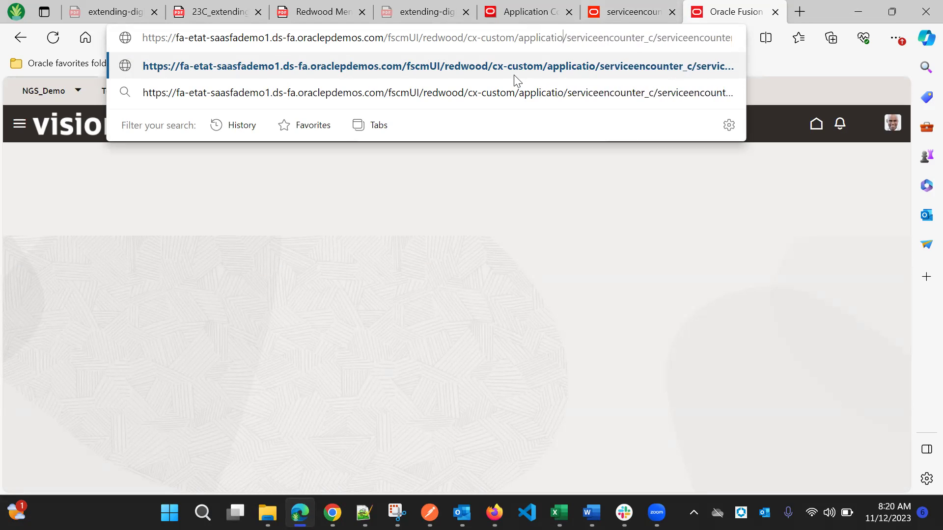
text(/contai)
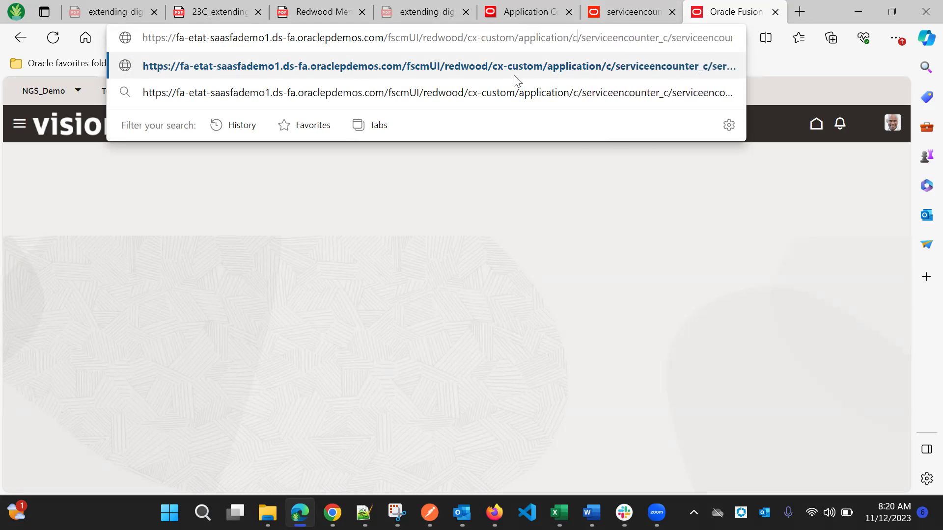
text(ner)
key(Return)
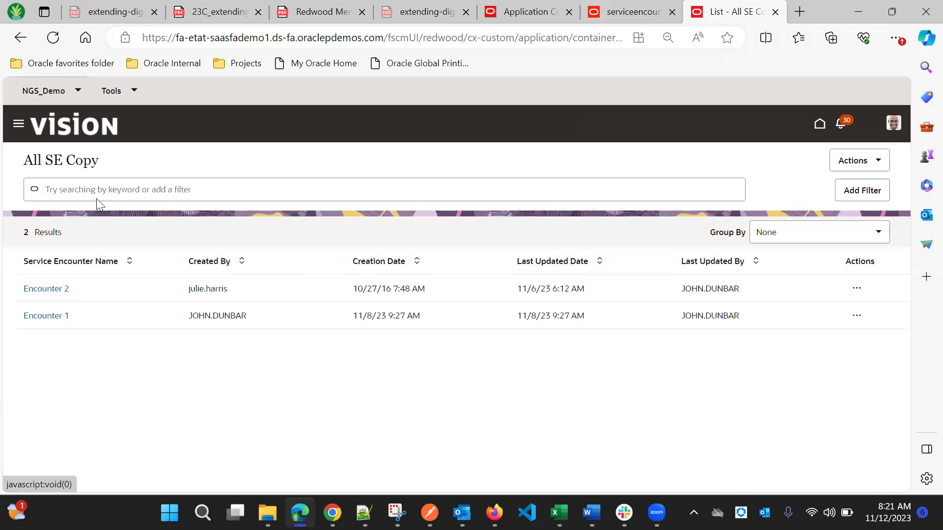
Open the Create Service Encounter form from the list page's search and review its fields
click(104, 187)
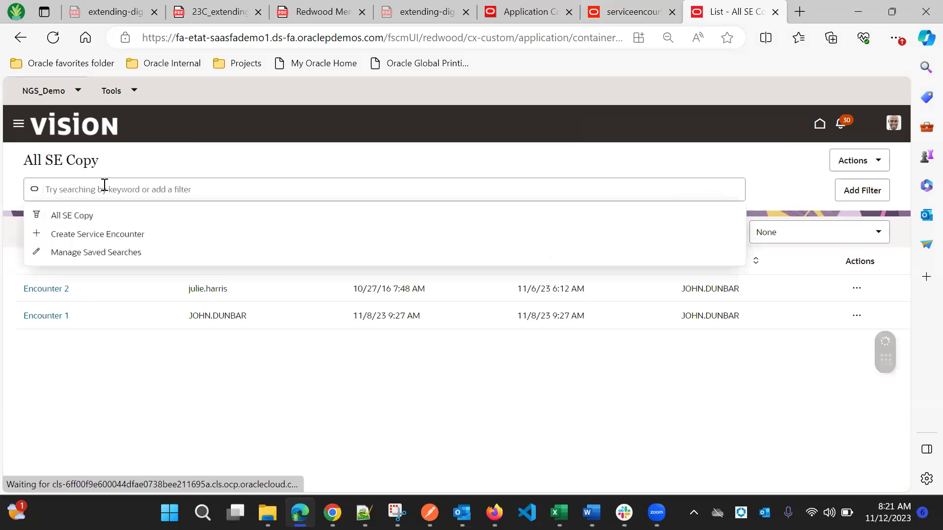
click(119, 239)
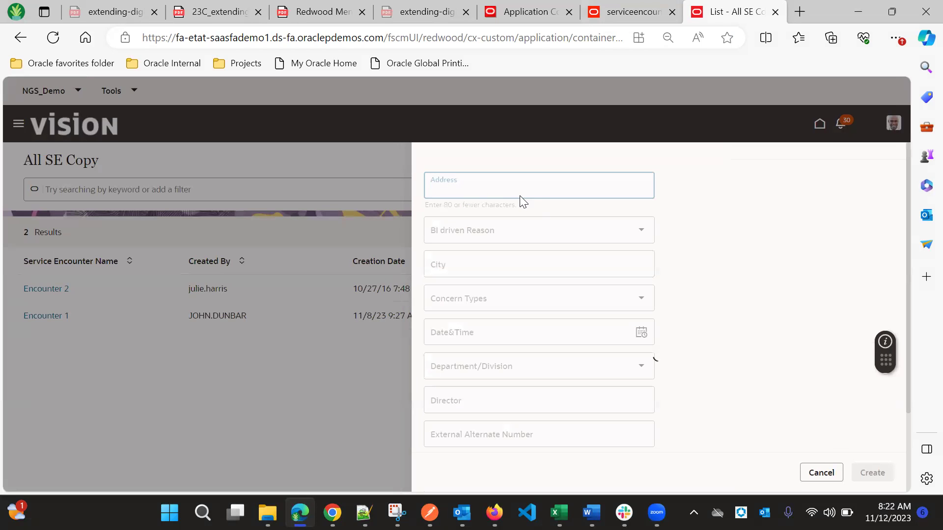
scroll(516, 245, down, 2)
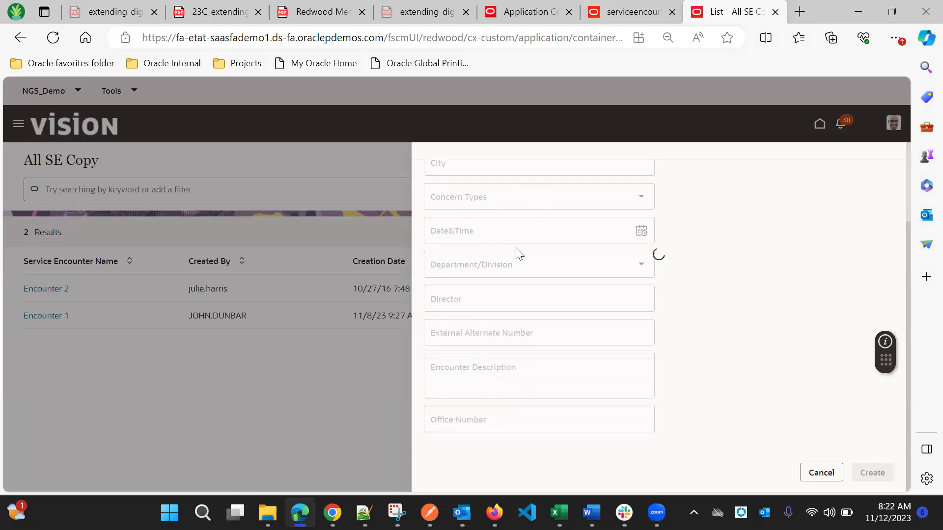
scroll(509, 222, down, 3)
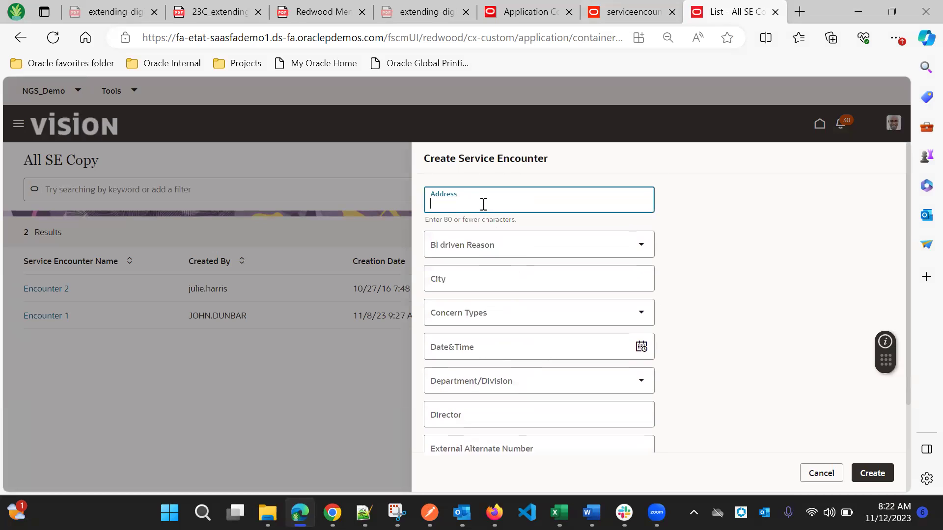
Try to create a service encounter with Address Test and BI driven Reason Marketing Campaign
text(st)
click(499, 242)
click(502, 269)
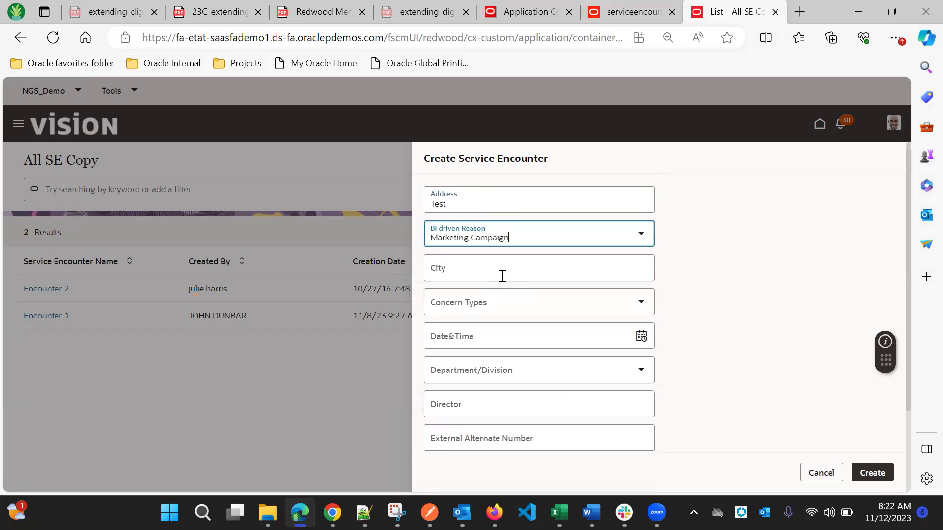
click(872, 471)
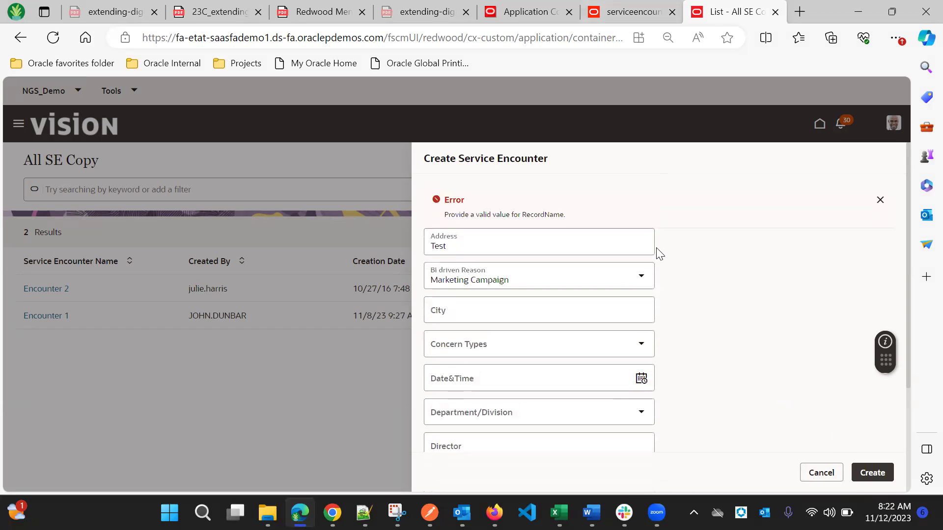
Enter Test as the Encounter Description, try to create the record again, and cancel the form
scroll(660, 254, down, 3)
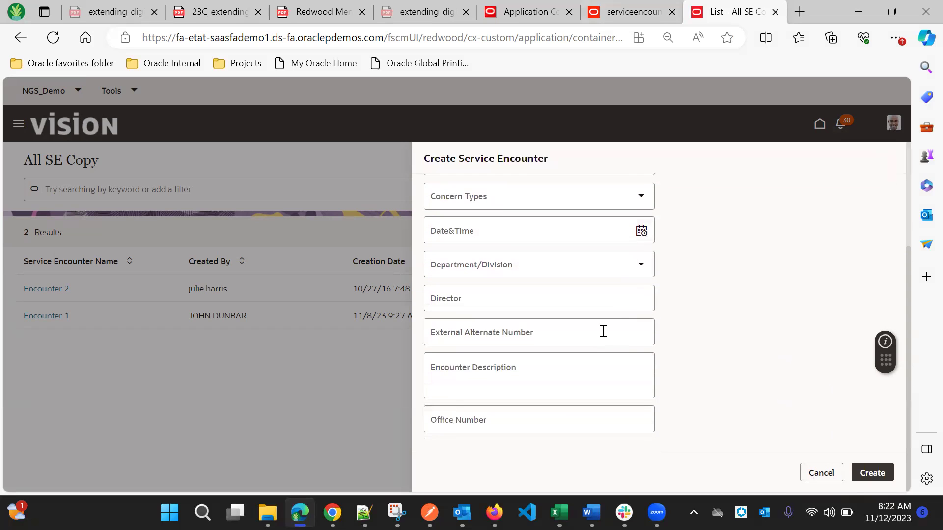
scroll(531, 304, up, 3)
scroll(509, 382, down, 3)
scroll(509, 382, up, 3)
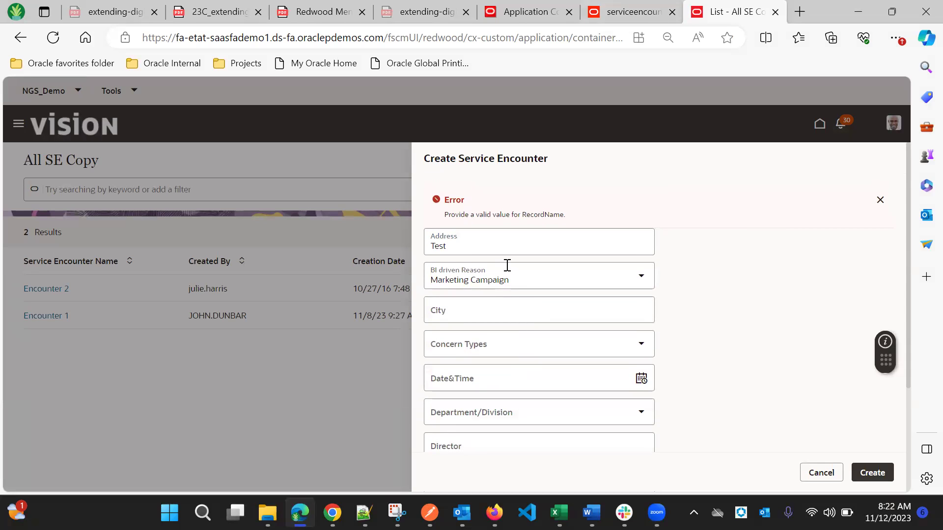
scroll(507, 266, down, 3)
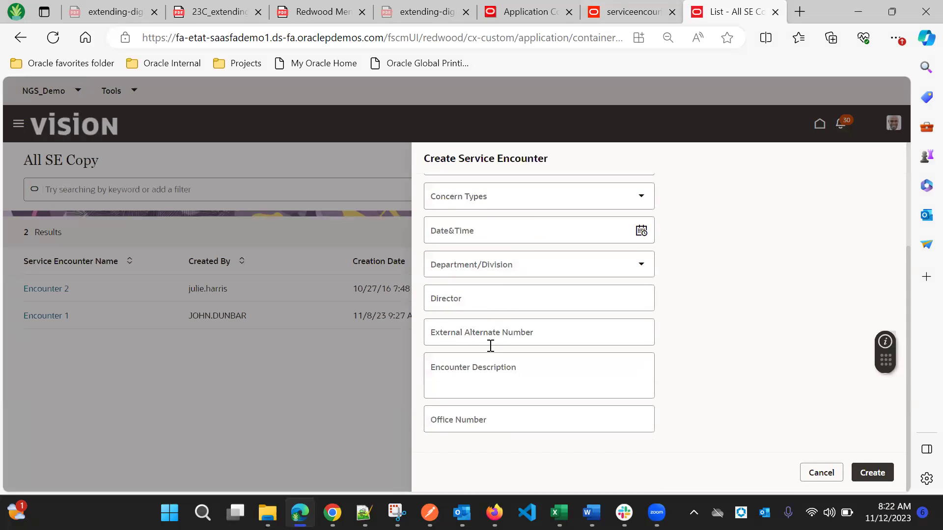
click(489, 374)
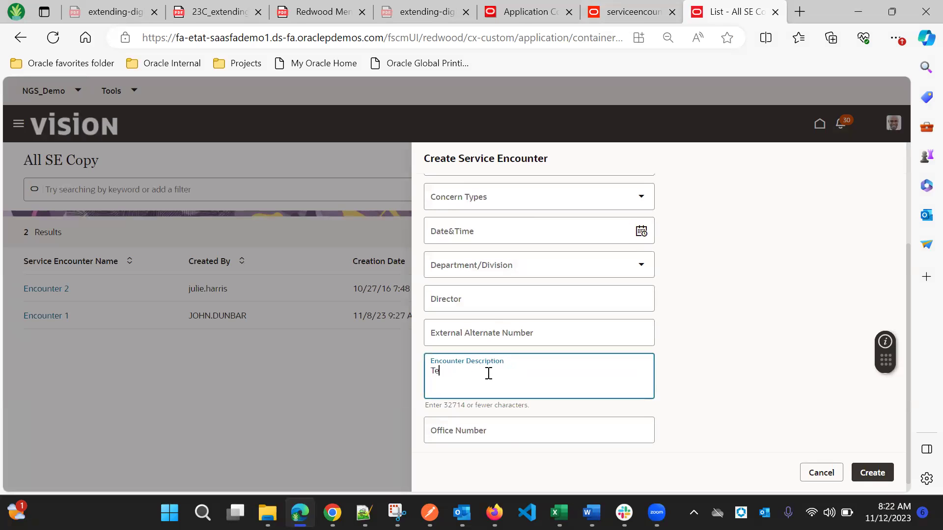
text(Test)
click(869, 473)
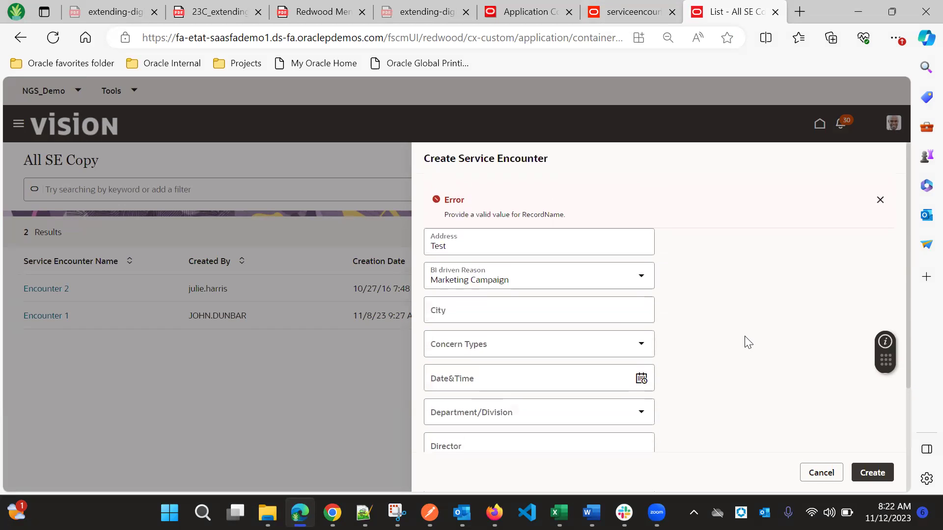
click(821, 473)
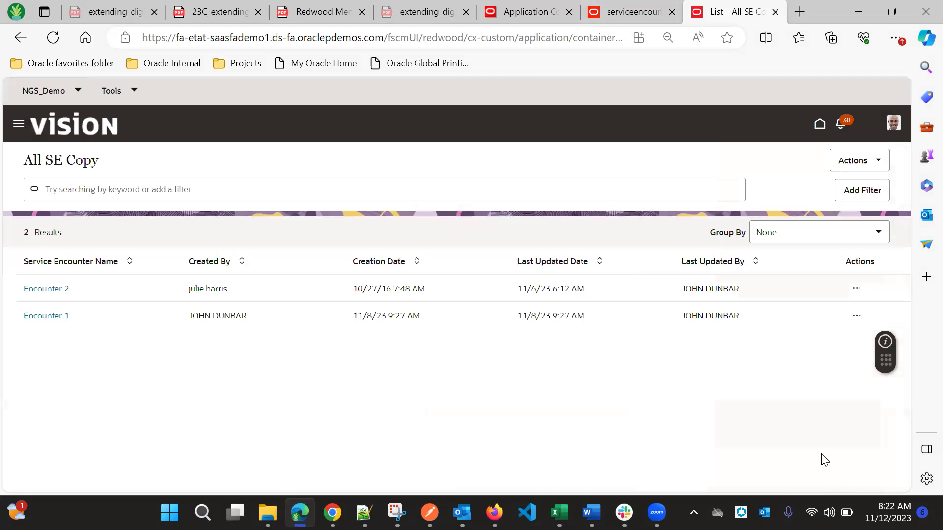
click(527, 185)
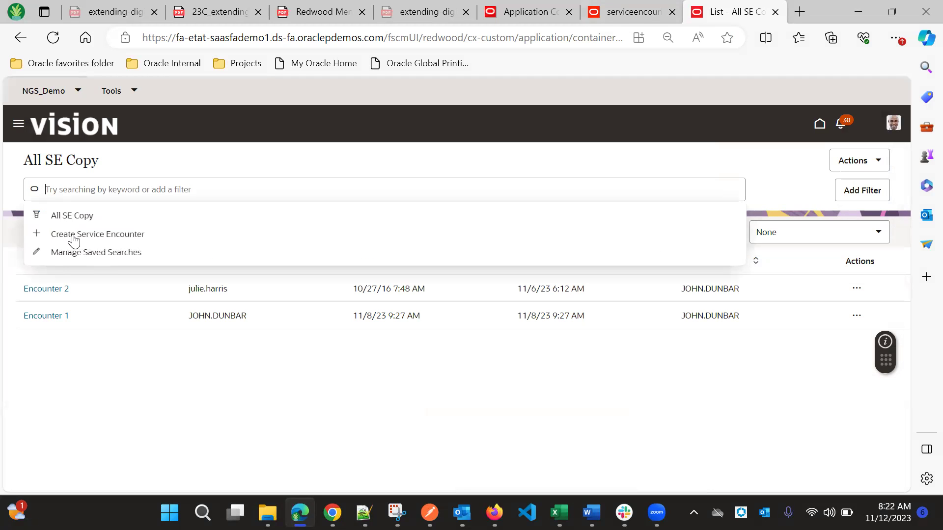
click(440, 169)
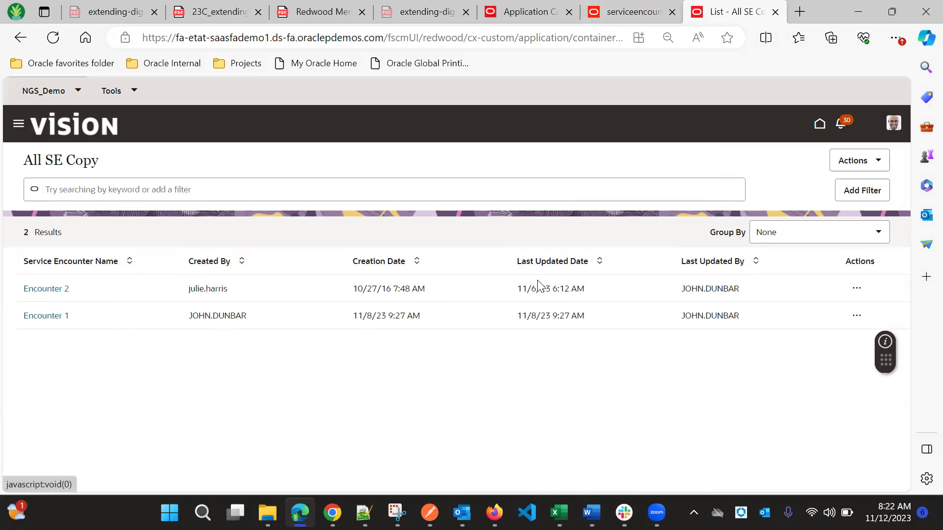
Switch to Visual Builder Studio and open the variables of the serviceencounter_c-detail page
click(639, 4)
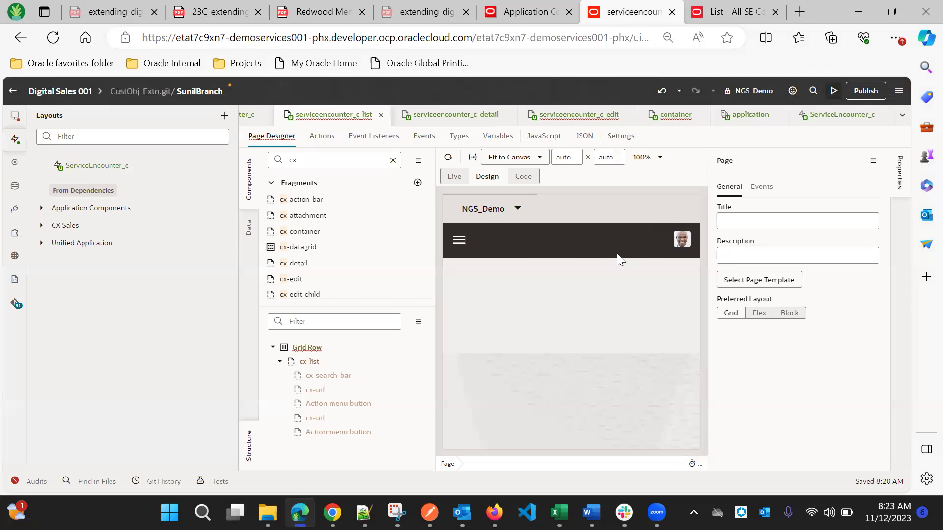
click(458, 115)
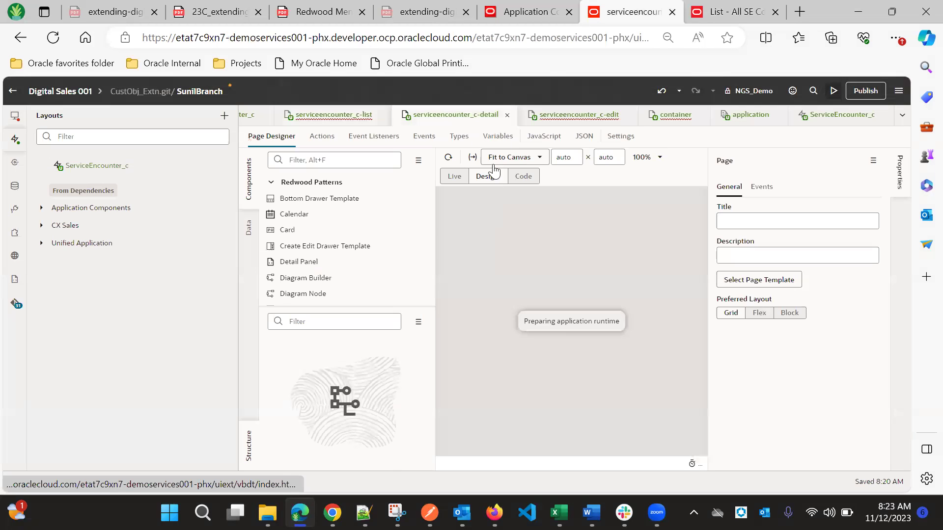
click(497, 136)
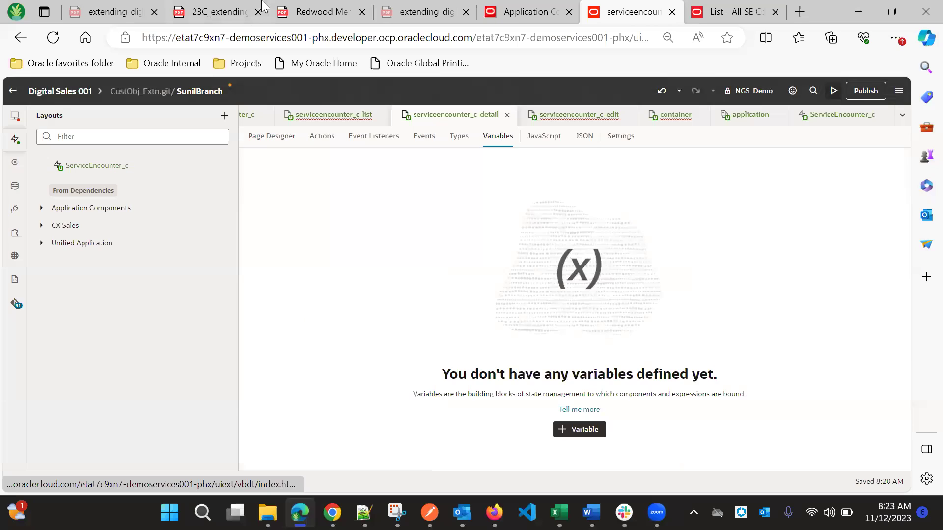
Examine the 23C extending guide's steps for creating the payment_c-detail page's variables, and return to Visual Builder Studio
click(219, 12)
scroll(347, 288, up, 10)
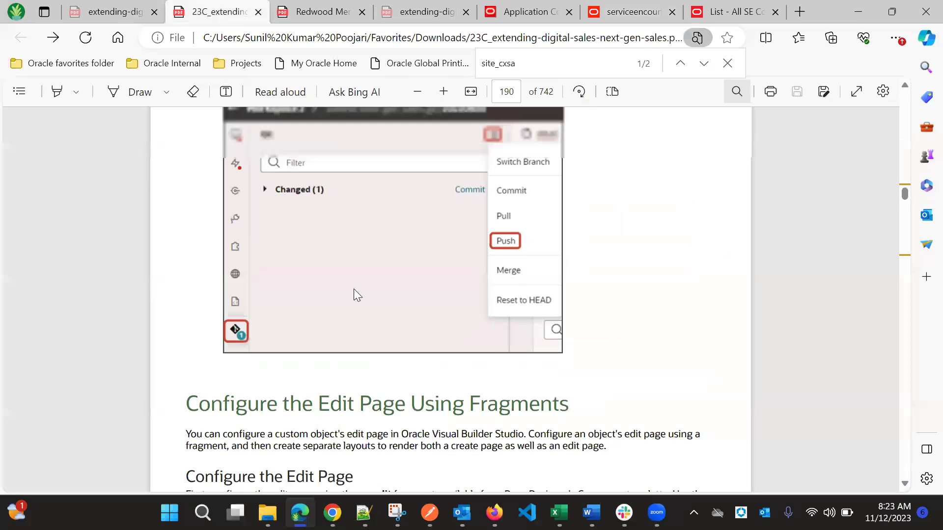
scroll(353, 289, up, 10)
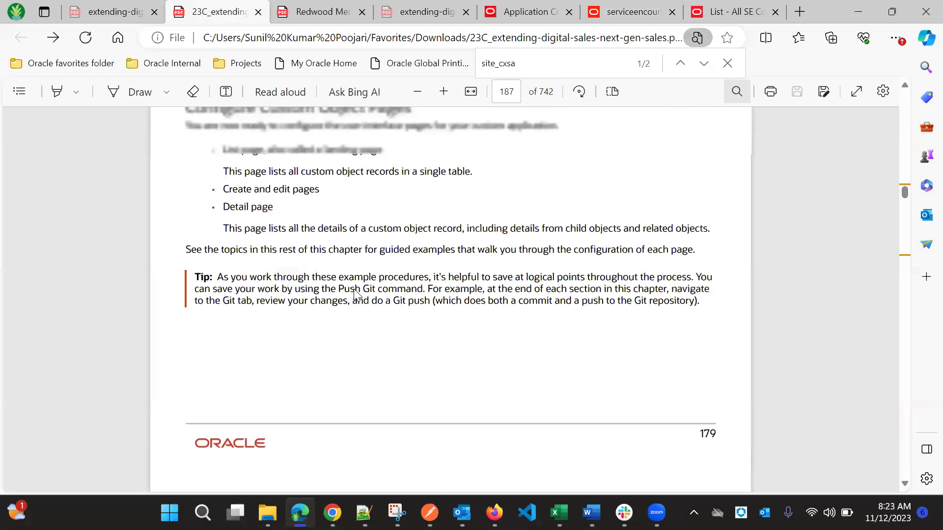
scroll(353, 289, up, 10)
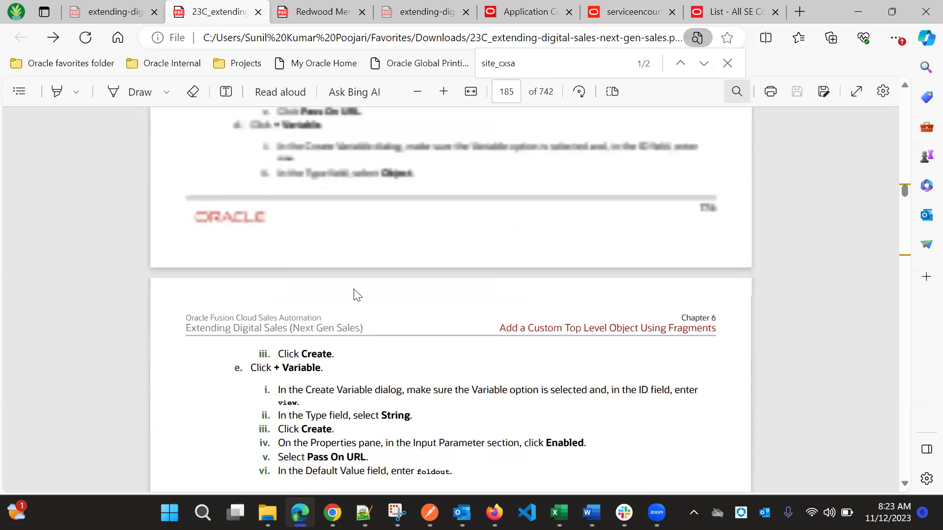
scroll(353, 289, up, 5)
scroll(357, 294, down, 5)
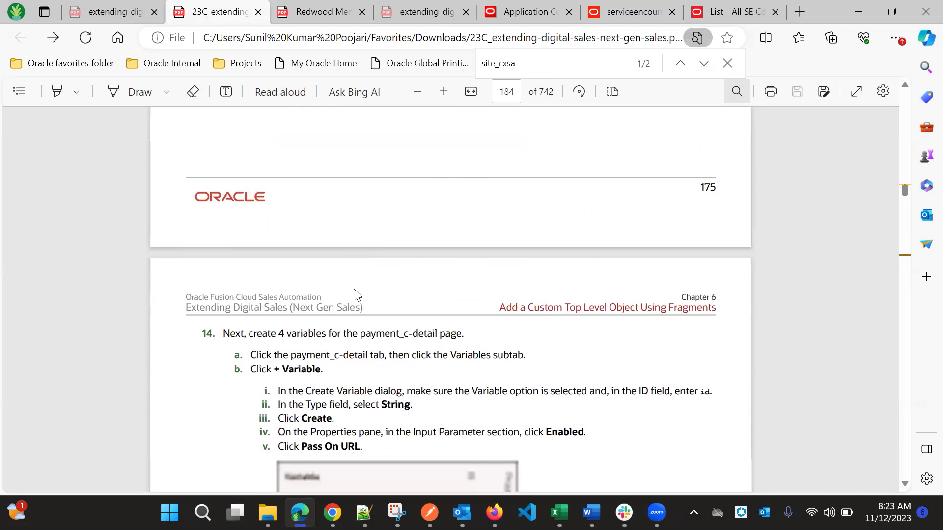
scroll(330, 256, down, 3)
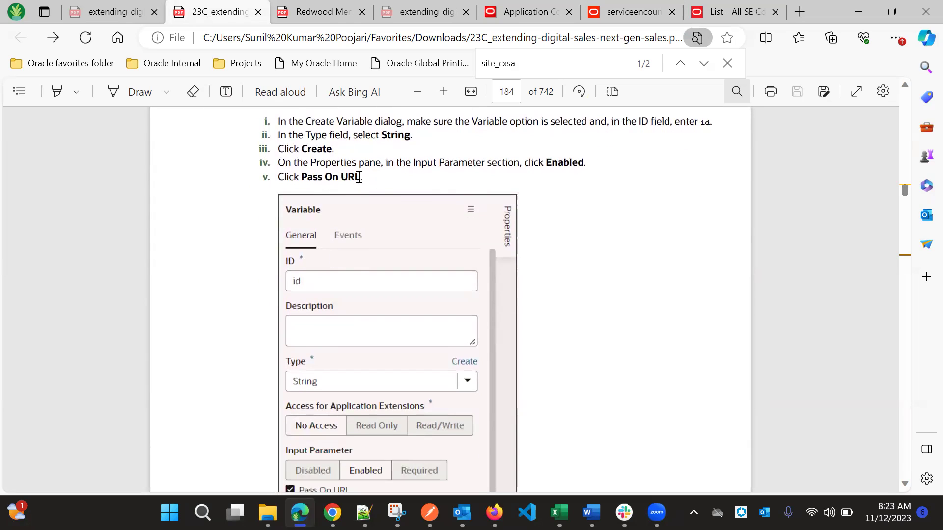
scroll(399, 213, down, 7)
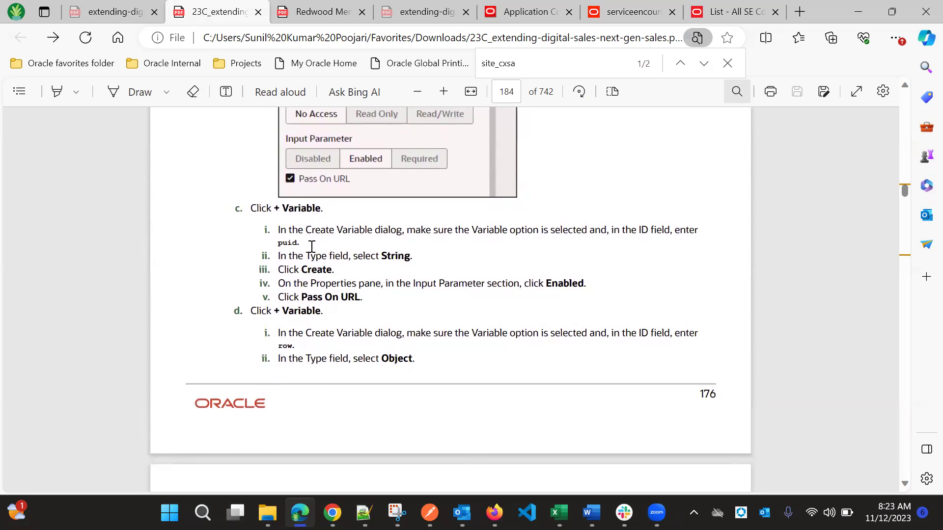
scroll(341, 304, down, 2)
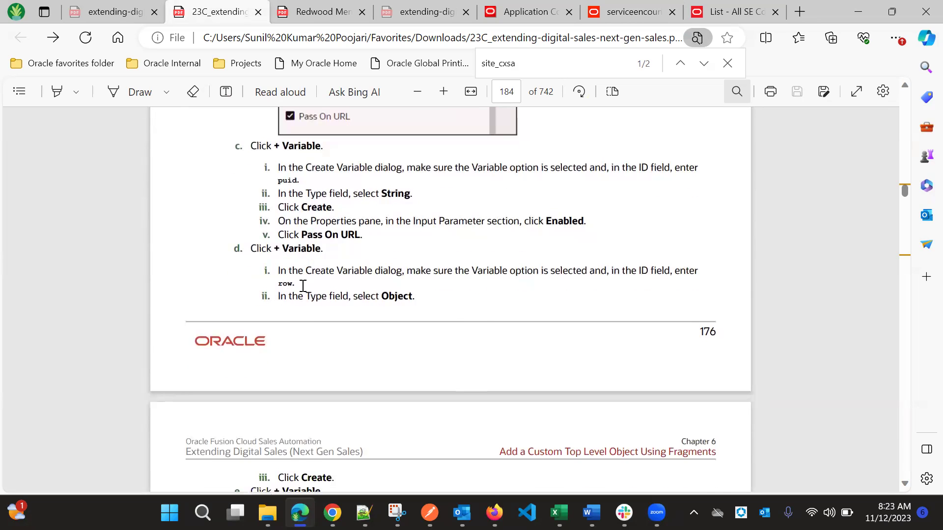
scroll(303, 286, down, 6)
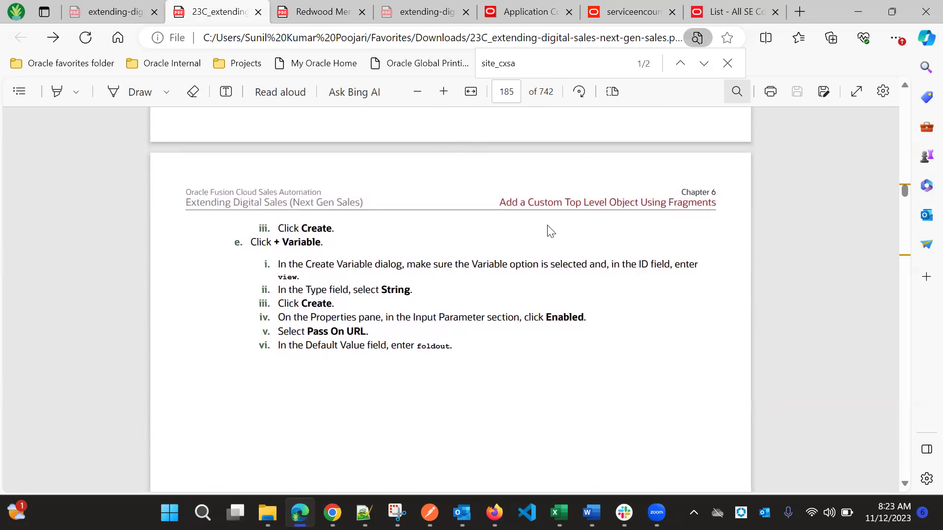
click(531, 8)
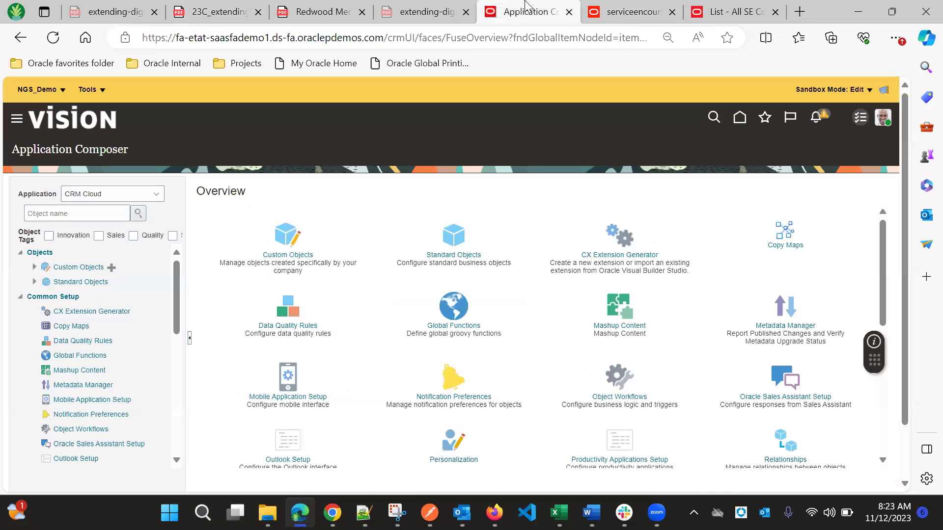
click(657, 7)
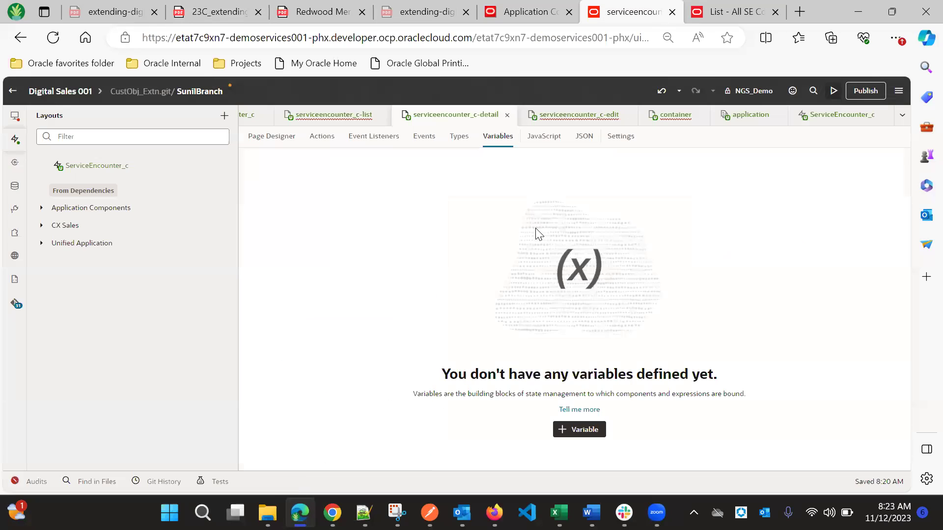
Create a String variable named id, enable it as an input parameter and pass it on the URL
click(569, 435)
text(i)
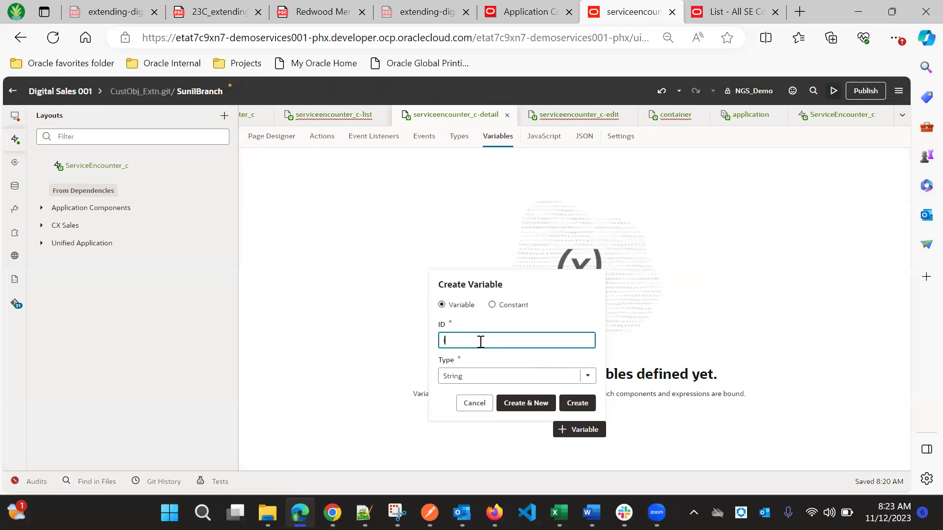
text(d)
click(578, 403)
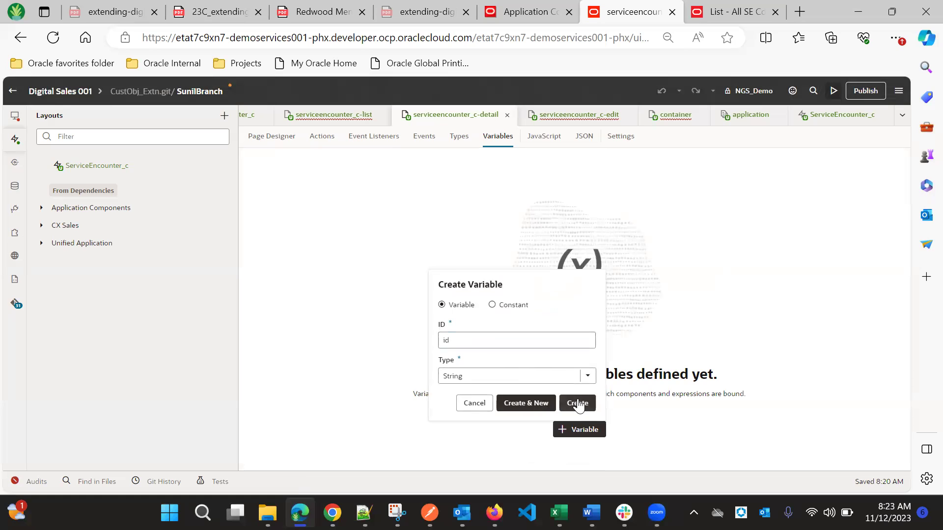
click(786, 401)
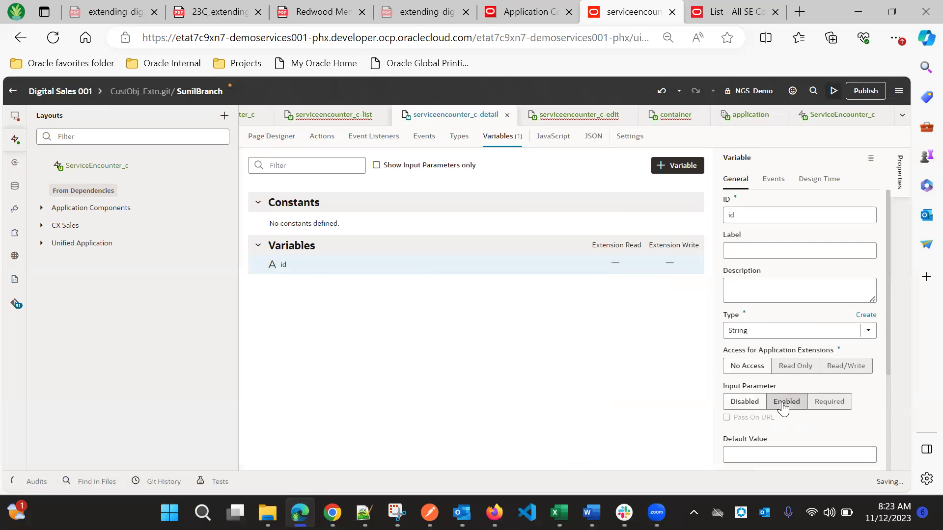
click(753, 418)
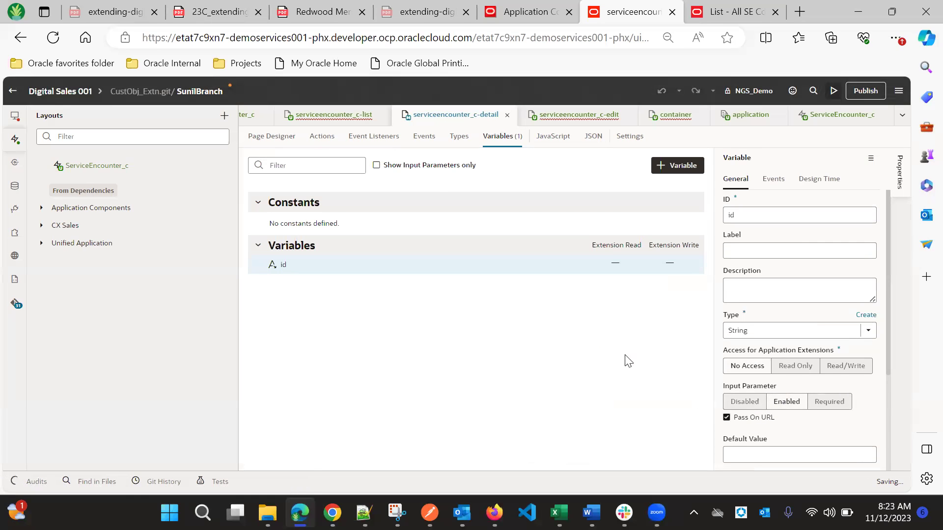
Create a String variable named puid, enabled as an input parameter and passed on the URL
click(659, 167)
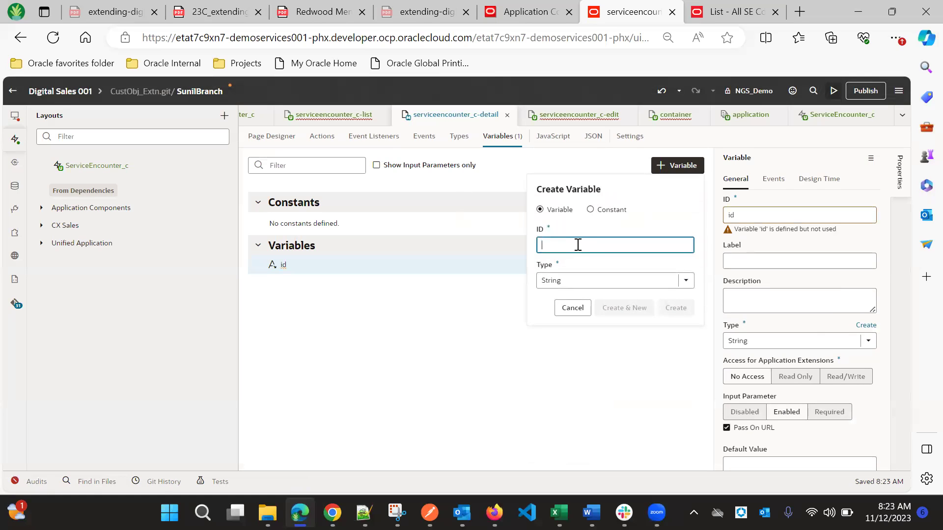
text(puid)
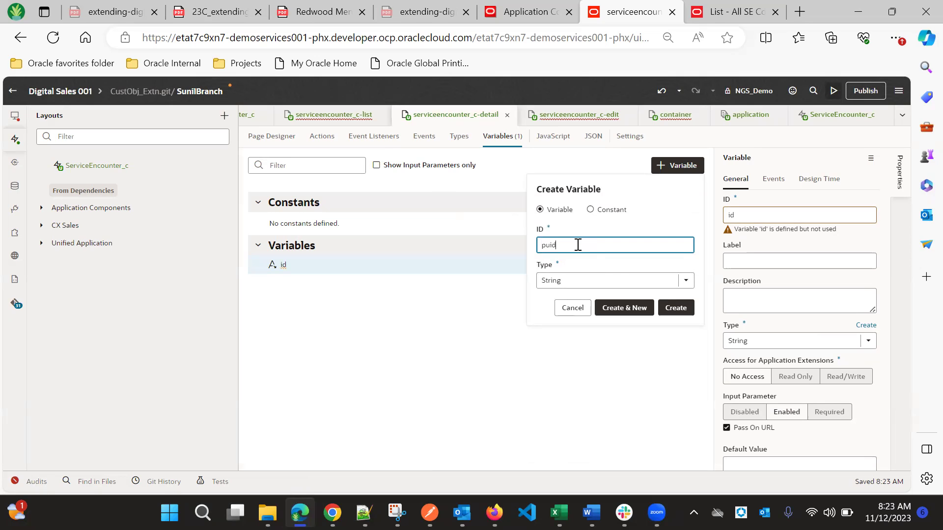
click(674, 308)
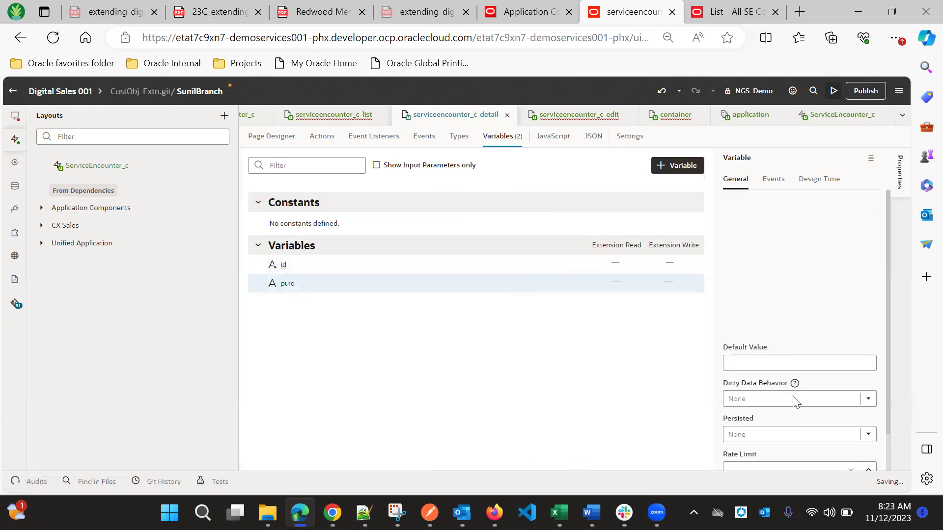
click(787, 317)
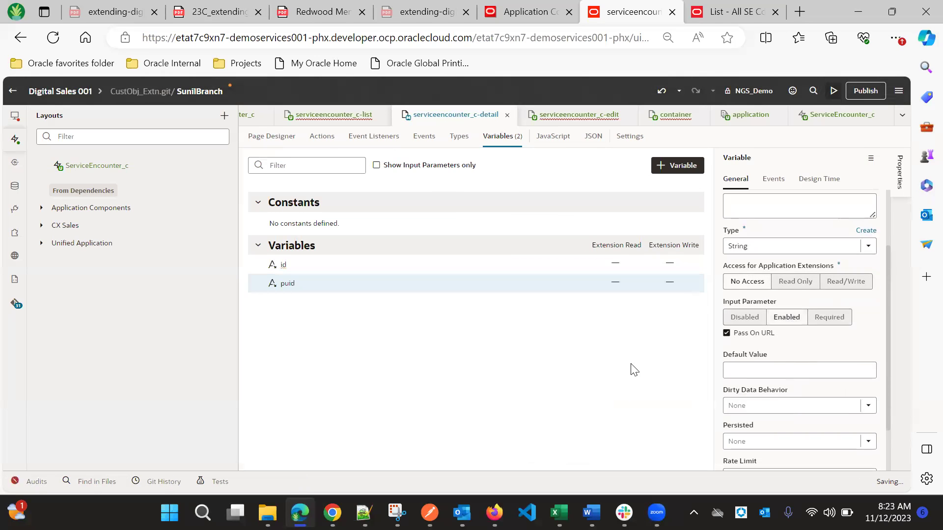
click(670, 167)
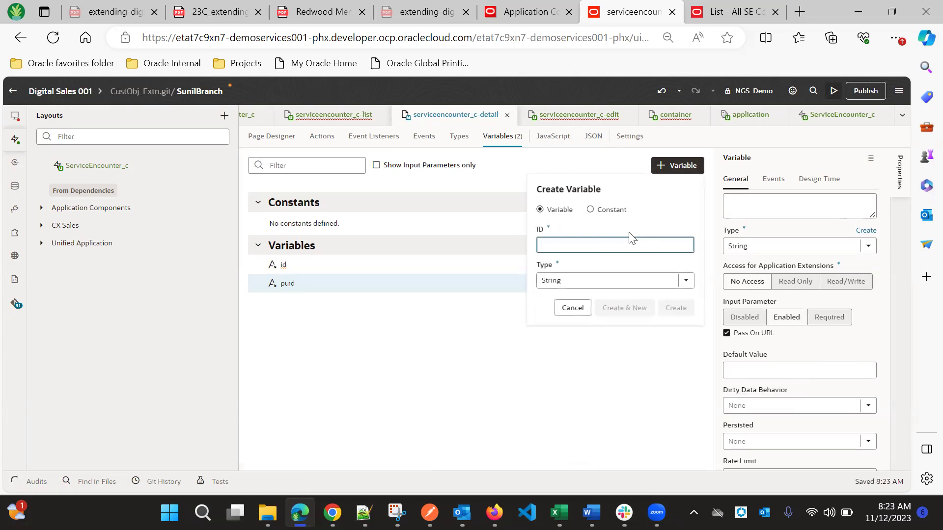
text(v)
key(BackSpace)
text(row)
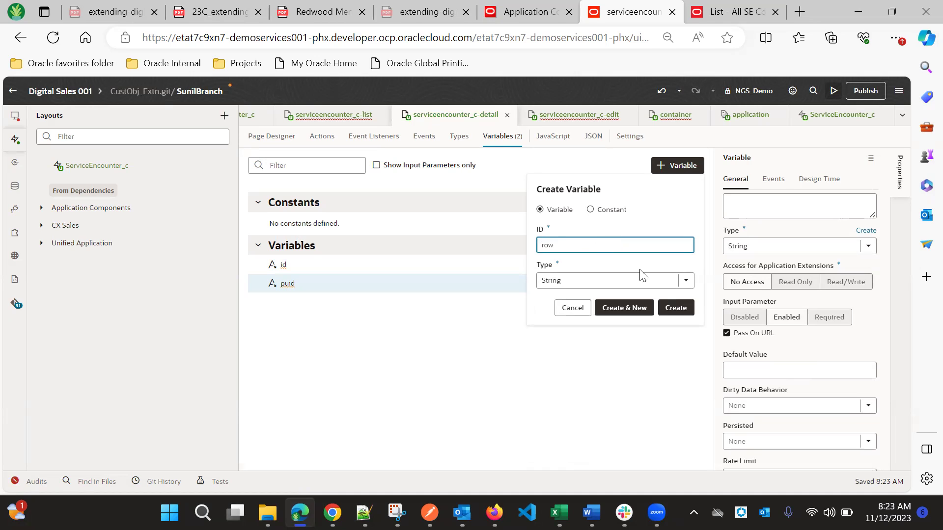
click(684, 282)
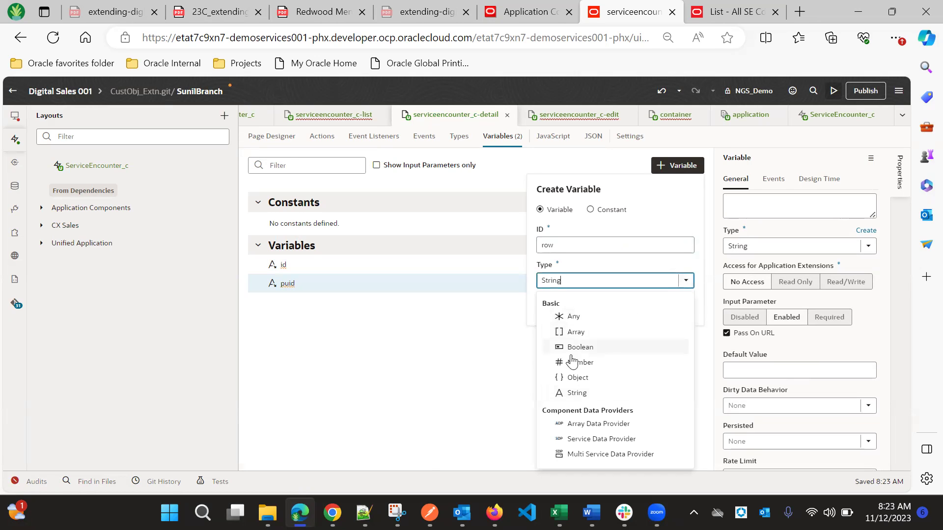
click(573, 378)
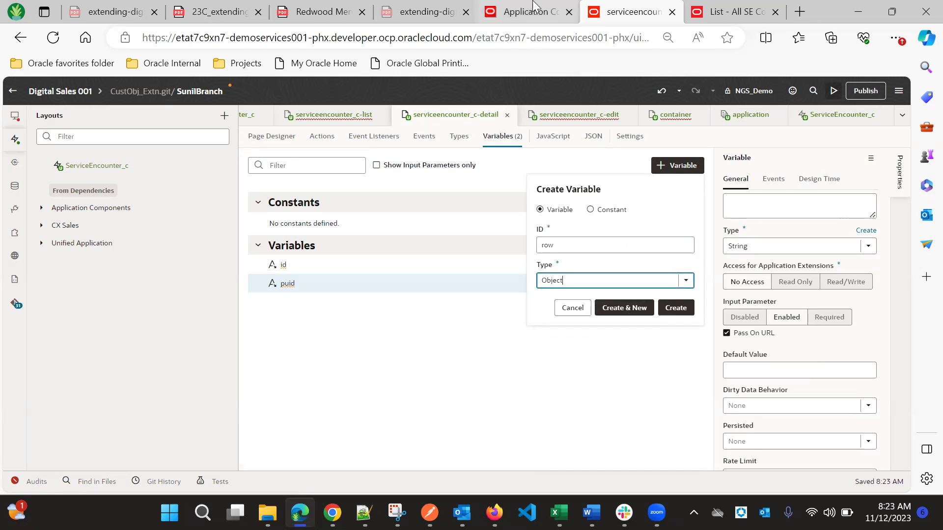
Check the 23C extending guide's row variable steps, return to Visual Builder Studio and turn off Pass On URL for the puid variable
click(219, 11)
scroll(418, 321, up, 5)
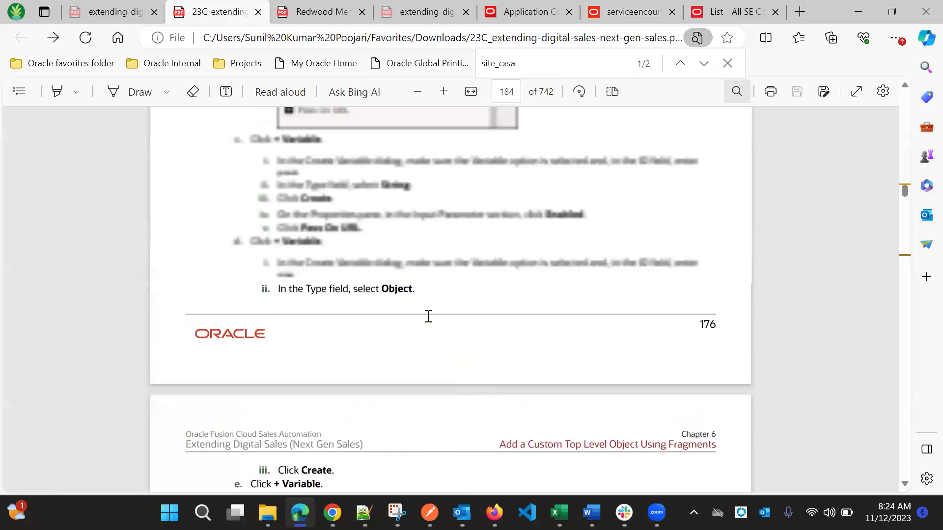
scroll(407, 294, down, 3)
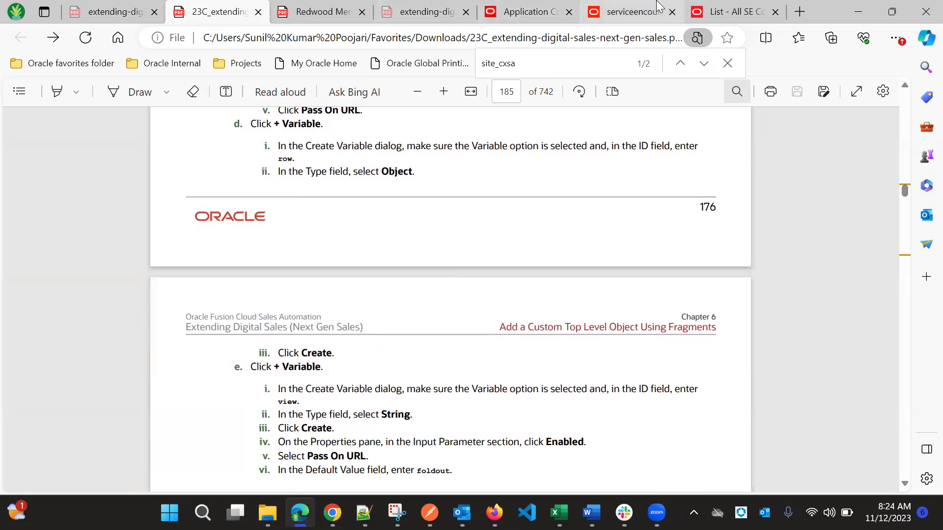
click(634, 11)
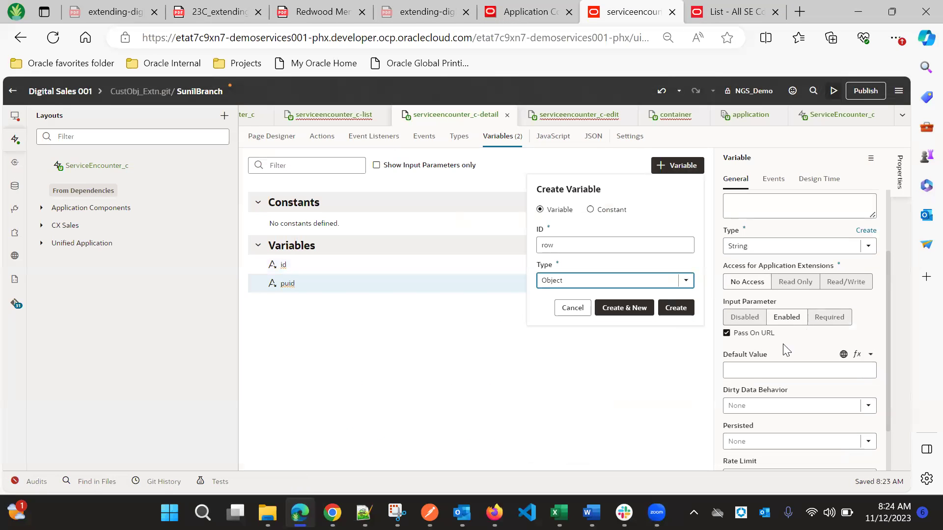
click(736, 335)
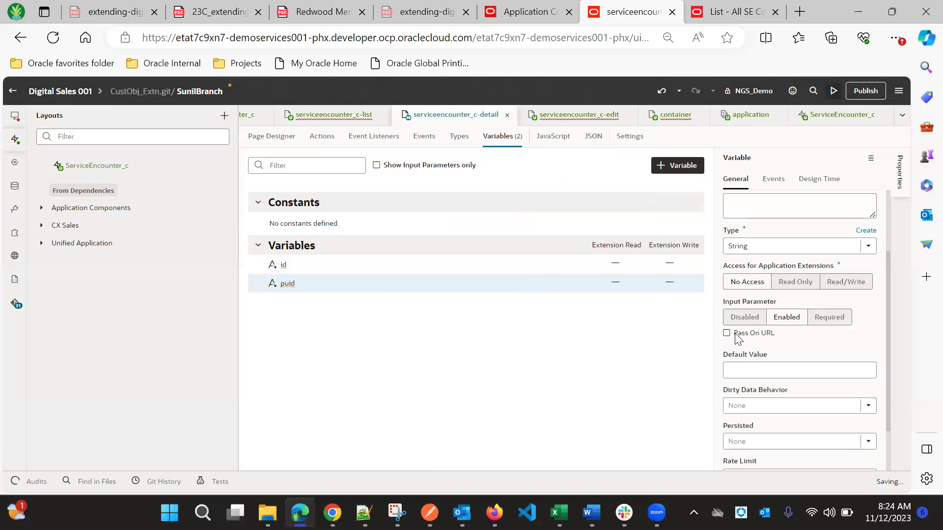
Create an Object variable named row on the serviceencounter_c-detail page
click(677, 167)
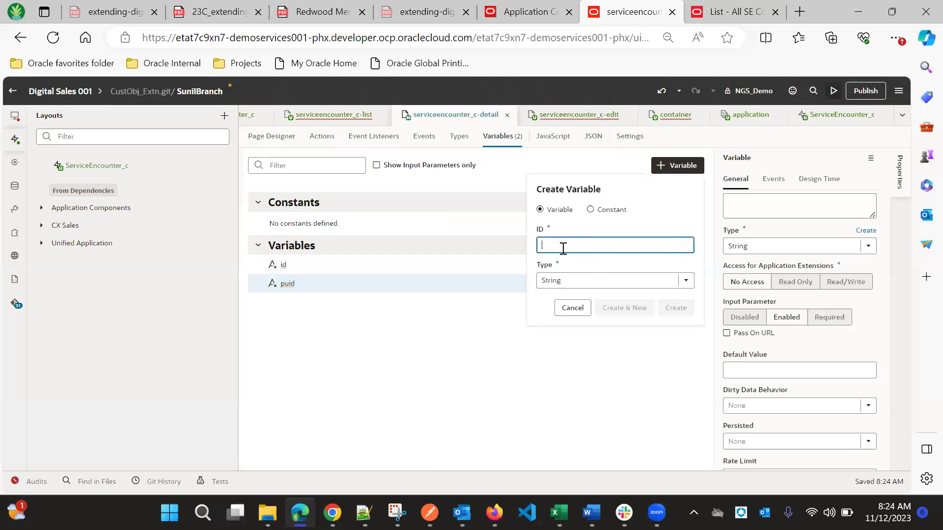
text(row)
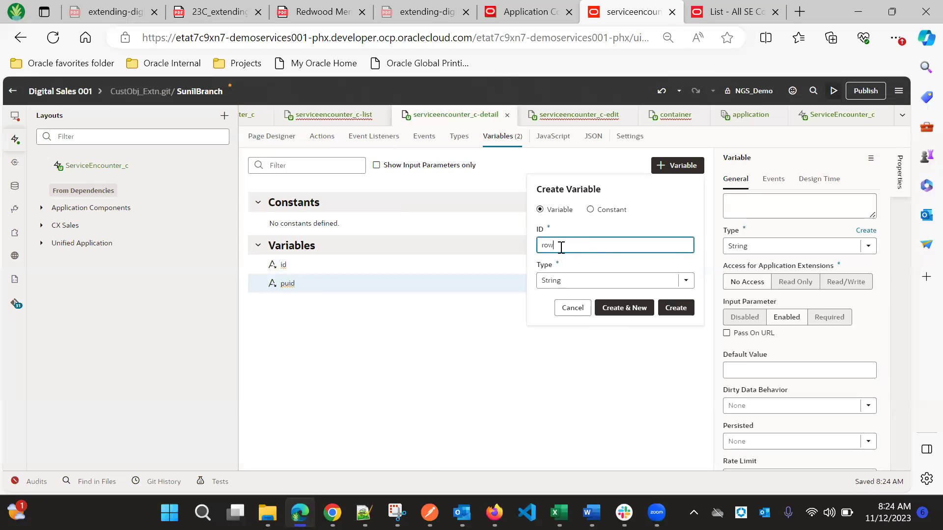
click(608, 284)
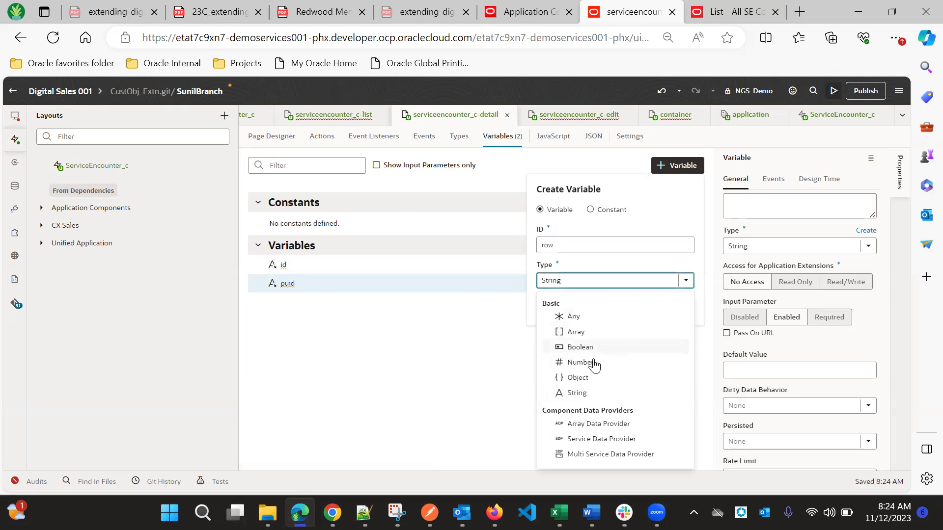
click(595, 379)
click(679, 309)
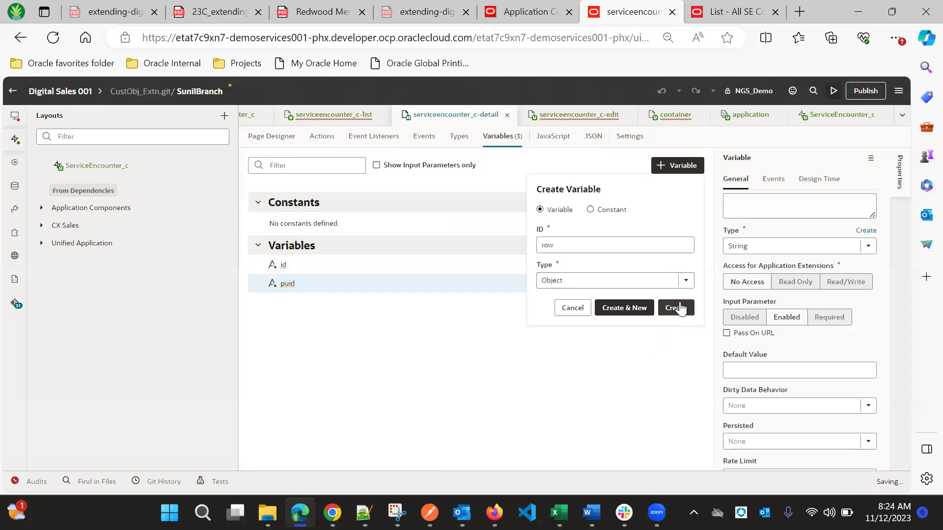
Check the 23C extending guide's steps for the view variable, and create a String variable named view in Visual Builder Studio
click(220, 12)
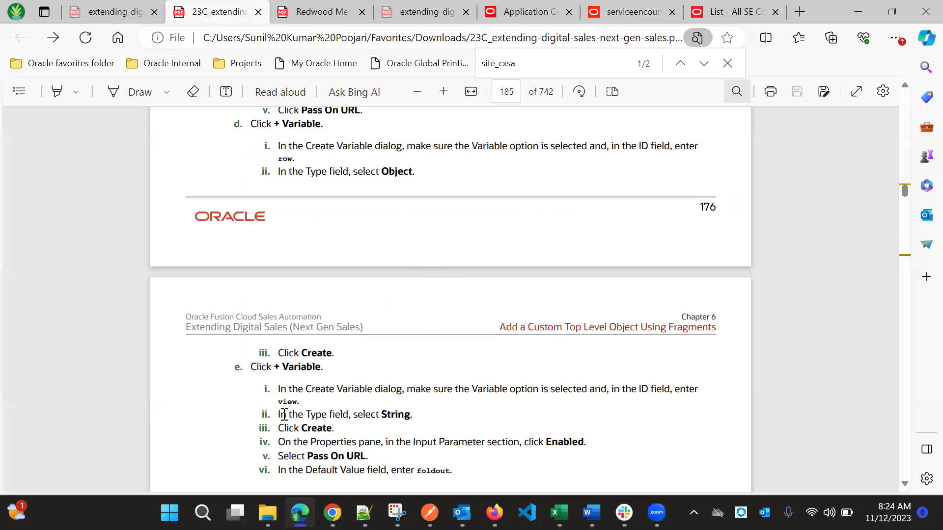
scroll(335, 395, down, 3)
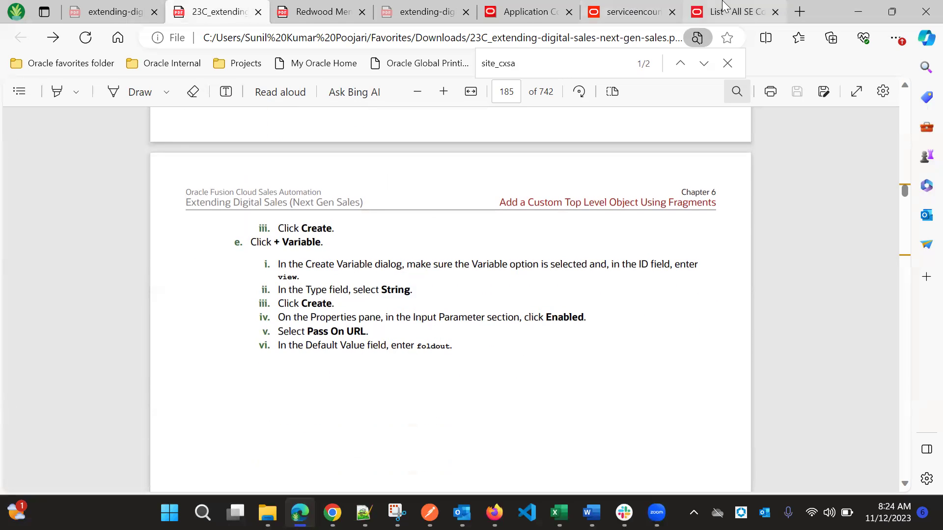
click(648, 7)
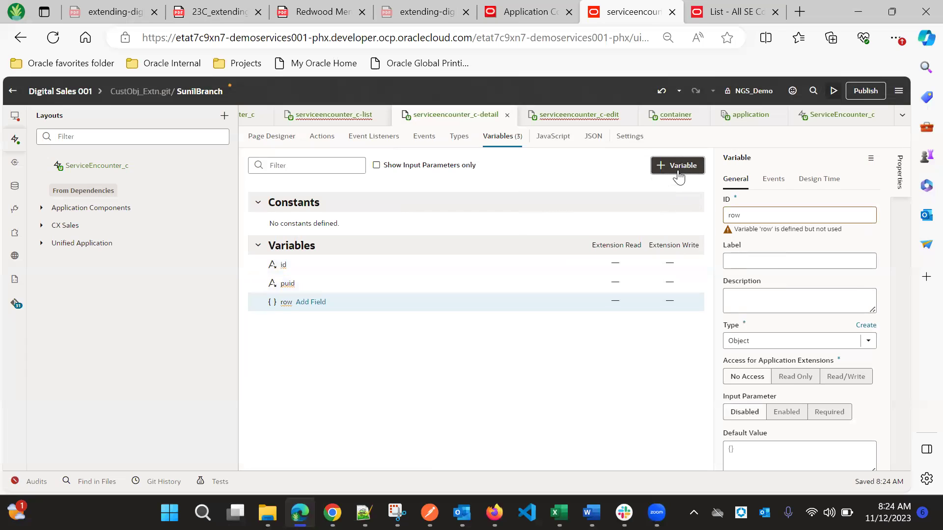
click(678, 171)
click(619, 241)
text(view)
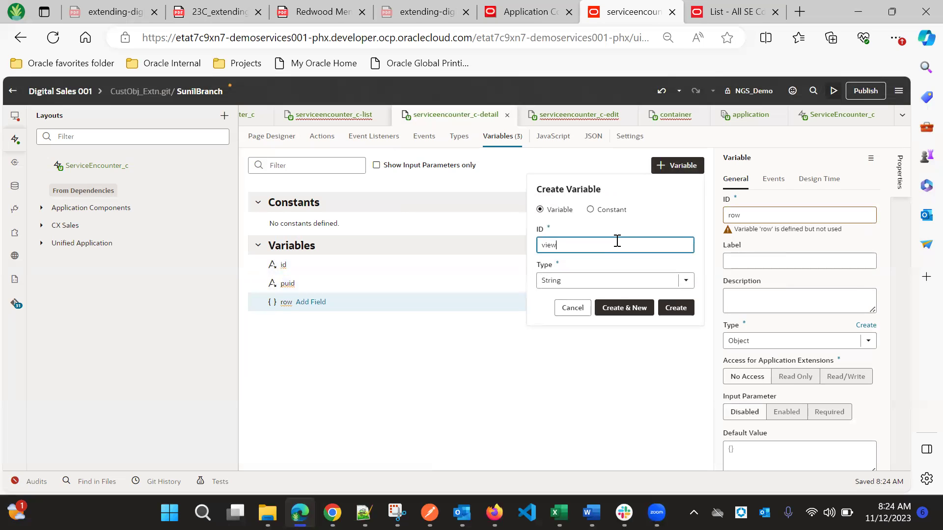
click(673, 309)
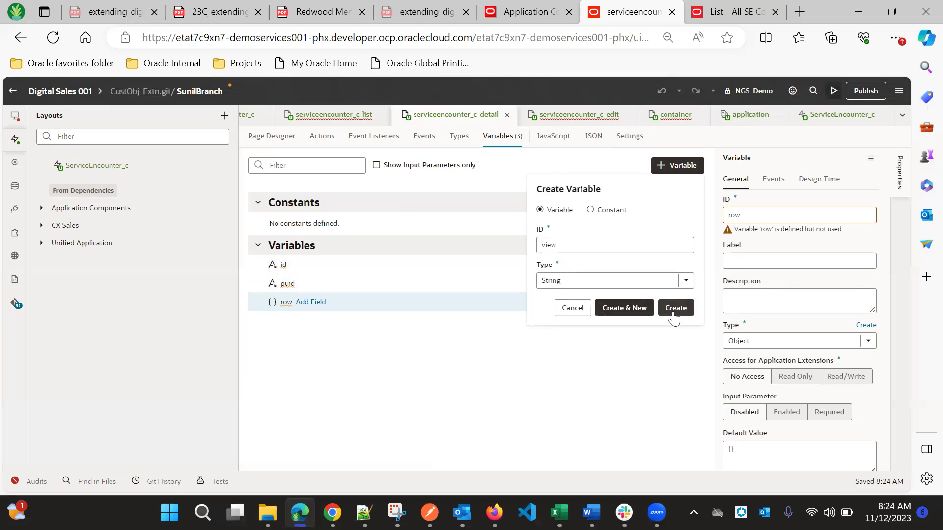
Set the view variable's default value to foldout
scroll(764, 390, down, 3)
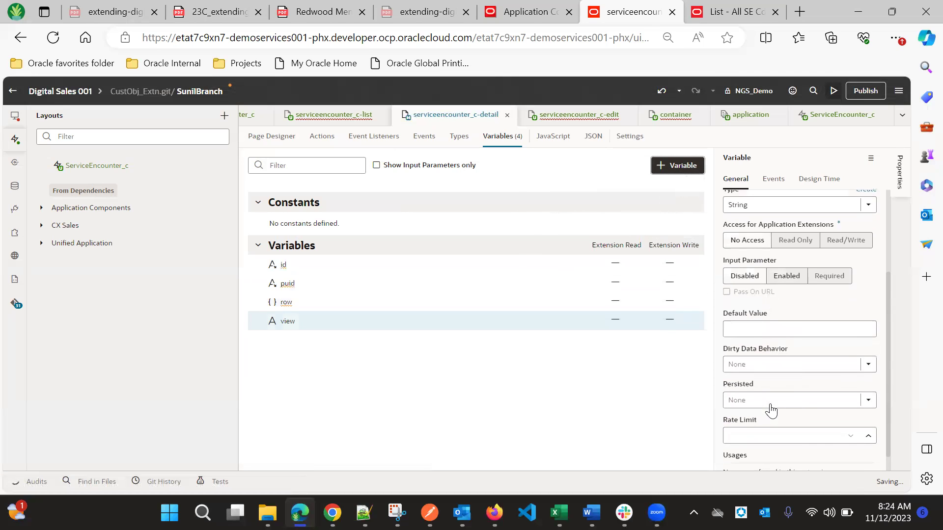
click(750, 329)
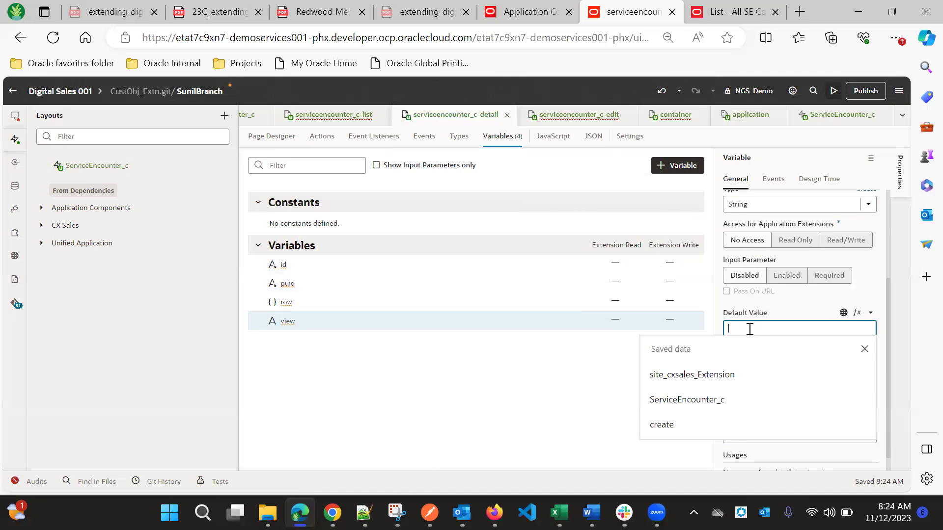
text(foldo)
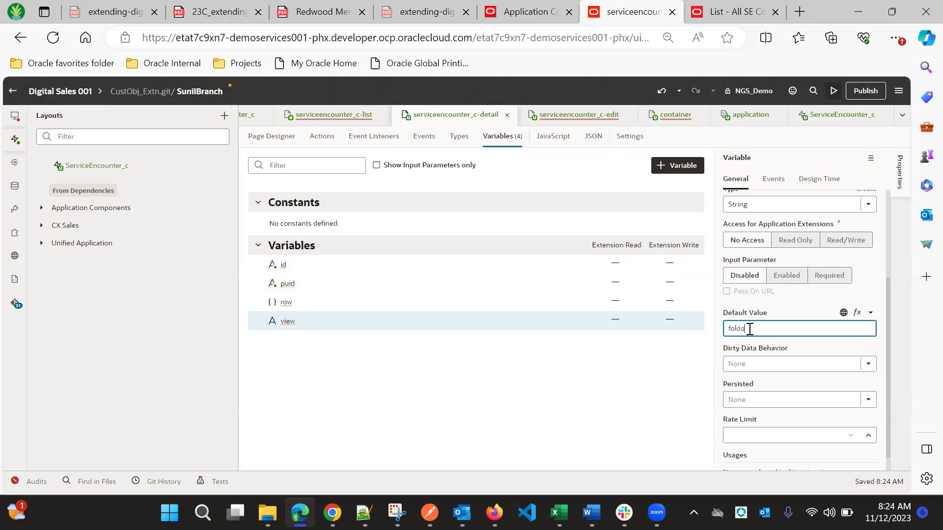
text(ut)
click(631, 387)
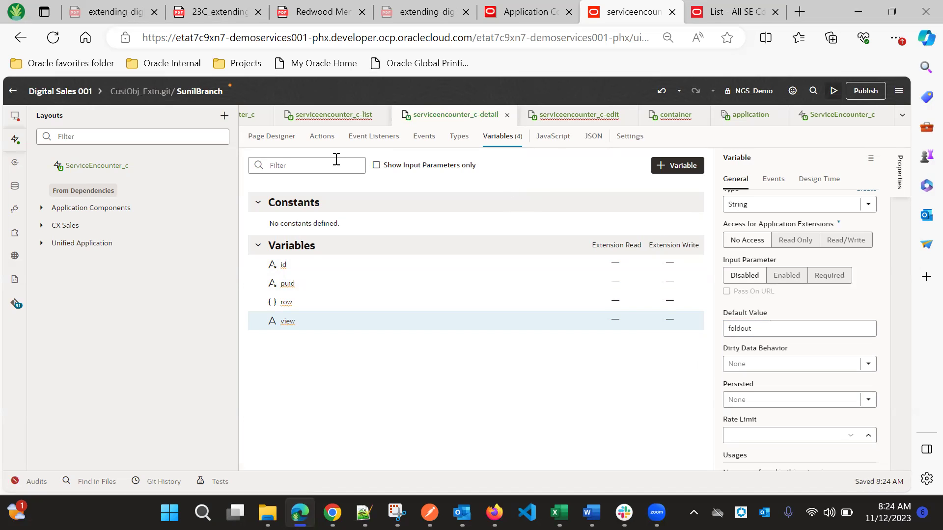
Find the cx-detail fragment in the Page Designer's components and add it to the serviceencounter_c-detail page
click(273, 138)
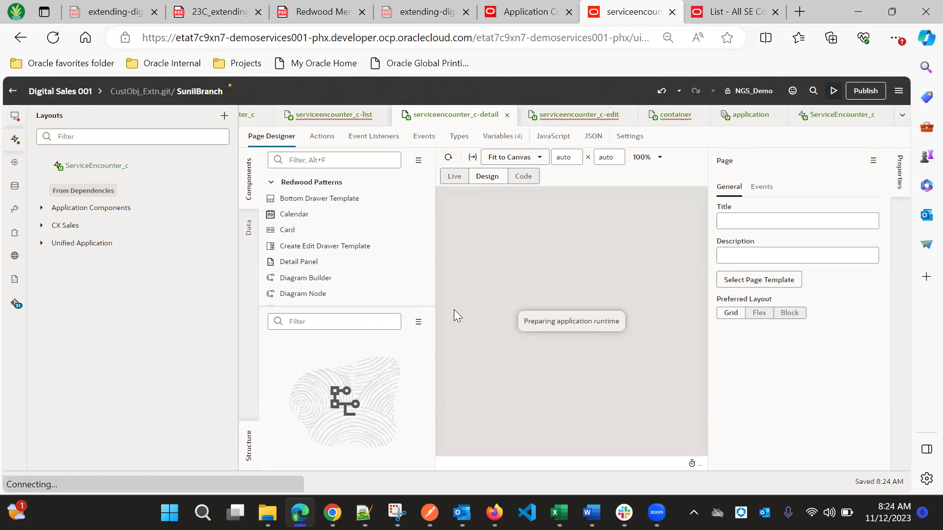
click(320, 159)
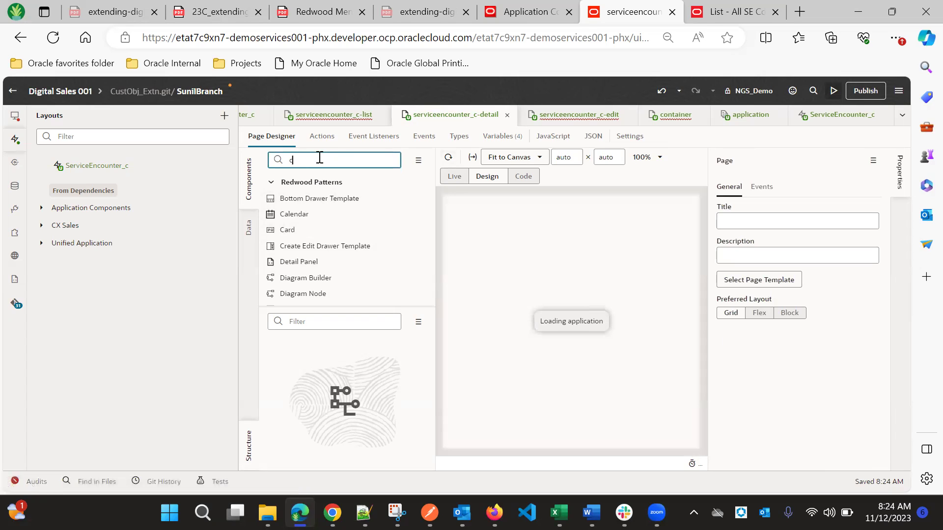
text(cx-)
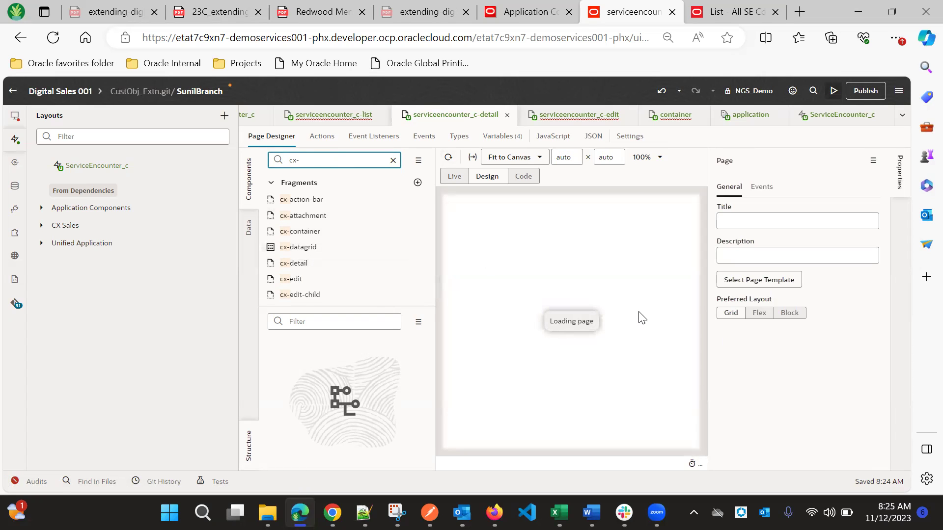
drag(301, 263, 532, 287)
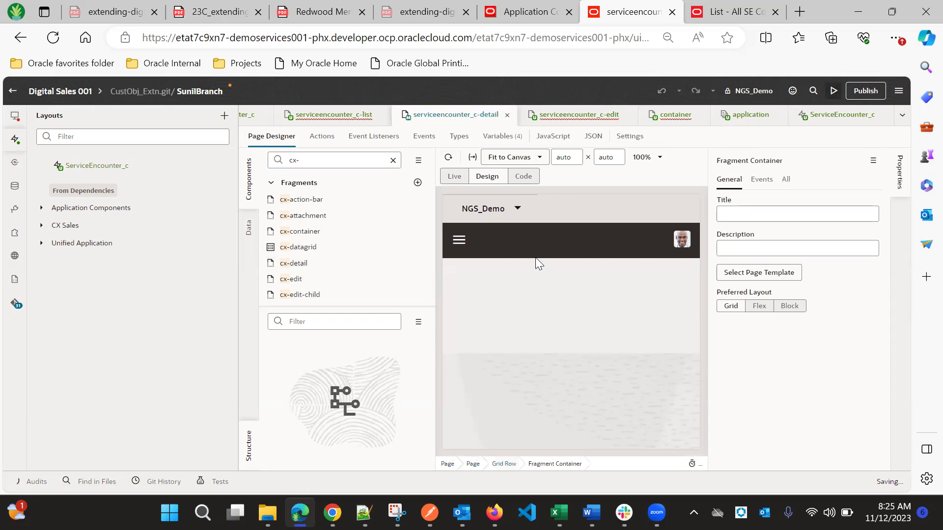
Show the serviceencounter_c-detail page's code and add empty lines inside the cx-detail fragment element
click(526, 177)
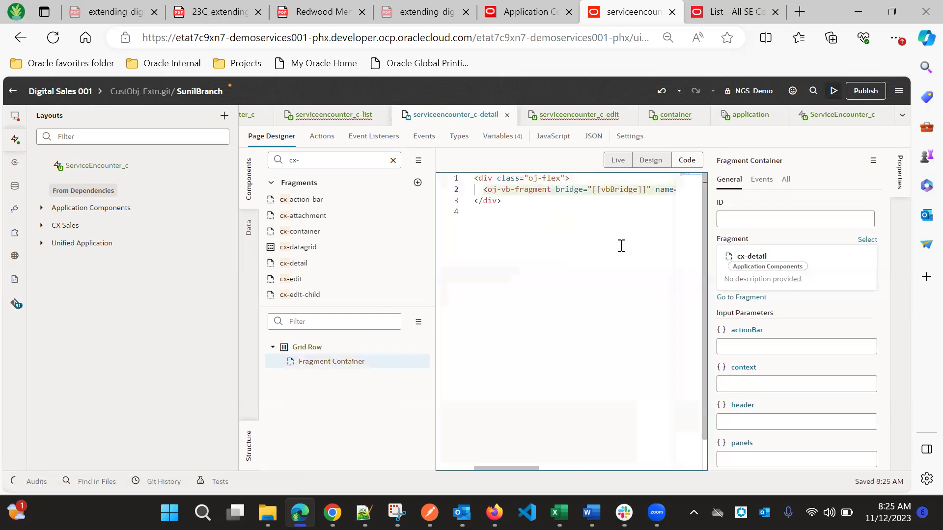
drag(524, 467, 665, 428)
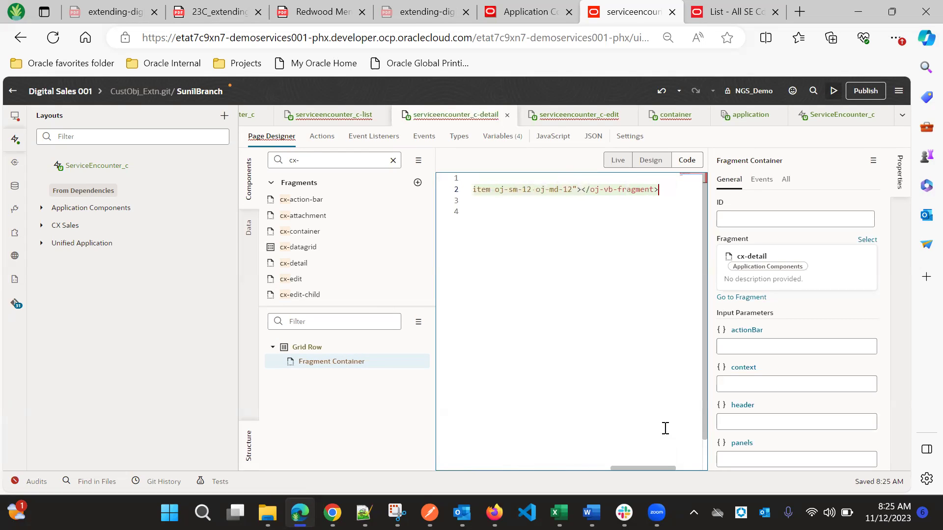
click(584, 191)
key(Return)
key(Return)
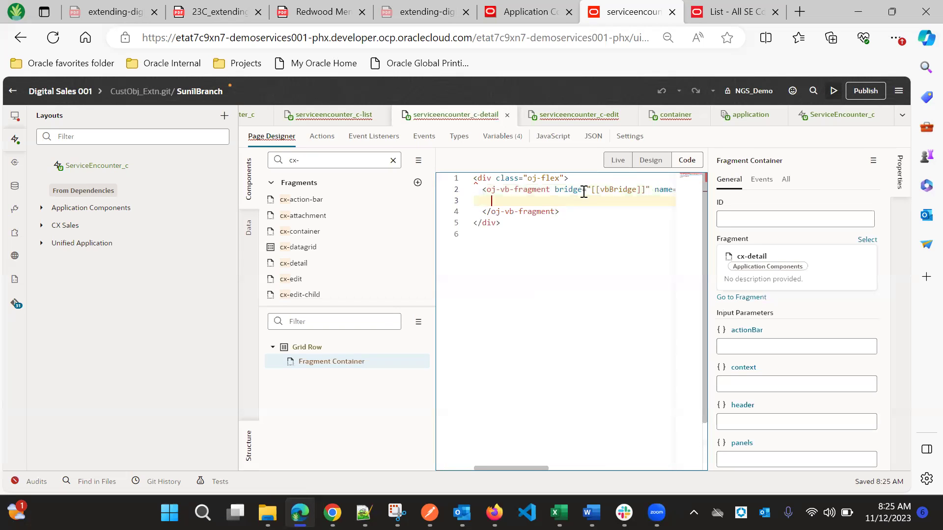
Look through the 23C extending guide for the cx-detail parameter code sample under Configure the Detail Page Structure
key(ctrl+2)
scroll(328, 250, down, 10)
scroll(330, 263, down, 20)
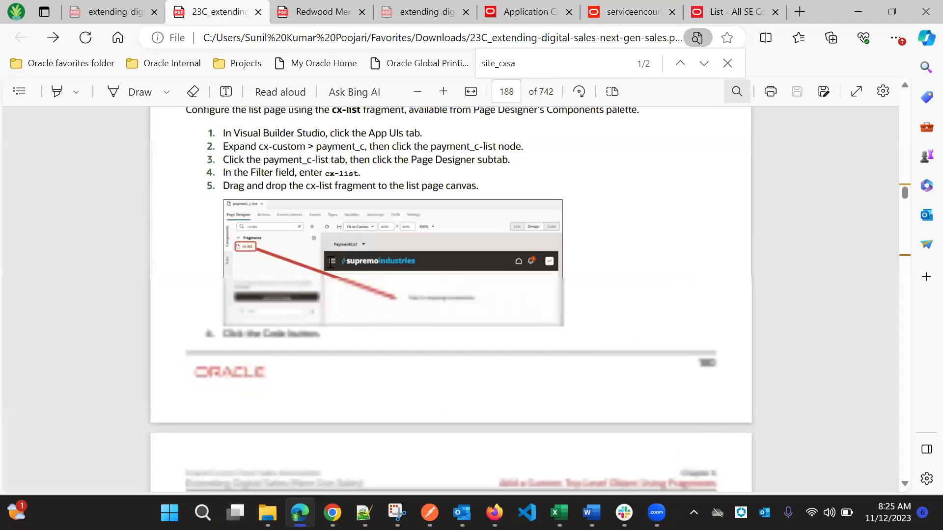
scroll(330, 275, down, 15)
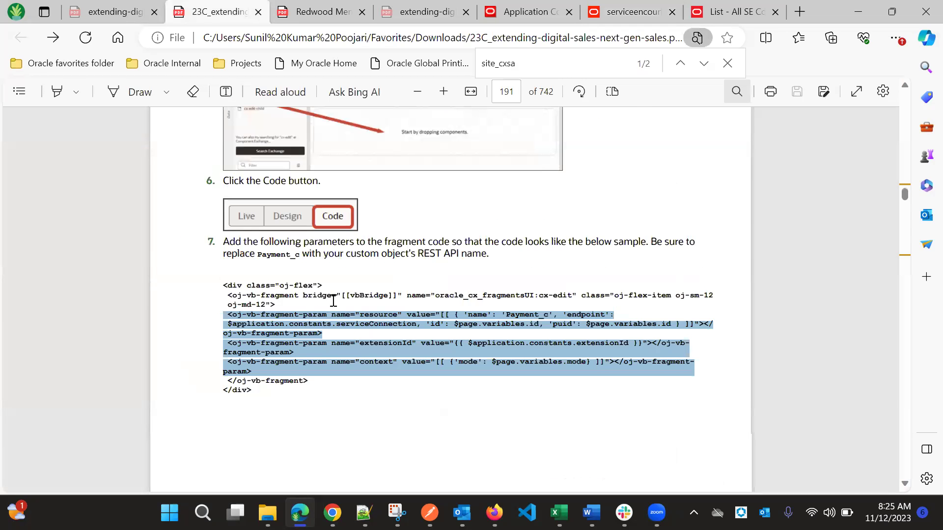
scroll(348, 259, up, 3)
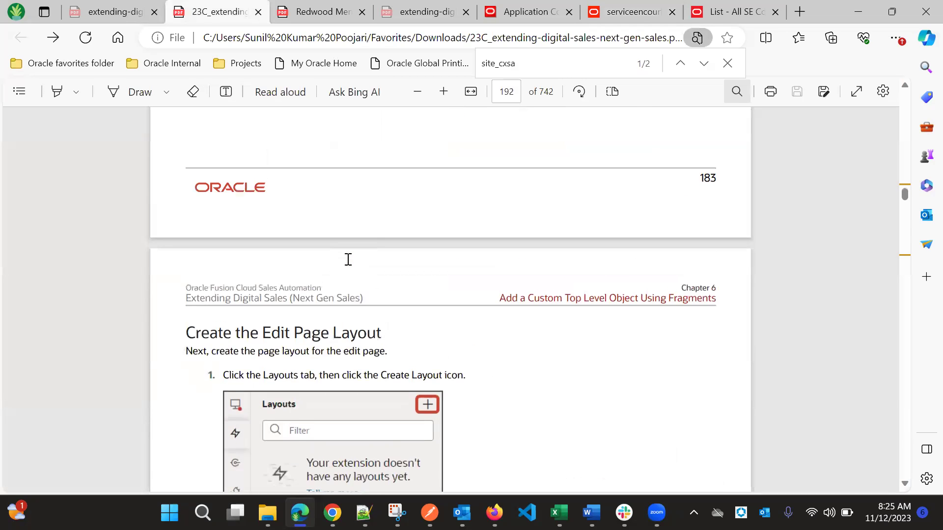
scroll(348, 258, down, 8)
scroll(348, 259, down, 15)
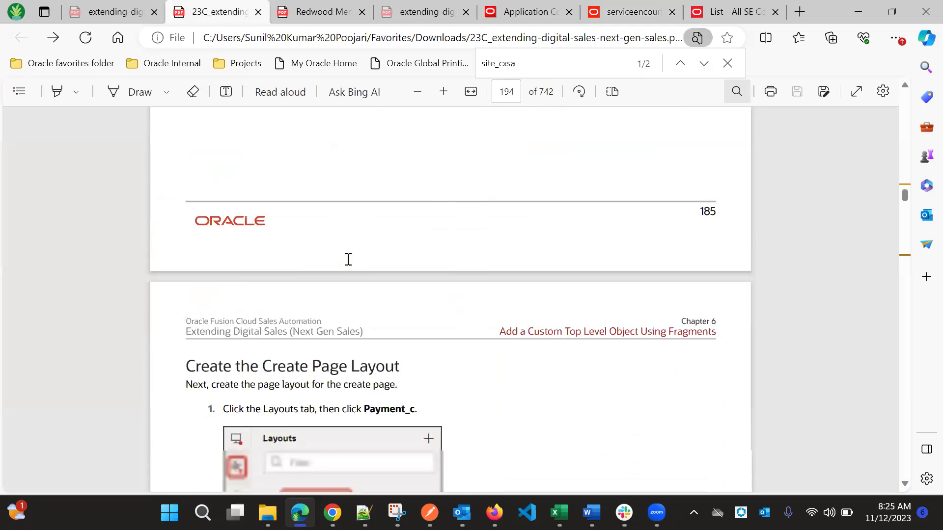
scroll(347, 259, down, 15)
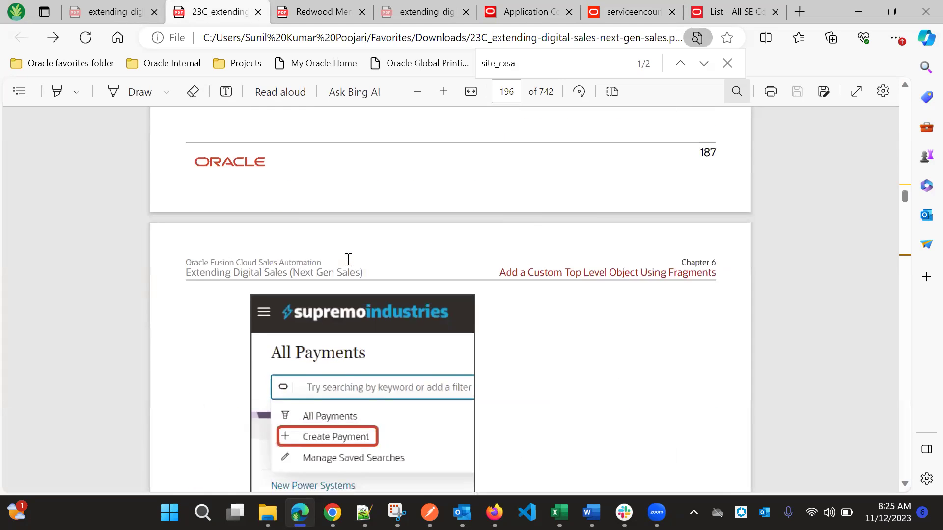
scroll(348, 259, down, 15)
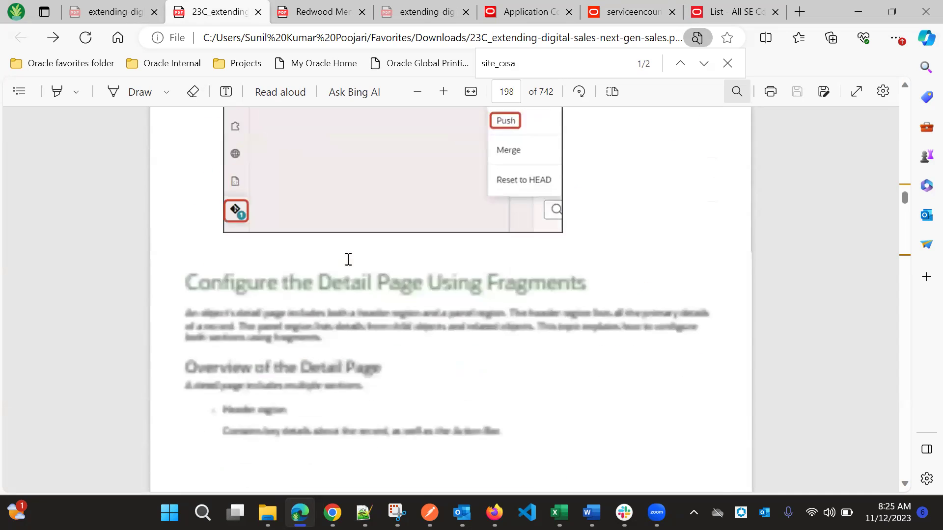
scroll(348, 259, down, 10)
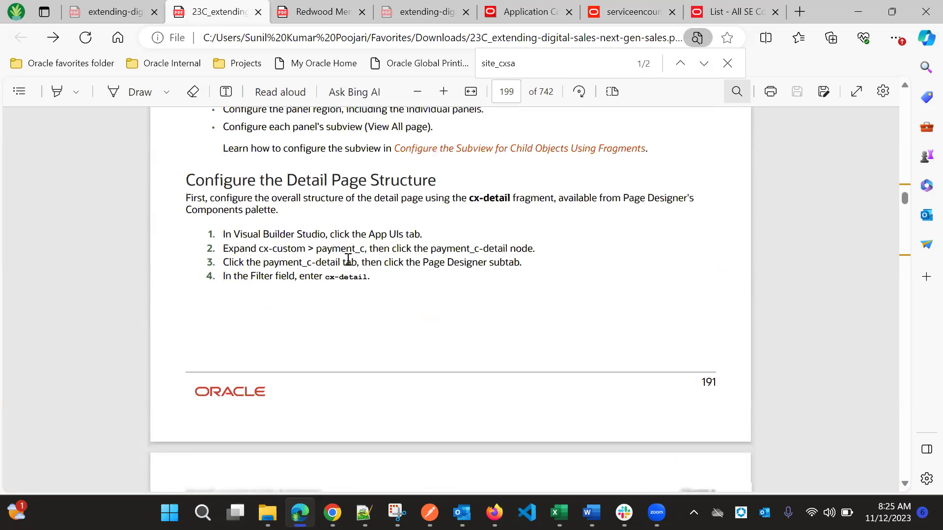
scroll(348, 260, up, 6)
scroll(348, 259, up, 3)
scroll(348, 259, down, 10)
scroll(348, 260, down, 6)
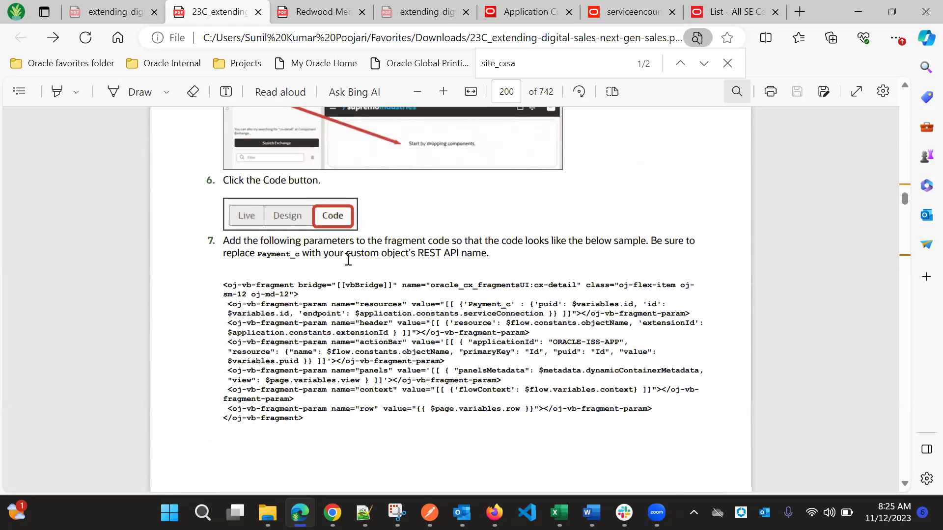
scroll(347, 260, down, 2)
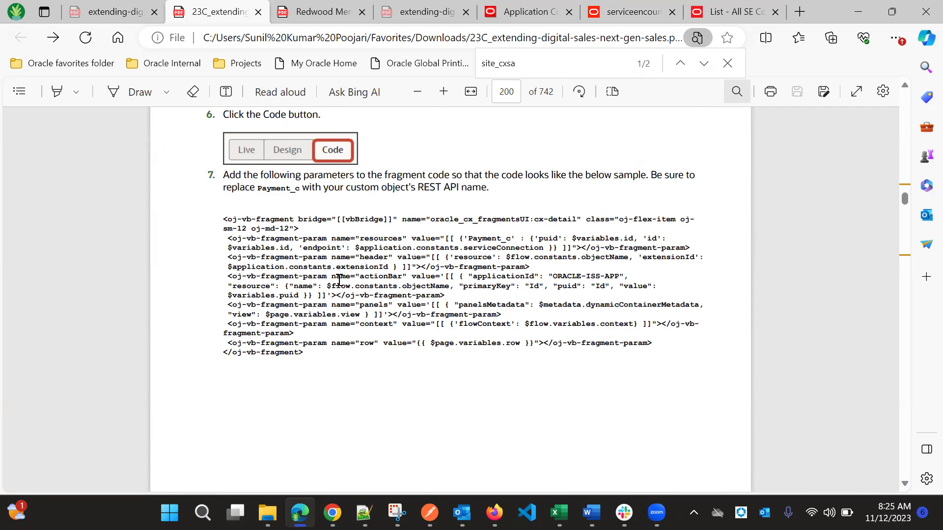
scroll(339, 280, down, 10)
scroll(333, 271, up, 12)
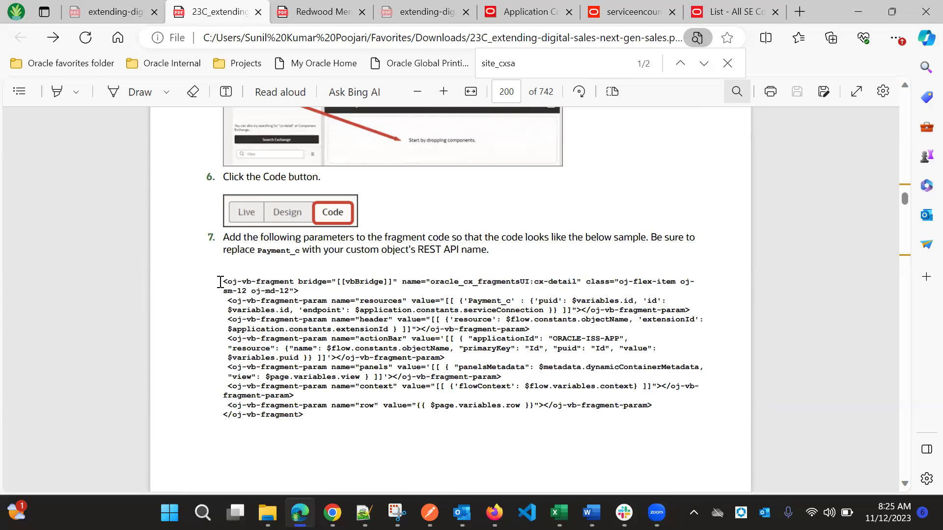
Copy the guide's complete cx-detail fragment sample and paste it over the existing oj-vb-fragment element in the detail page's code
drag(220, 283, 310, 418)
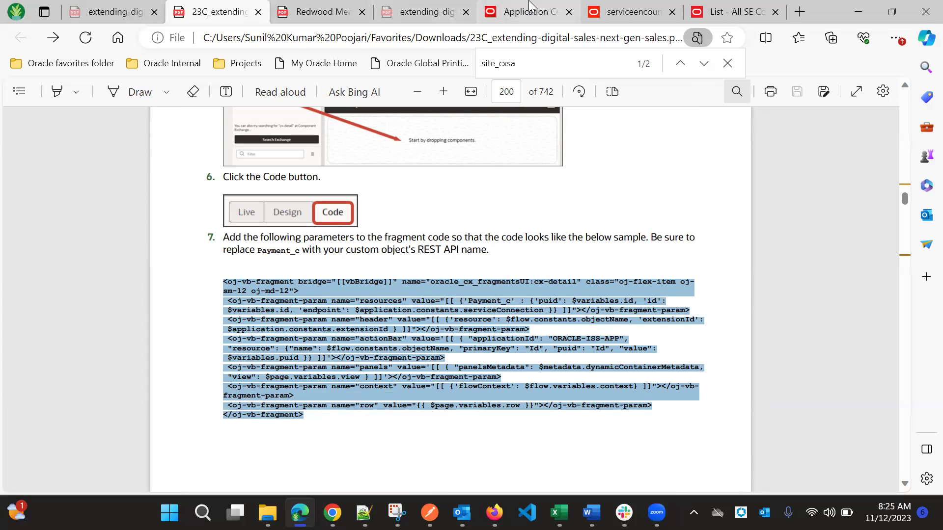
click(631, 11)
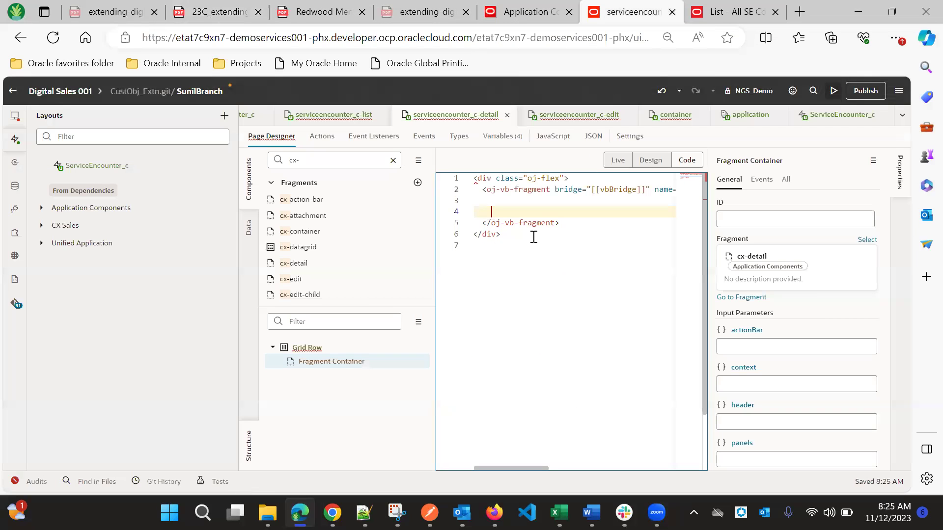
drag(564, 221, 475, 190)
key(ctrl+v)
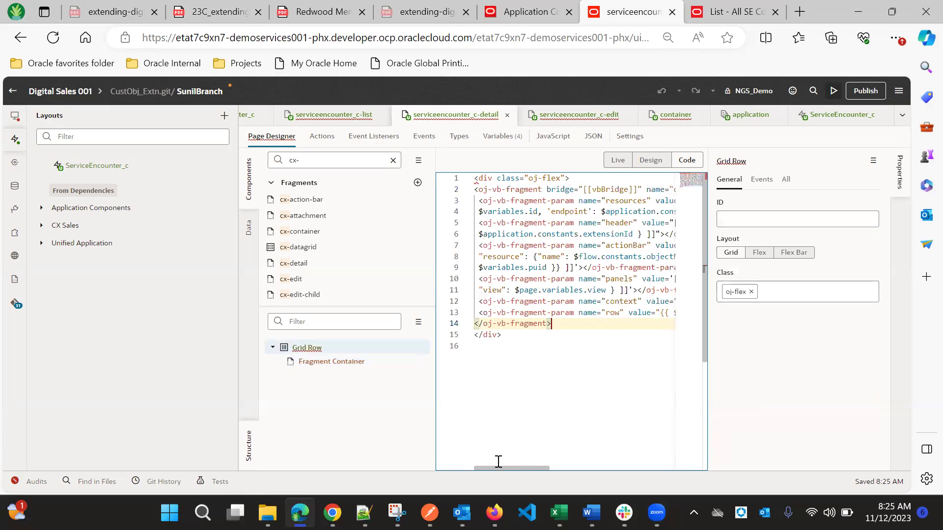
Replace the invalid characters in the pasted code with hyphens, in the context parameter's closing tag and the oj-sm-12 class
drag(504, 469, 658, 453)
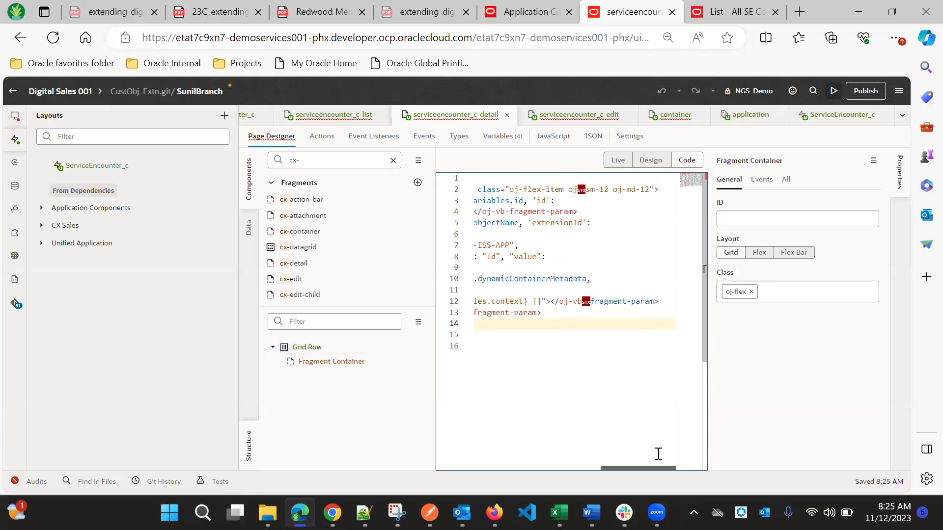
click(593, 304)
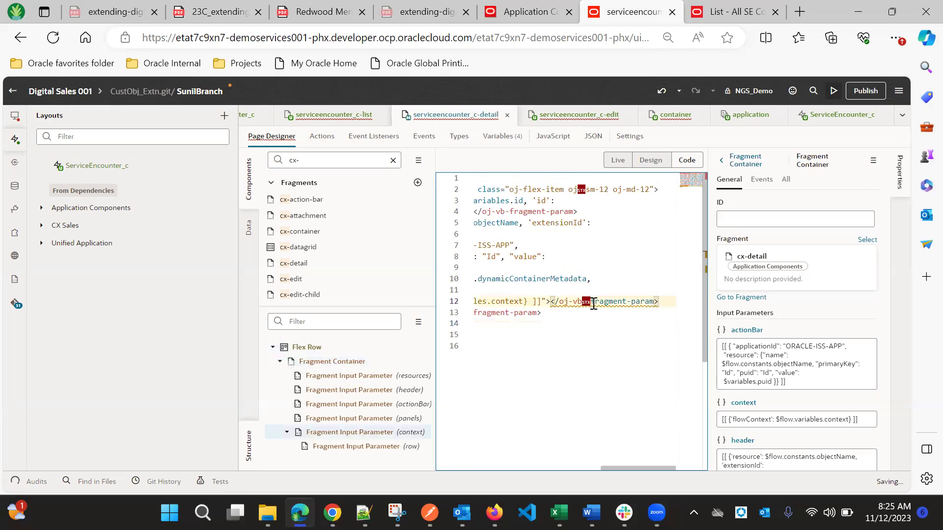
key(BackSpace)
text(-)
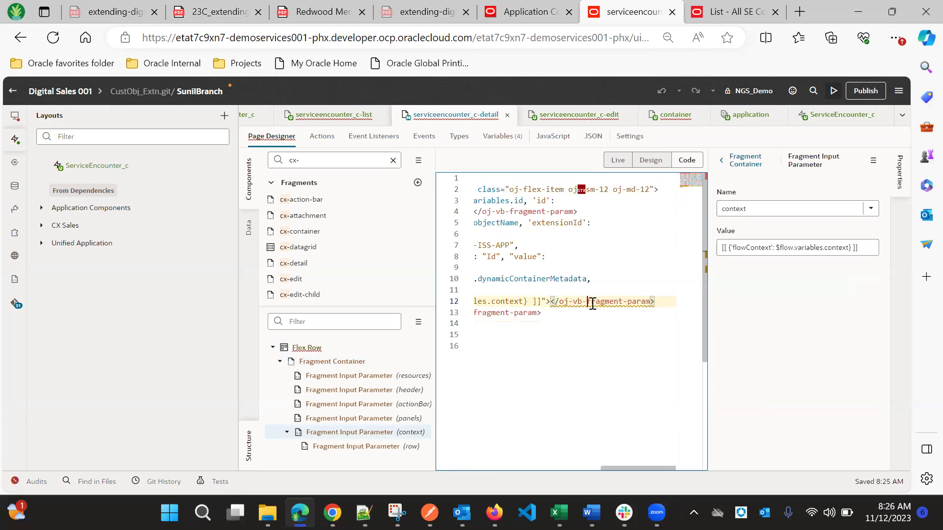
click(587, 191)
key(BackSpace)
text(-)
Replace Payment_c with ServiceEncounter_c in the fragment's resources parameter, and return the detail page to design view
drag(626, 465, 544, 450)
mouse_move(554, 451)
mouse_down()
mouse_move(621, 455)
mouse_move(564, 450)
mouse_up()
double_click(565, 205)
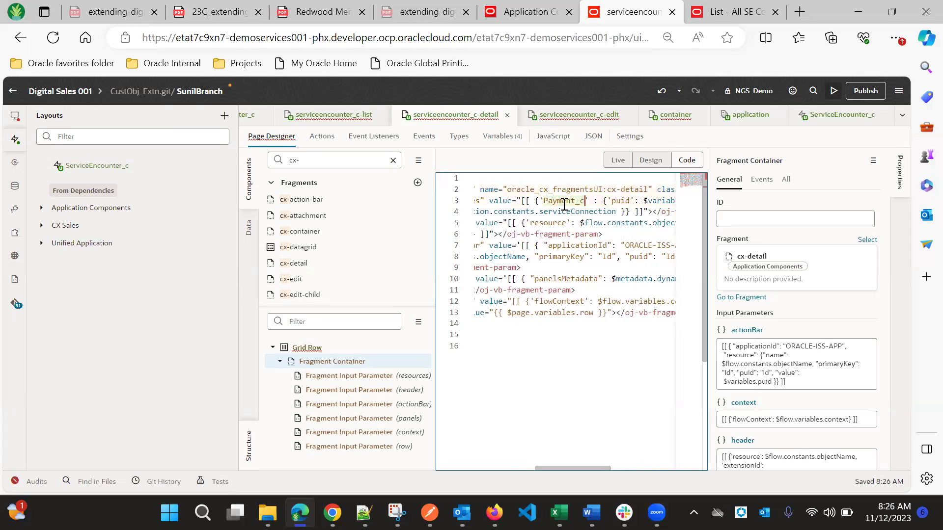
text(Service)
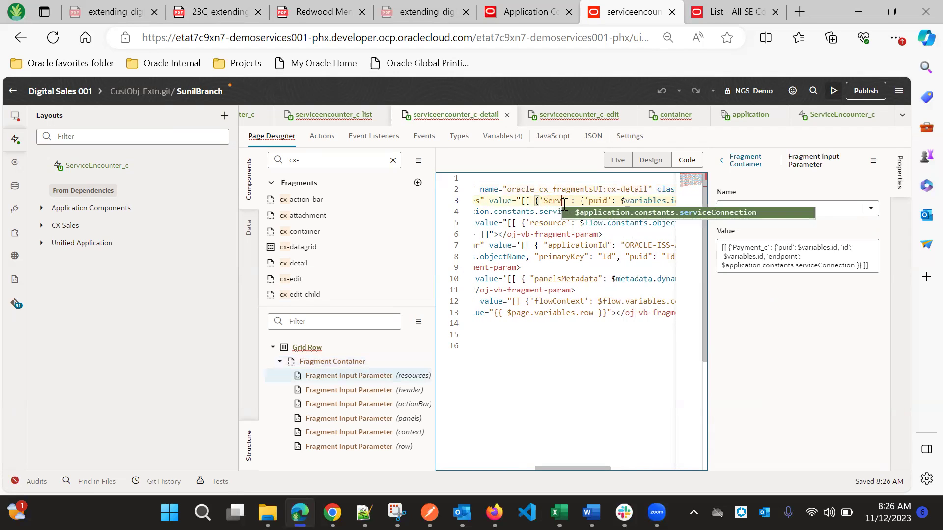
text(En)
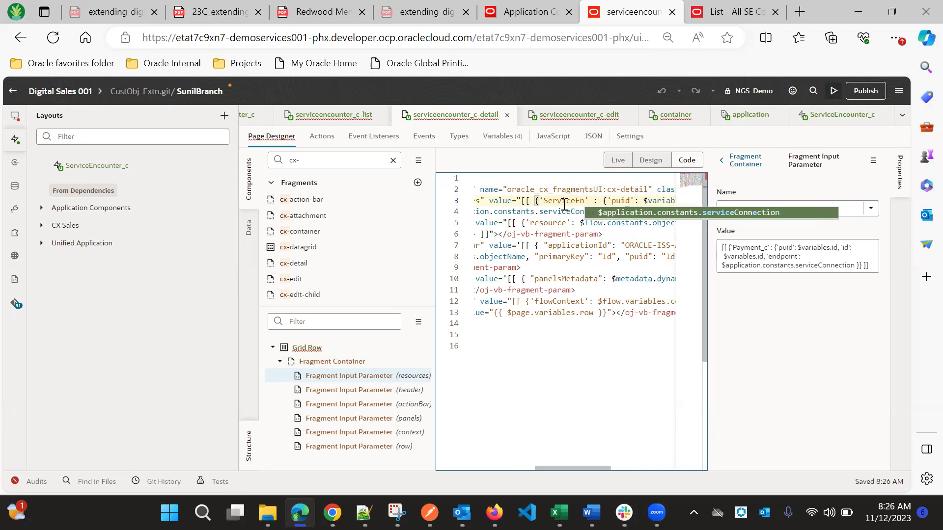
text(counter_c)
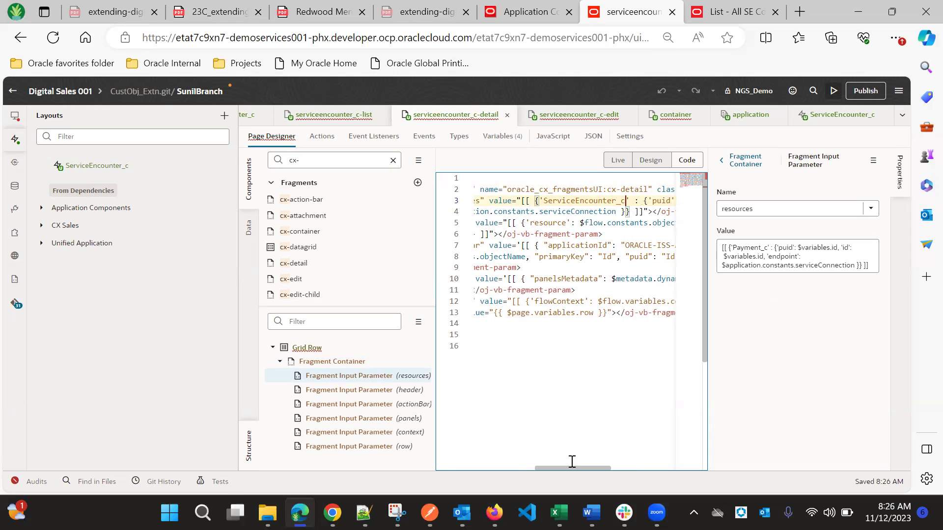
drag(572, 467, 638, 433)
scroll(574, 437, left, 10)
click(505, 338)
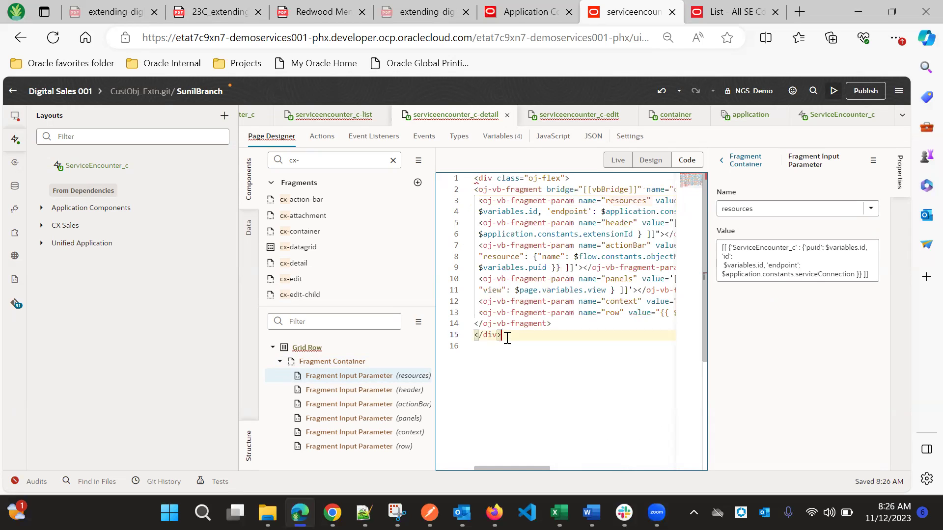
click(649, 160)
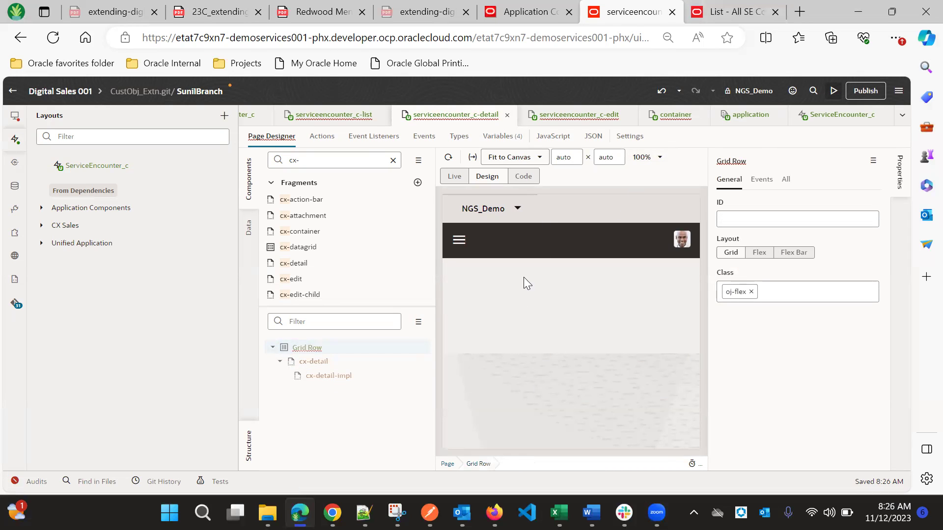
Check the guide's Configure the Header Region steps, and open the ServiceEncounter_c layout's rule sets in Visual Builder Studio
click(214, 6)
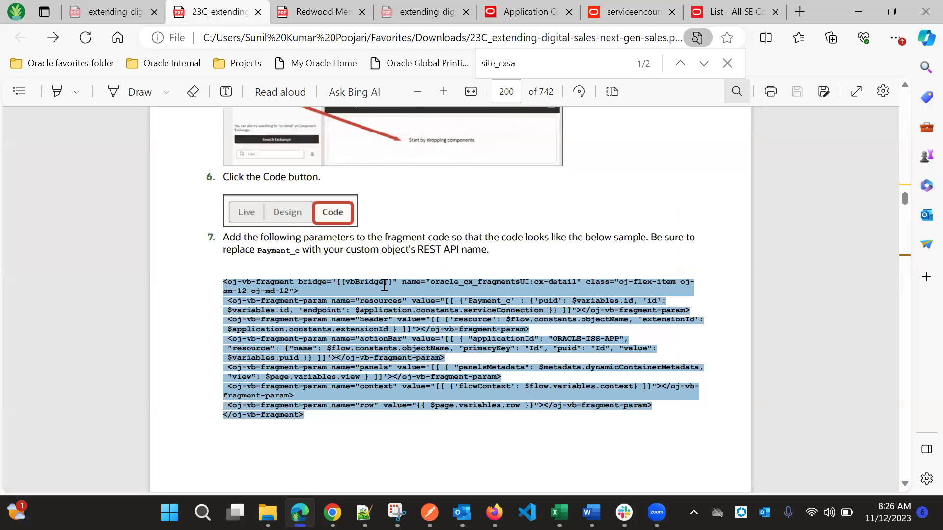
scroll(380, 304, up, 5)
scroll(385, 319, down, 8)
scroll(393, 314, down, 10)
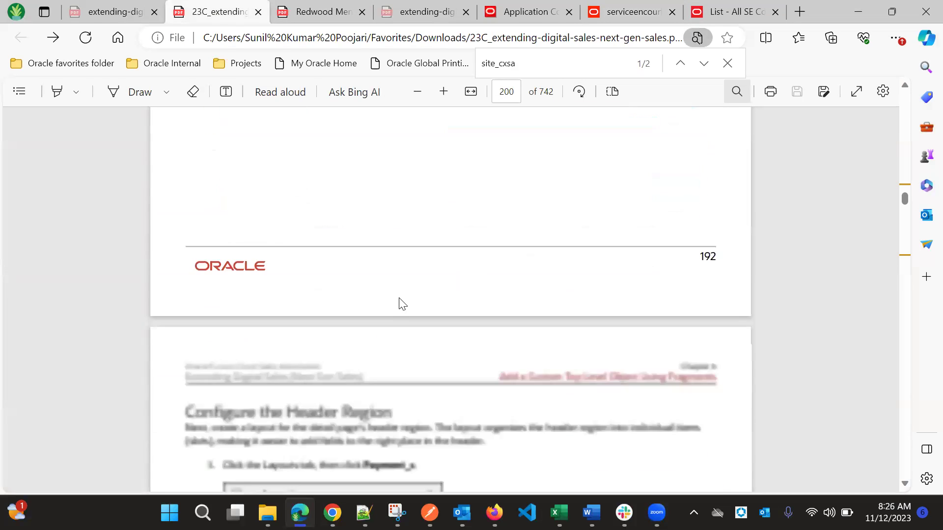
scroll(398, 298, up, 2)
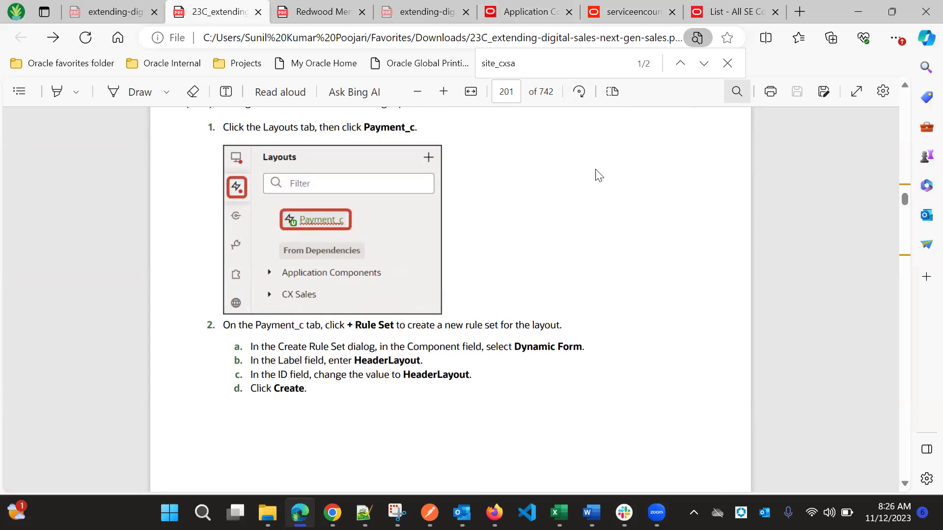
click(624, 6)
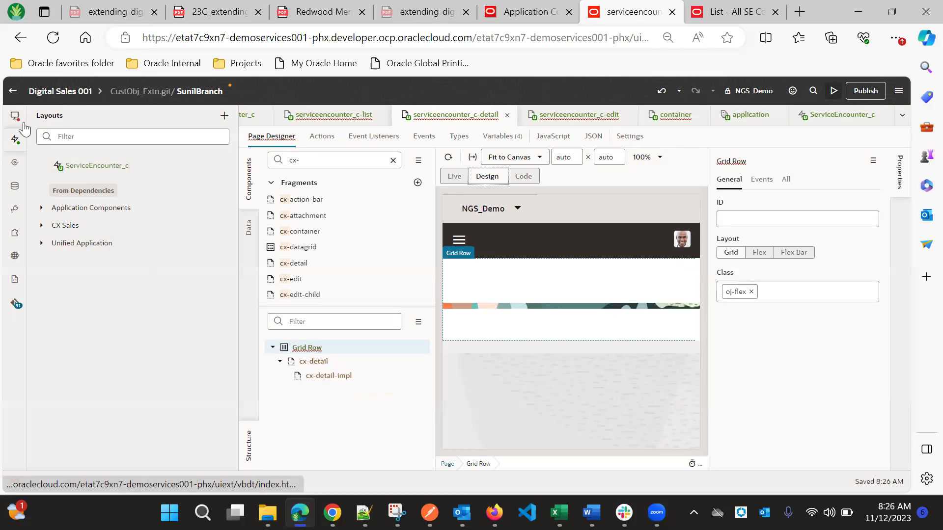
click(81, 165)
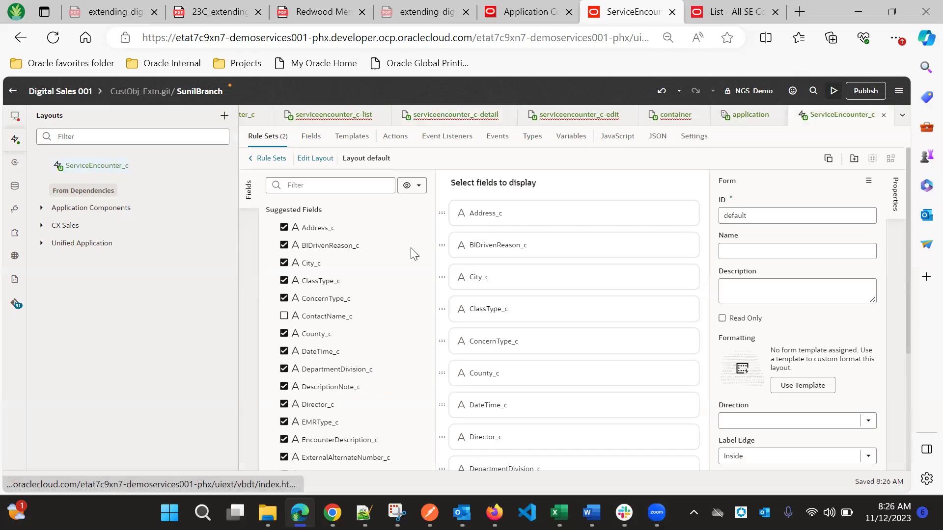
click(265, 164)
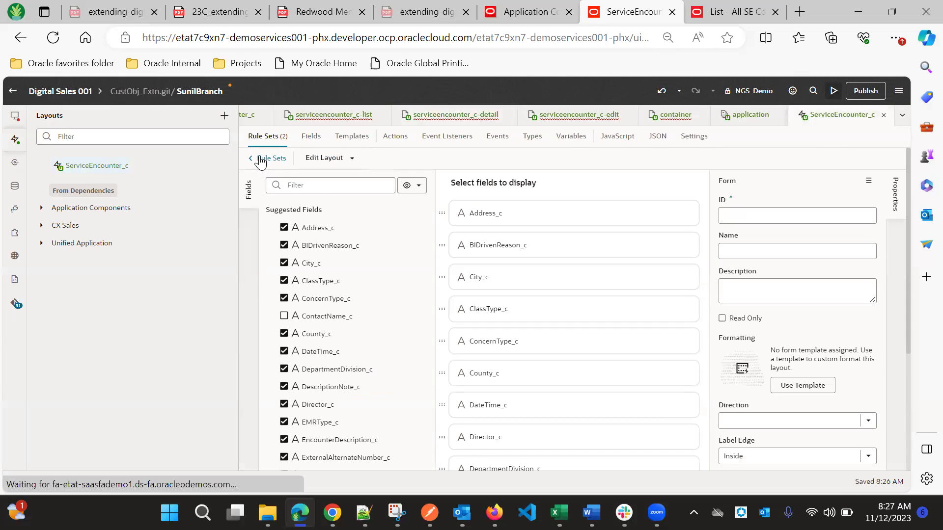
Create a Dynamic Form rule set labelled HeaderLayout with the ID headerLayout in the ServiceEncounter_c layout
click(890, 165)
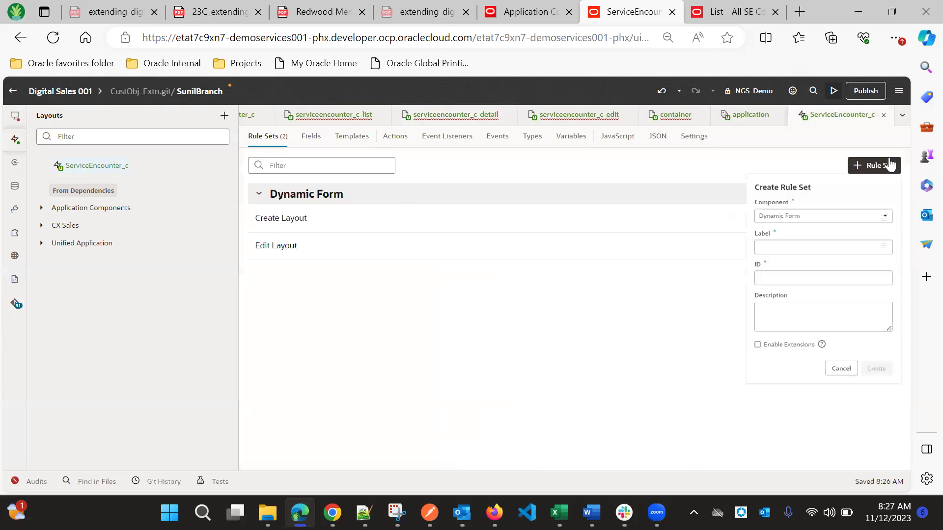
click(766, 251)
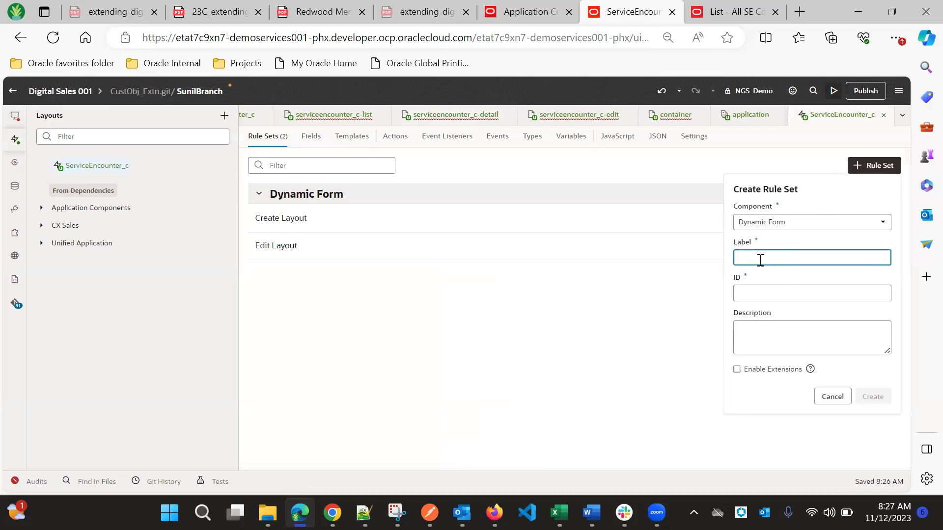
text(HeaderLayout)
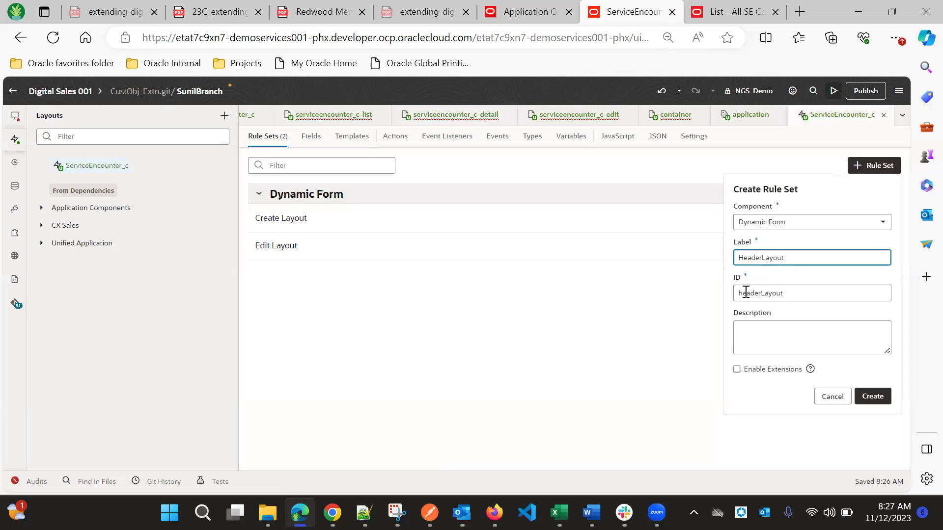
click(744, 293)
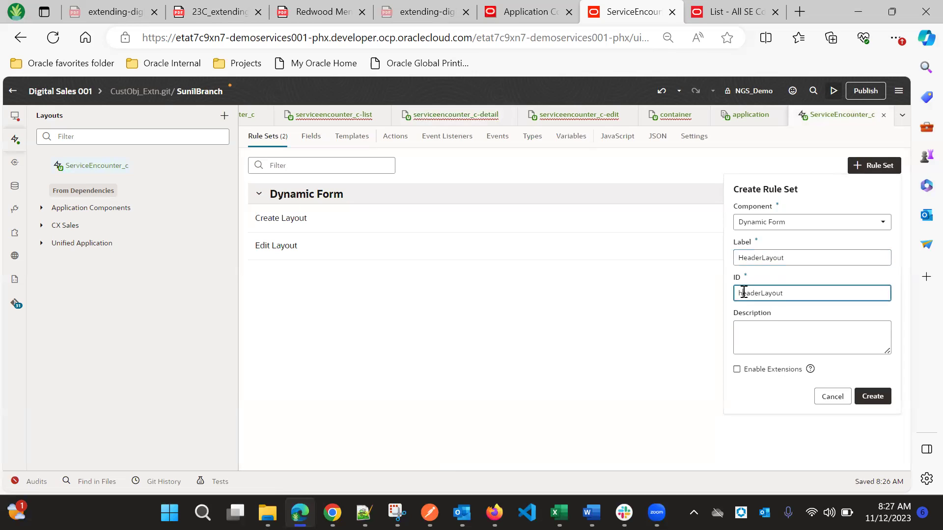
click(873, 397)
Open HeaderLayout's default layout and use the oracle_cx_fragmentsUI:cx-header fragment as its form template
click(702, 297)
scroll(425, 295, down, 3)
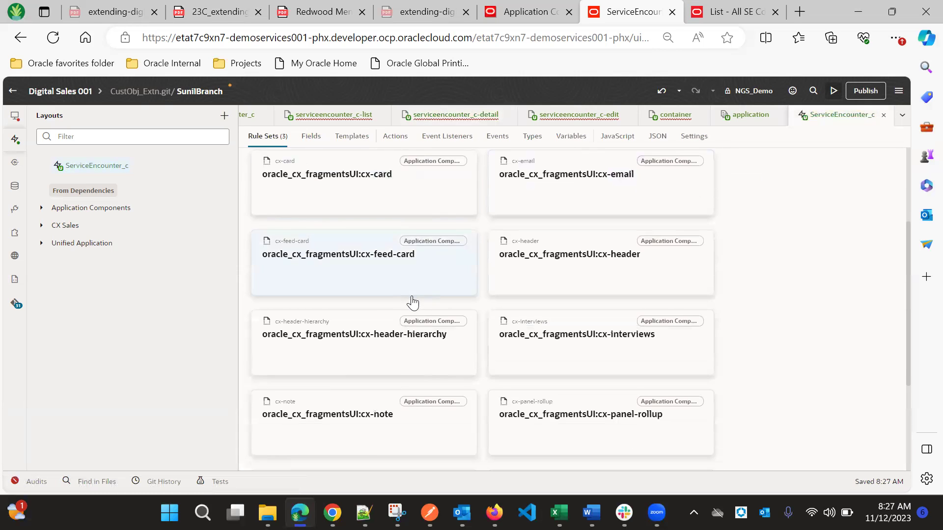
click(623, 268)
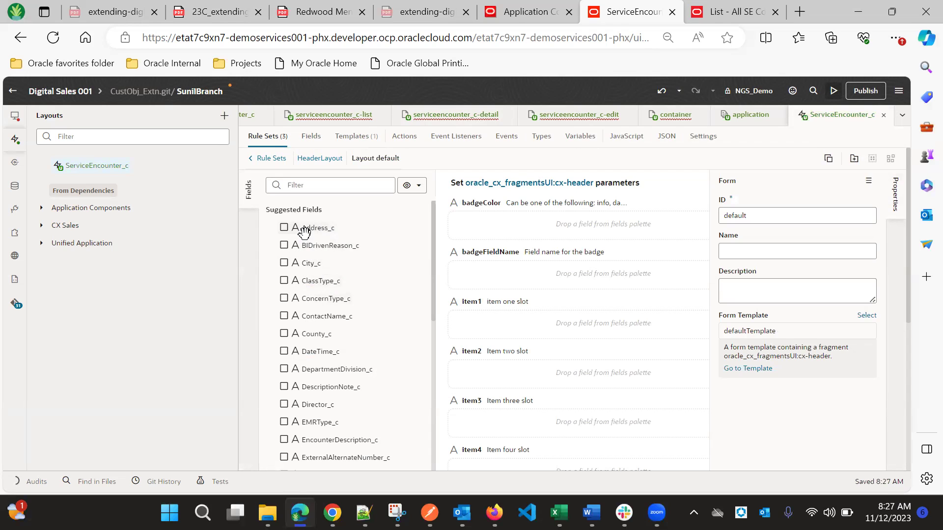
Find the RecordName field and assign it to the header's badgeFieldName parameter
click(311, 187)
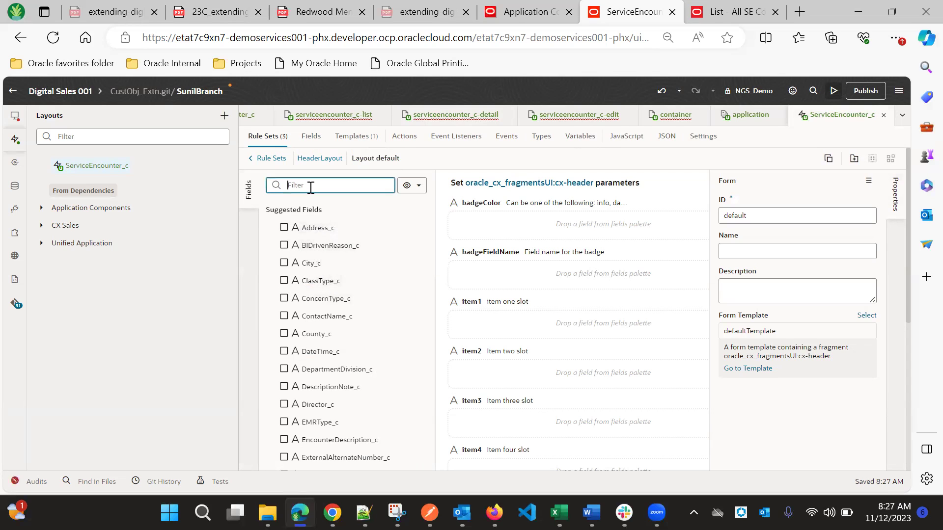
text(Rec)
drag(311, 307, 539, 276)
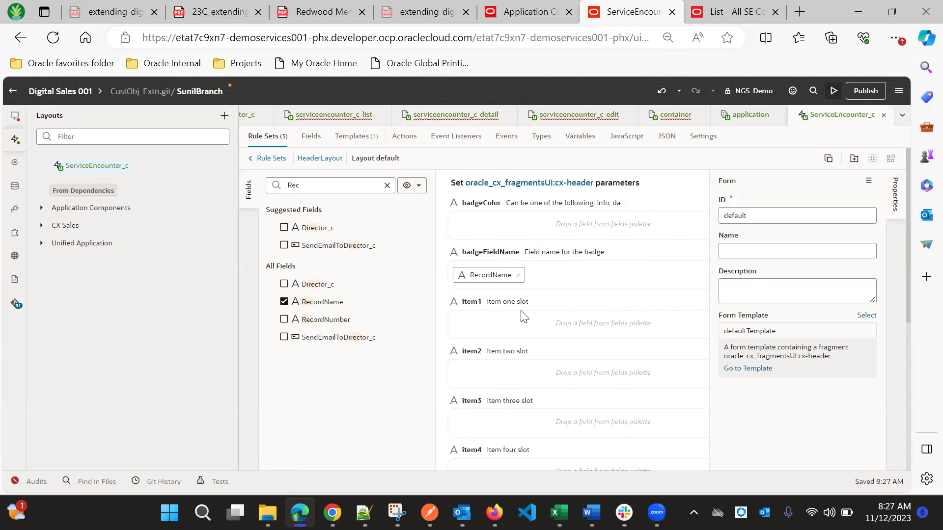
Clear the field filter, and assign Address_c to the header's item1 slot and Status_c to item2
click(307, 185)
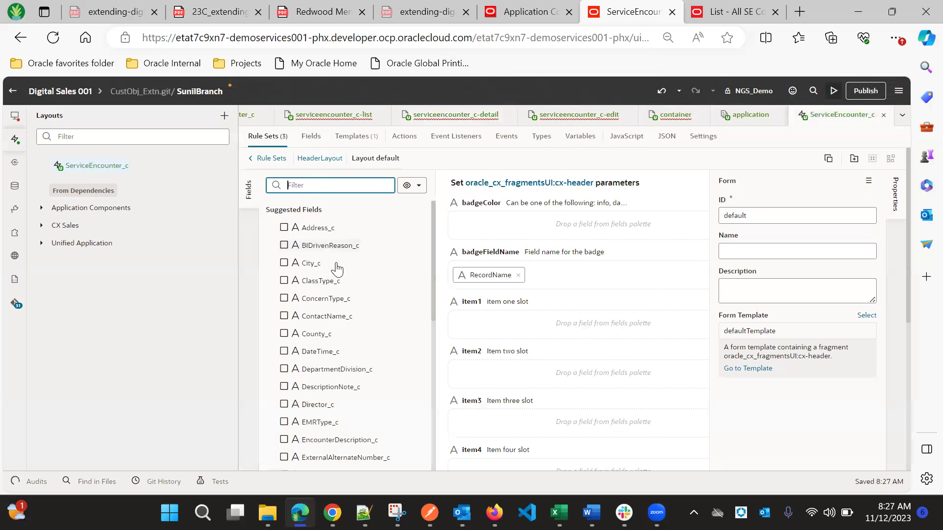
drag(308, 231, 485, 320)
scroll(325, 348, down, 1)
scroll(325, 348, down, 10)
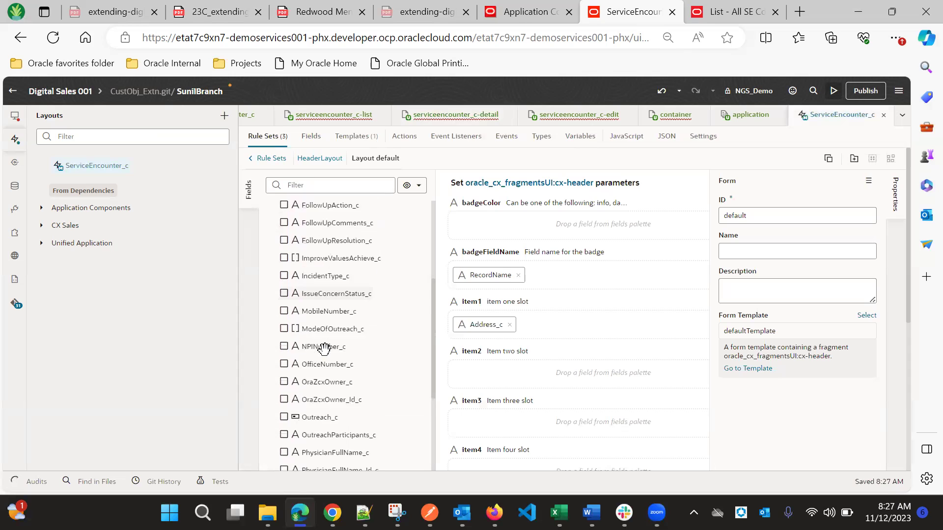
scroll(325, 348, down, 5)
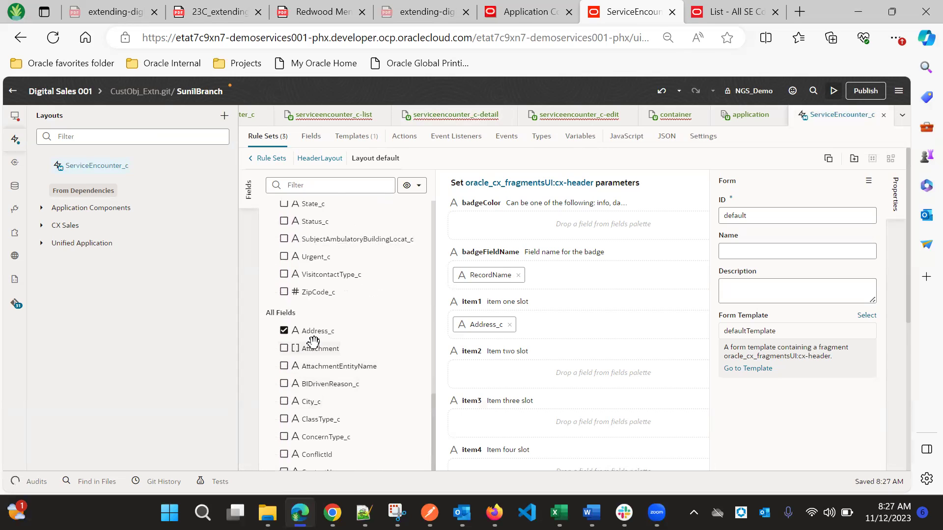
drag(302, 221, 478, 386)
Assign BIDrivenReason_c to the header's item3 slot and EncounterDescription_c to item4
scroll(320, 354, up, 4)
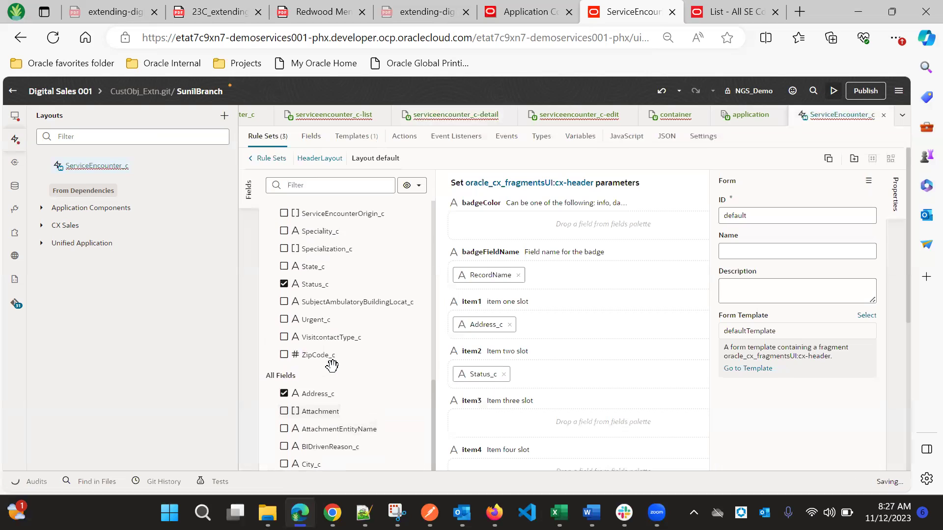
scroll(316, 279, up, 5)
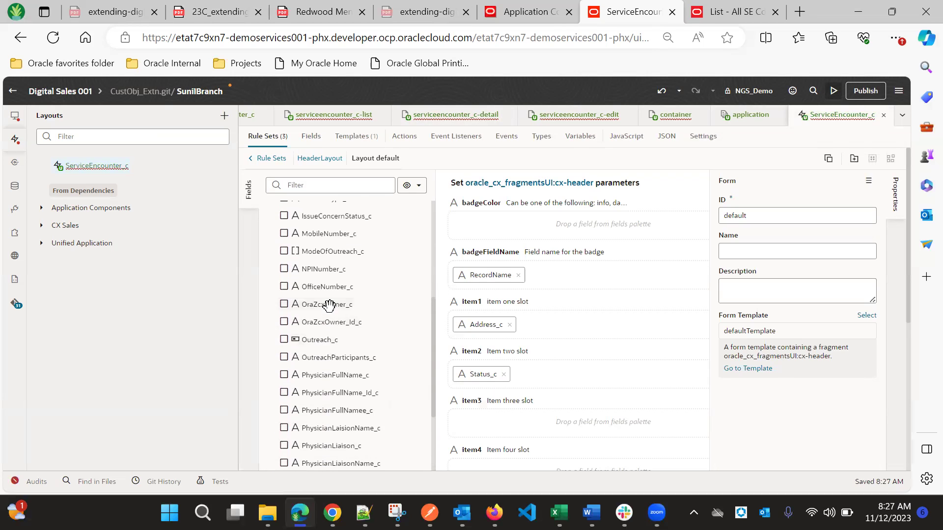
scroll(329, 305, up, 4)
scroll(328, 299, up, 3)
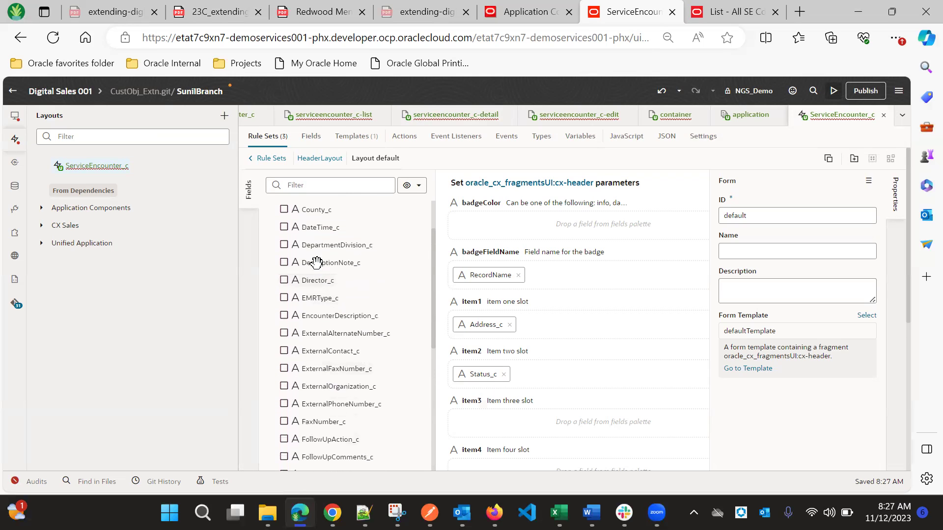
scroll(324, 275, up, 3)
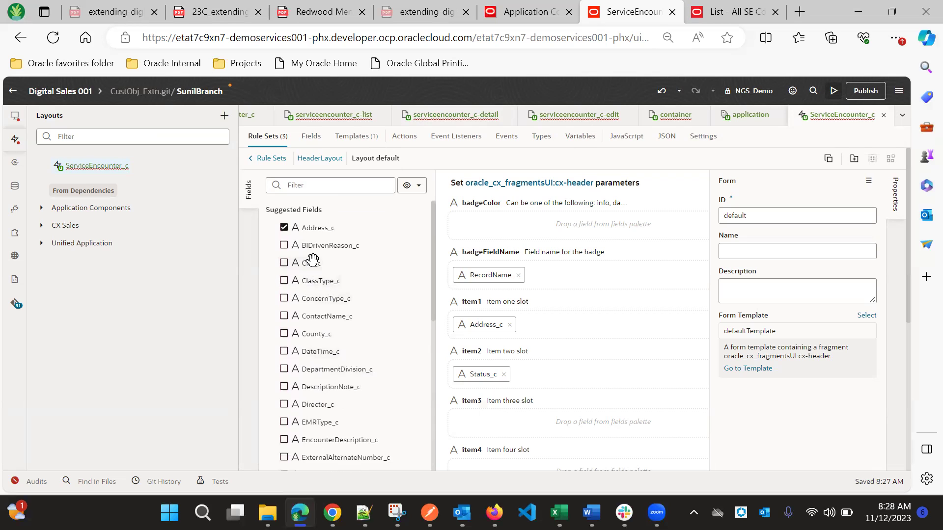
drag(310, 250, 496, 425)
scroll(337, 386, down, 3)
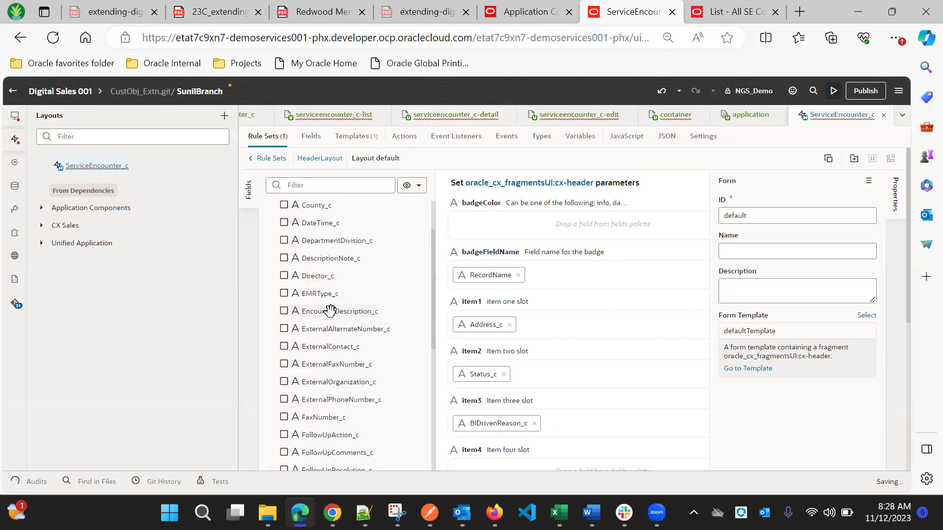
drag(519, 448, 512, 466)
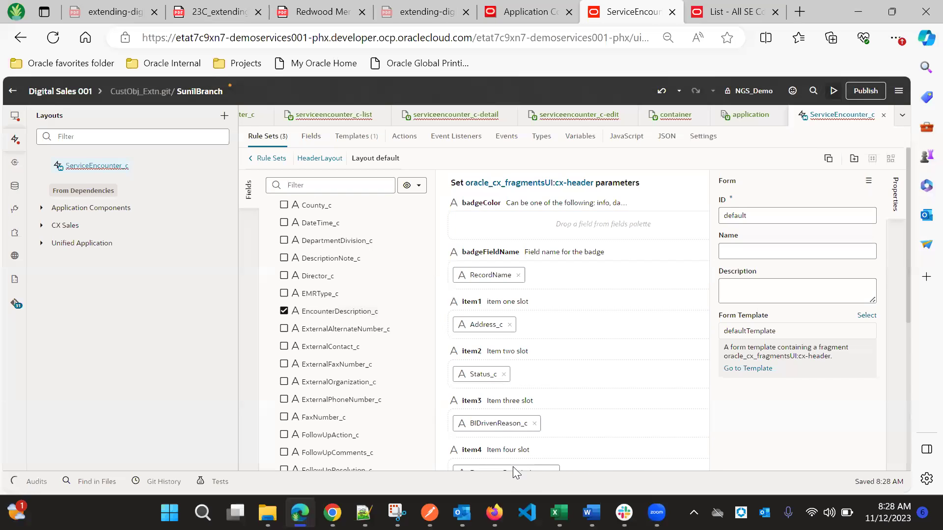
scroll(589, 387, down, 4)
scroll(591, 384, up, 3)
scroll(590, 384, up, 1)
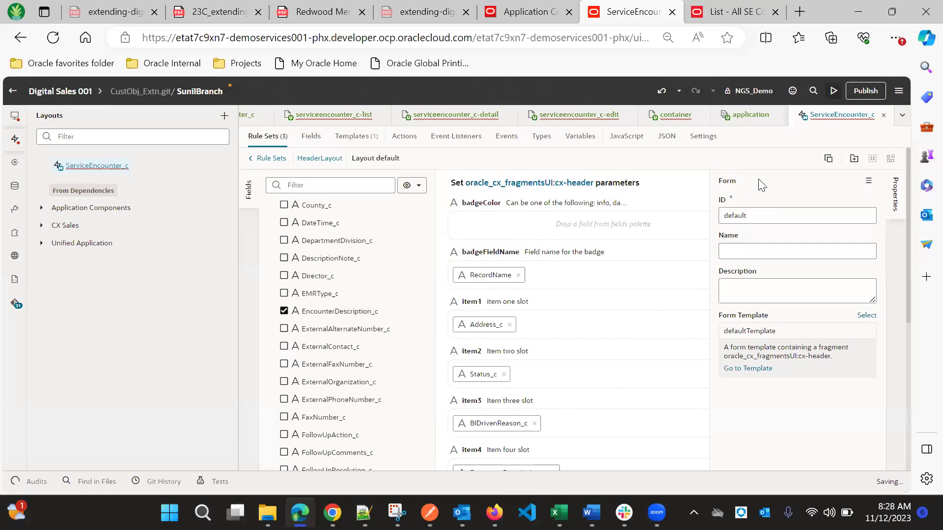
Launch a preview of the extension, and open the Create Layout rule set's default layout back in the builder
click(834, 91)
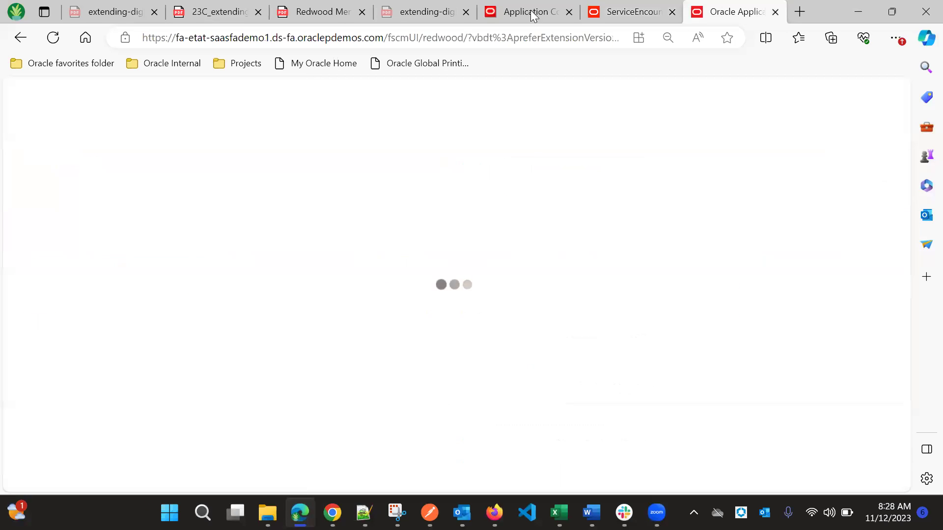
click(629, 11)
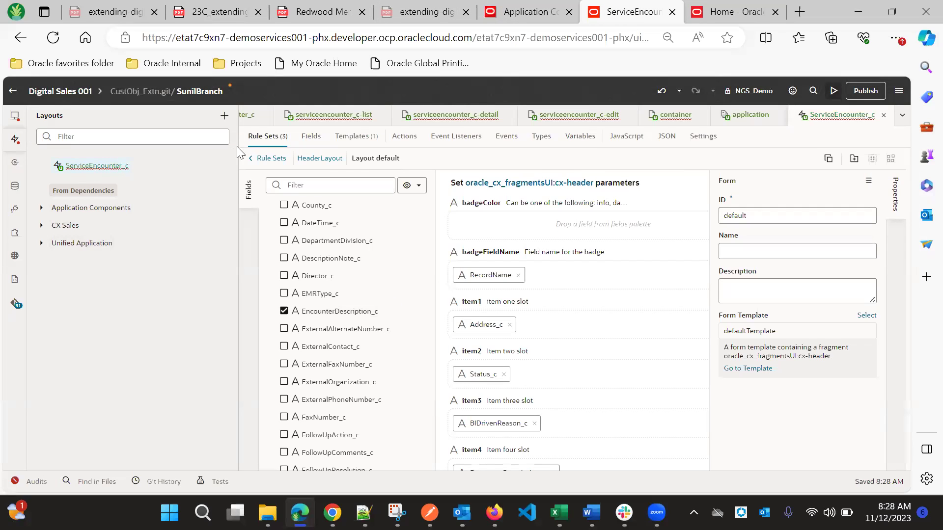
click(269, 158)
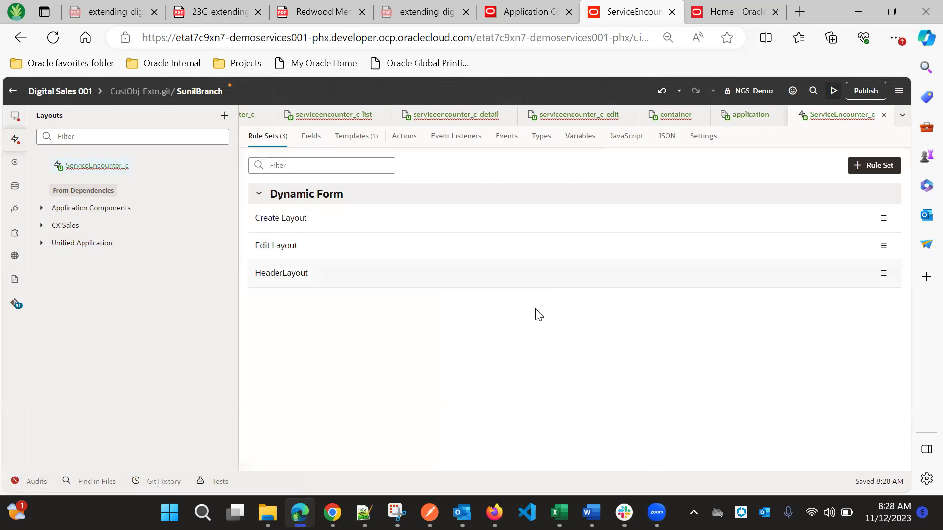
click(882, 219)
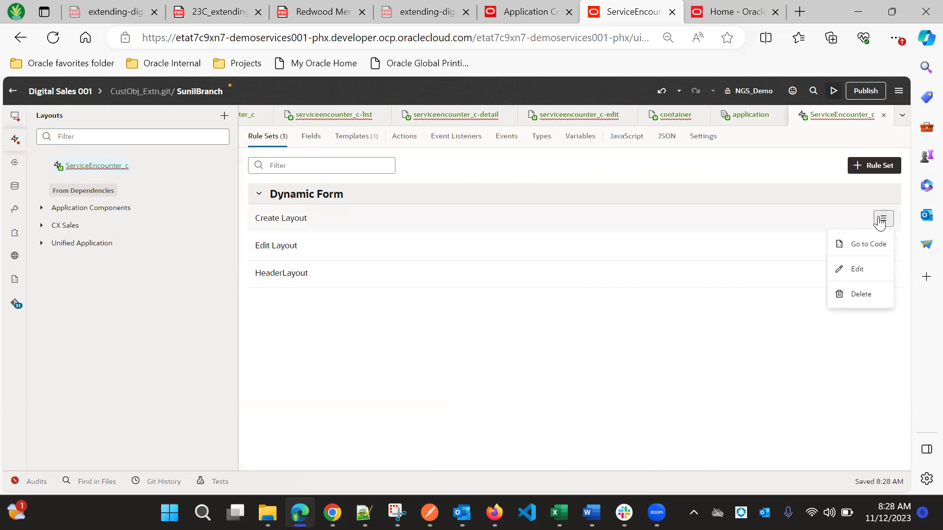
click(857, 269)
click(703, 296)
Add the RecordName field to the create layout and move it above Address_c as the first field
click(313, 185)
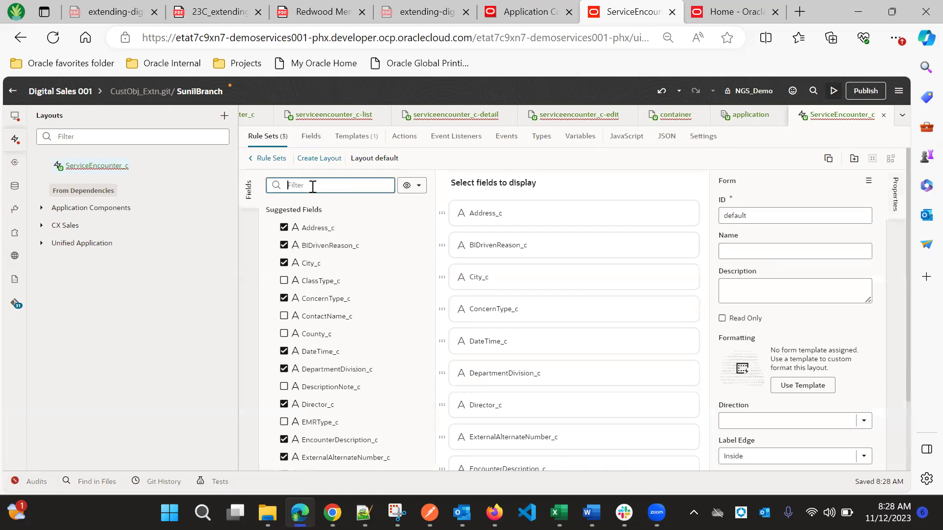
text(reco)
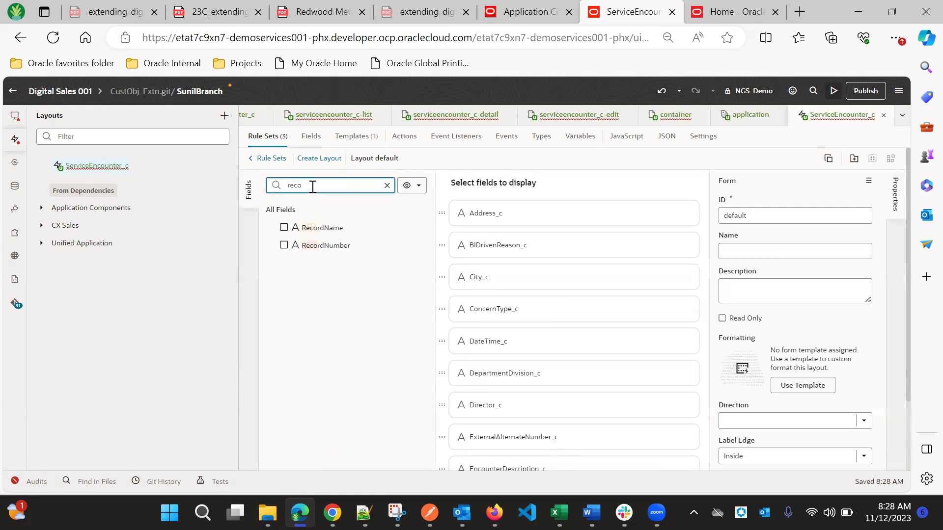
click(284, 228)
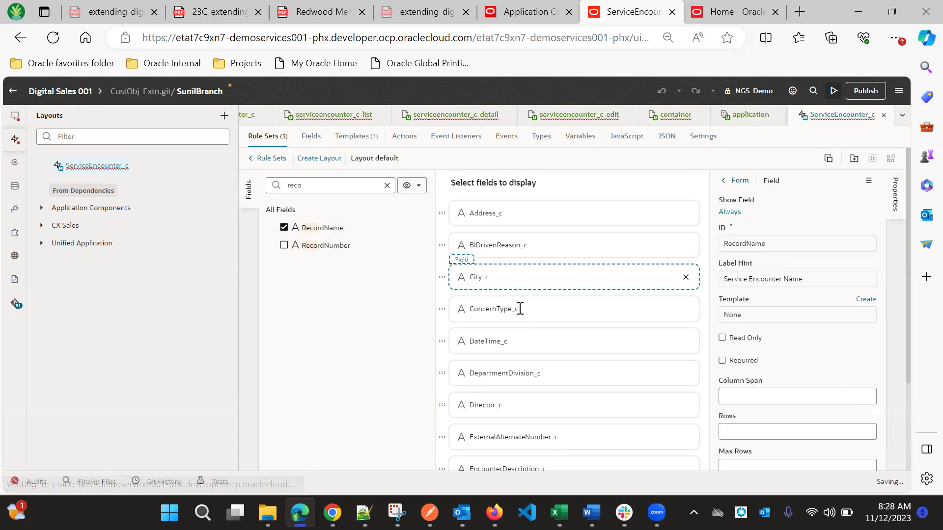
drag(439, 416, 448, 183)
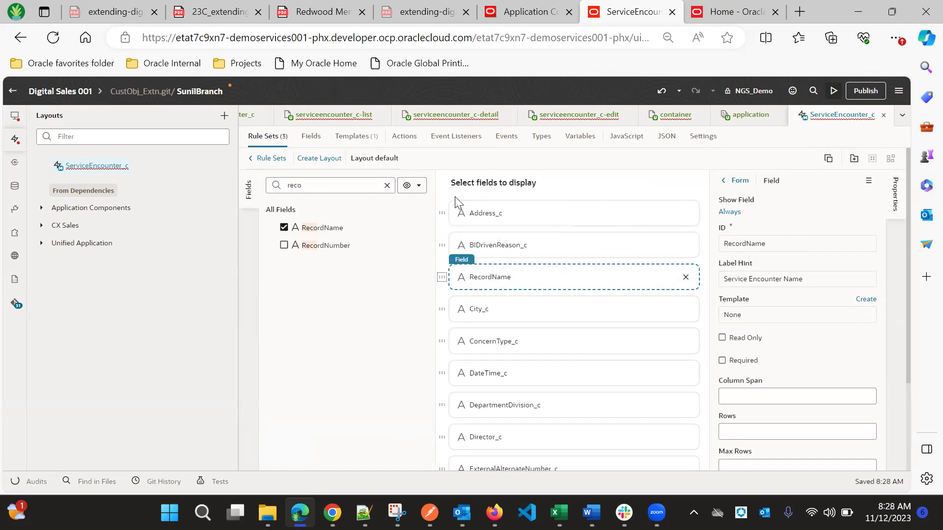
drag(442, 277, 455, 196)
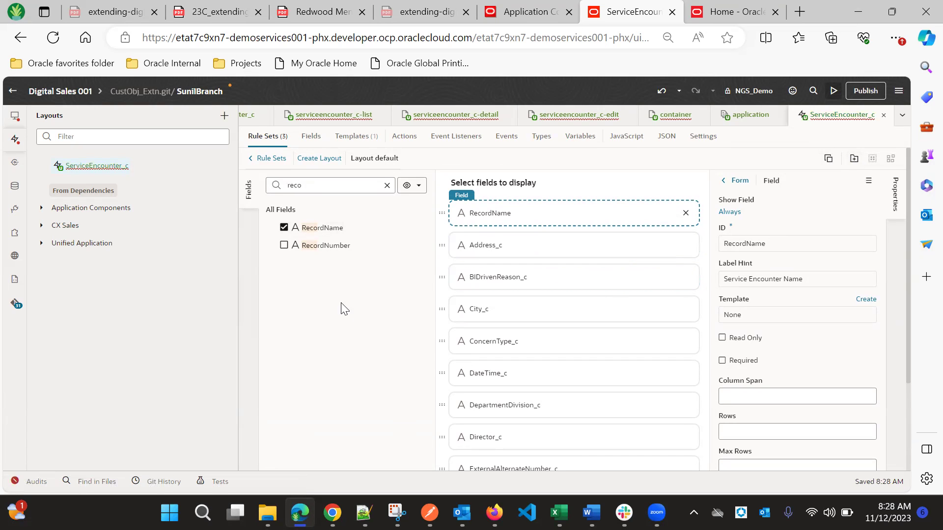
scroll(776, 268, down, 3)
scroll(418, 295, up, 3)
Reopen the Create Layout rule set's default layout and check its form properties
click(328, 158)
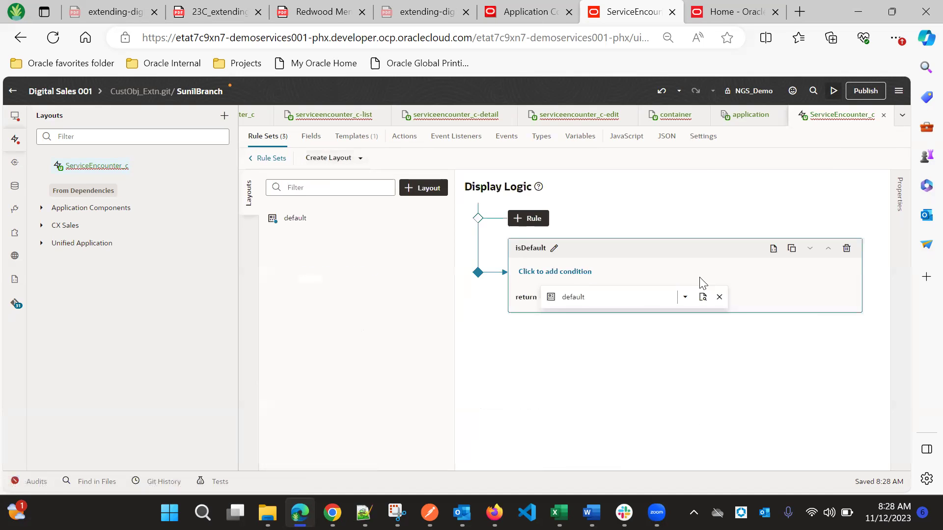
click(704, 297)
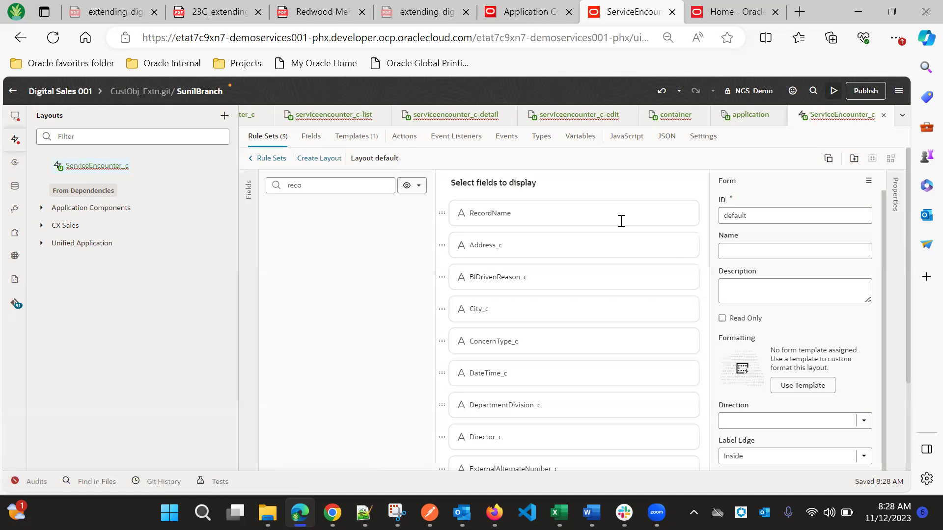
scroll(624, 230, down, 3)
scroll(761, 375, down, 2)
click(747, 417)
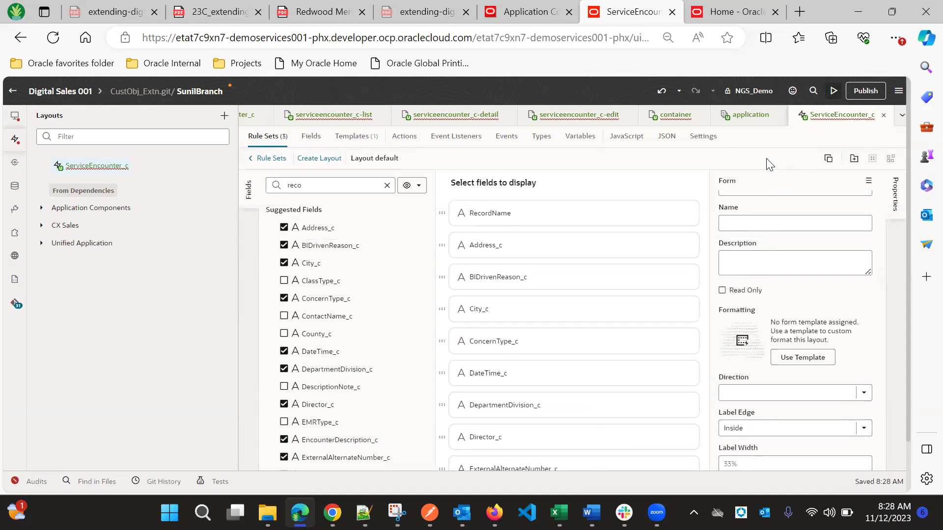
Launch a preview of the extension from the serviceencounter_c-list page
click(336, 121)
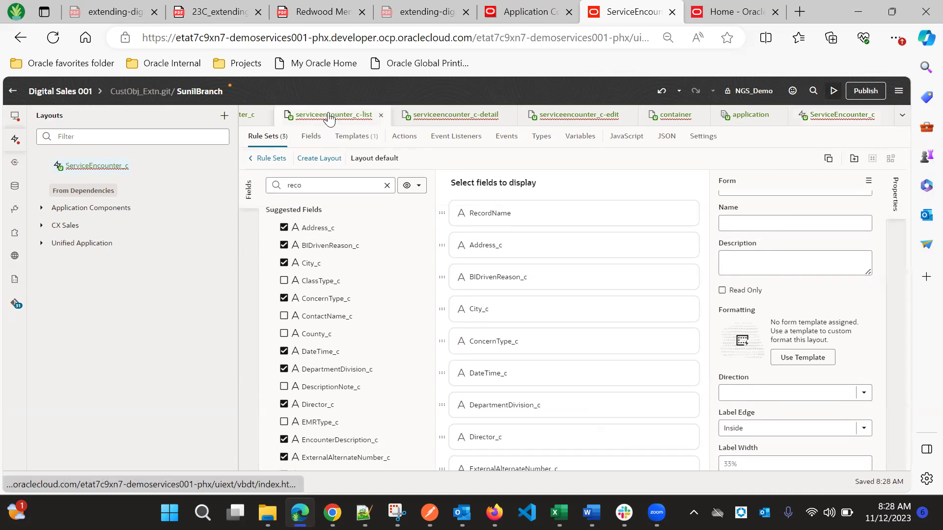
click(833, 93)
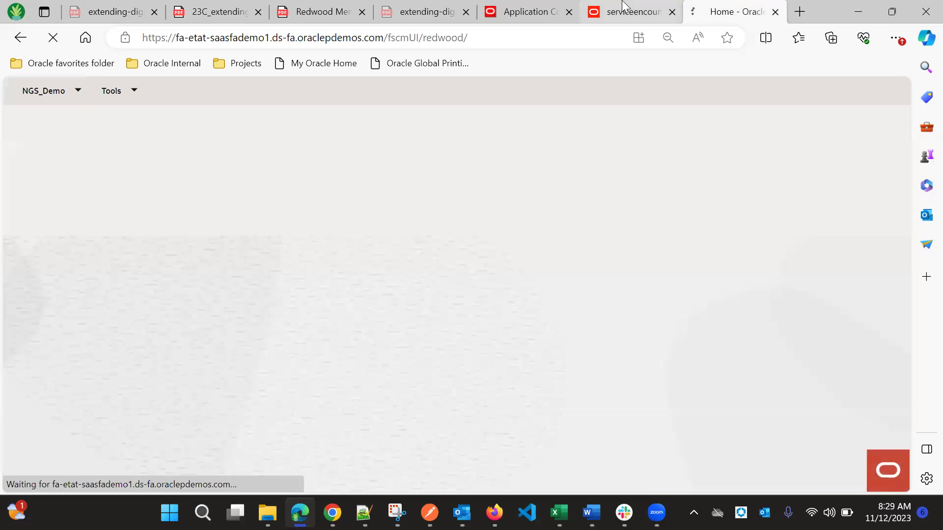
click(628, 9)
click(726, 7)
click(634, 9)
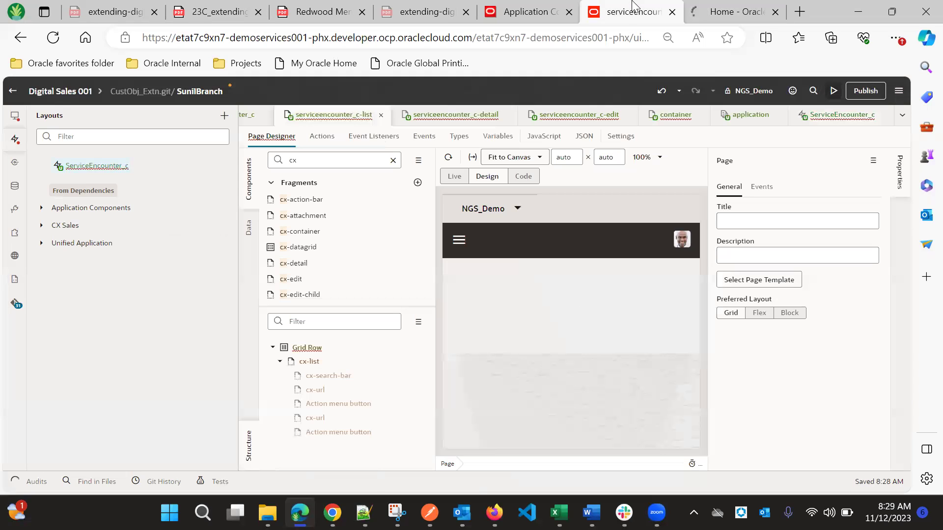
click(736, 8)
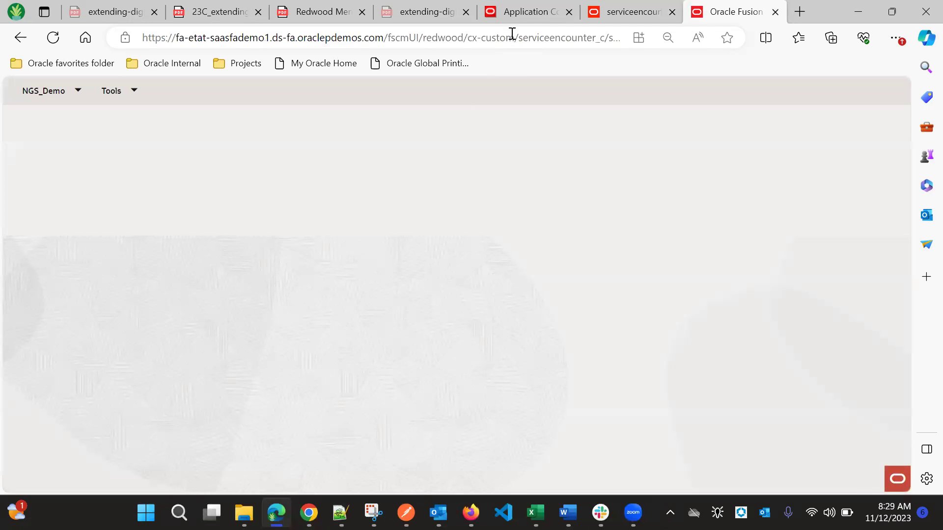
Insert "application/container/" after "cx-custom/" in the preview URL and load the service encounter list
click(512, 34)
click(512, 37)
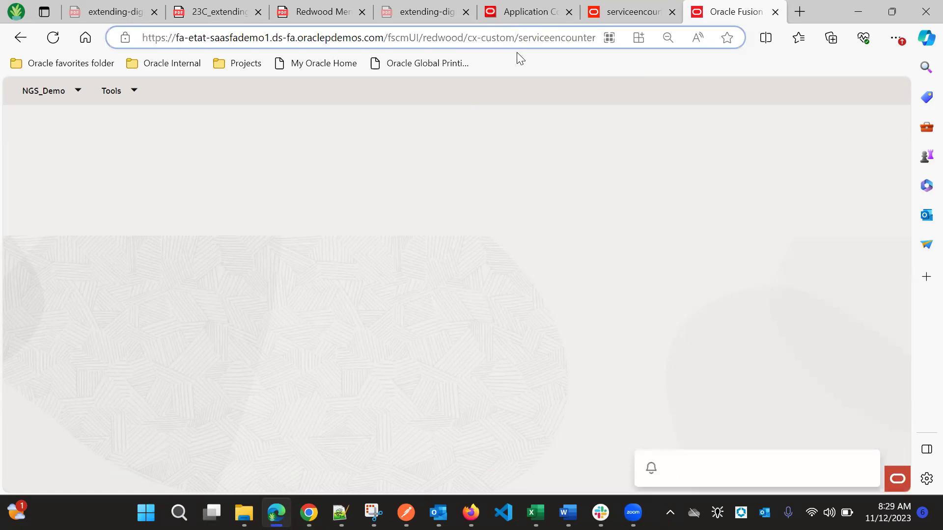
text(application/container/)
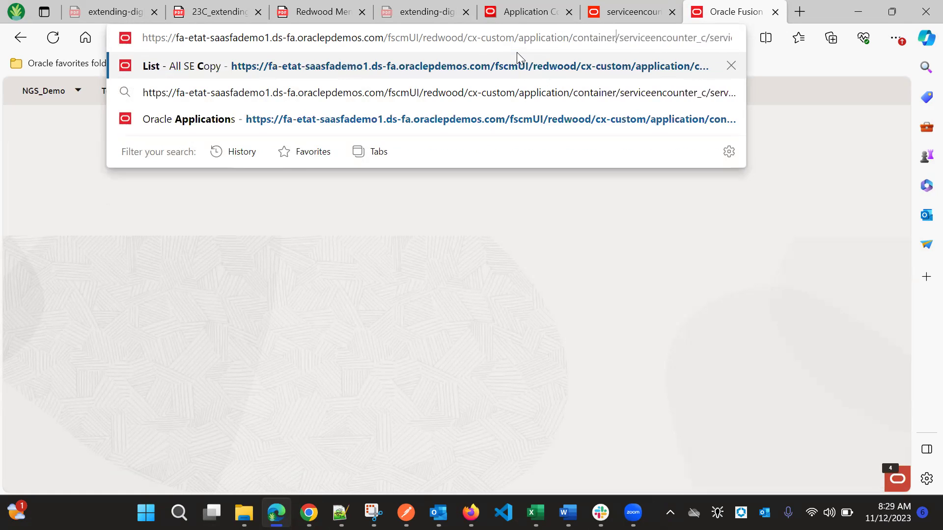
key(Return)
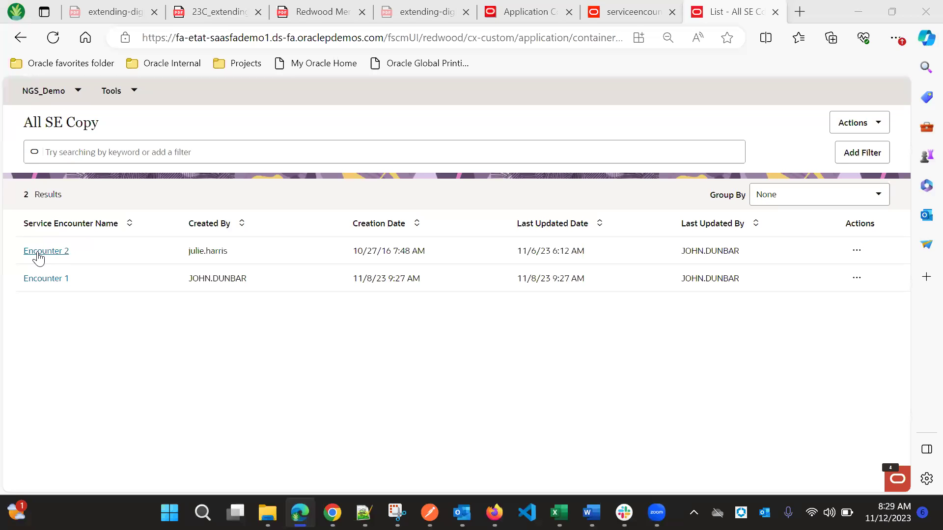
Create a service encounter named "Encounter 3" with the address "Test"
click(96, 151)
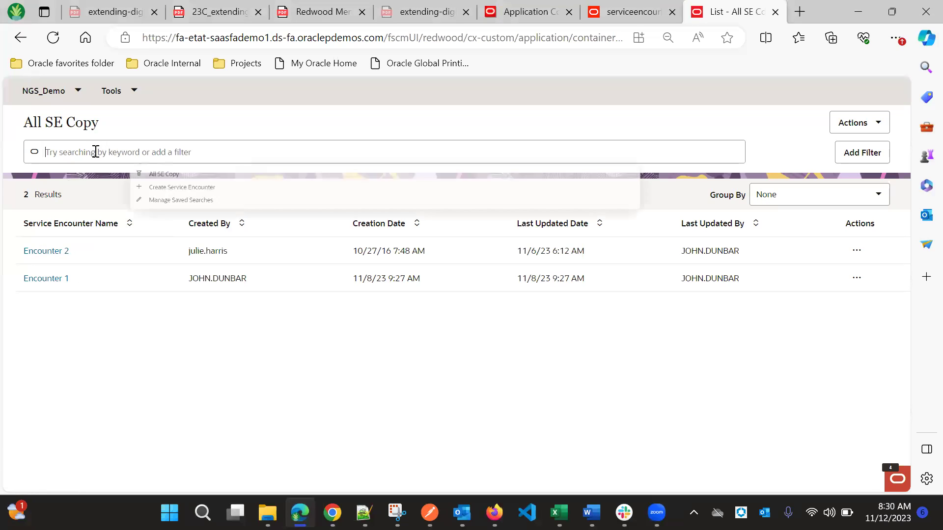
click(105, 196)
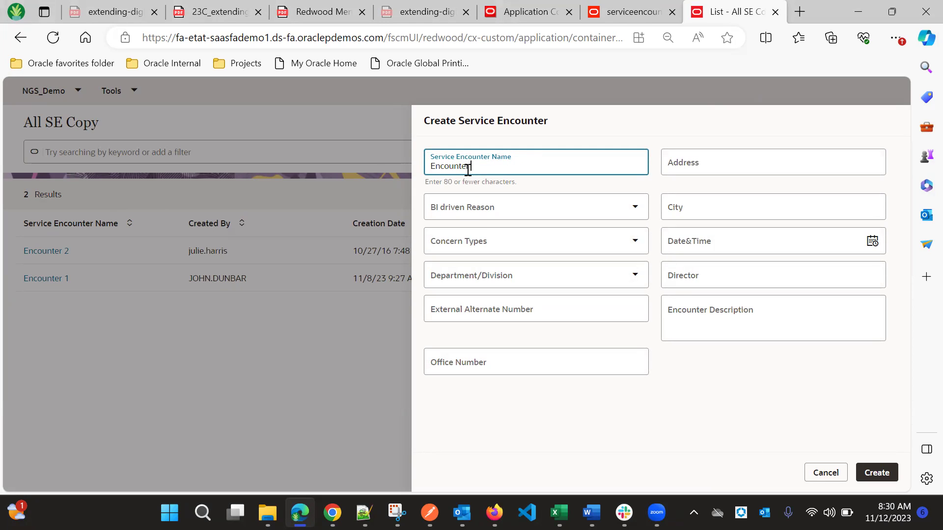
click(702, 167)
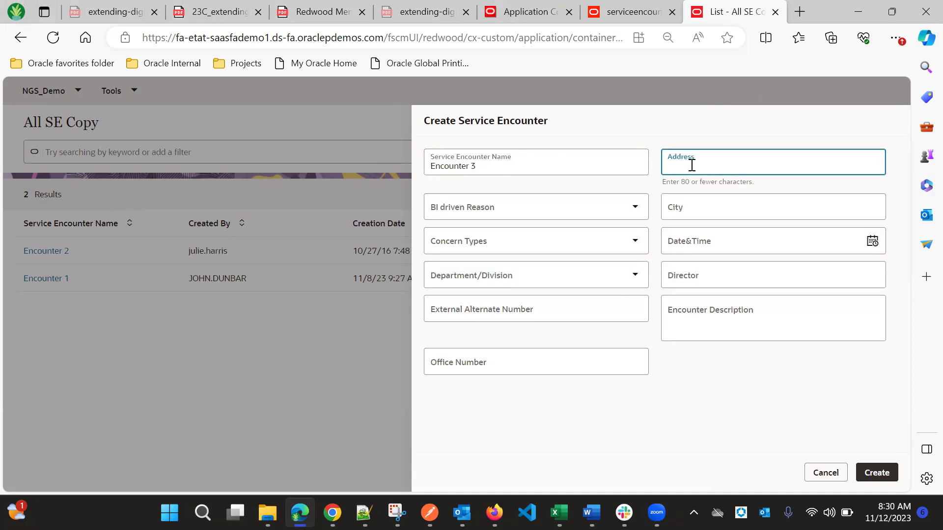
click(540, 201)
text(te)
text(e)
key(BackSpace)
key(BackSpace)
key(BackSpace)
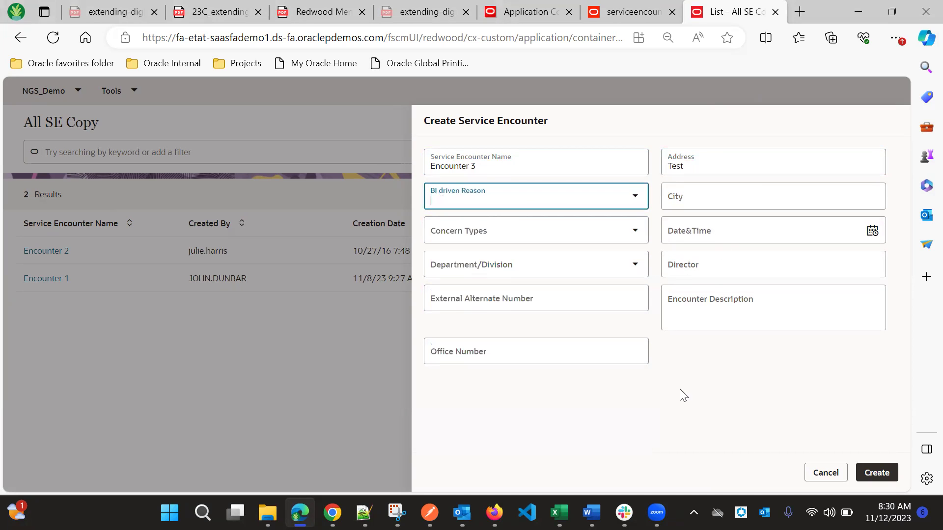
click(878, 473)
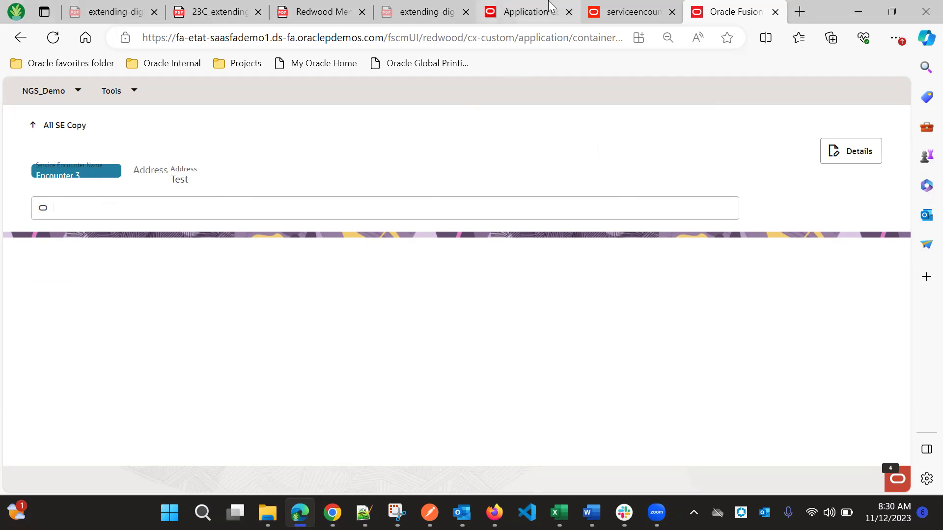
Inspect the Address labels in the detail header of Encounter 3
double_click(155, 174)
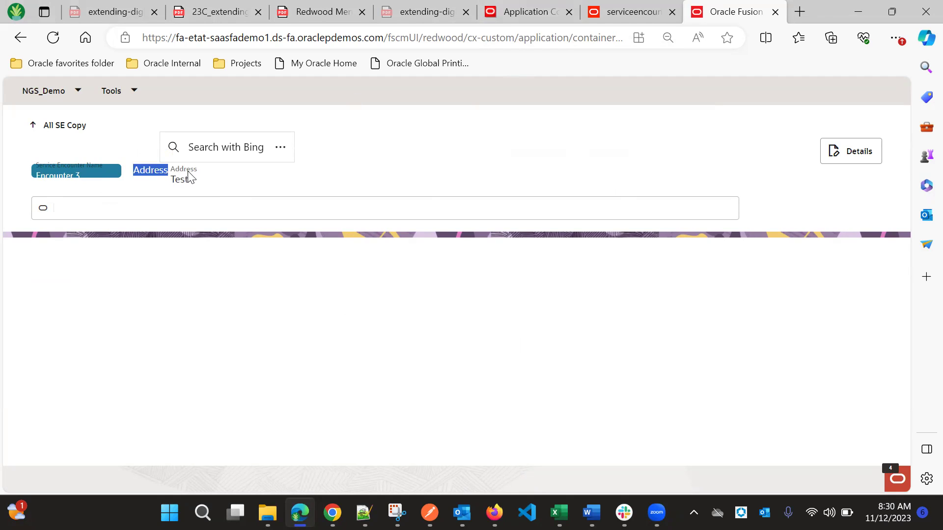
drag(184, 171, 186, 171)
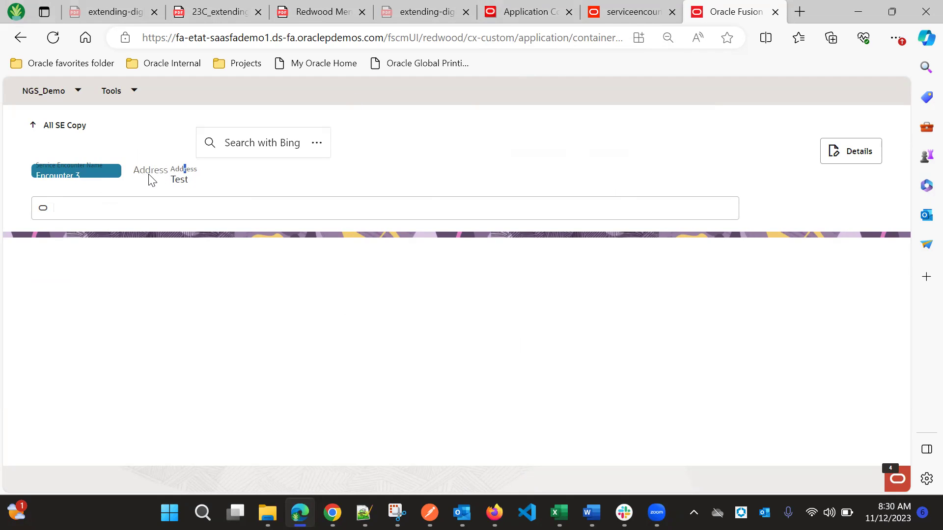
double_click(175, 169)
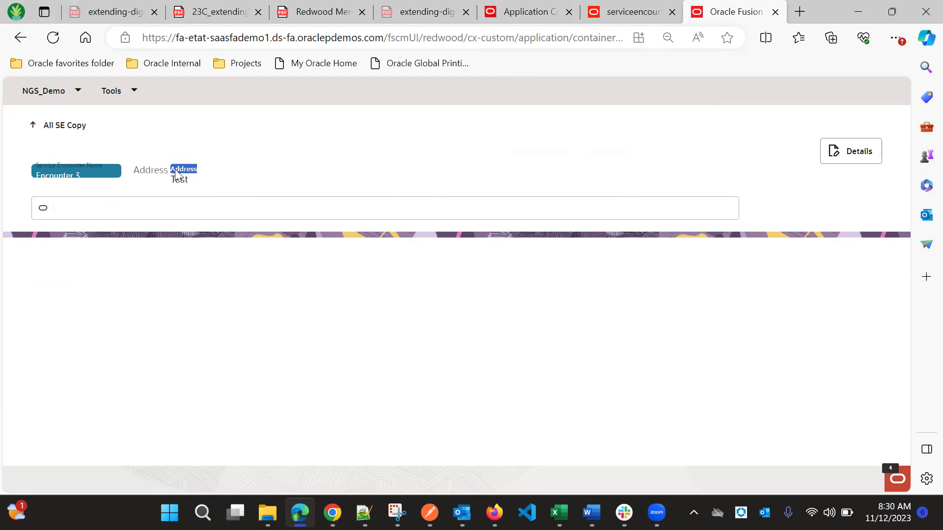
click(153, 172)
Edit Encounter 3, setting its Encounter Description to "rrrarwr", and save the record
click(859, 152)
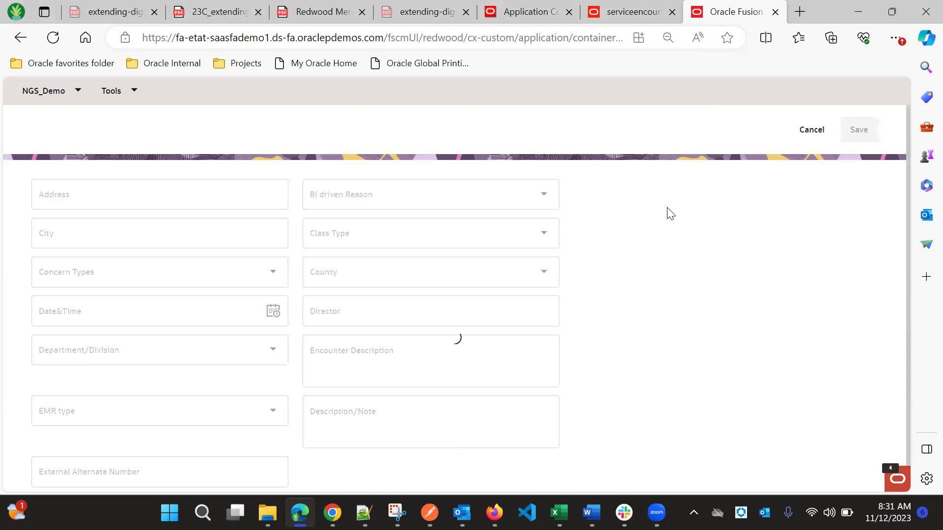
click(111, 195)
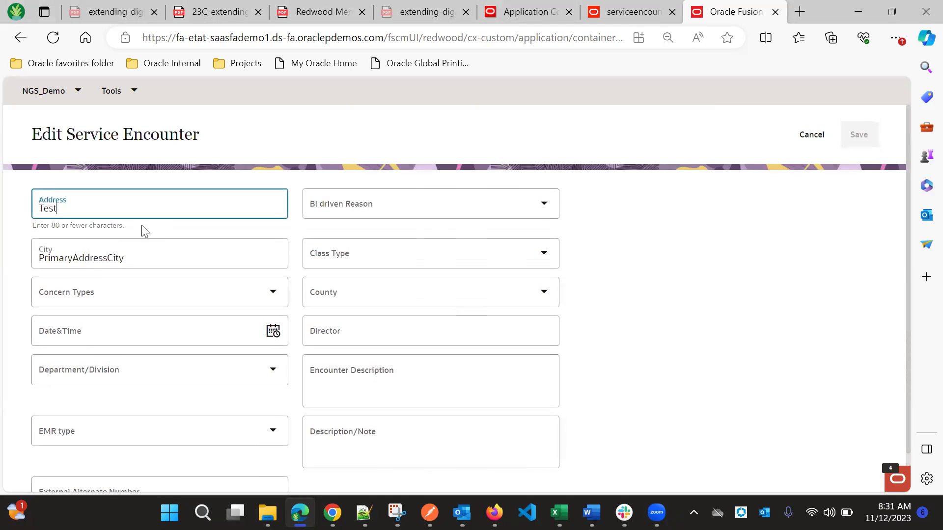
scroll(164, 253, down, 2)
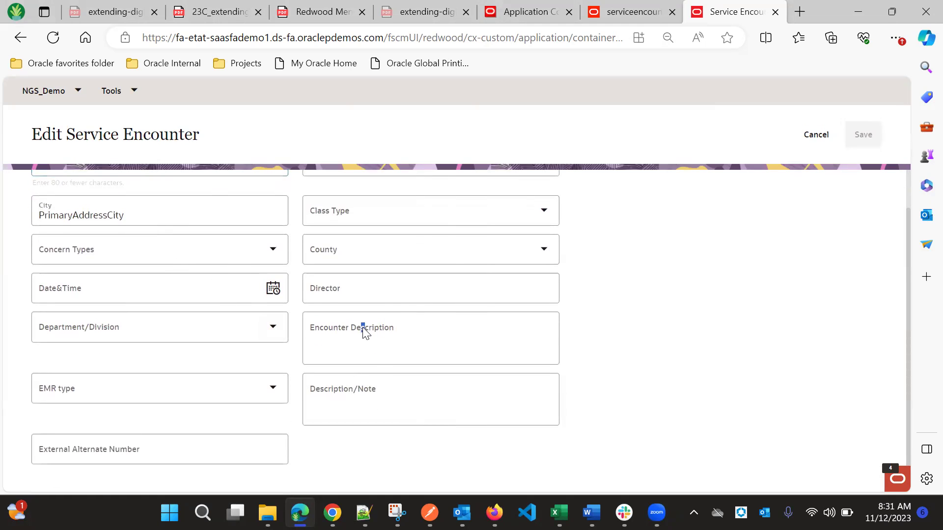
click(340, 340)
text(rrrarwr)
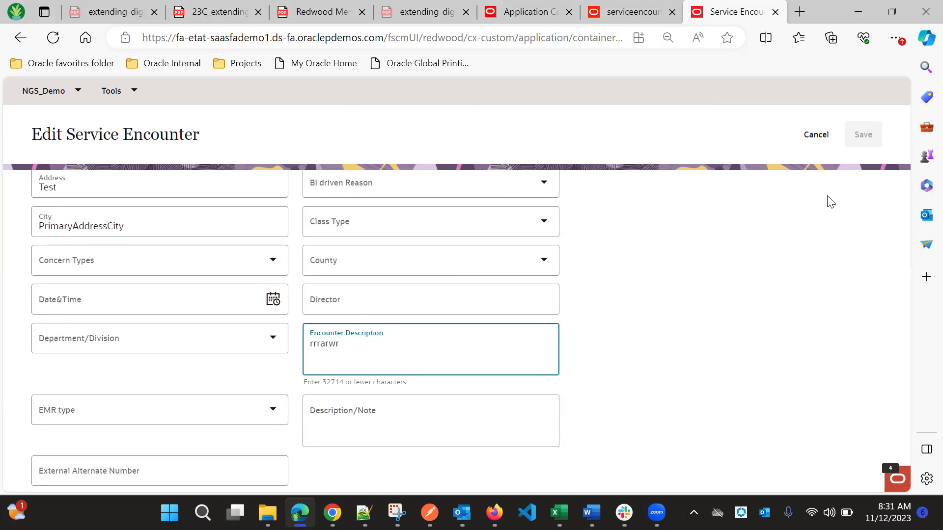
click(830, 202)
click(864, 136)
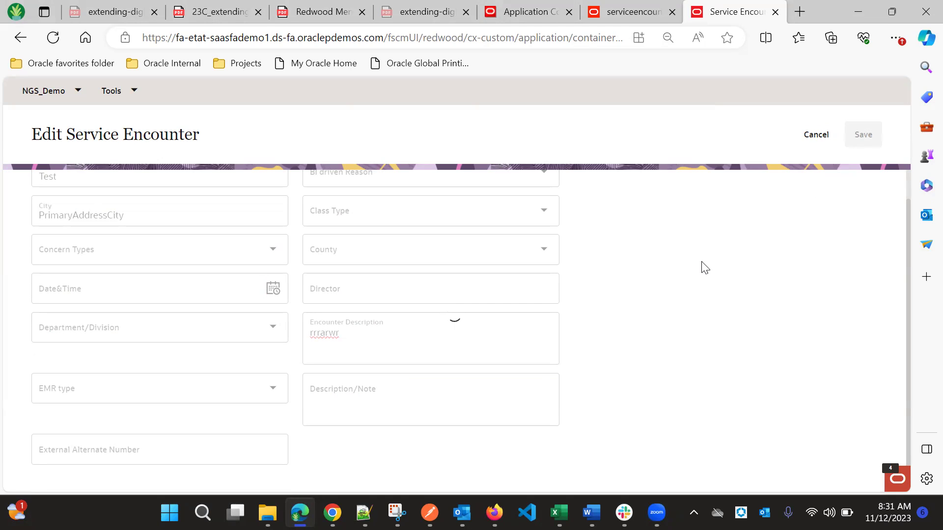
scroll(706, 269, up, 1)
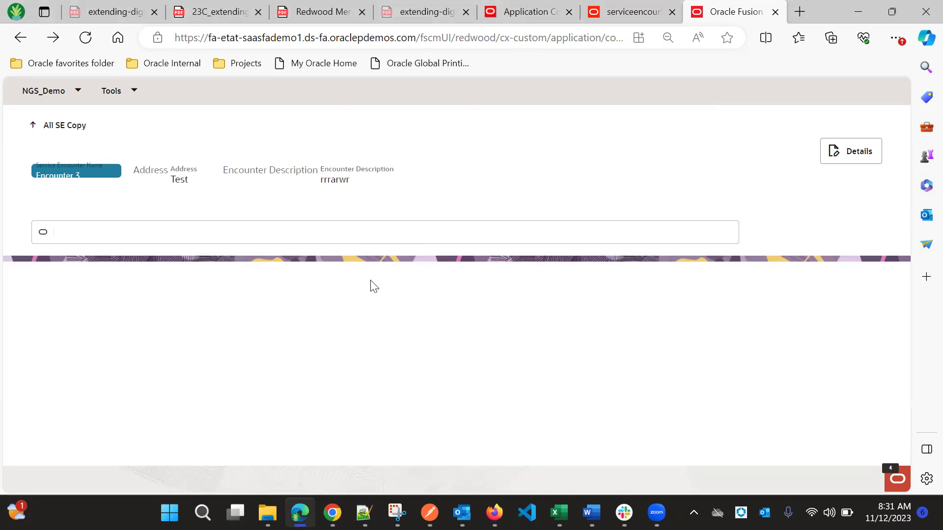
Return to the builder and review the serviceencounter_c-detail page's JSON definition
click(629, 9)
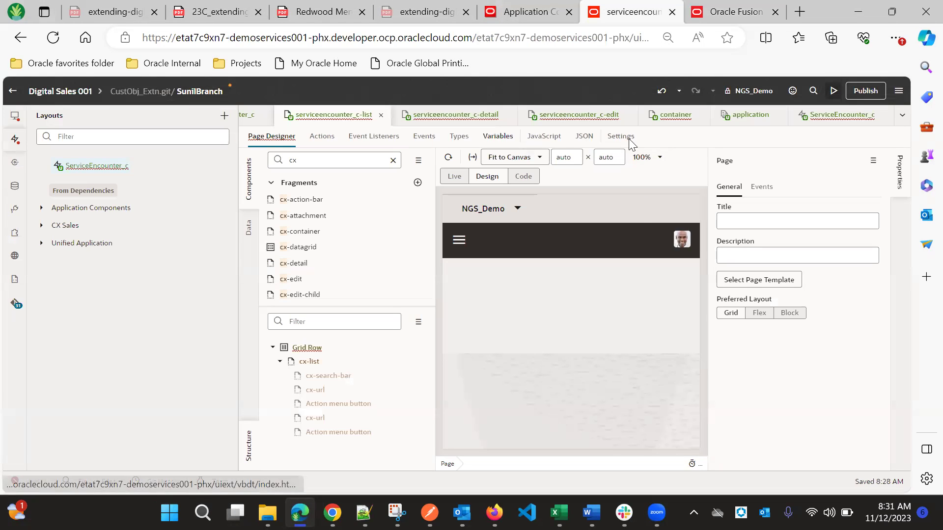
click(428, 117)
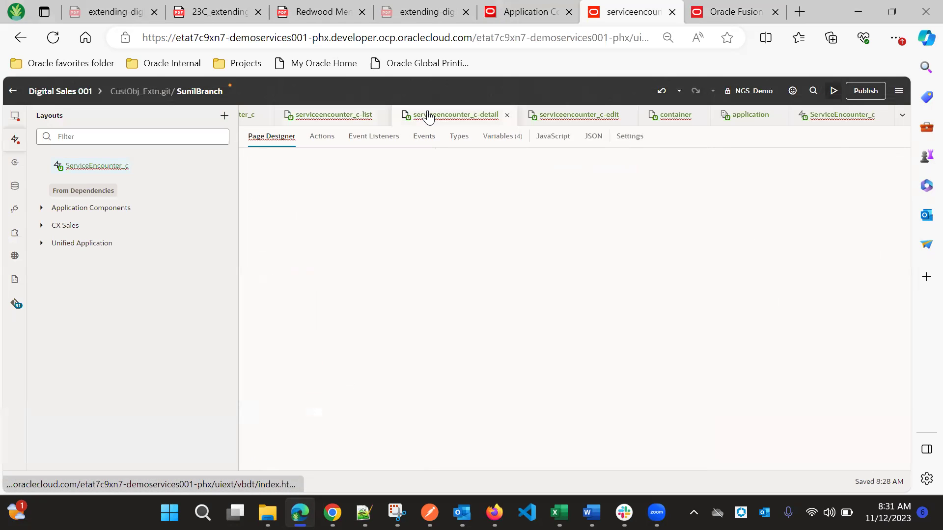
click(591, 140)
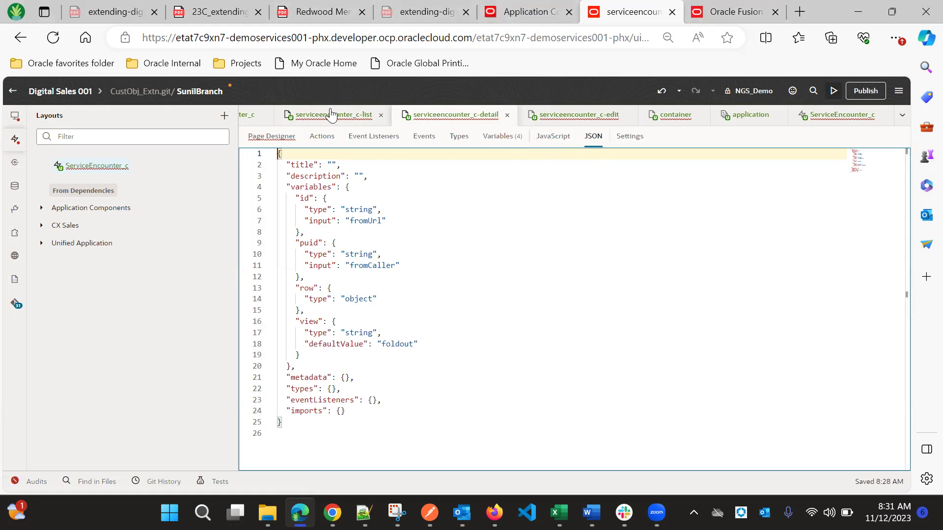
click(272, 139)
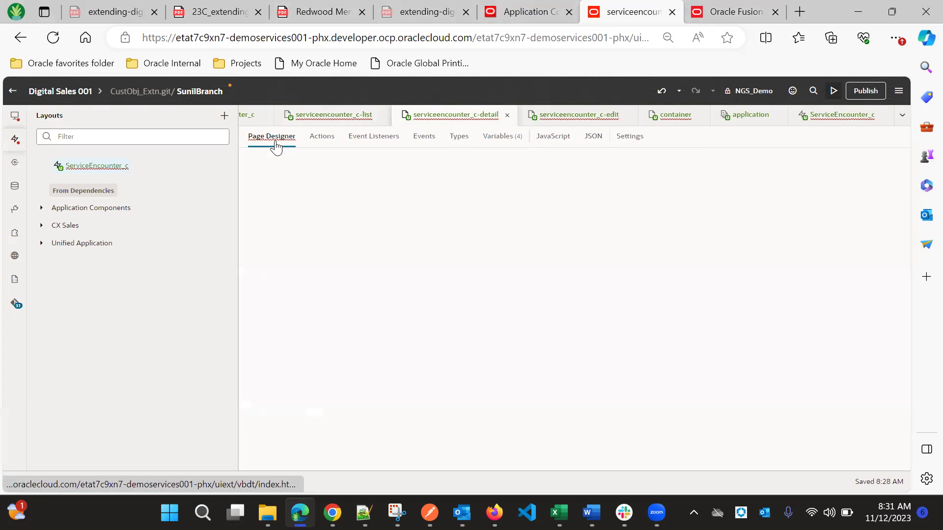
Open the ServiceEncounter_c layout's JSON and examine its create, edit and header layouts and the default template
click(6, 140)
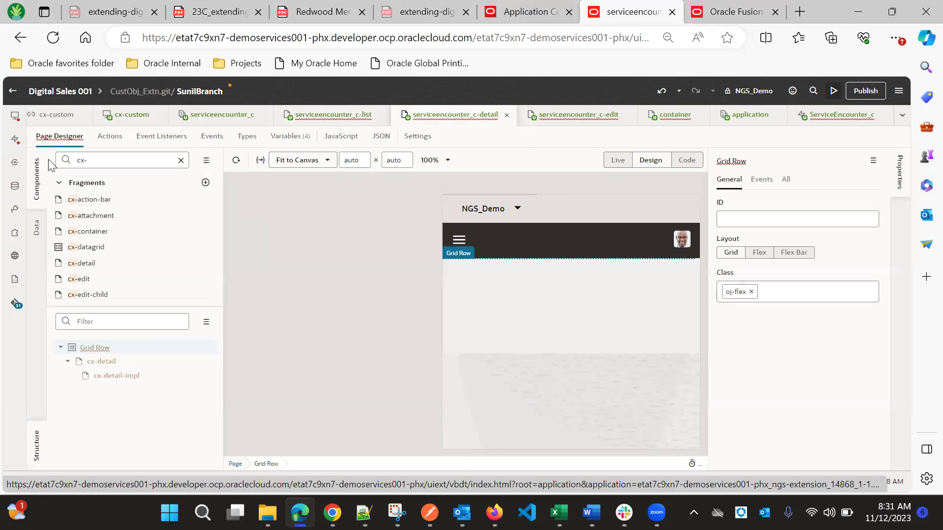
click(15, 141)
click(104, 167)
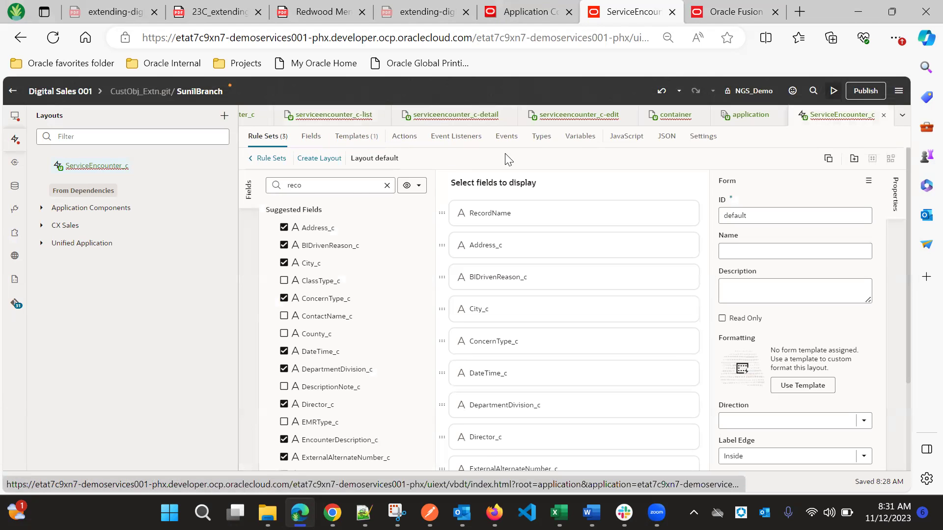
click(624, 140)
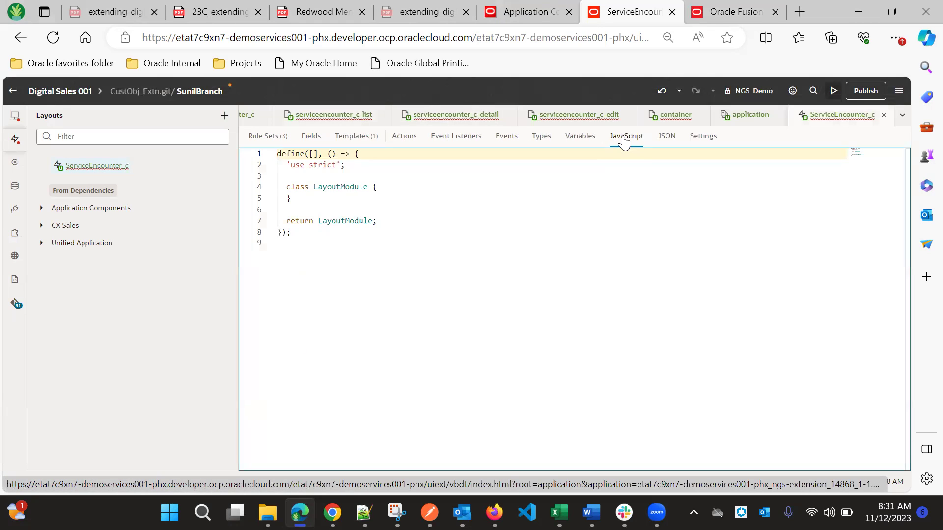
click(660, 139)
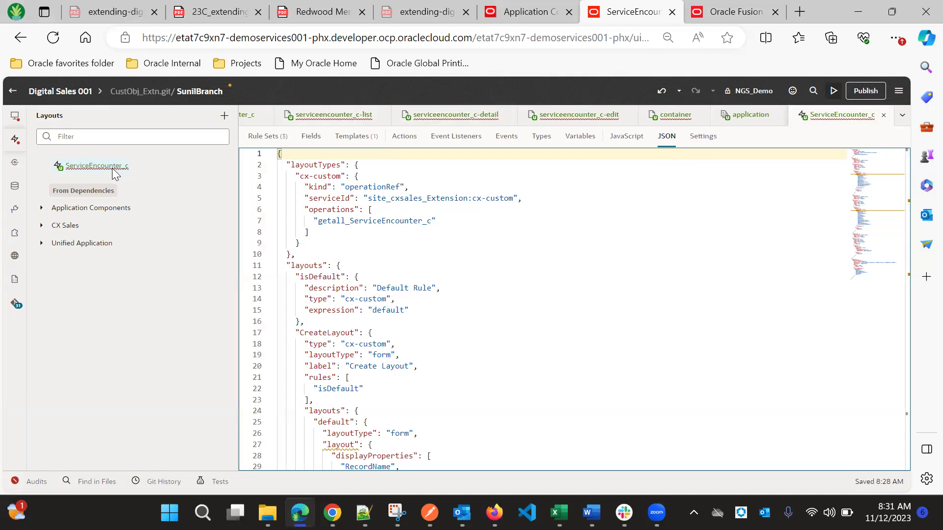
scroll(509, 328, down, 3)
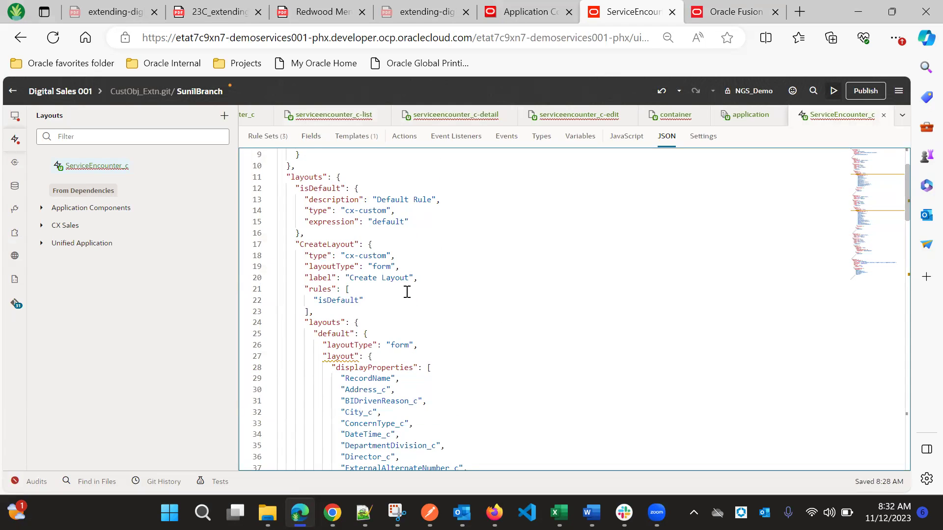
scroll(407, 293, down, 10)
scroll(407, 292, down, 3)
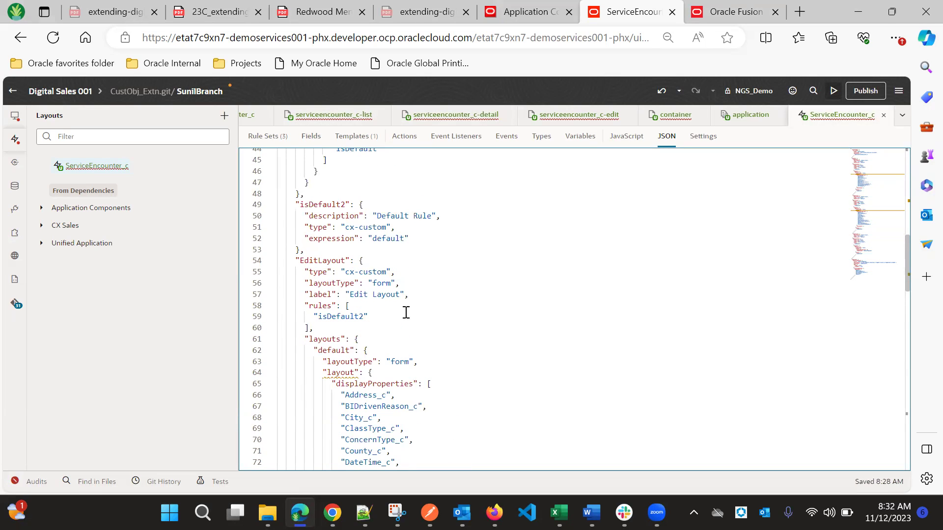
scroll(348, 240, down, 16)
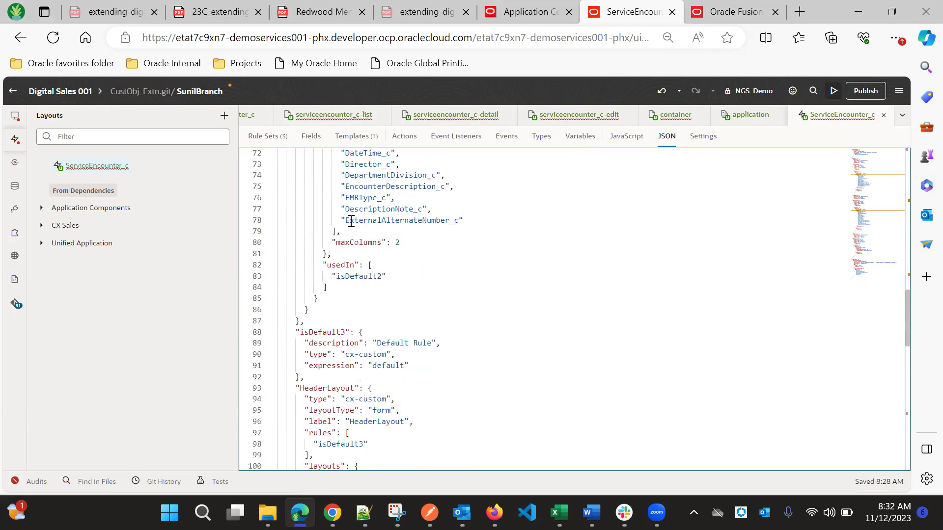
scroll(349, 227, down, 5)
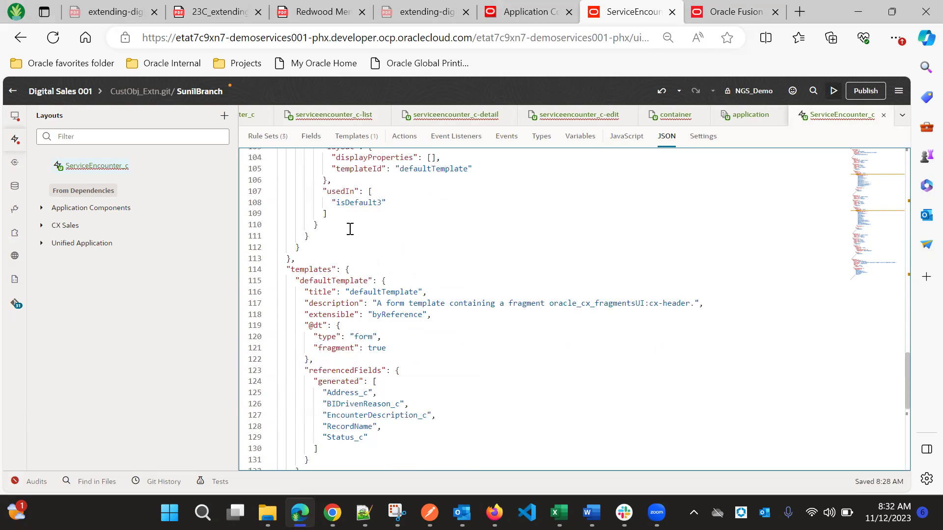
scroll(369, 274, up, 5)
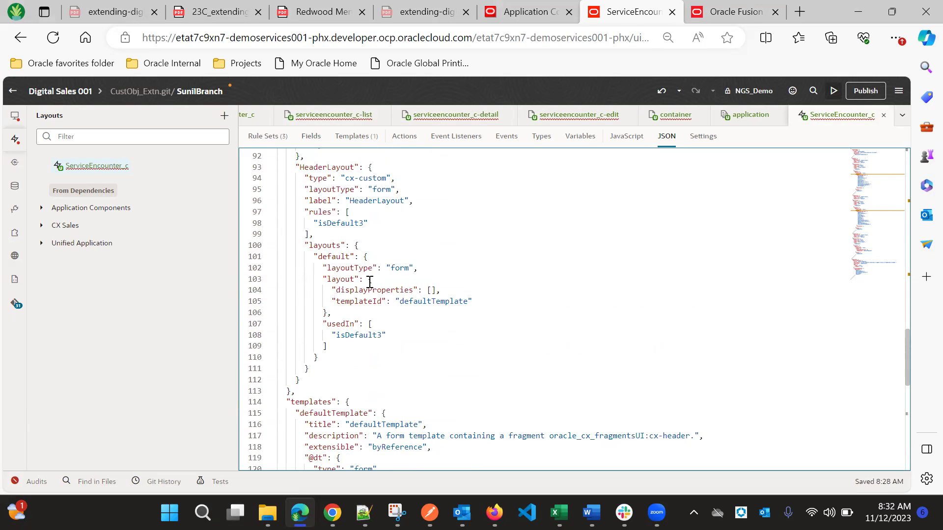
scroll(370, 282, up, 3)
scroll(420, 366, down, 2)
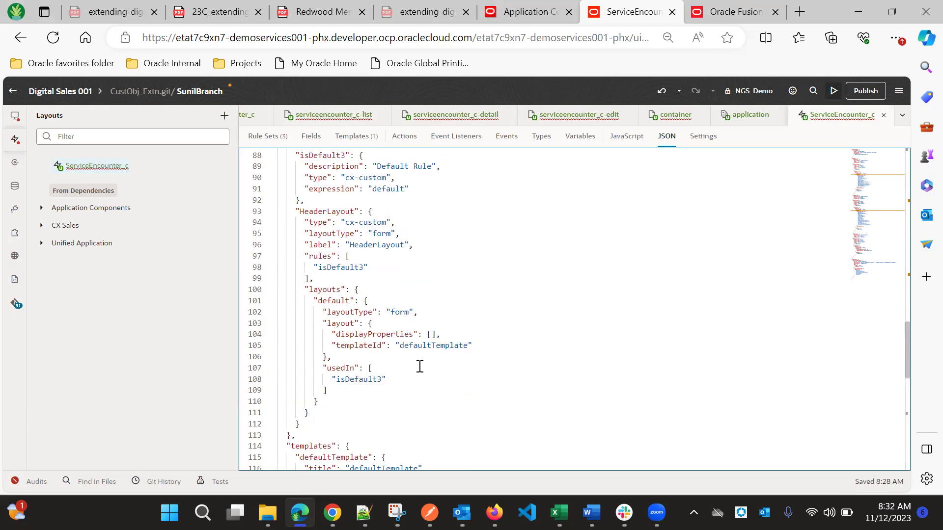
Add a "labelEdge":"none" property after templateId in the HeaderLayout default layout's JSON definition
click(485, 347)
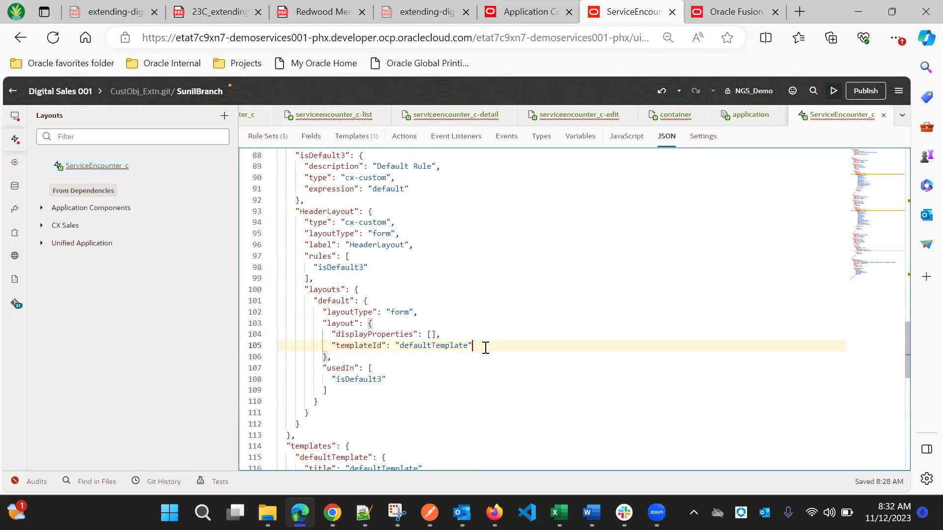
text(,)
key(Return)
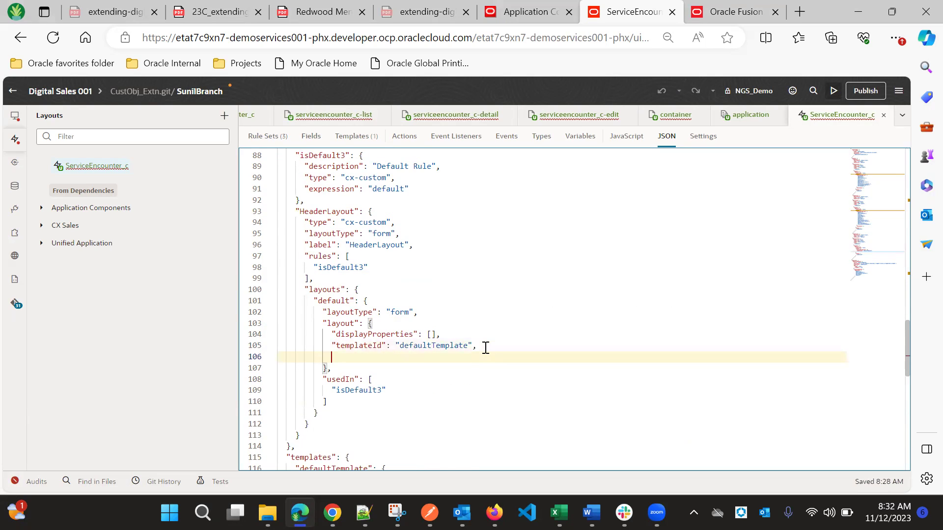
text("labelEdge":"none)
click(488, 373)
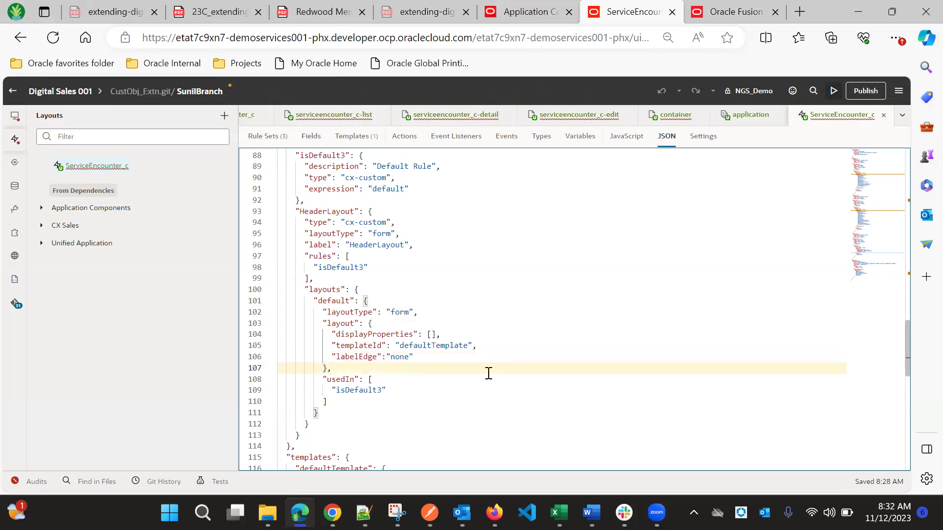
Open the default layout of the HeaderLayout rule set and review the fields assigned to its cx-header slots
click(14, 141)
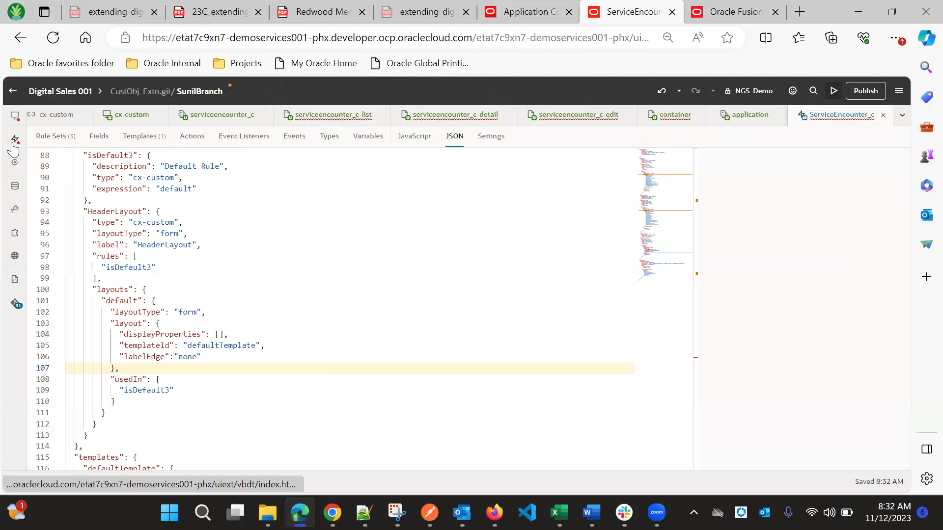
click(56, 136)
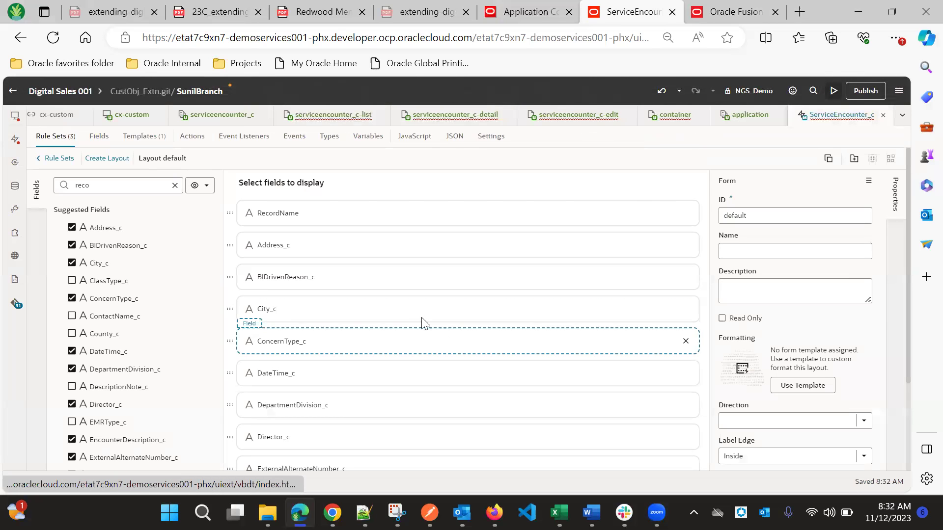
click(54, 159)
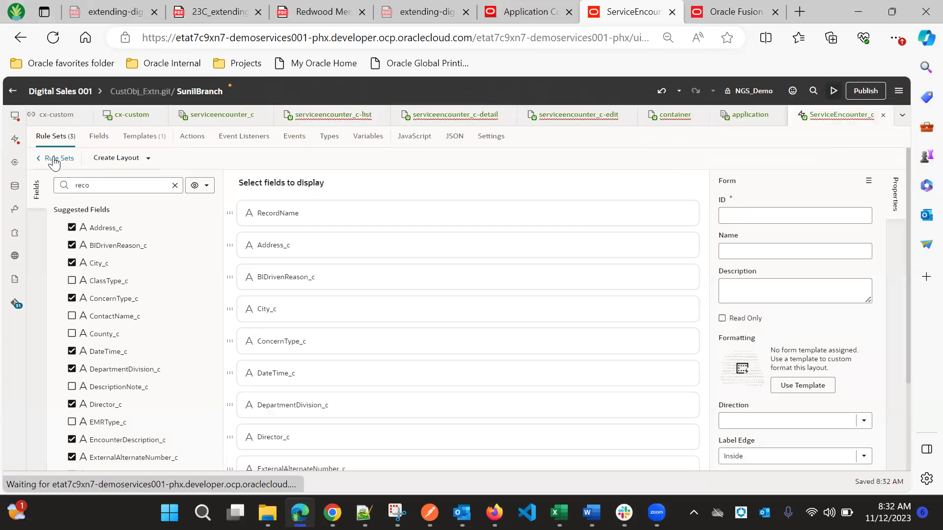
click(131, 284)
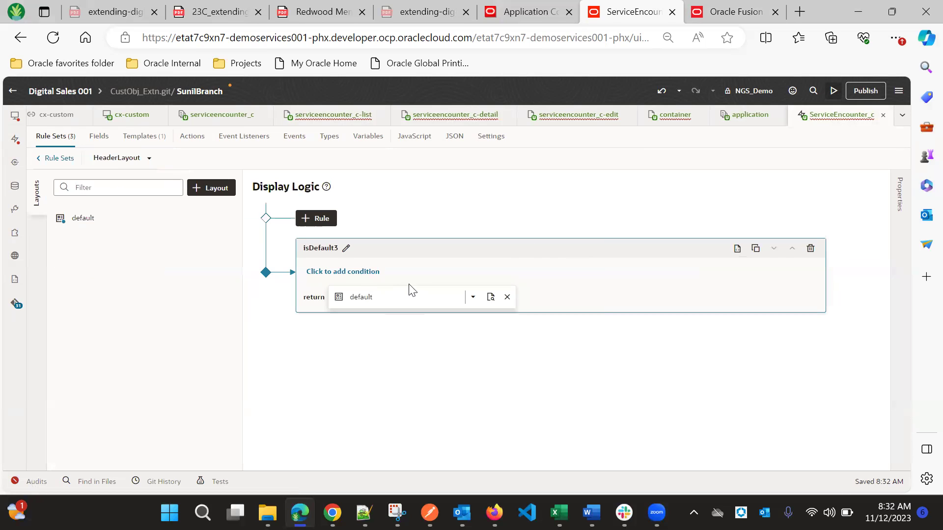
click(489, 297)
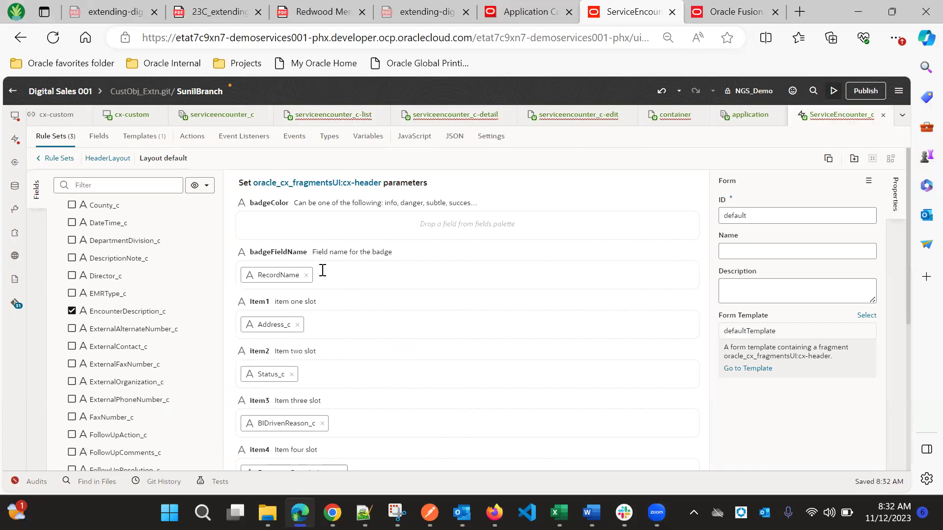
scroll(324, 275, down, 4)
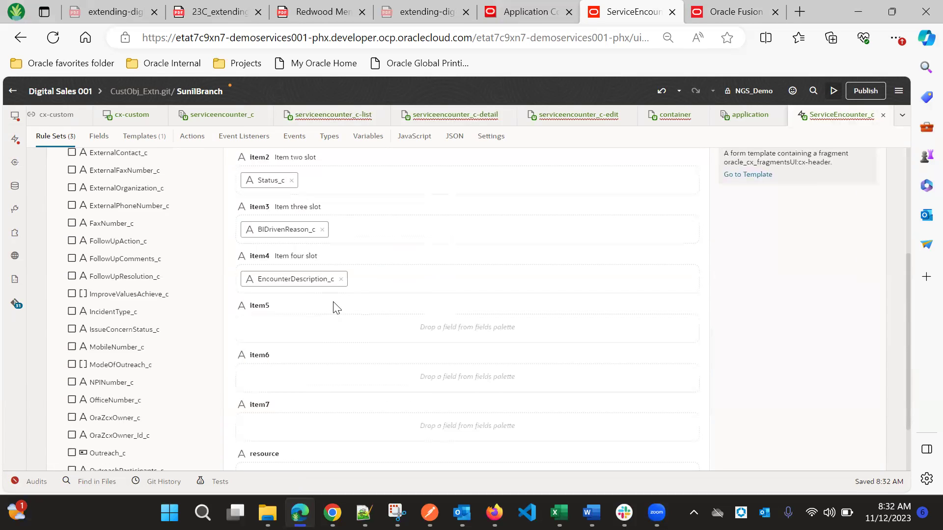
scroll(333, 308, up, 4)
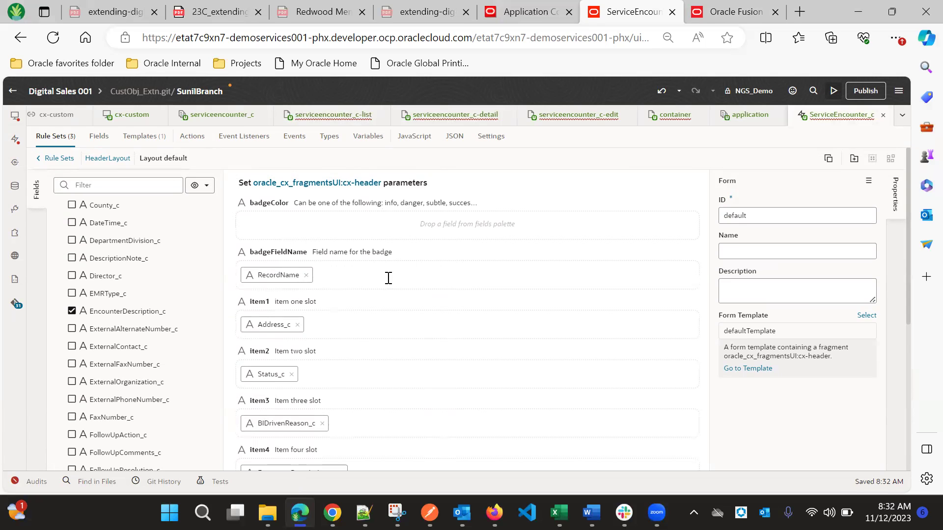
scroll(301, 303, down, 2)
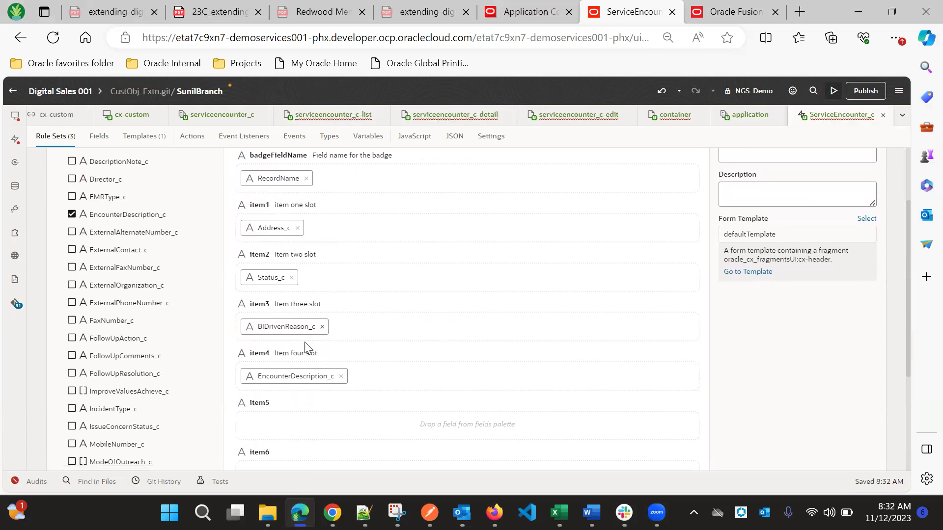
scroll(329, 388, down, 3)
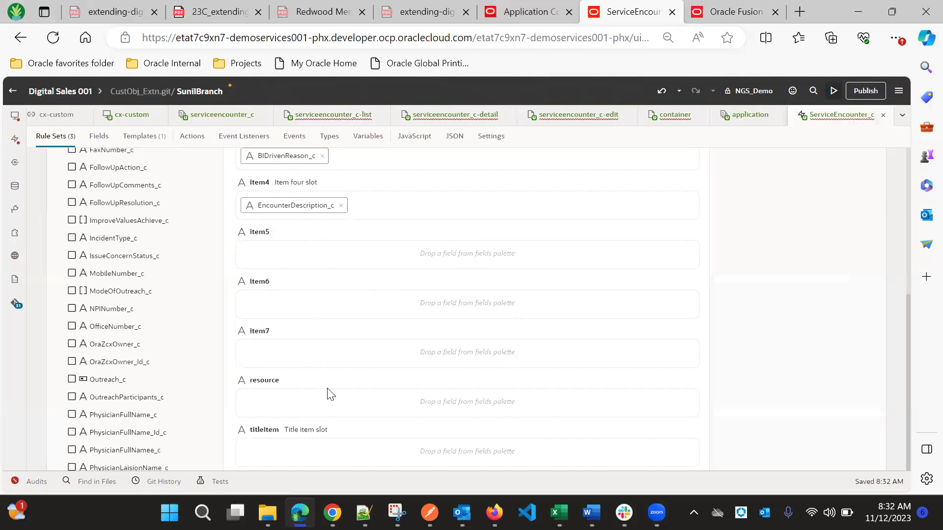
scroll(329, 393, up, 5)
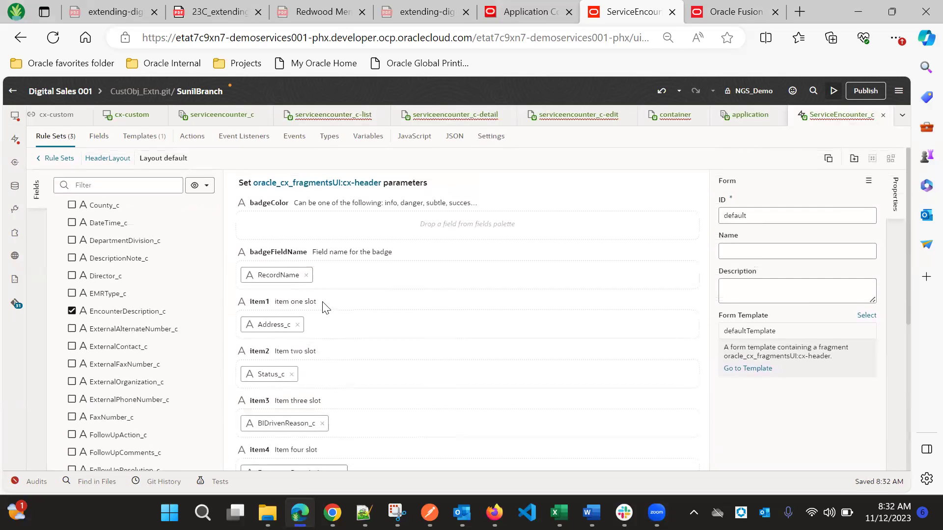
Remove RecordName from the badgeFieldName slot, filter the fields by "record", and assign RecordName to the titleItem slot
click(306, 276)
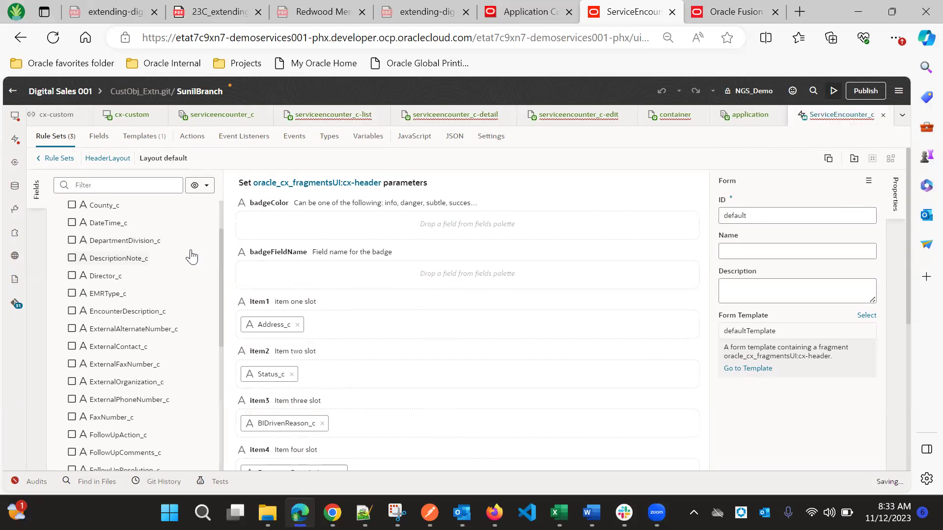
scroll(265, 368, down, 5)
scroll(280, 442, up, 5)
click(127, 184)
text(re)
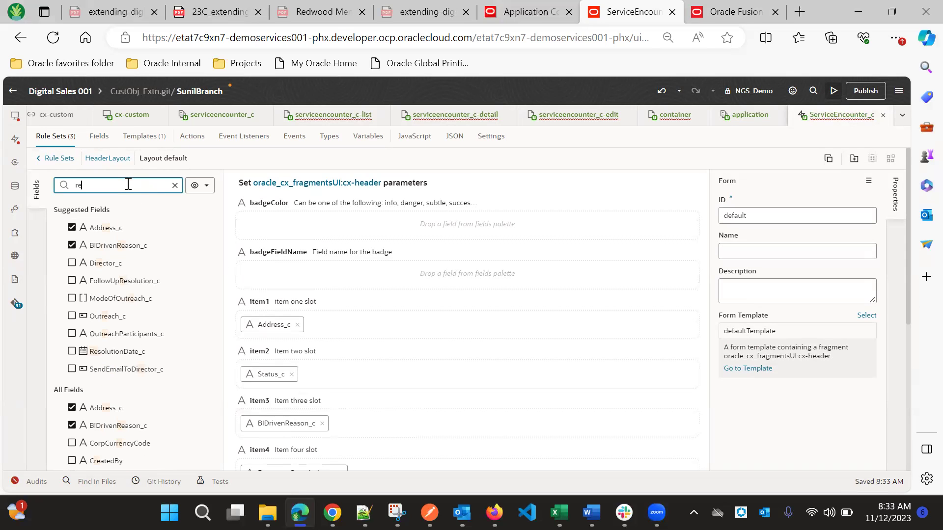
text(cord)
scroll(280, 316, down, 5)
scroll(275, 295, up, 5)
drag(118, 210, 353, 453)
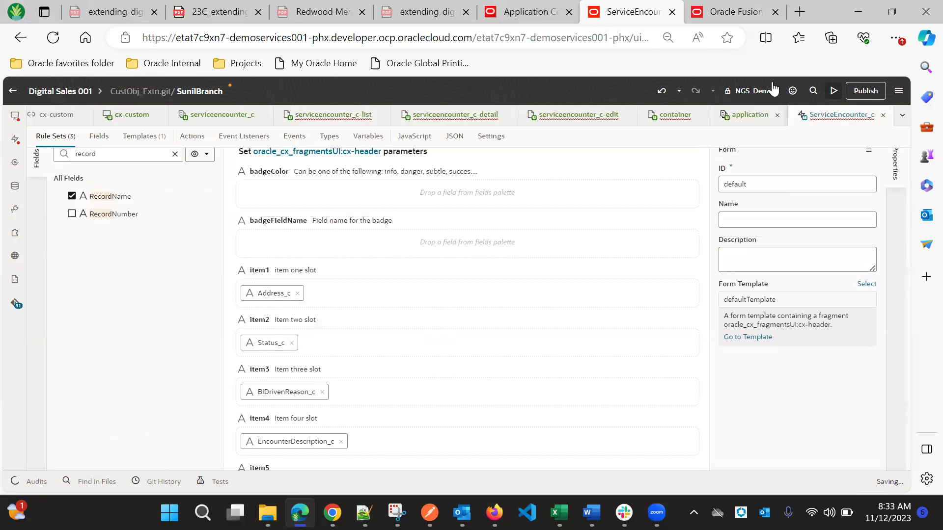
Preview the serviceencounter_c-list page, inserting "/application/container" after cx-custom in the preview URL to load it
click(304, 116)
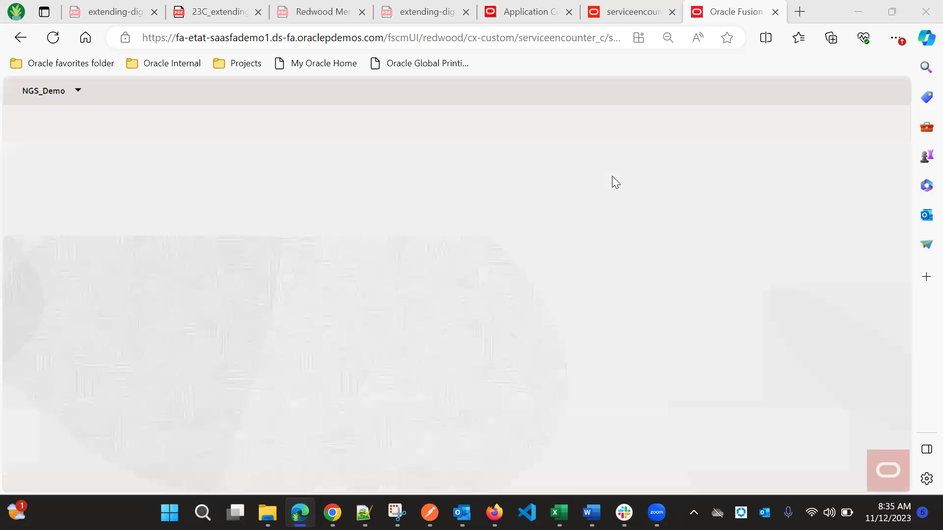
click(513, 39)
click(514, 39)
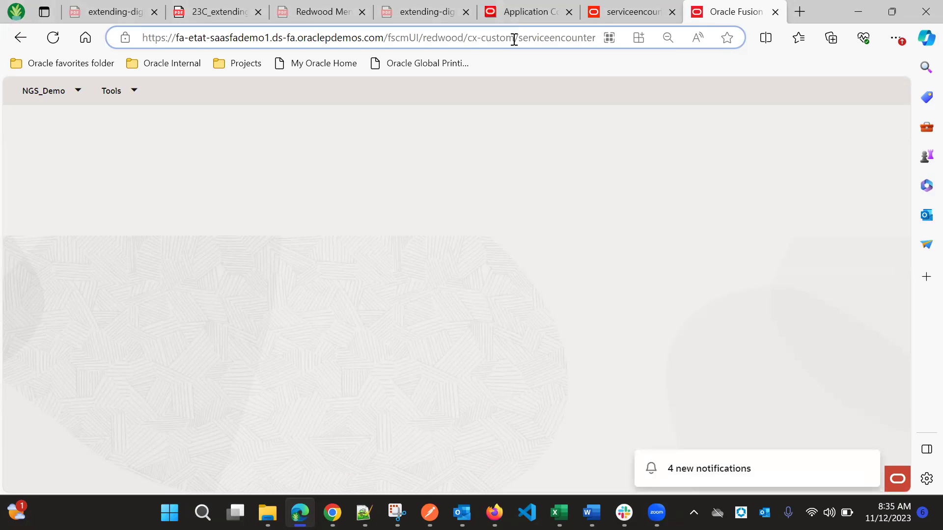
text(/)
text(applicati)
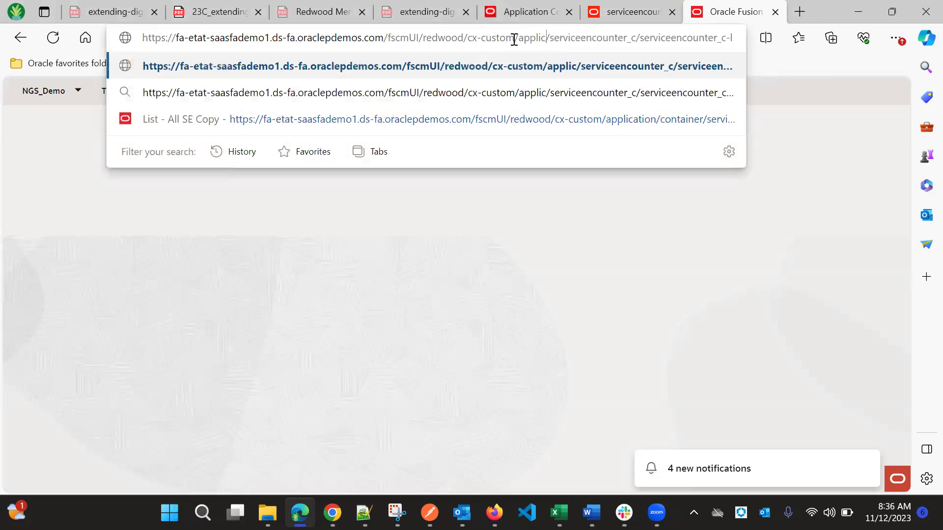
text(on/con)
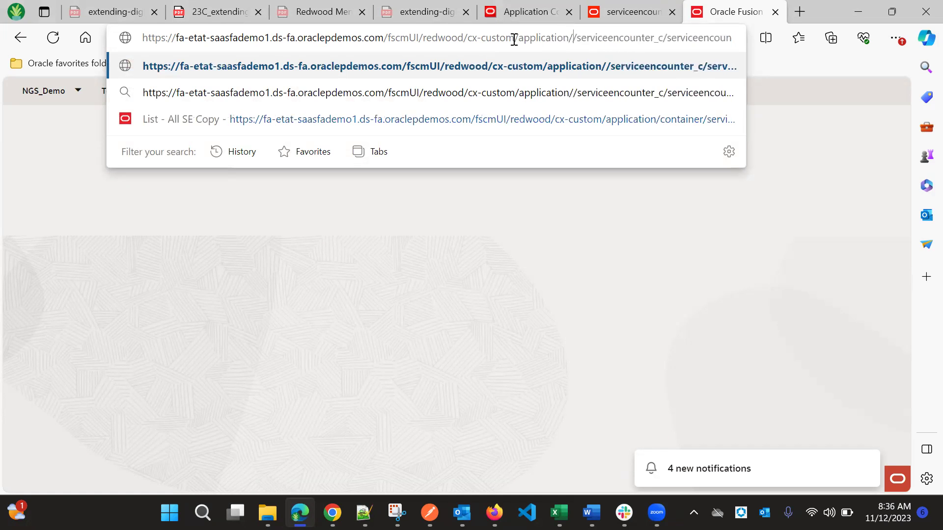
text(tainer)
key(Return)
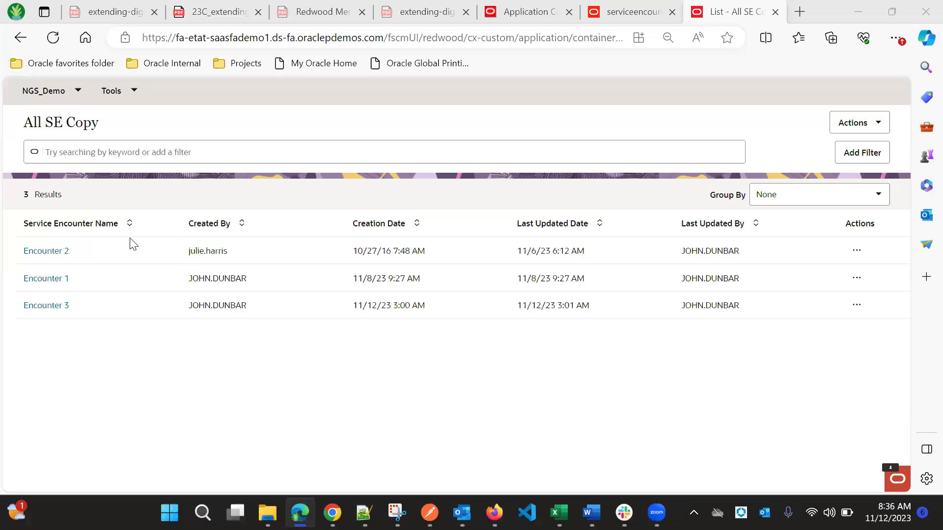
Open Encounter 3 from the list, inspect its detail header's title and fields, and activate its action bar
click(59, 305)
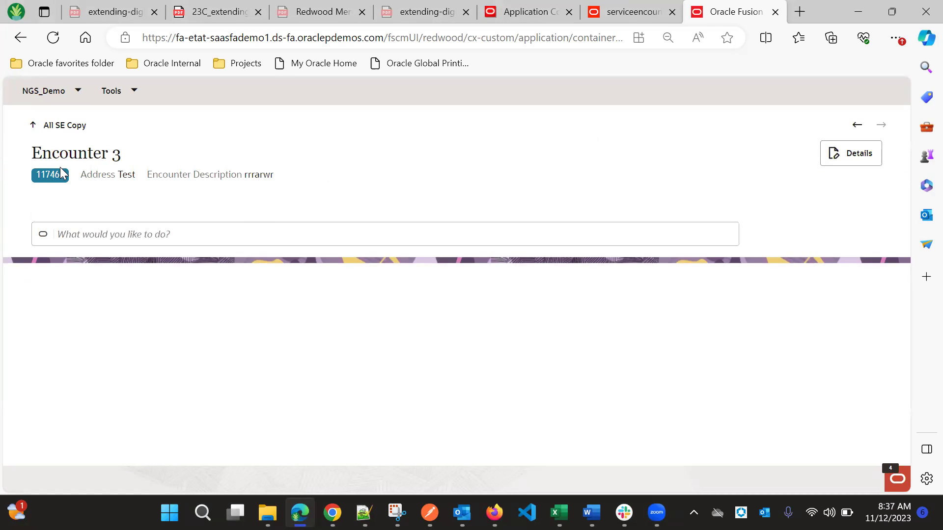
triple_click(49, 150)
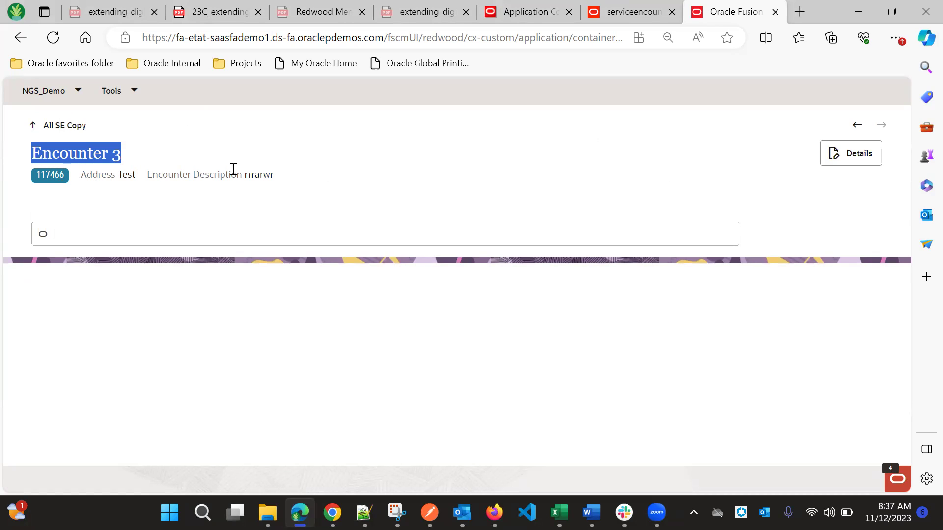
click(366, 190)
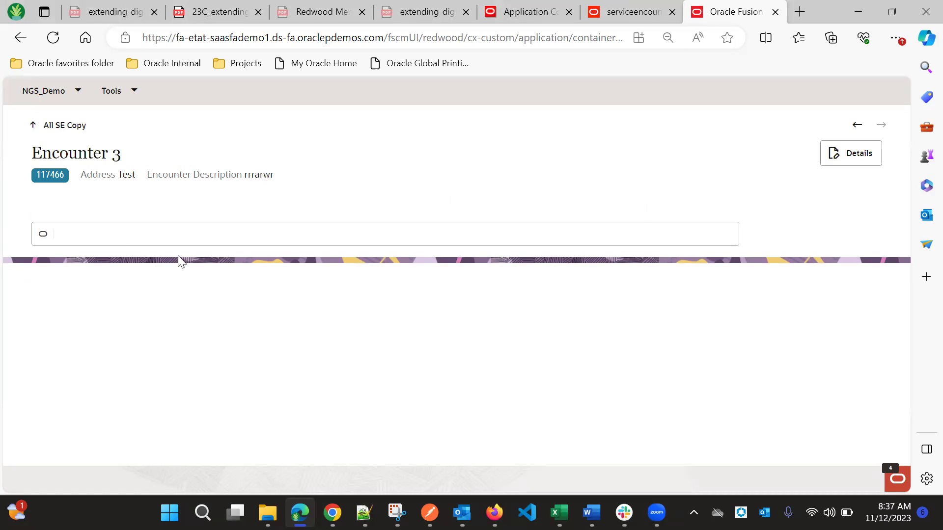
click(89, 232)
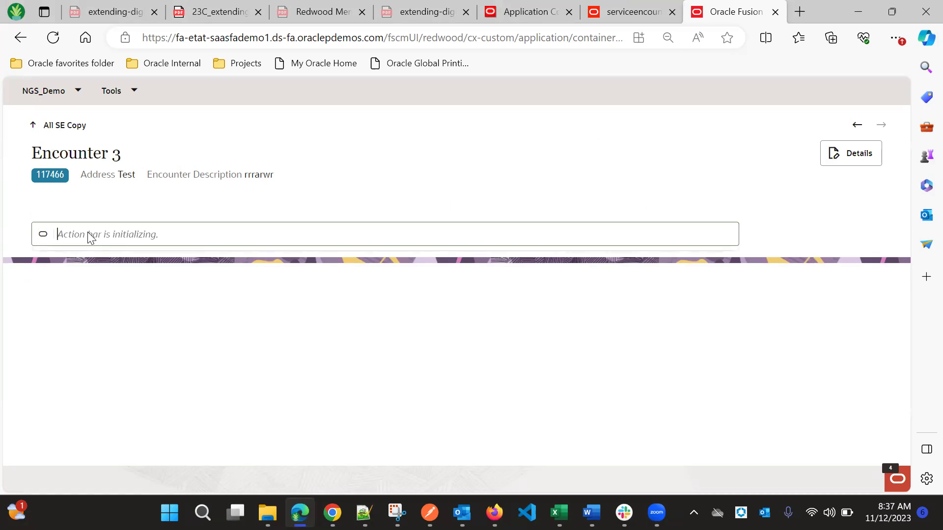